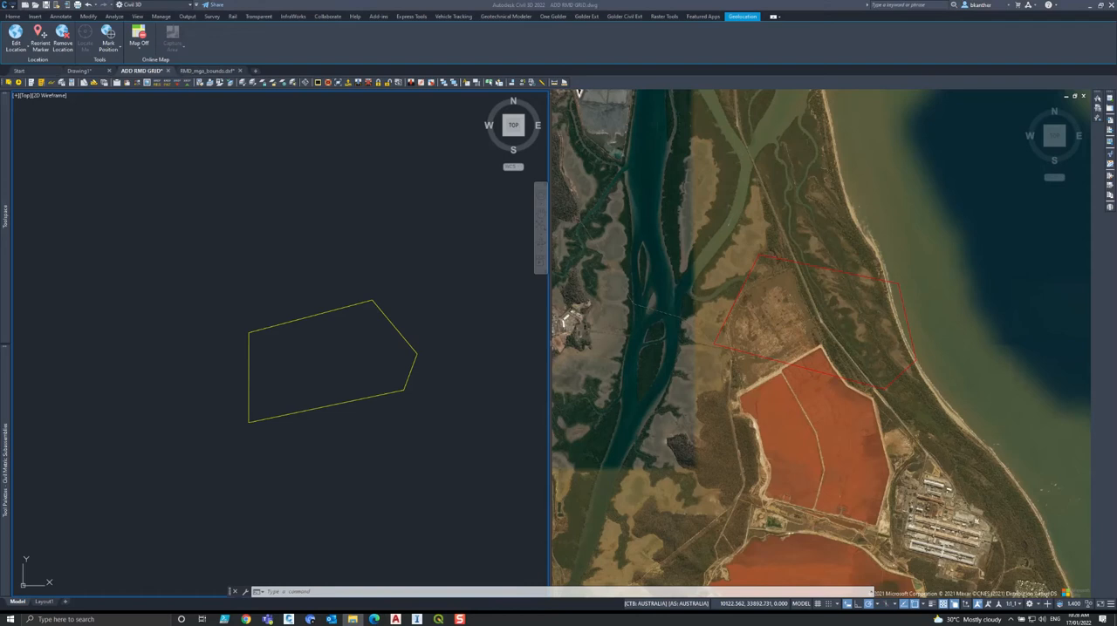
# Switch to File Explorer and examine the RMD_local_bounds.dxf and RMD_mga_bounds.dxf files in the 005-Local Coordinate System Datums folder.
pyautogui.click(929, 179)
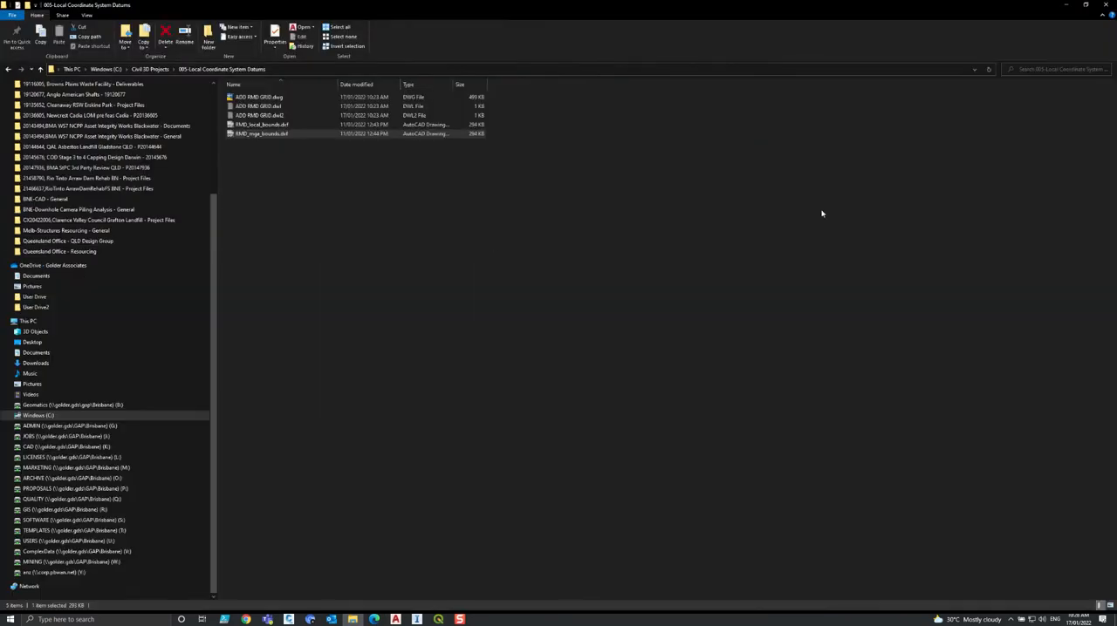
pyautogui.click(268, 126)
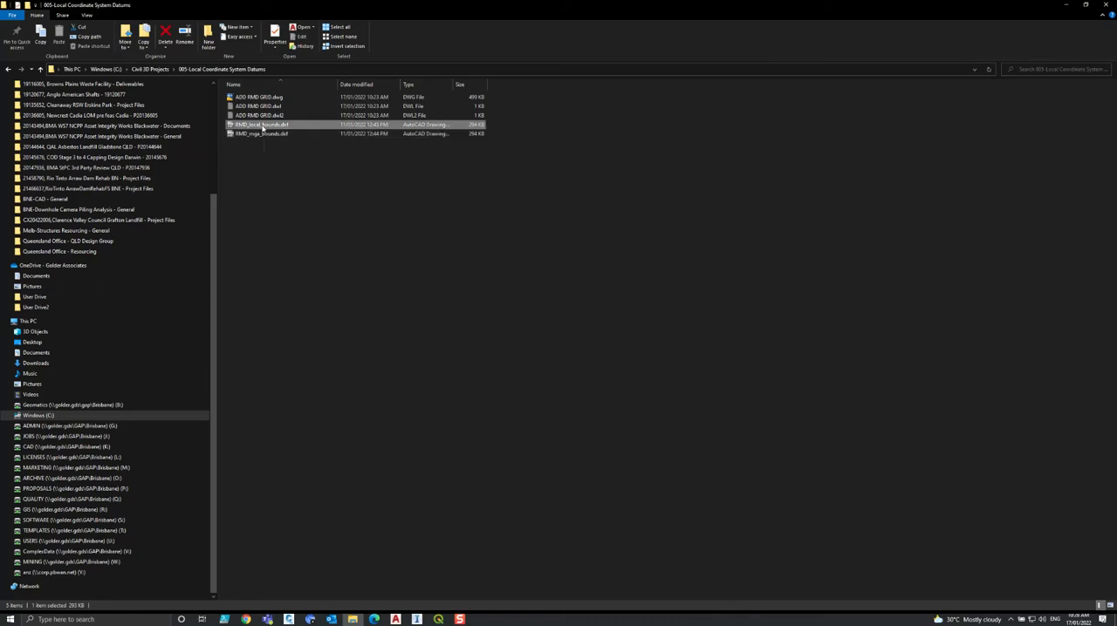
pyautogui.moveTo(488, 7); pyautogui.dragTo(803, 145)
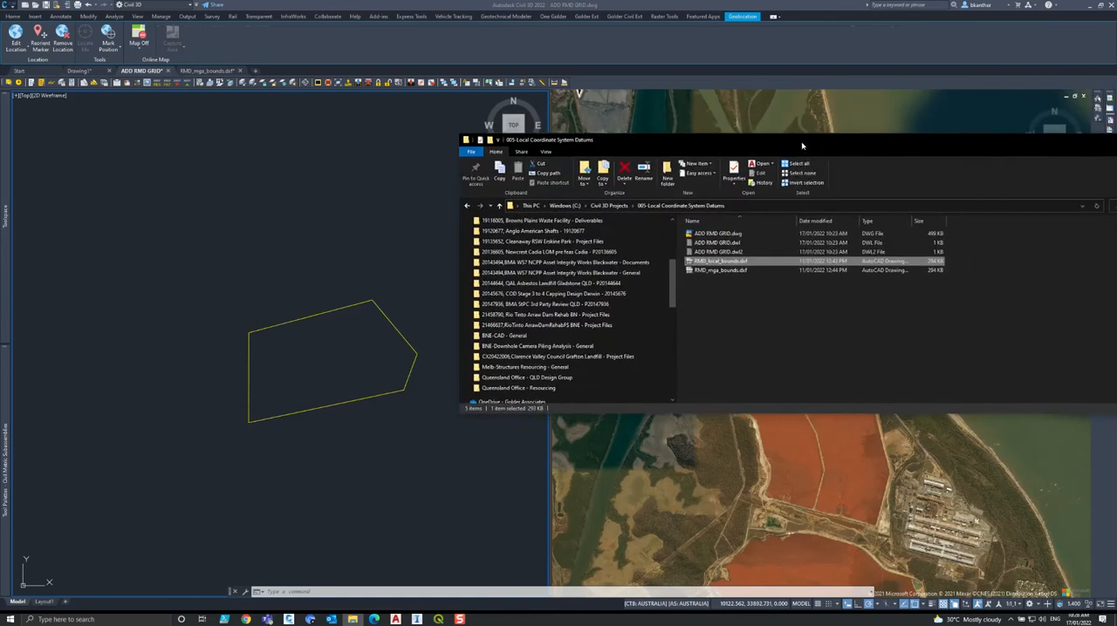
pyautogui.click(718, 271)
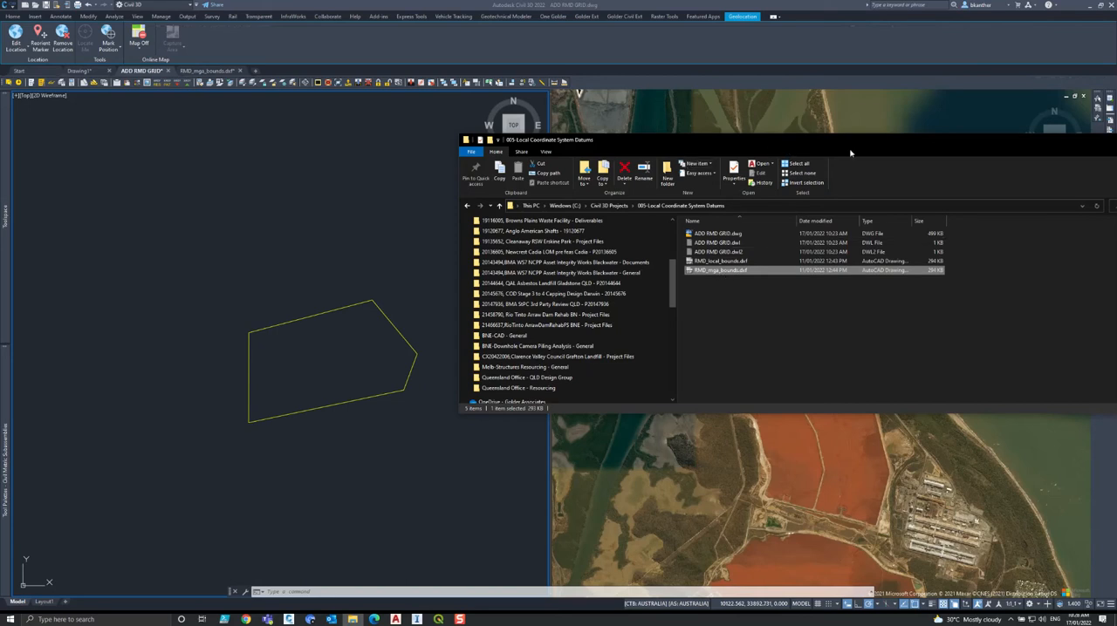
pyautogui.moveTo(849, 153); pyautogui.dragTo(666, 165)
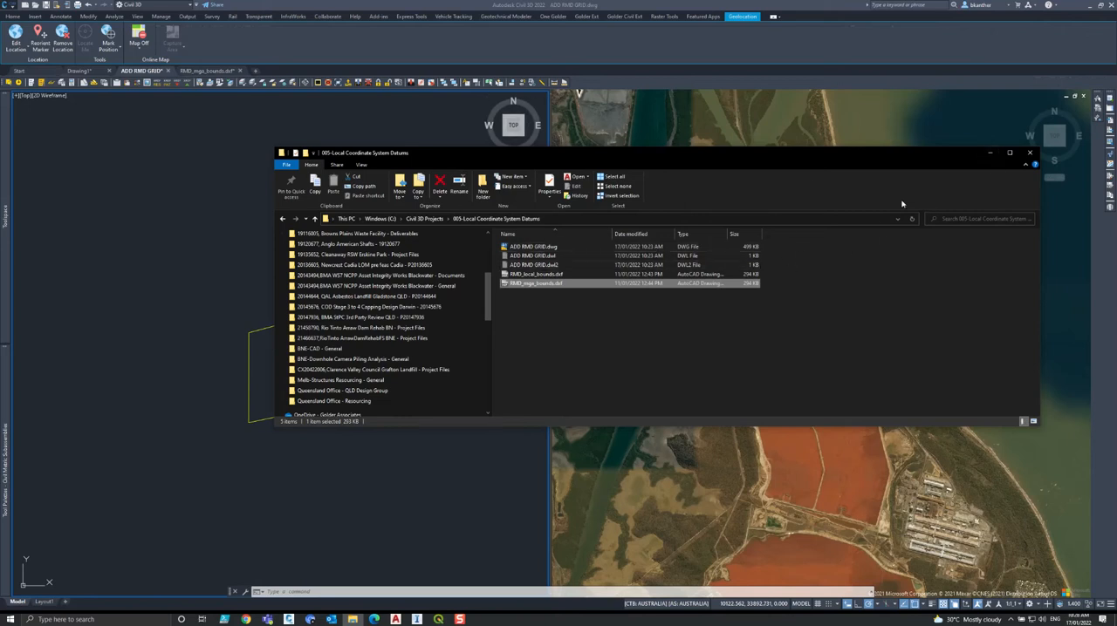
pyautogui.moveTo(931, 160); pyautogui.dragTo(853, 171)
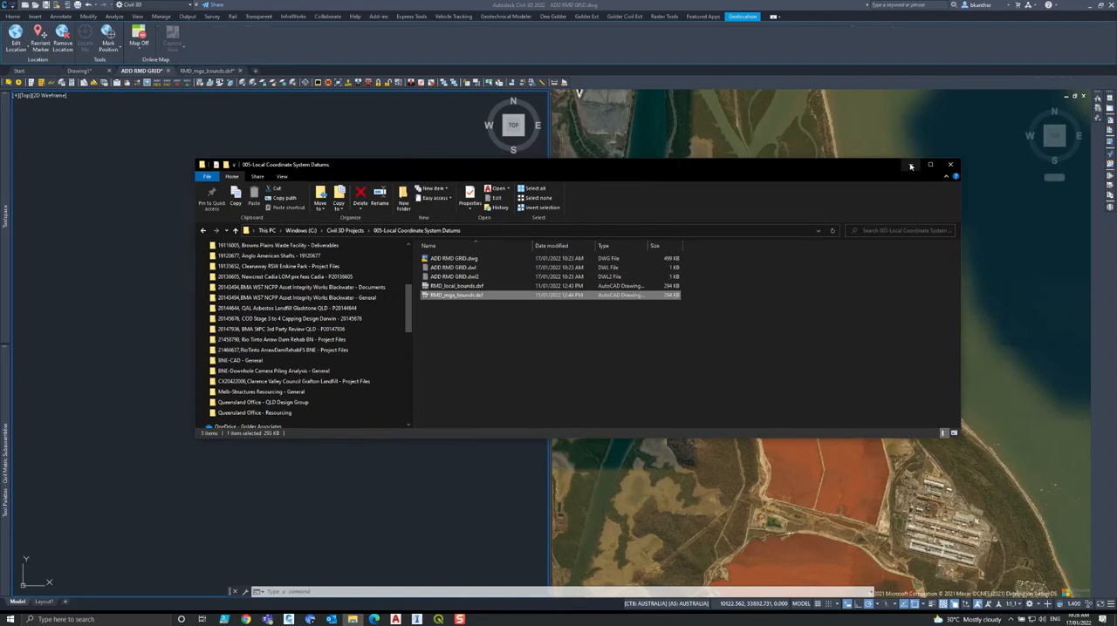
pyautogui.moveTo(859, 171); pyautogui.dragTo(866, 189)
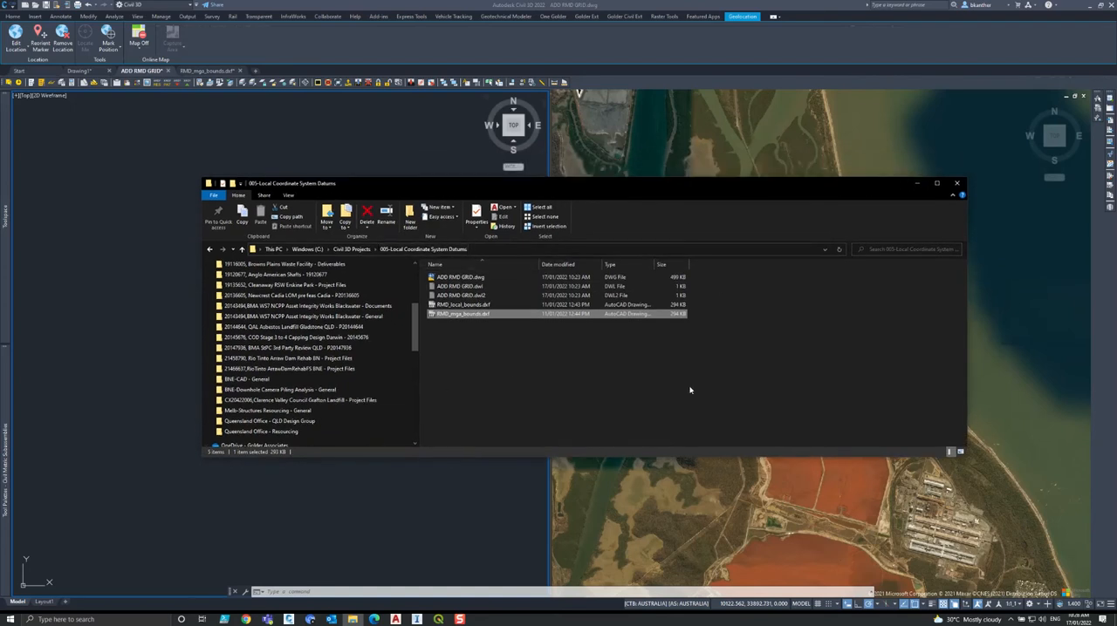
pyautogui.click(919, 187)
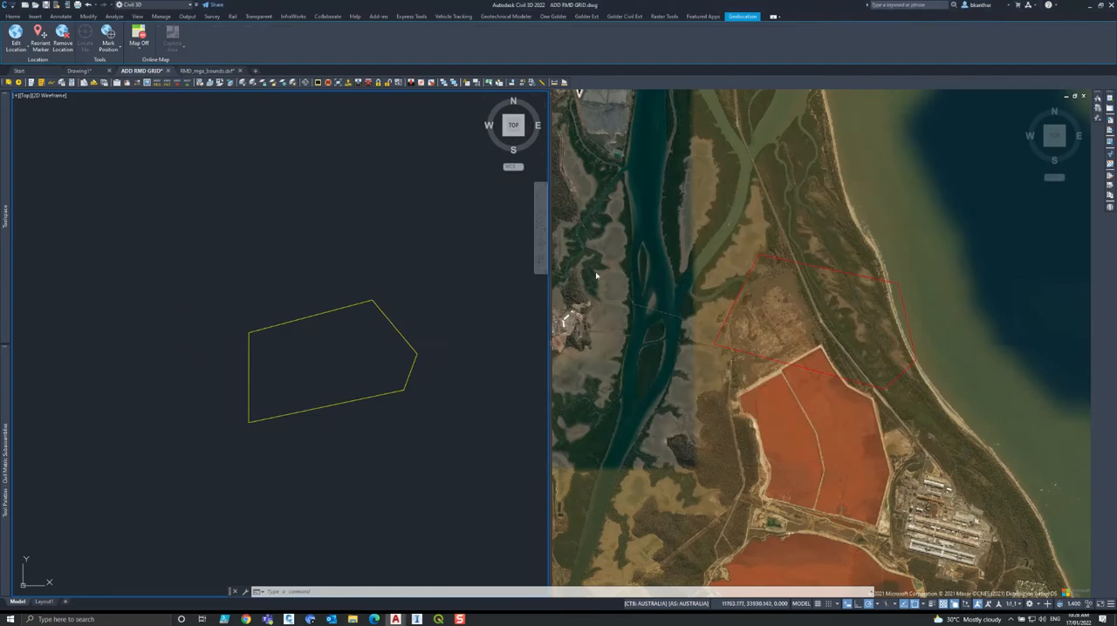
# Compare the red MGA boundary over the aerial map with the yellow local-grid boundary.
pyautogui.click(779, 317)
pyautogui.scroll(-3, 776, 306)
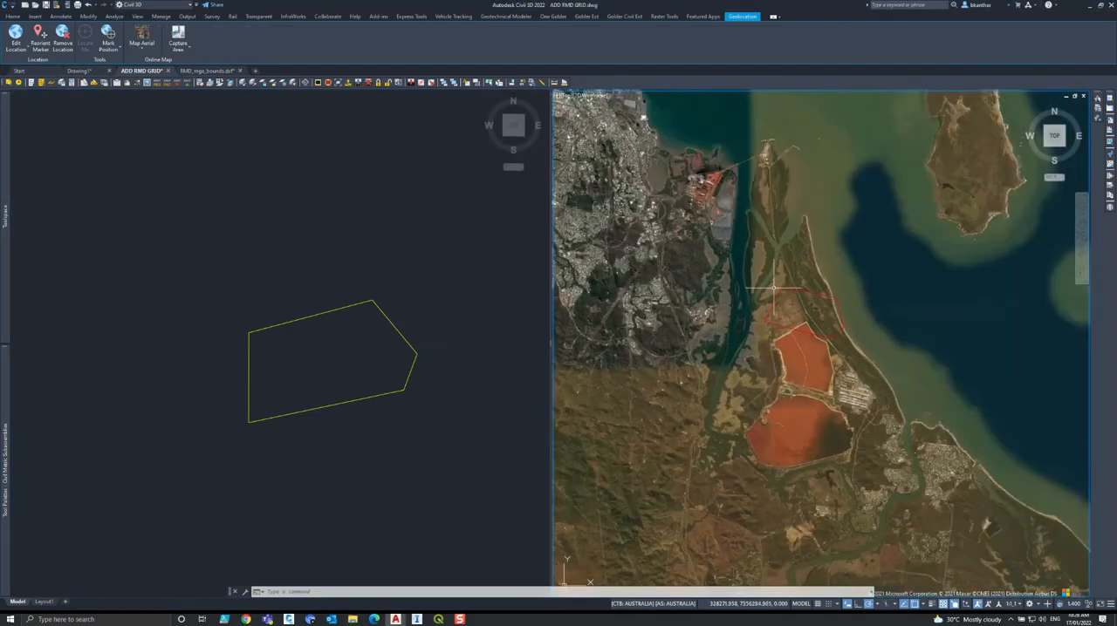
pyautogui.scroll(4, 772, 293)
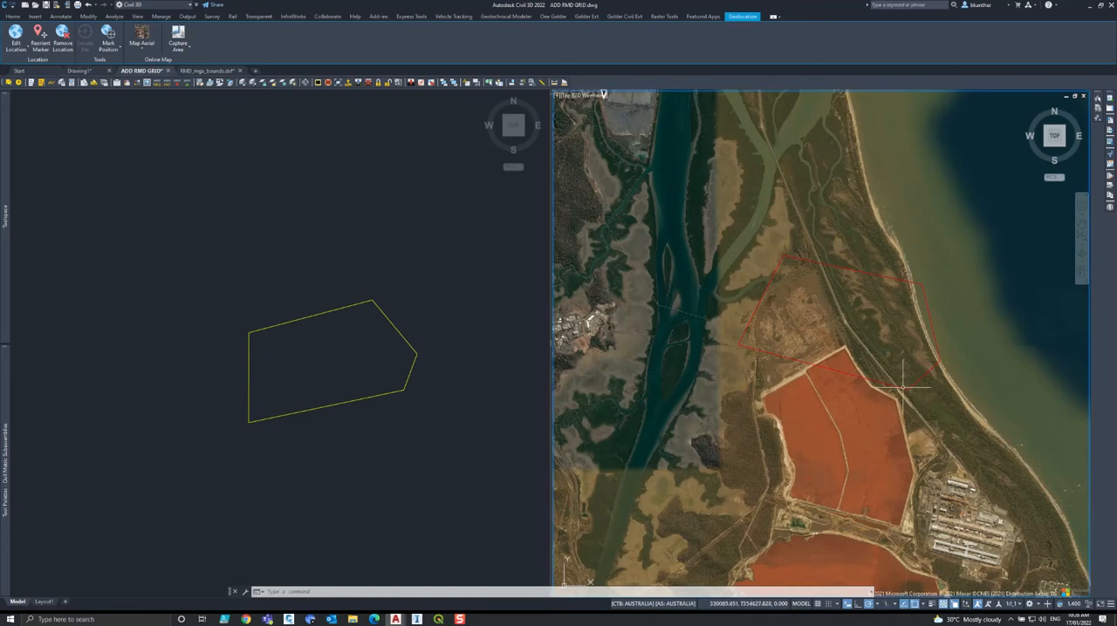
pyautogui.click(393, 325)
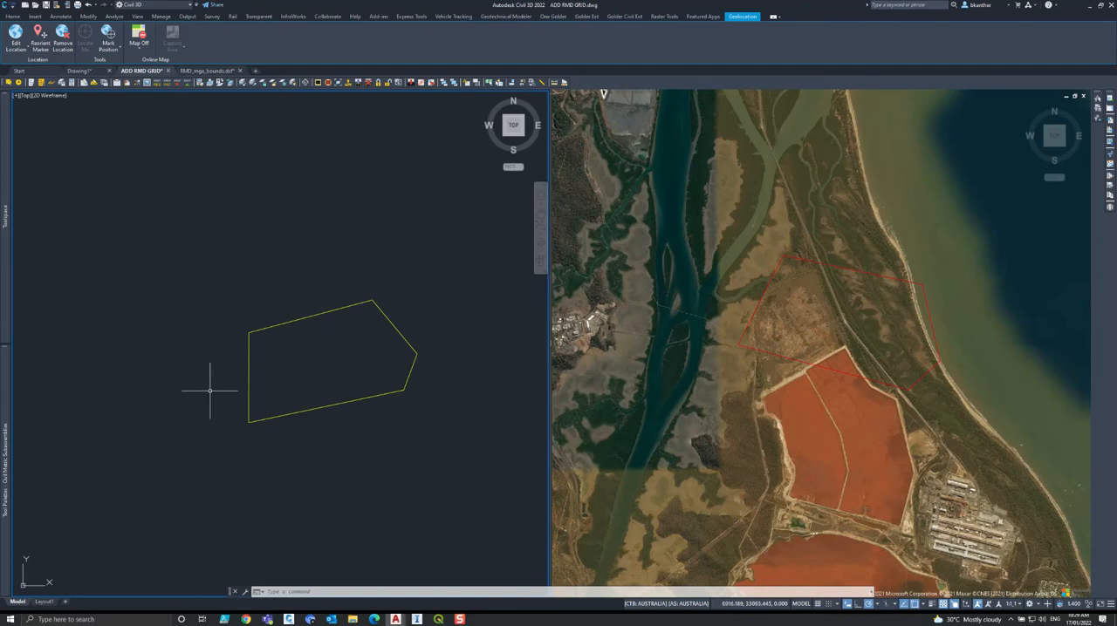
pyautogui.scroll(-5, 296, 369)
pyautogui.moveTo(295, 376); pyautogui.dragTo(281, 346, button='middle')
pyautogui.scroll(2, 291, 335)
pyautogui.click(737, 343)
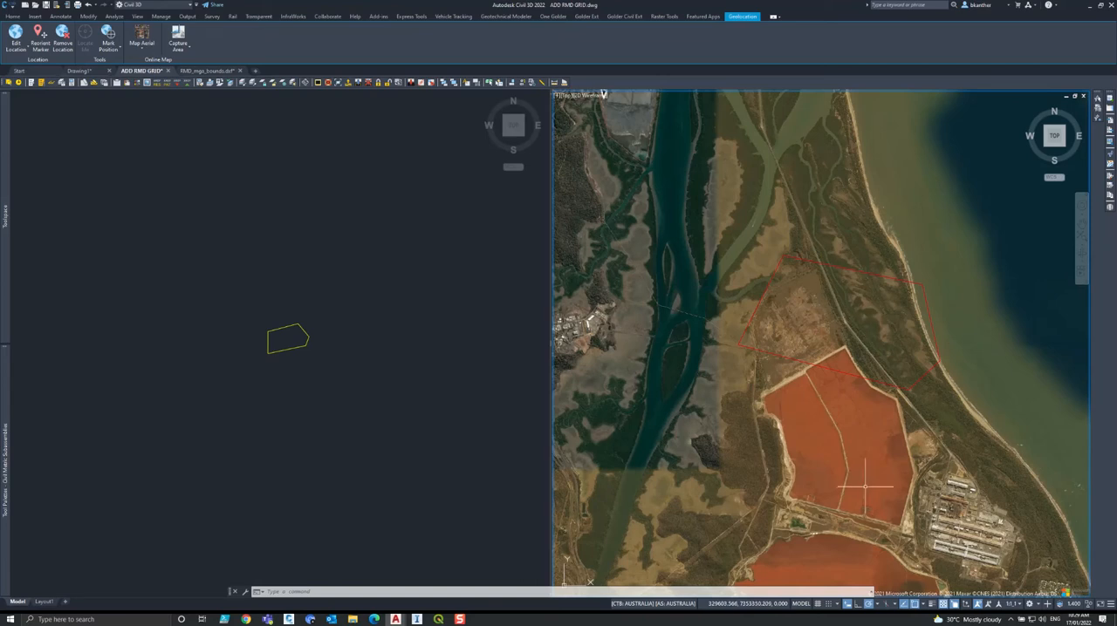
pyautogui.moveTo(820, 310); pyautogui.dragTo(815, 358, button='middle')
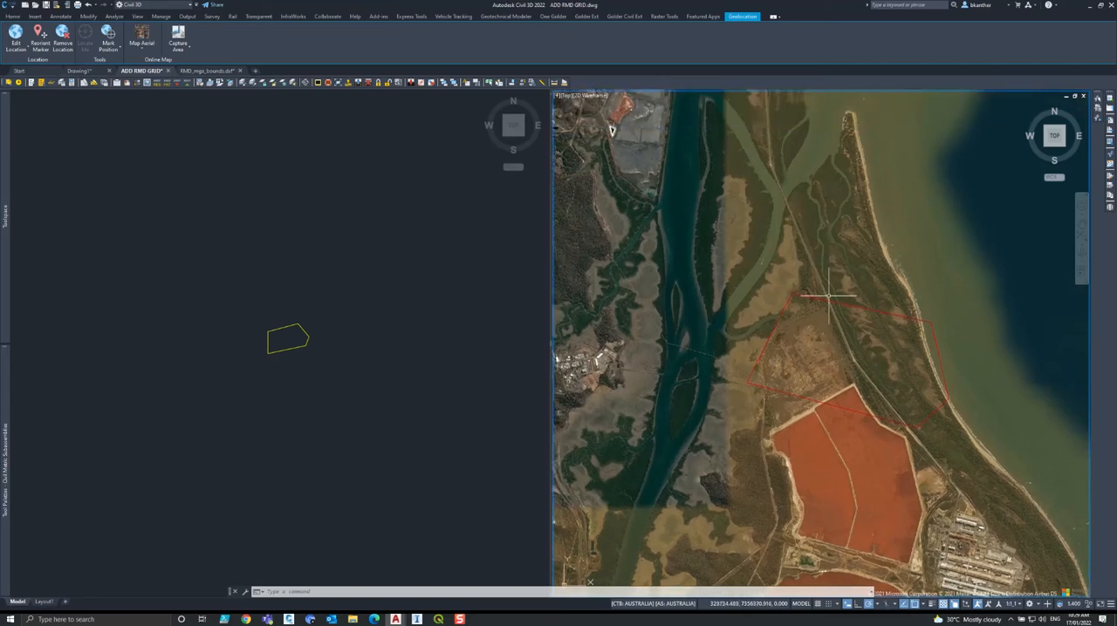
# Draw a polyline from the yellow local boundary's southwest corner to the matching southwest corner of the red MGA boundary.
pyautogui.click(362, 344)
pyautogui.write('pl')
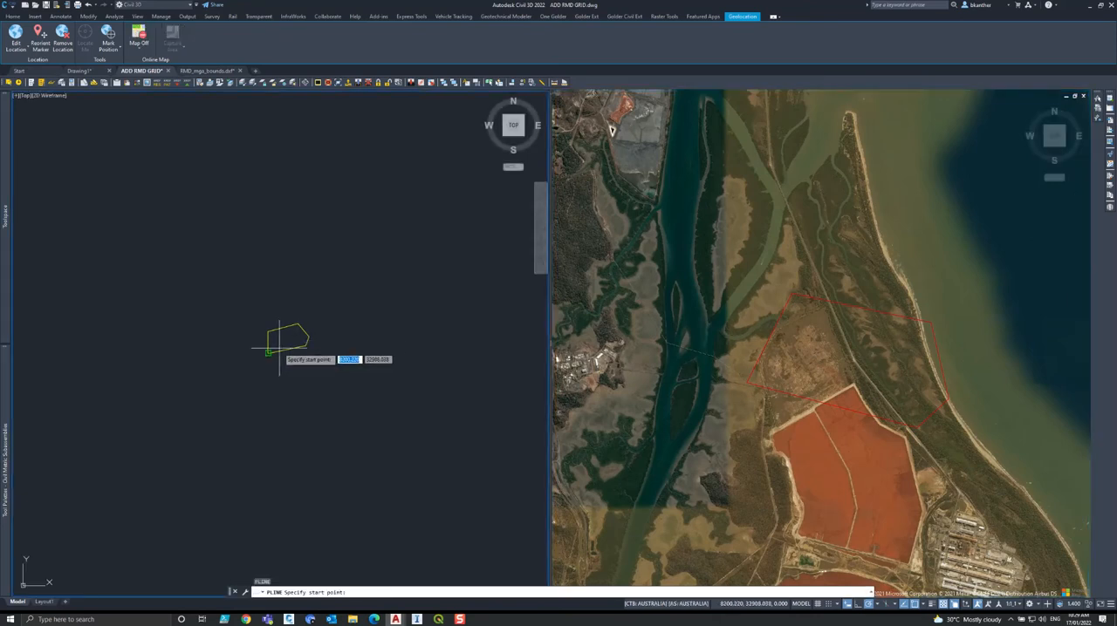
pyautogui.press('Return')
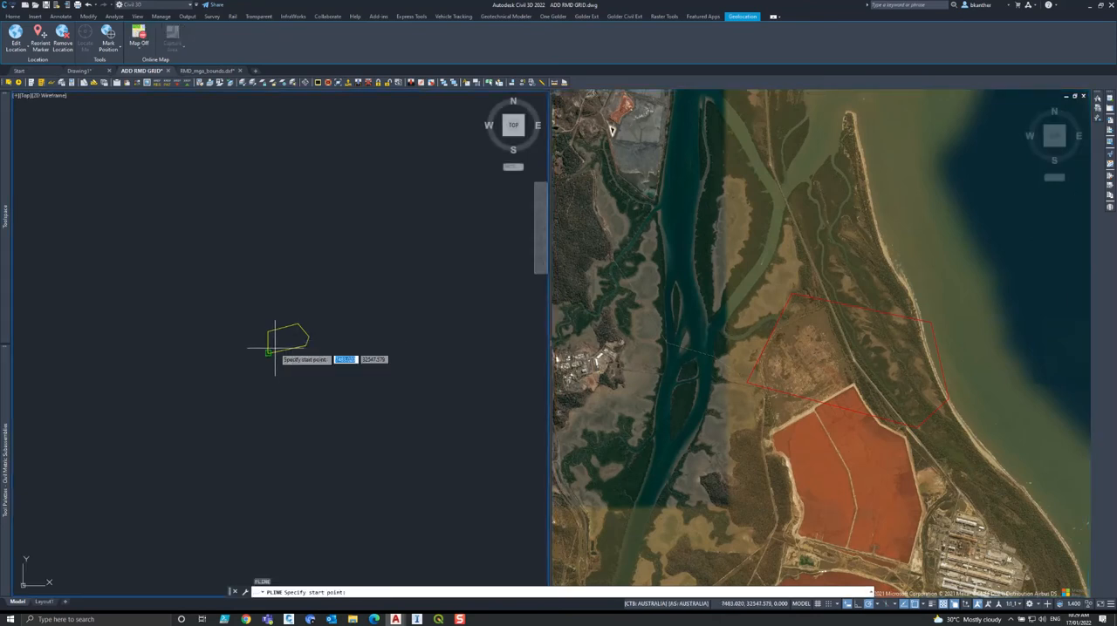
pyautogui.click(269, 351)
pyautogui.click(745, 385)
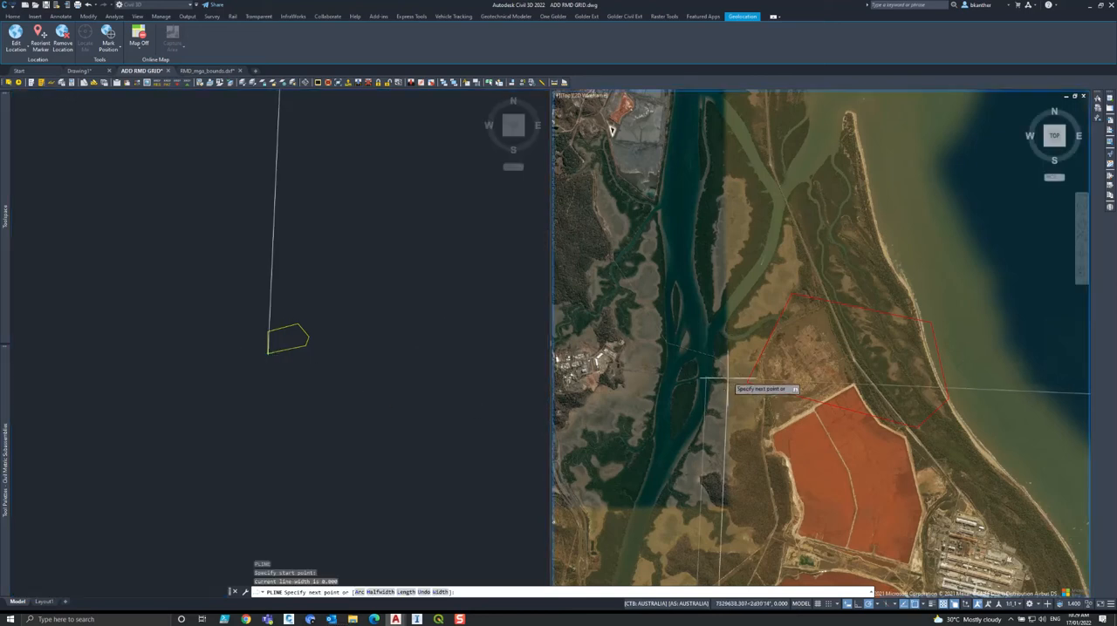
pyautogui.press('Escape')
# Draw a second polyline from the yellow local boundary's northern corner to the matching northeast corner of the red MGA boundary.
pyautogui.click(369, 311)
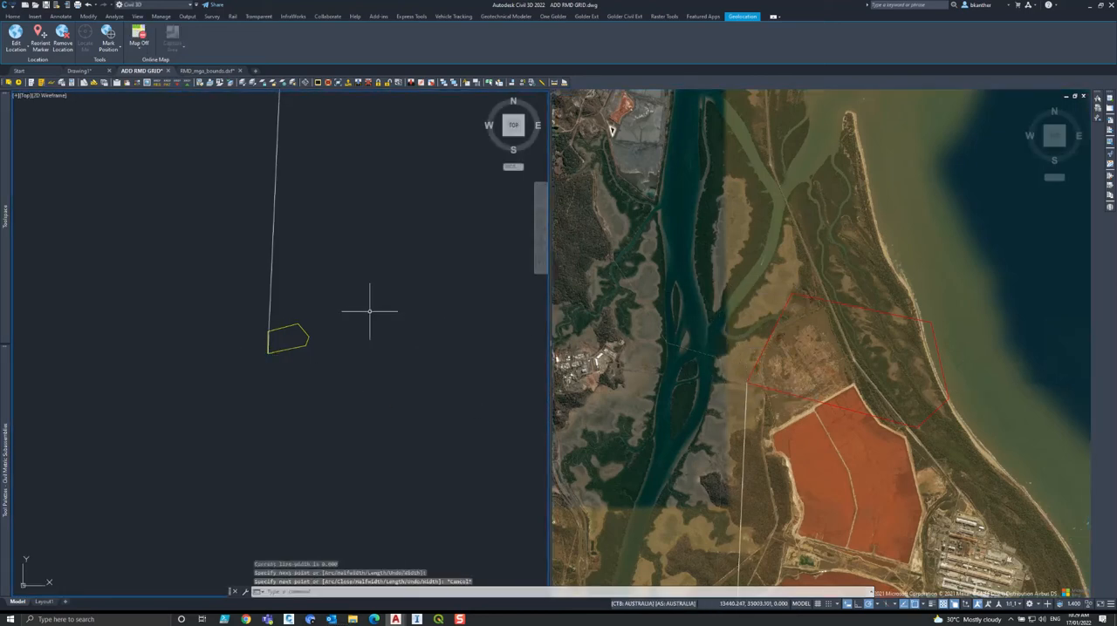
pyautogui.write('pl')
pyautogui.press('Return')
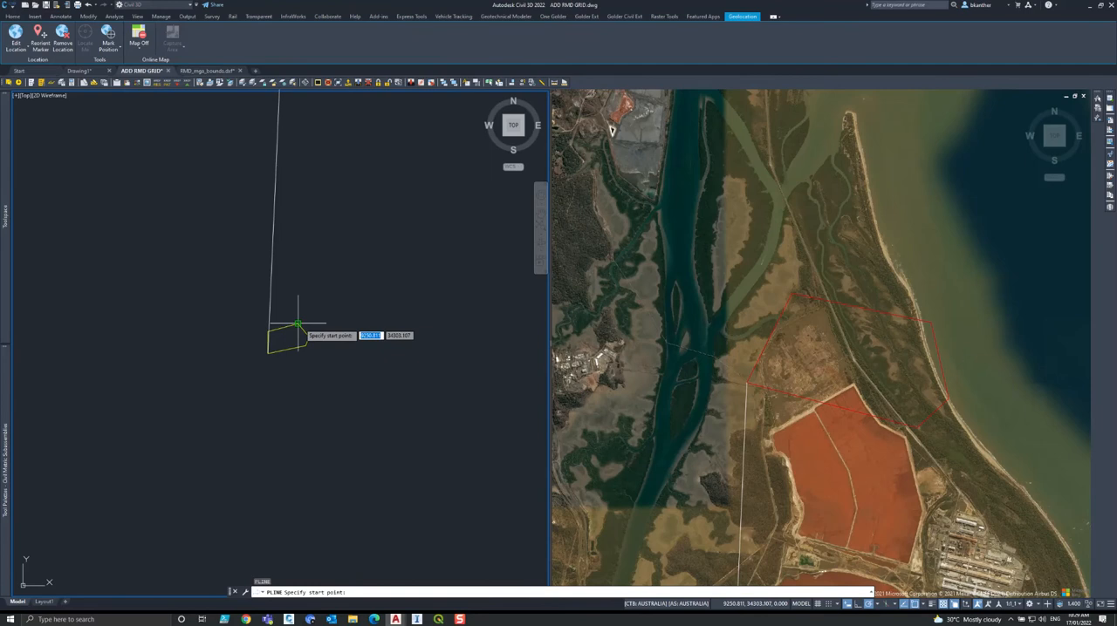
pyautogui.click(298, 323)
pyautogui.click(927, 382)
pyautogui.press('Escape')
# Examine the two connecting polylines along their length up to the red MGA boundary on the aerial map.
pyautogui.scroll(-15, 885, 250)
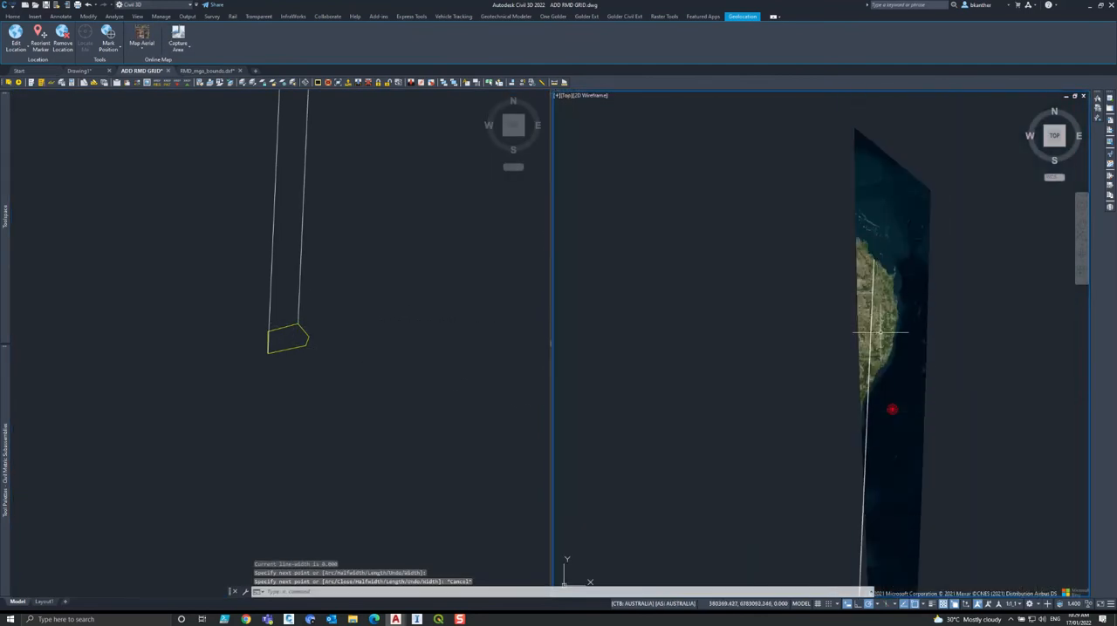
pyautogui.scroll(-2, 844, 490)
pyautogui.moveTo(844, 490); pyautogui.dragTo(797, 313, button='middle')
pyautogui.scroll(-4, 831, 445)
pyautogui.scroll(4, 821, 503)
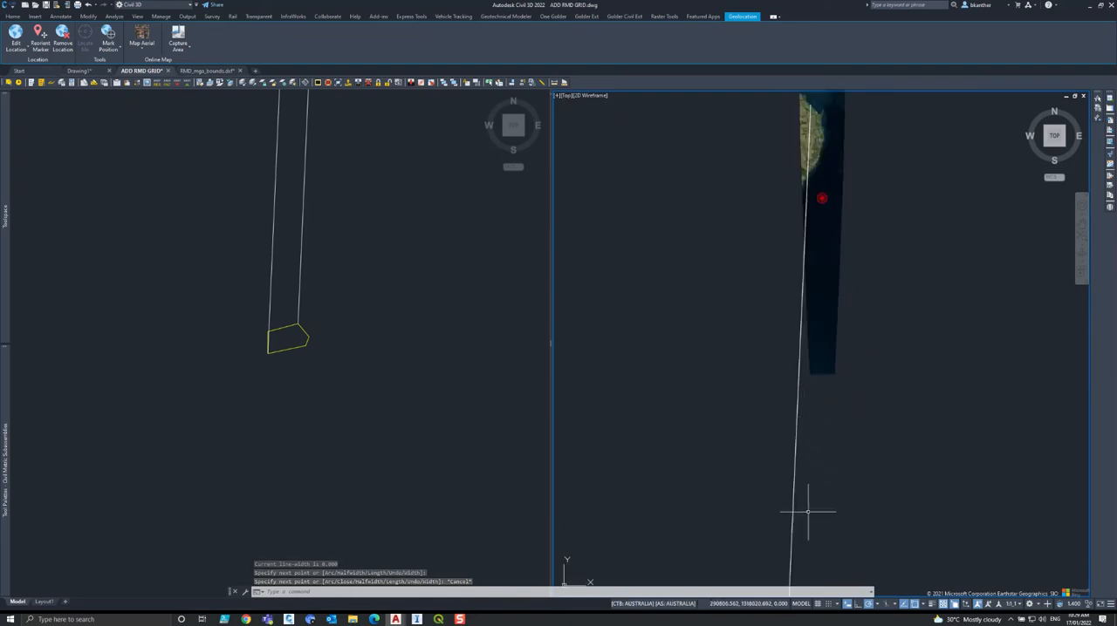
pyautogui.scroll(-2, 794, 522)
pyautogui.scroll(10, 795, 375)
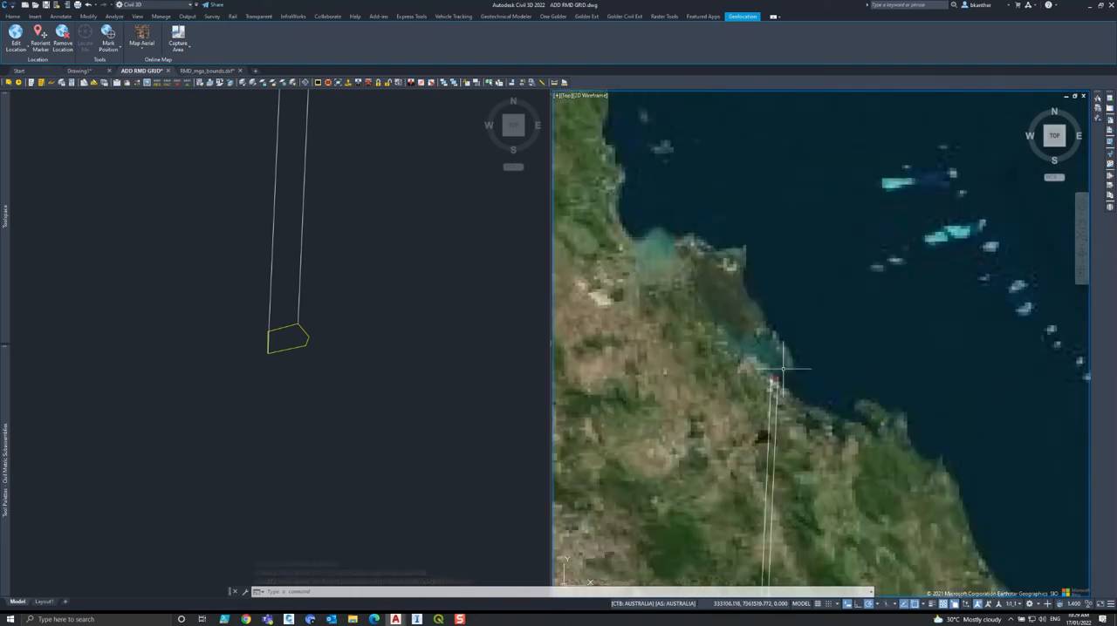
pyautogui.scroll(2, 698, 366)
pyautogui.scroll(2, 594, 349)
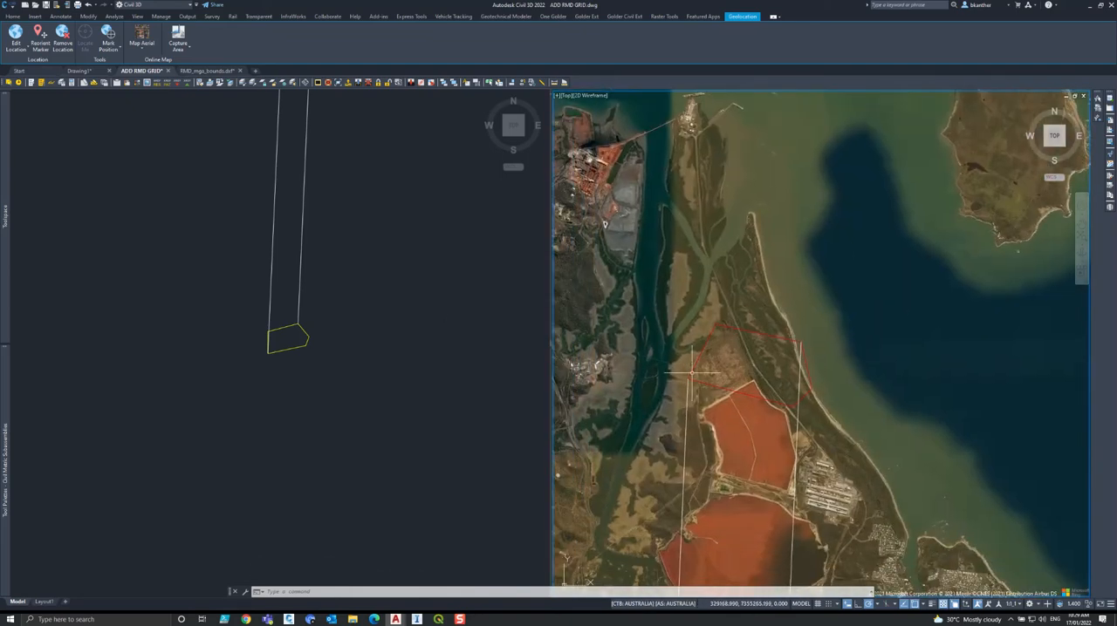
# Align the yellow local boundary to the red MGA boundary using the two connecting polylines' endpoints, scaling it to the alignment points.
pyautogui.click(337, 312)
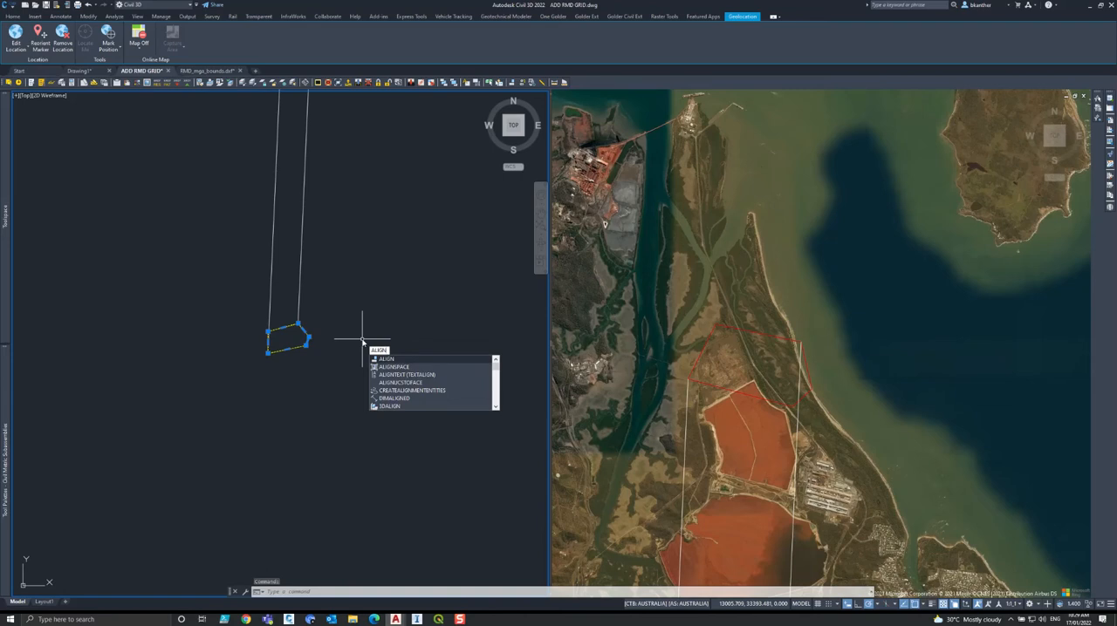
pyautogui.press('Return')
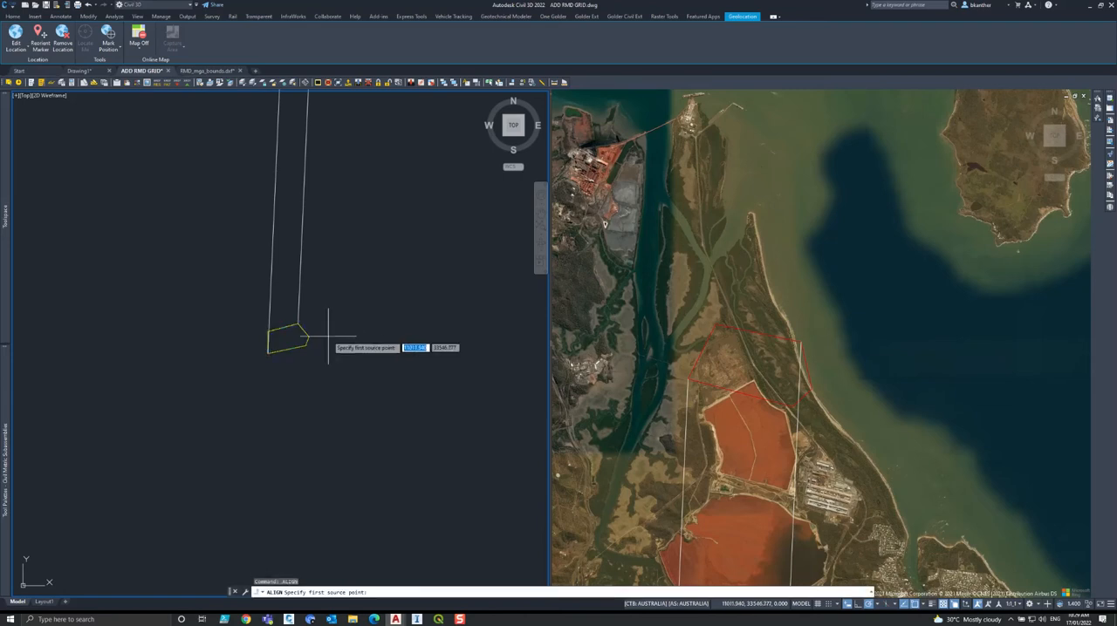
pyautogui.click(267, 353)
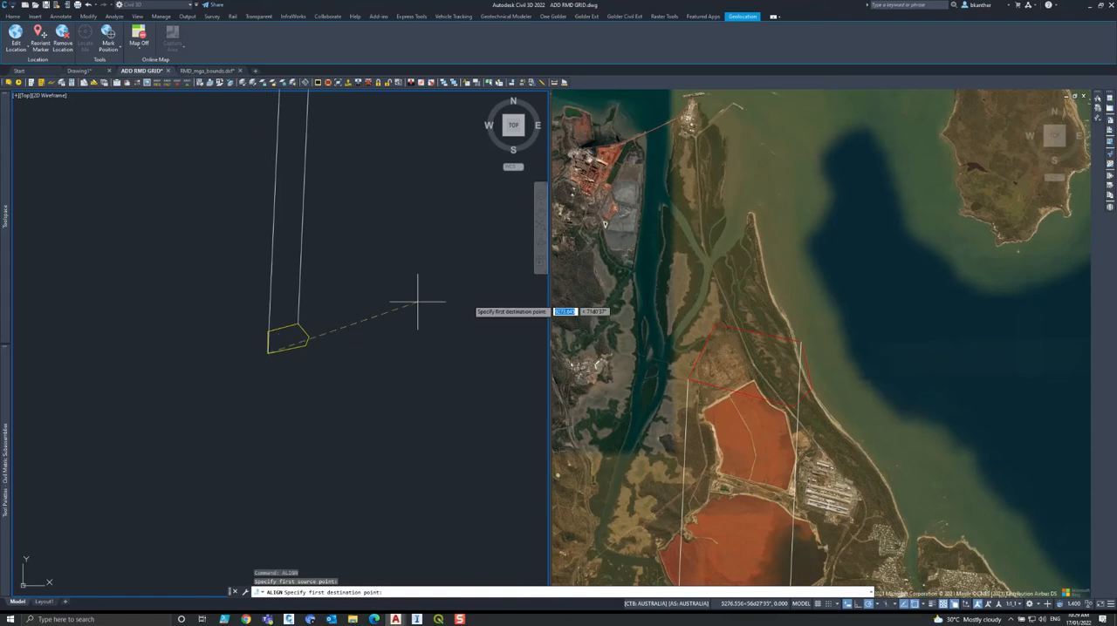
pyautogui.click(681, 319)
pyautogui.click(684, 409)
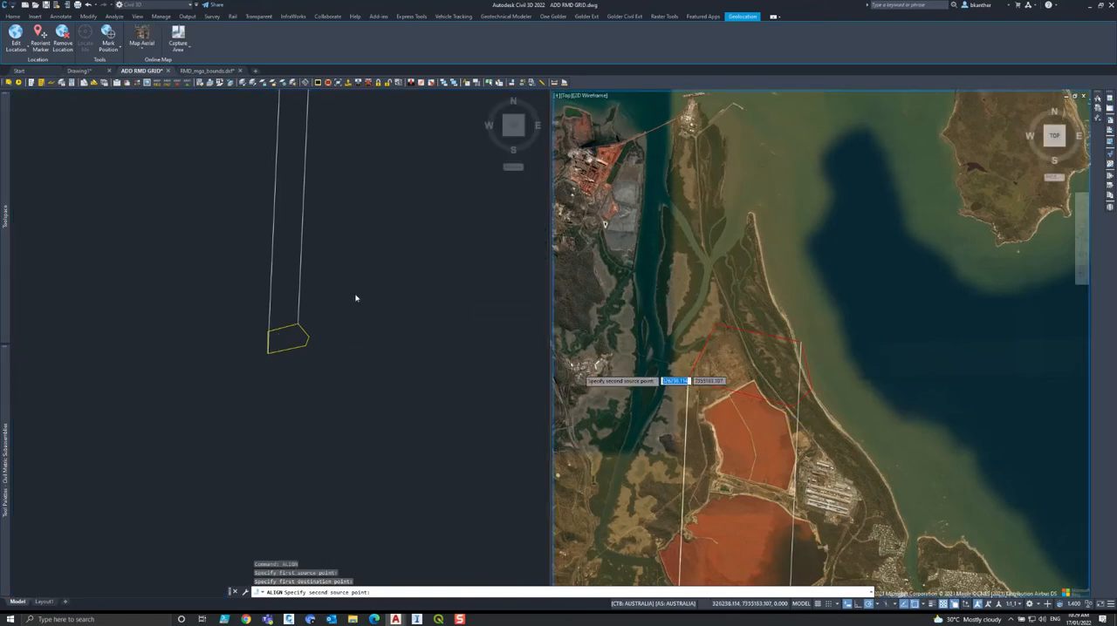
pyautogui.click(450, 333)
pyautogui.click(297, 325)
pyautogui.click(820, 418)
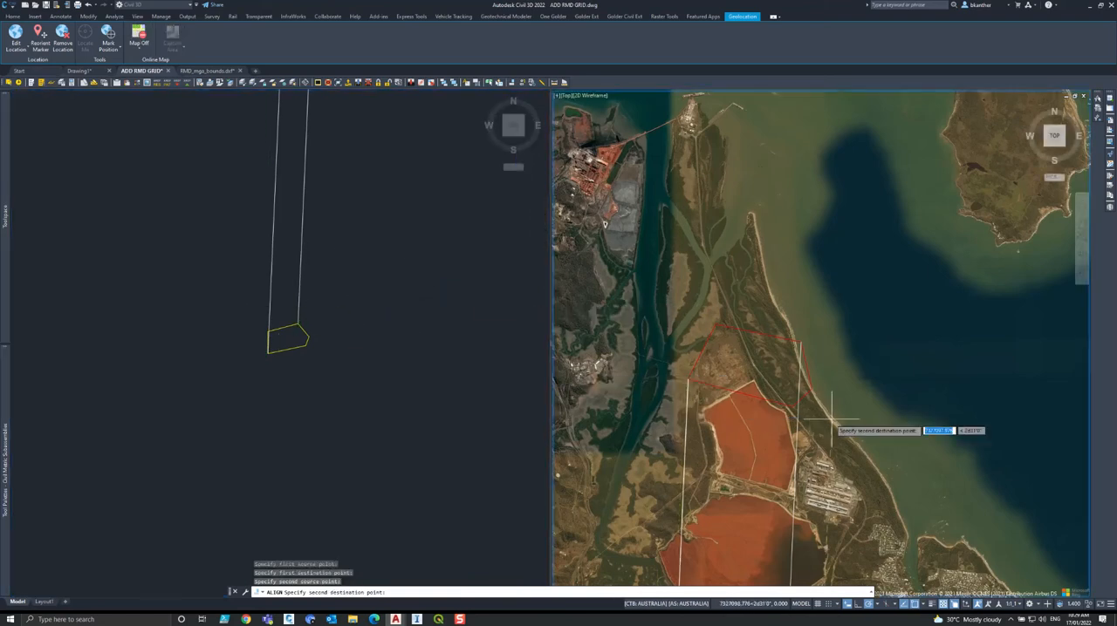
pyautogui.click(821, 443)
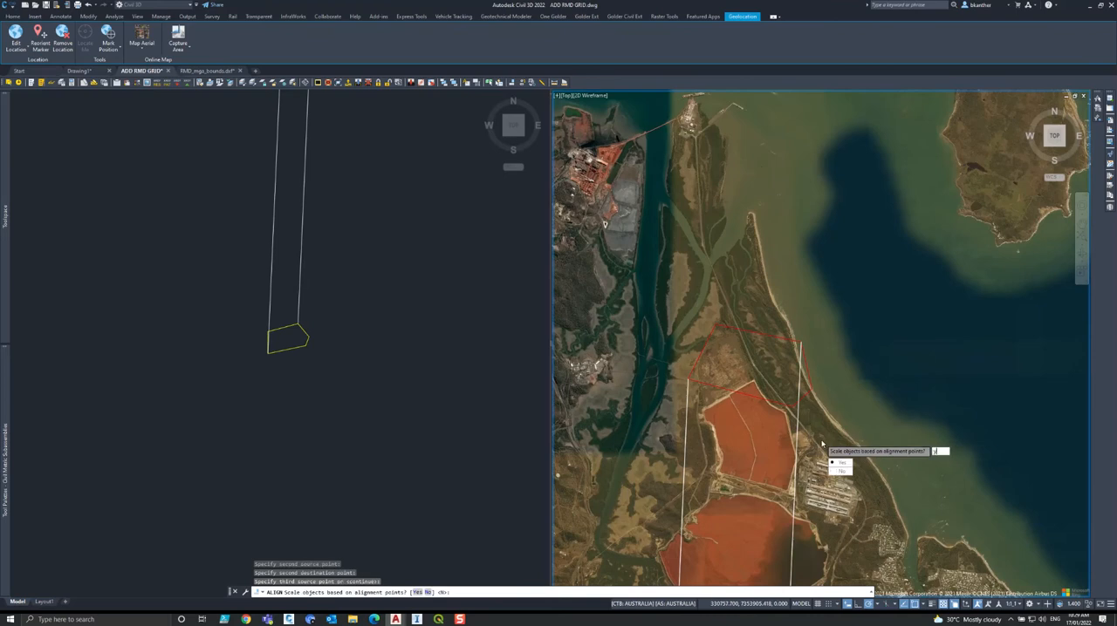
pyautogui.write('y')
pyautogui.press('Return')
# Inspect the aligned boundary against the red MGA boundary and undo the alignment.
pyautogui.scroll(5, 820, 439)
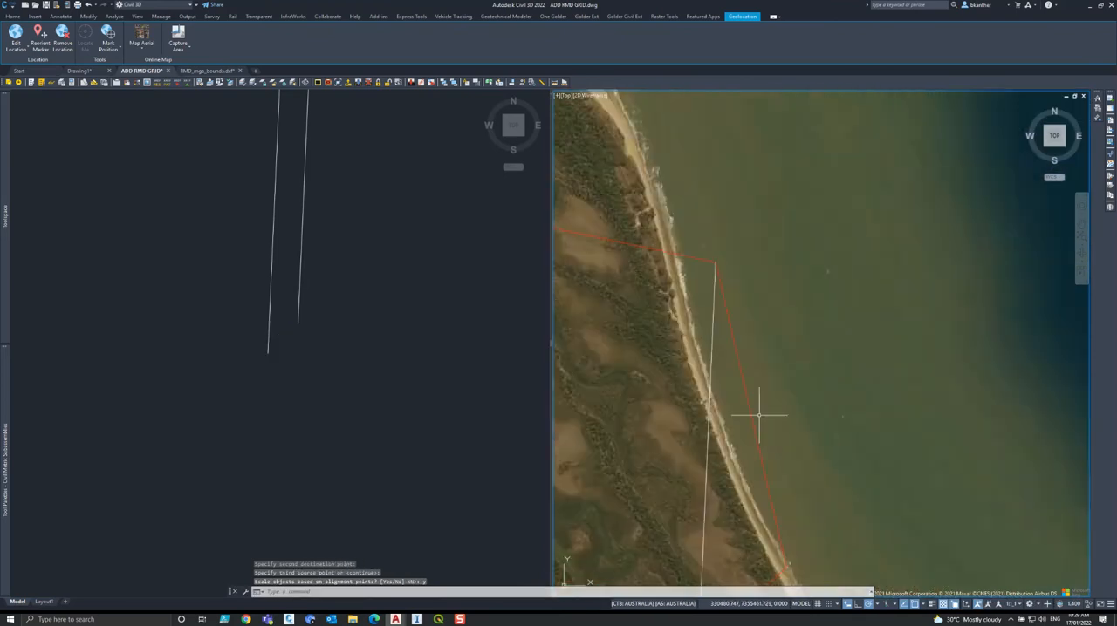
pyautogui.click(870, 323)
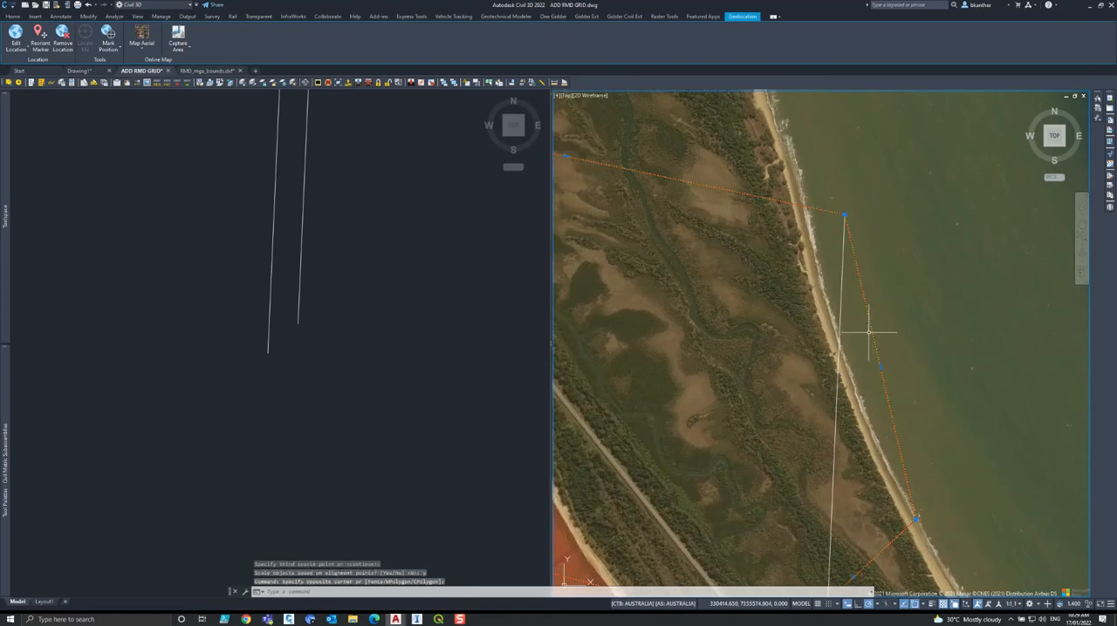
pyautogui.scroll(-4, 957, 314)
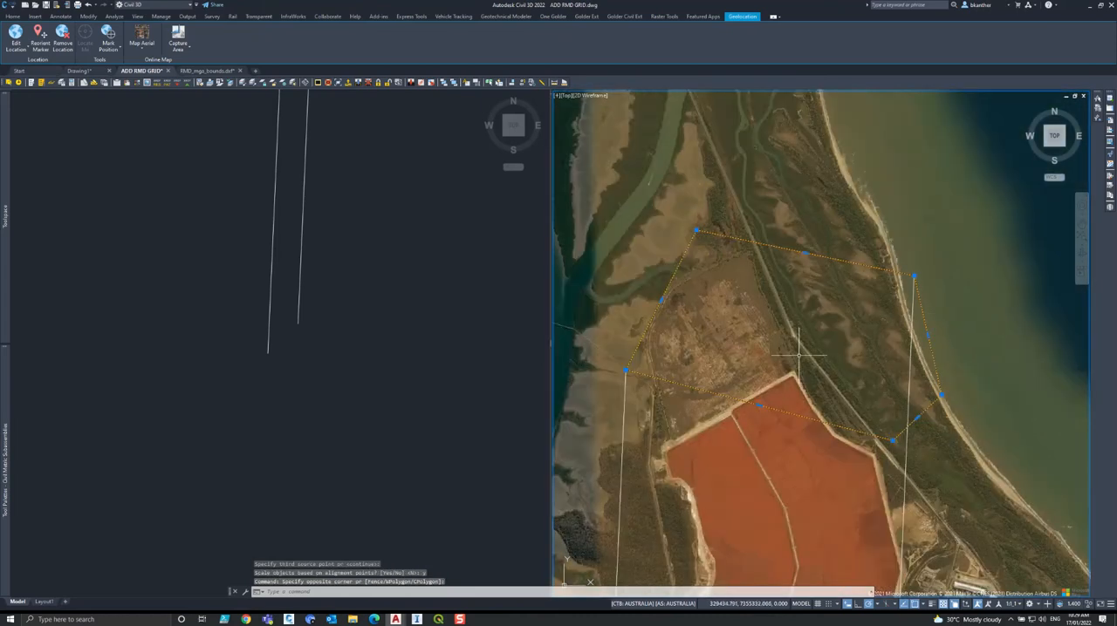
pyautogui.press('Escape')
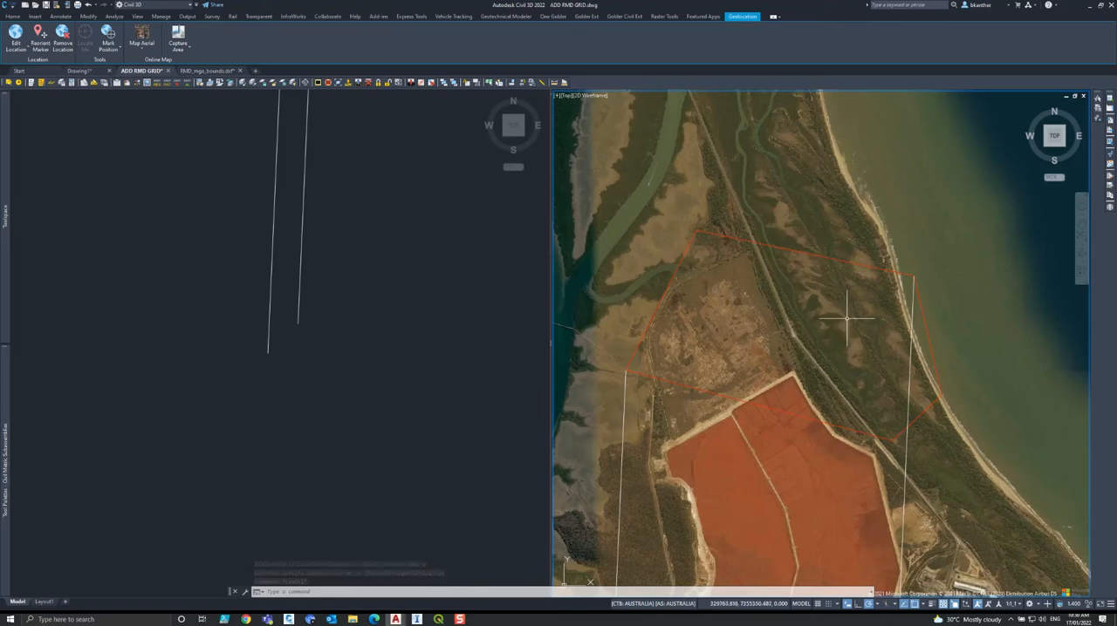
pyautogui.hotkey('ctrl', 'z')
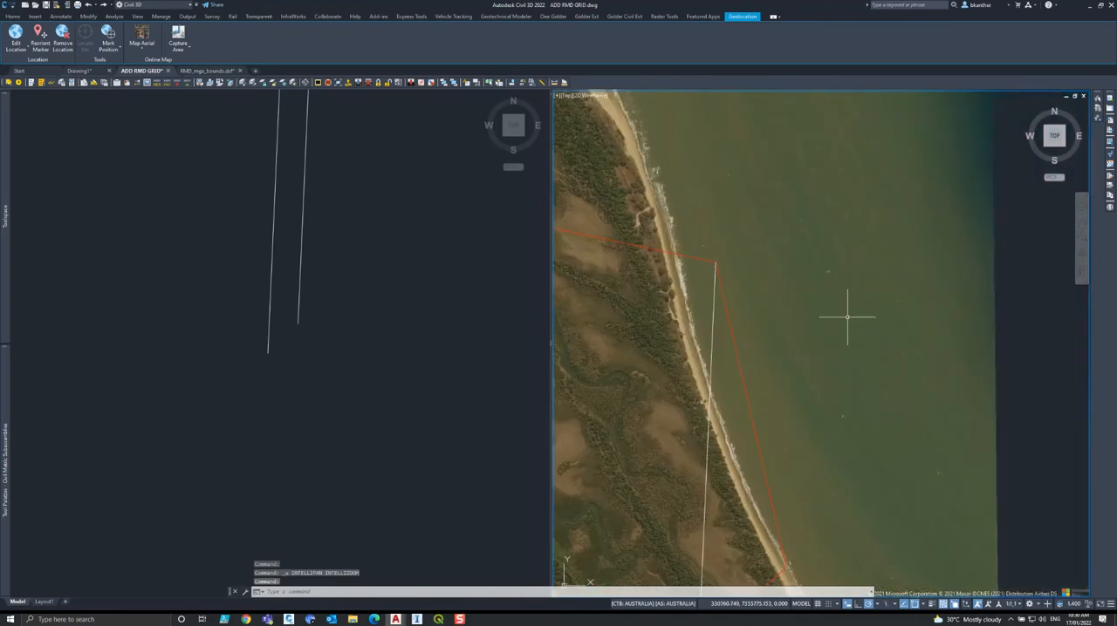
pyautogui.hotkey('ctrl', 'z')
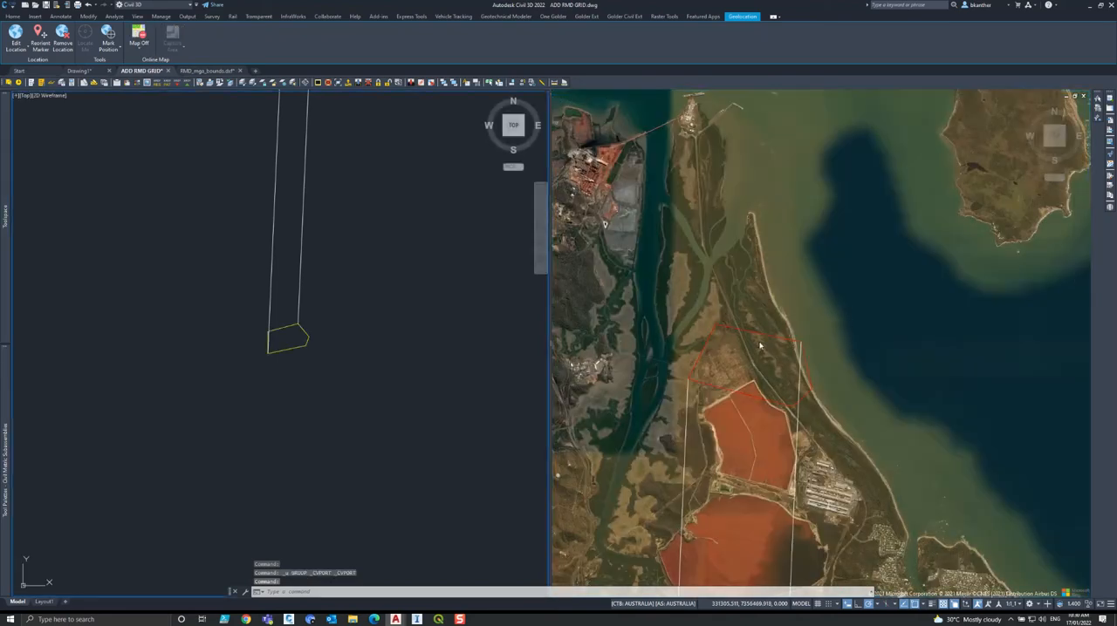
pyautogui.click(759, 347)
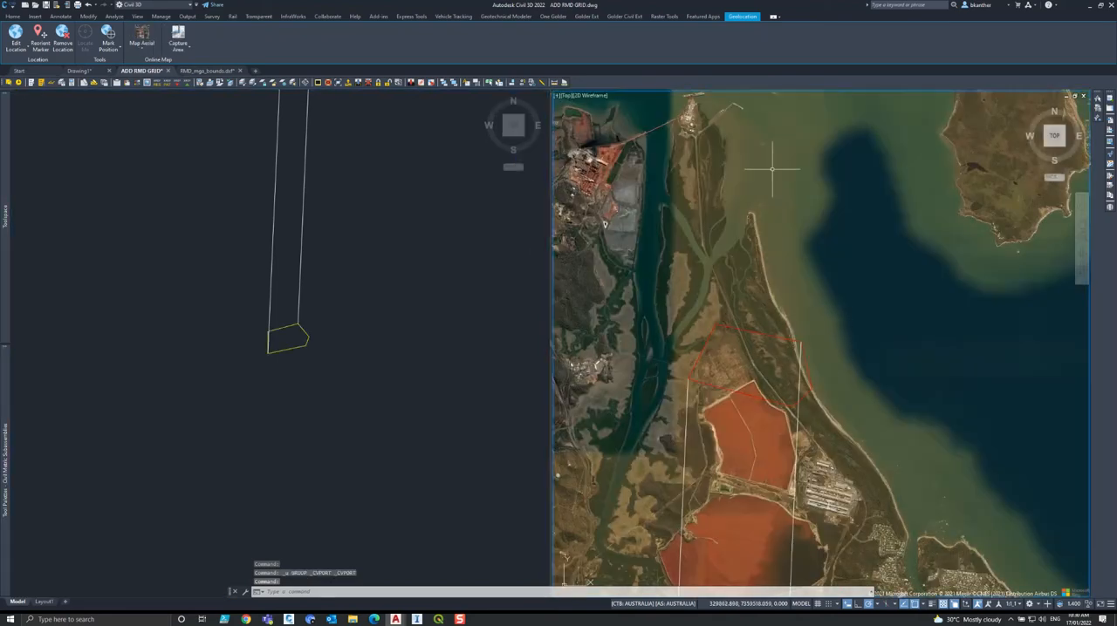
pyautogui.click(279, 345)
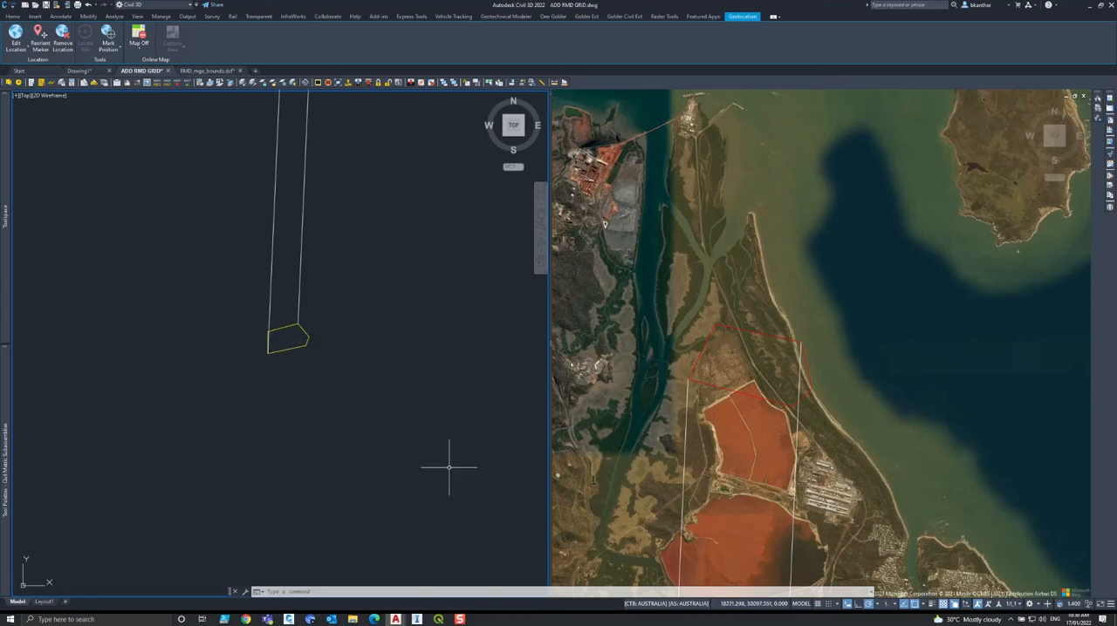
pyautogui.click(438, 619)
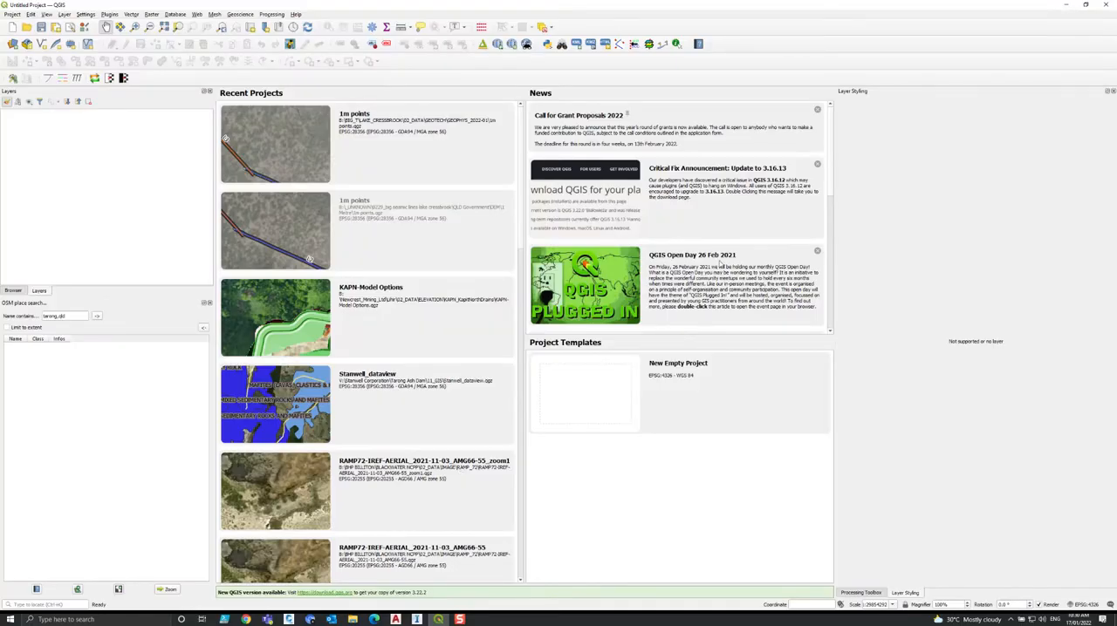
pyautogui.click(1063, 7)
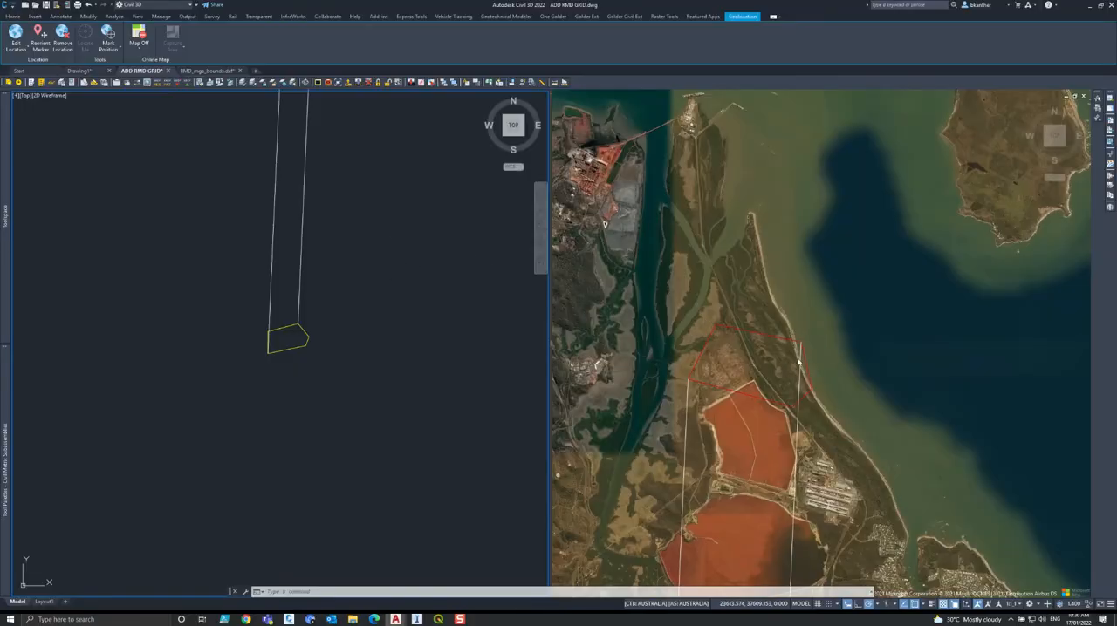
# Erase the two connecting polylines across the aerial map and undo the erase.
pyautogui.click(835, 460)
pyautogui.click(834, 461)
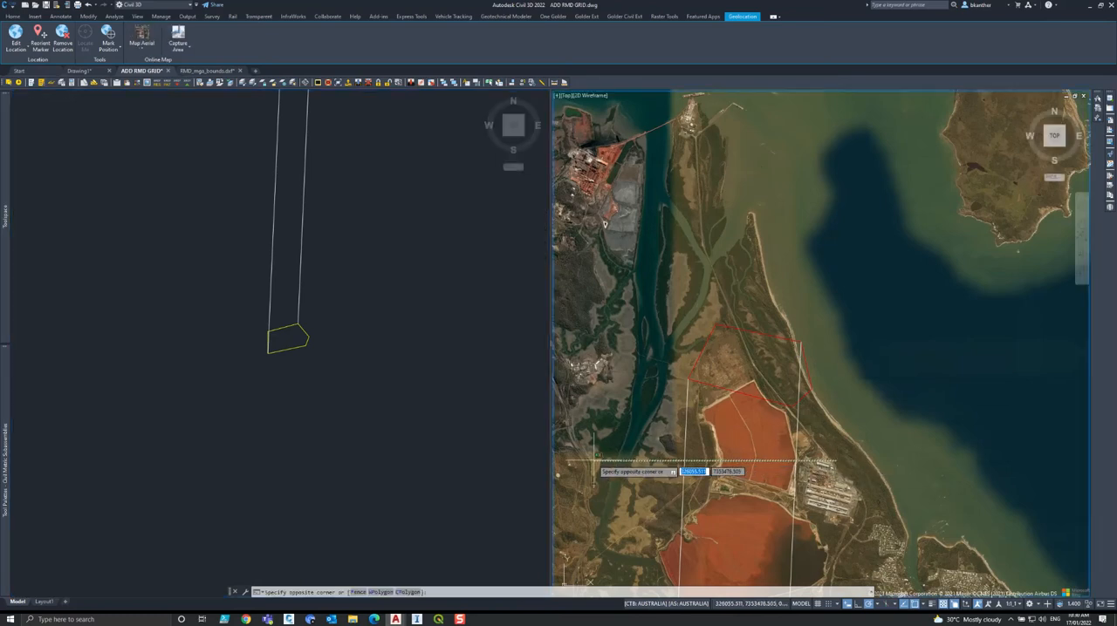
pyautogui.click(595, 459)
pyautogui.press('Delete')
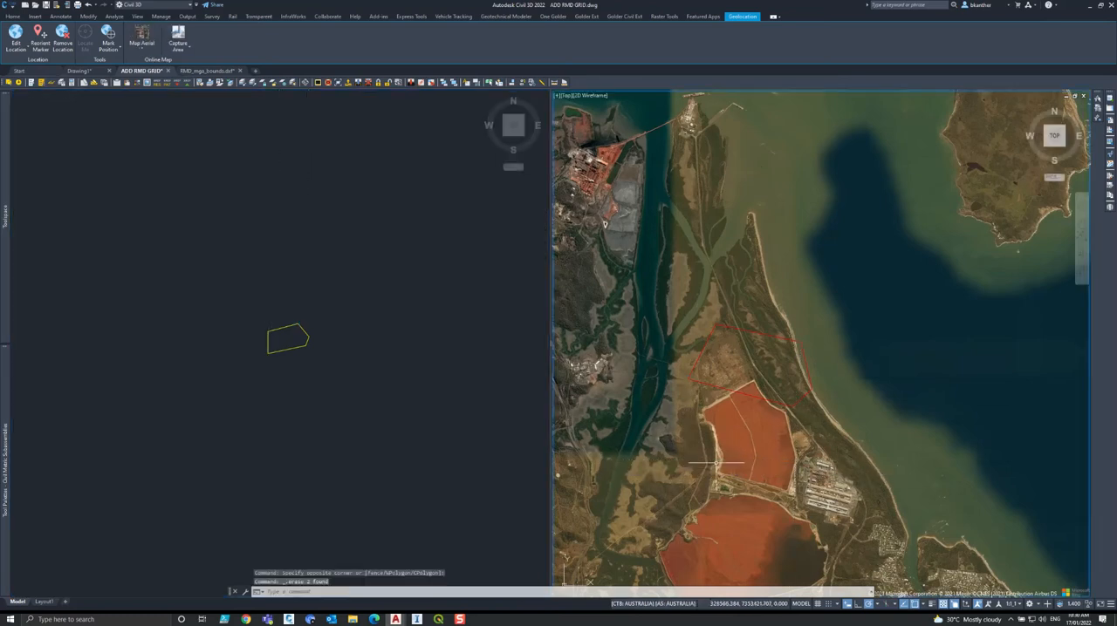
pyautogui.hotkey('ctrl', 'z')
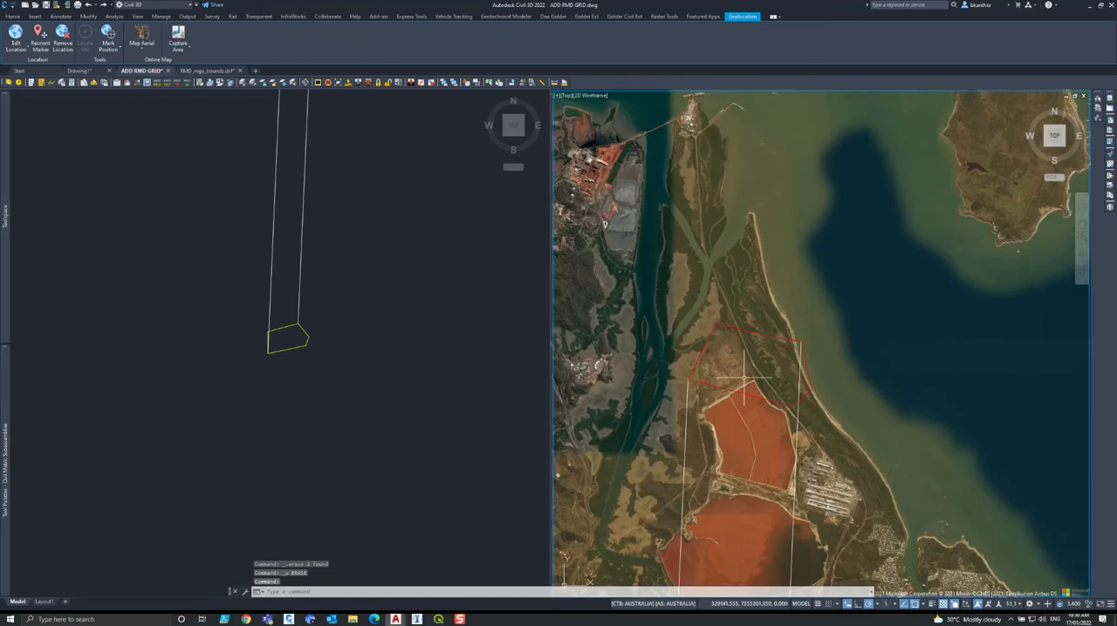
# Open the Civil 3D point creation tools.
pyautogui.click(332, 367)
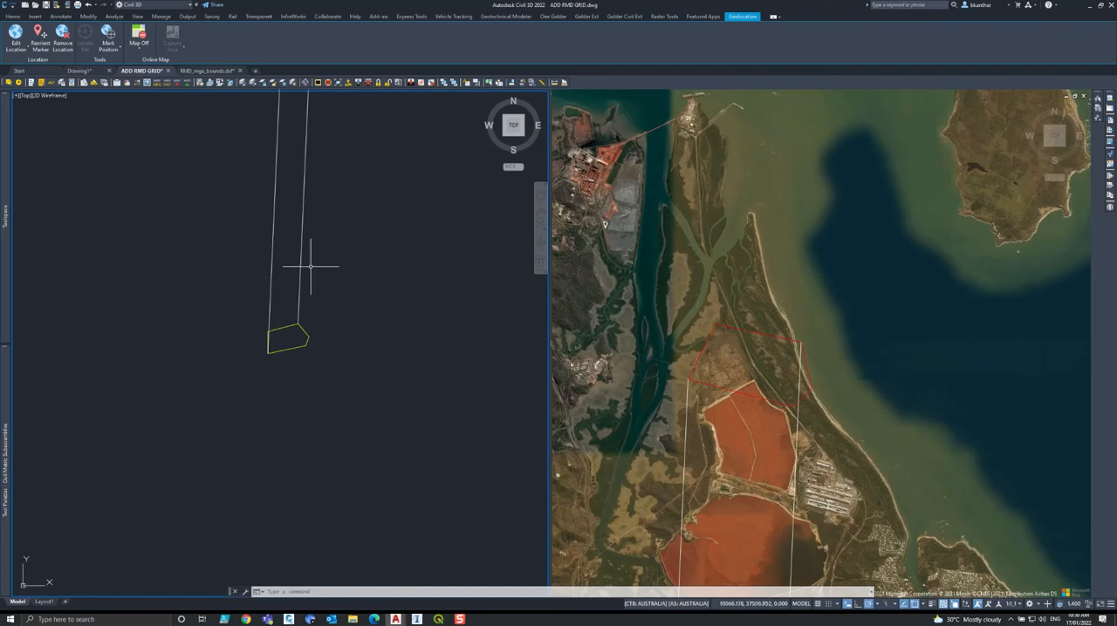
pyautogui.click(12, 15)
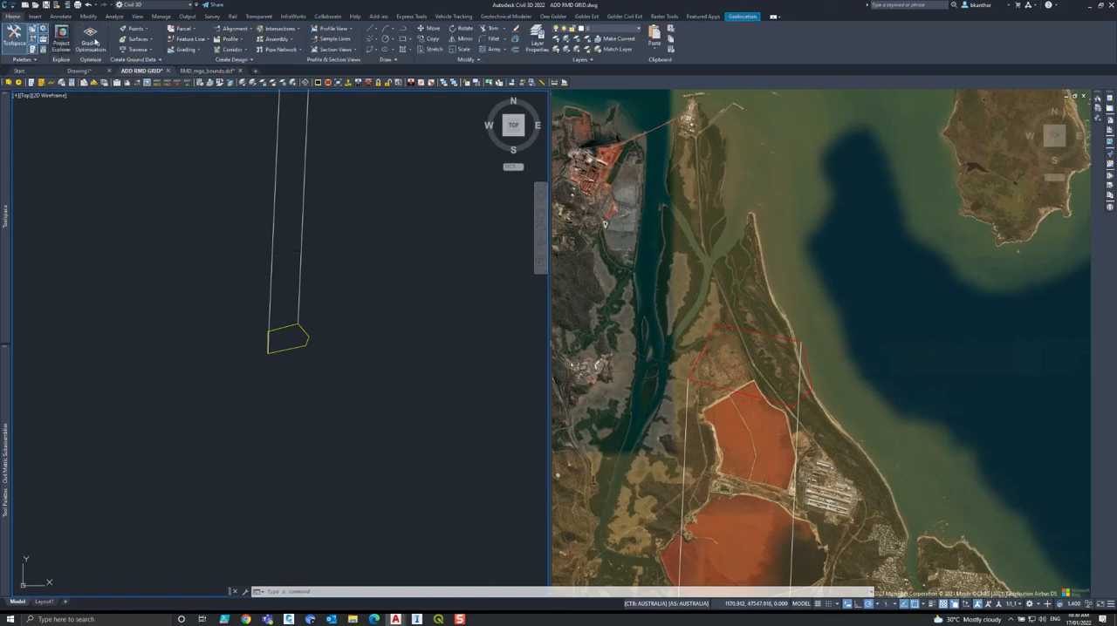
pyautogui.click(135, 32)
pyautogui.click(144, 41)
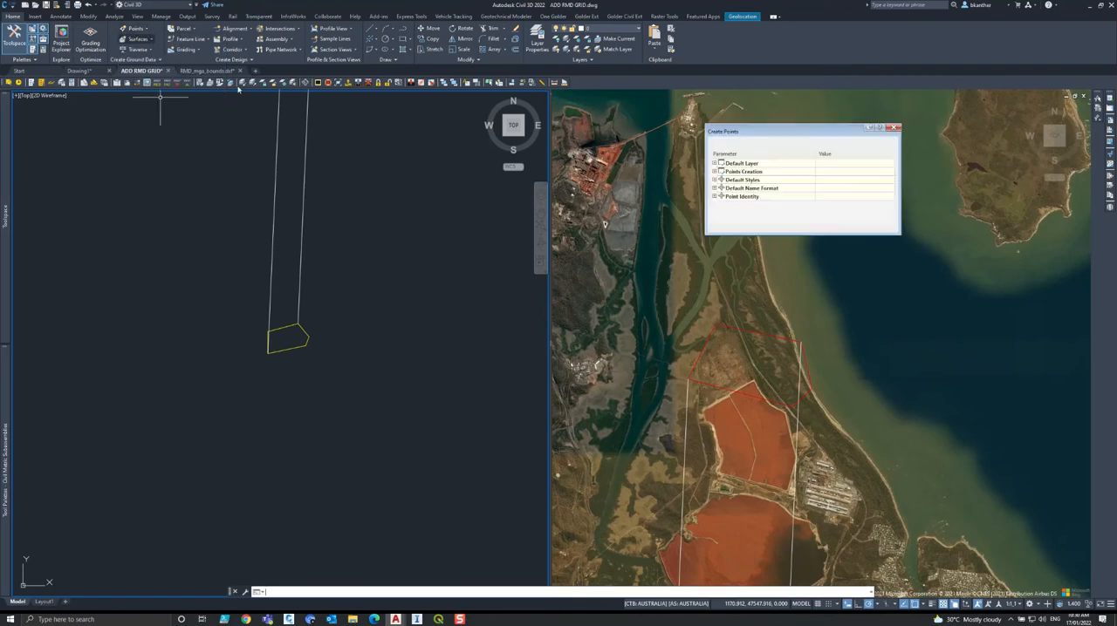
pyautogui.click(724, 143)
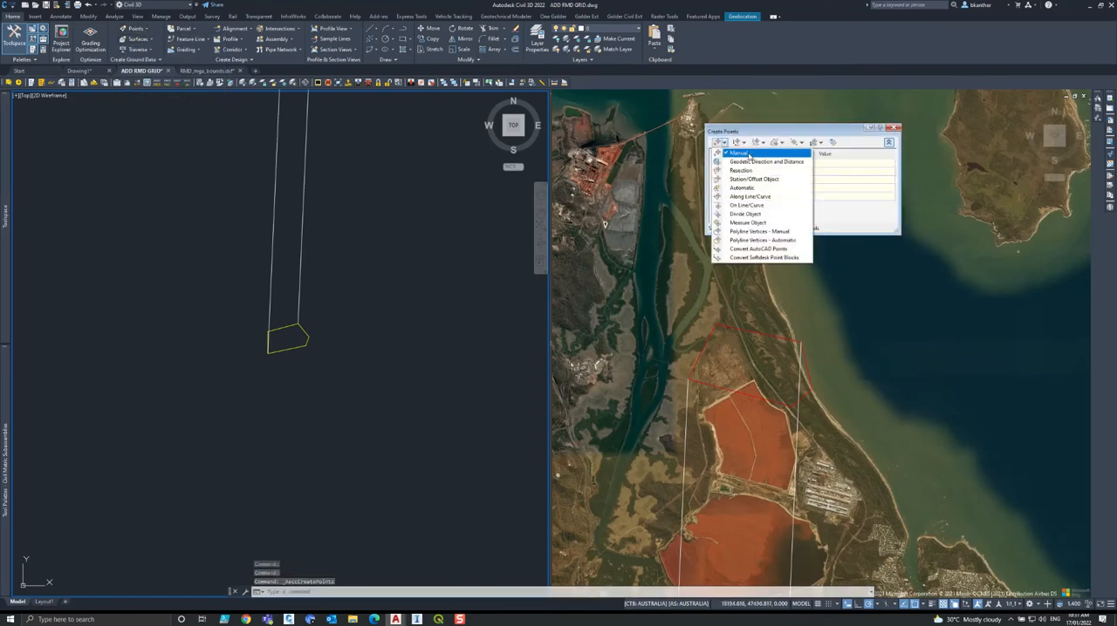
pyautogui.click(740, 154)
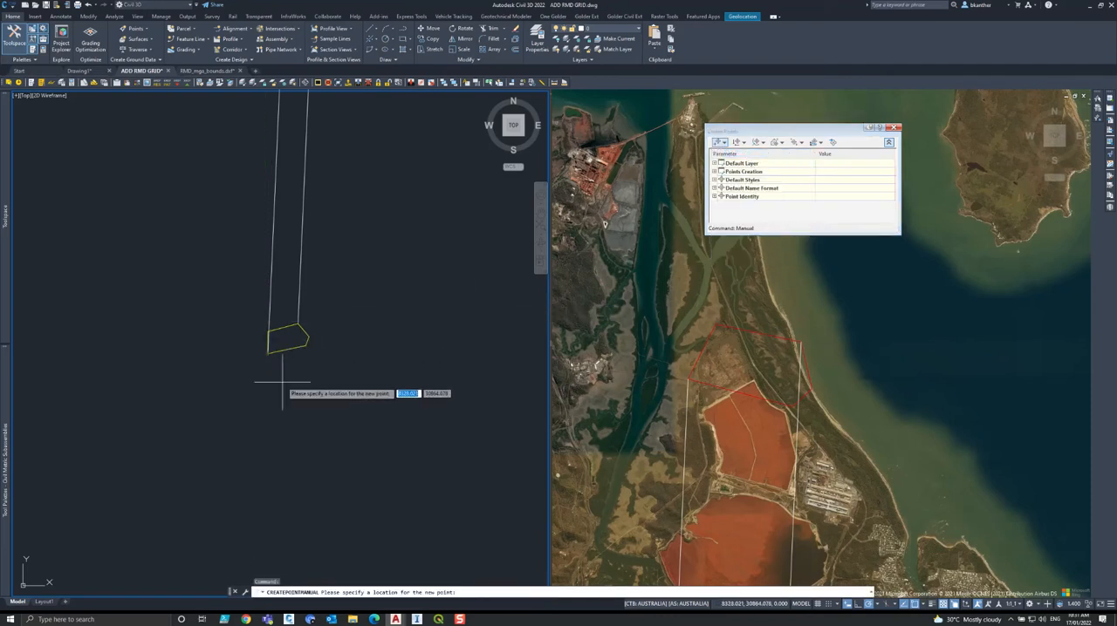
pyautogui.press('Escape')
# Create a manual point in the aerial map view at the second red pond south of the MGA boundary, with description 1 and no elevation.
pyautogui.click(647, 386)
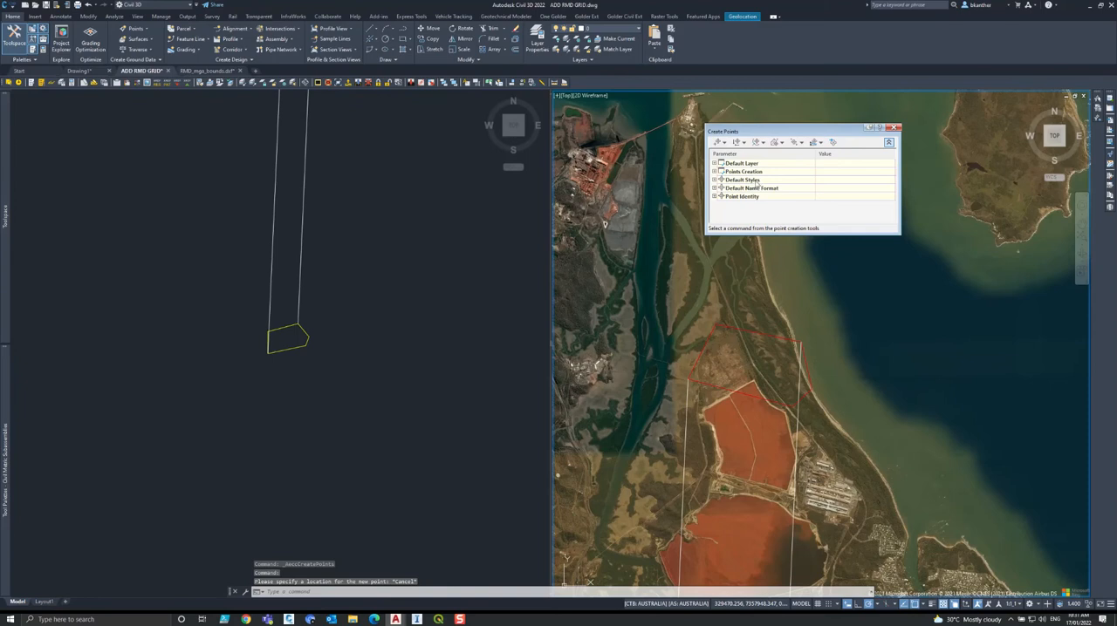
pyautogui.click(718, 143)
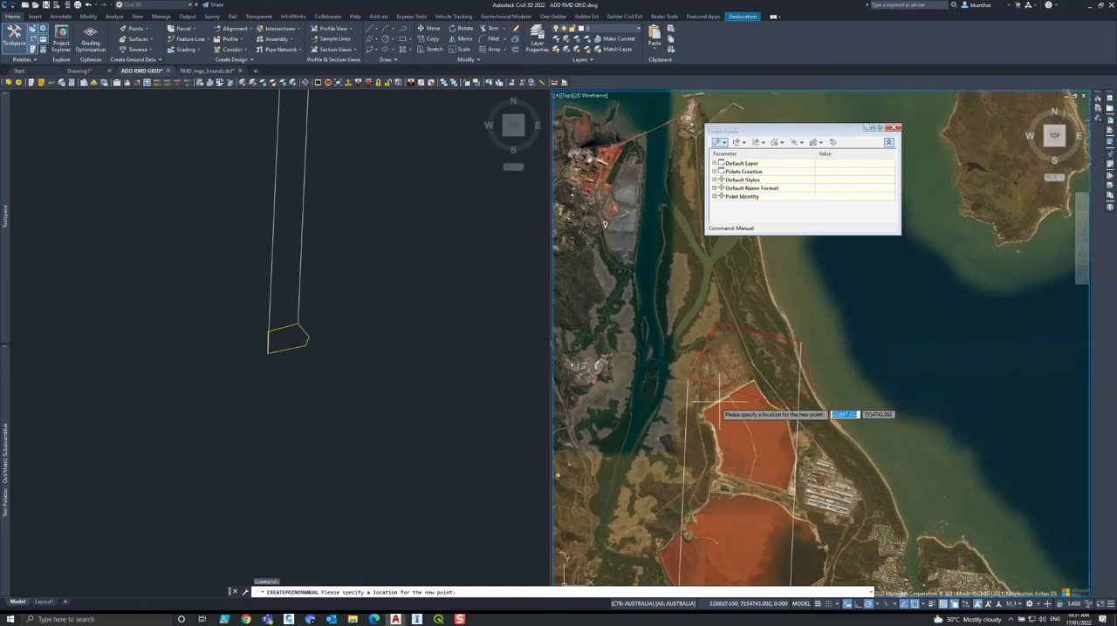
pyautogui.scroll(2, 768, 499)
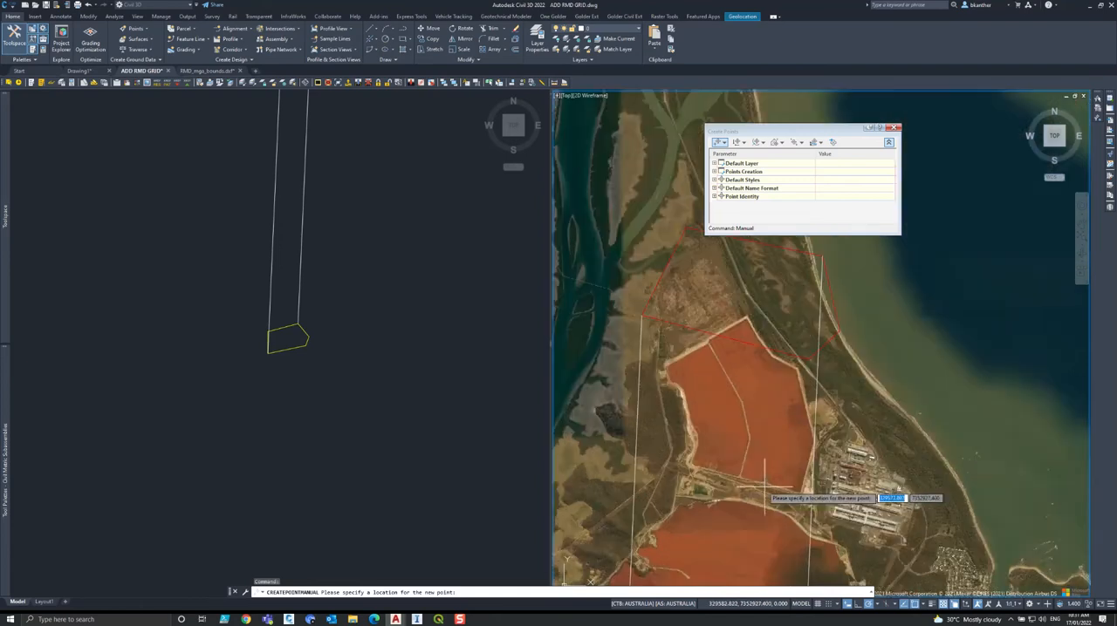
pyautogui.click(749, 515)
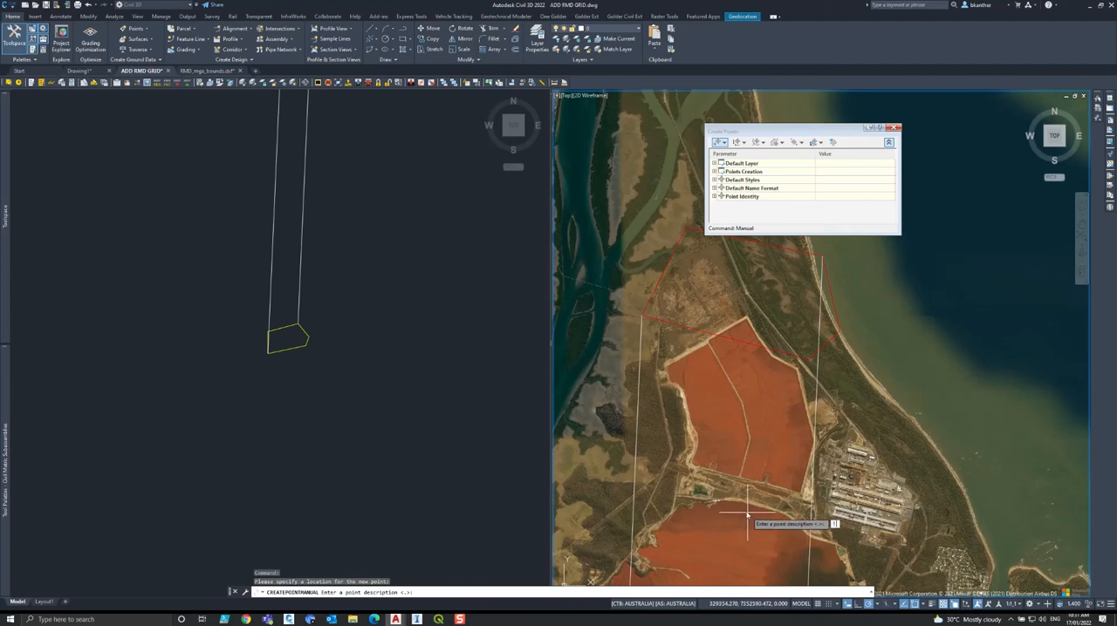
pyautogui.press('Return')
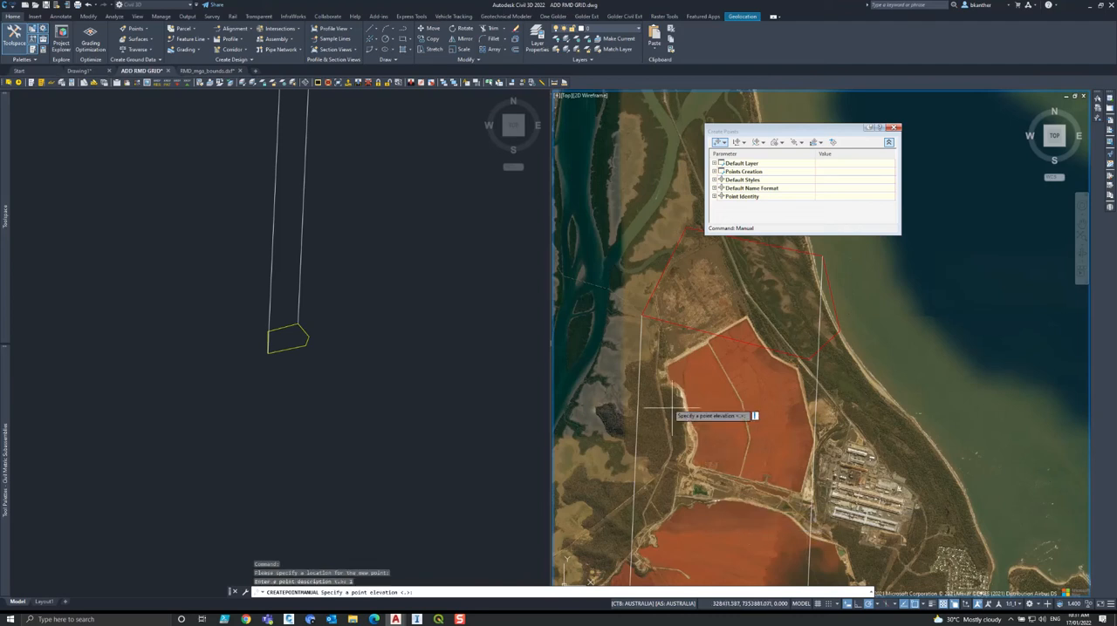
pyautogui.press('Return')
# Create a manual point just west of the red MGA boundary's western corner, with description 2 and no elevation.
pyautogui.click(618, 322)
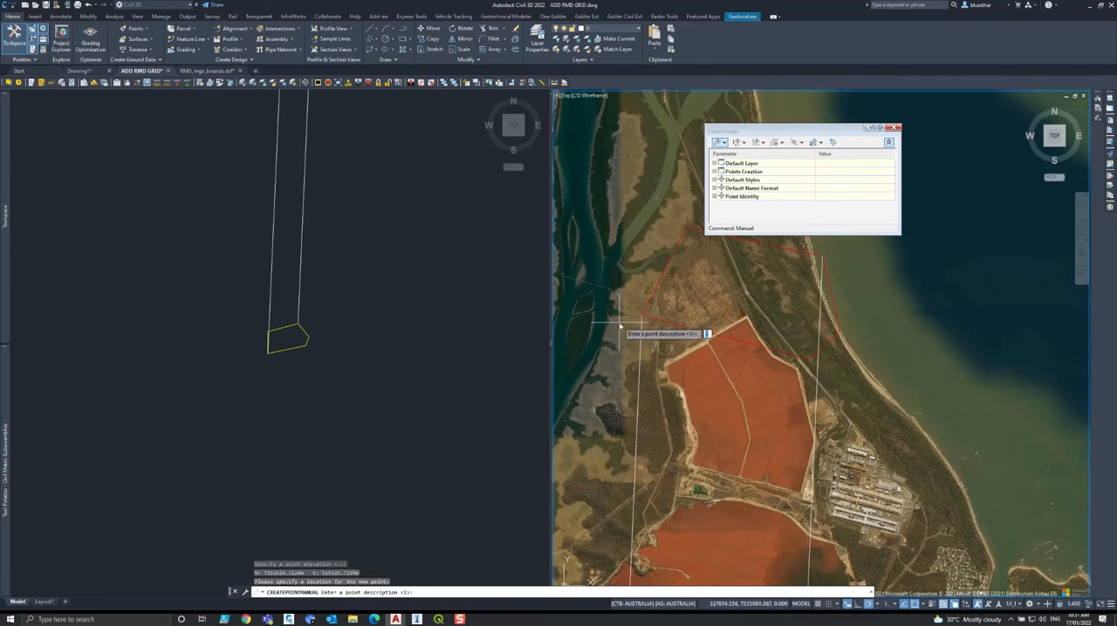
pyautogui.write('2')
pyautogui.press('Return')
pyautogui.press('Return')
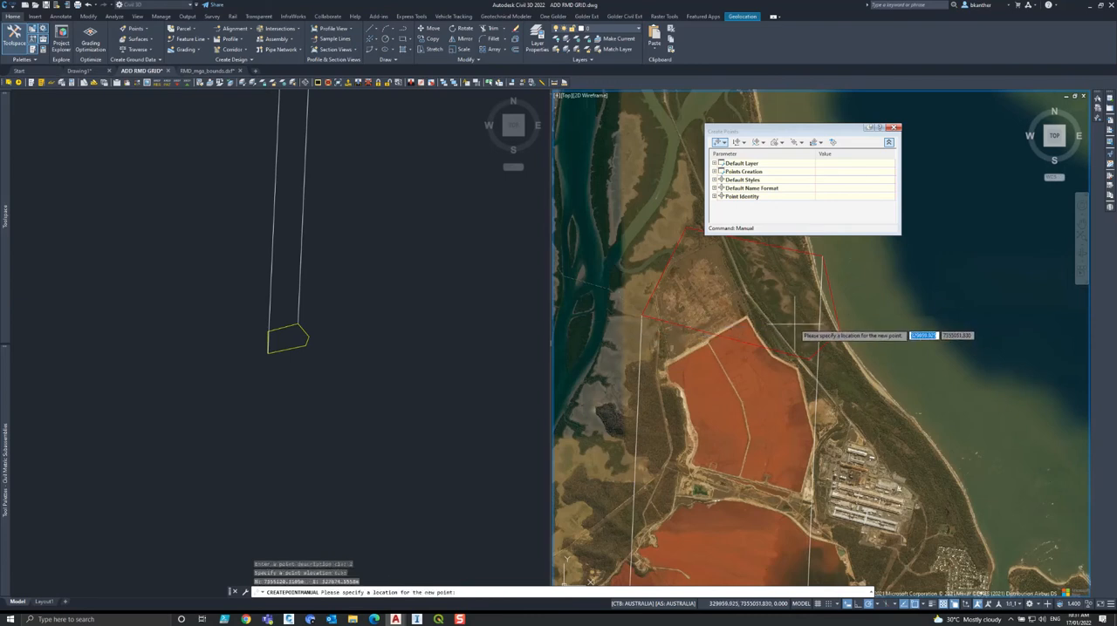
# Create a manual point in the water just east of the red MGA boundary, with description 3 and no elevation, and end point placement.
pyautogui.click(848, 311)
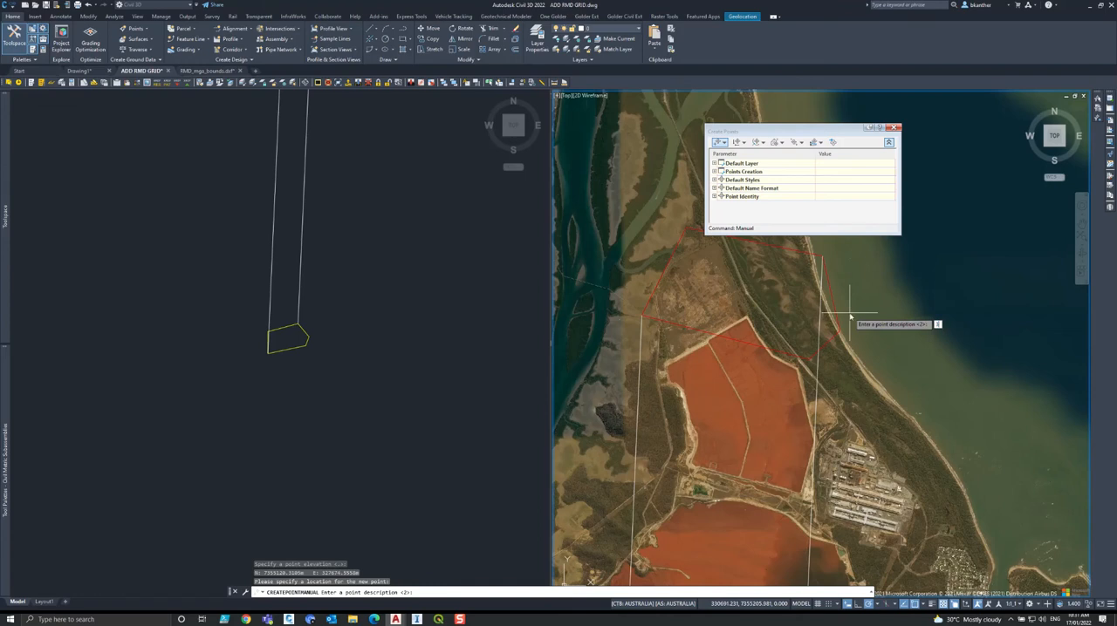
pyautogui.write('3')
pyautogui.press('Return')
pyautogui.press('Return')
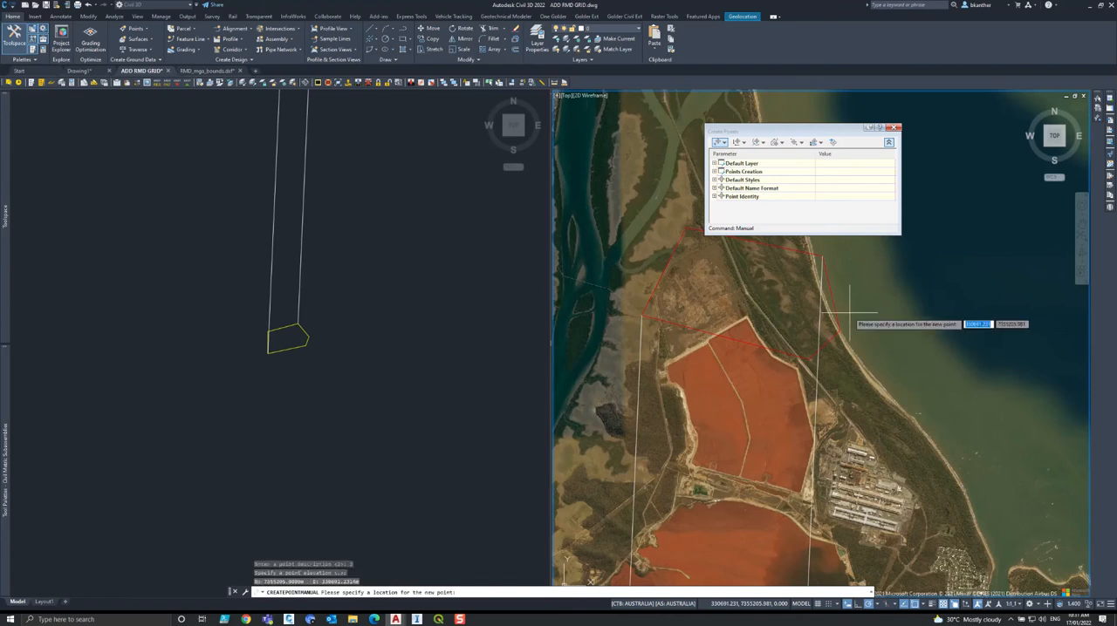
pyautogui.press('Escape')
# Load the metric scale list into the drawing's annotation scales.
pyautogui.click(1013, 604)
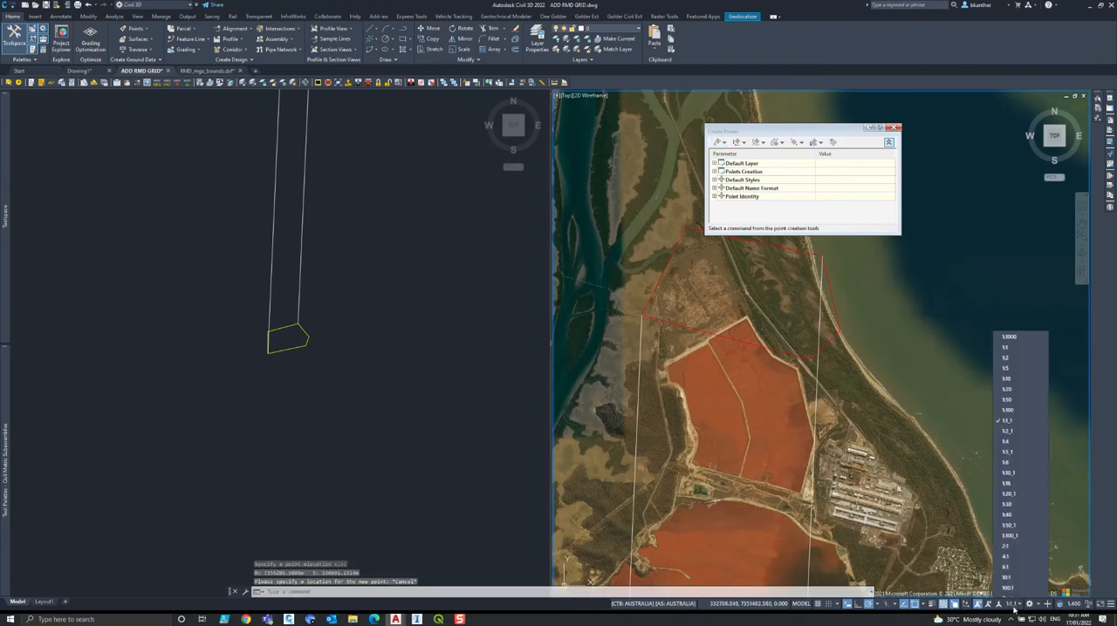
pyautogui.scroll(-2, 1017, 561)
pyautogui.scroll(2, 1022, 514)
pyautogui.press('Escape')
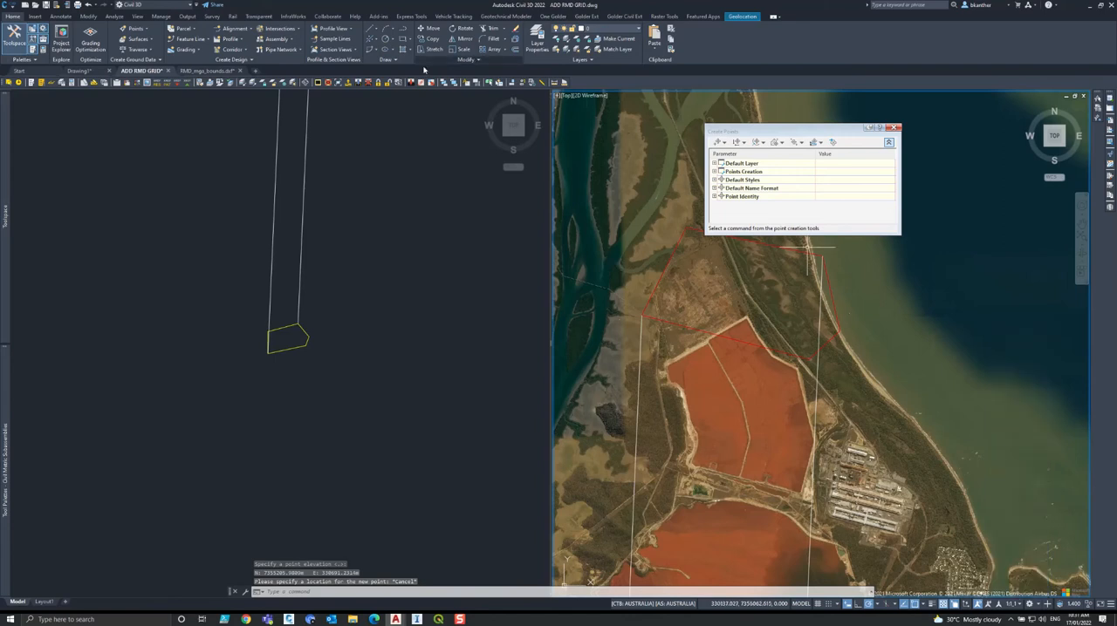
pyautogui.click(552, 15)
pyautogui.click(243, 33)
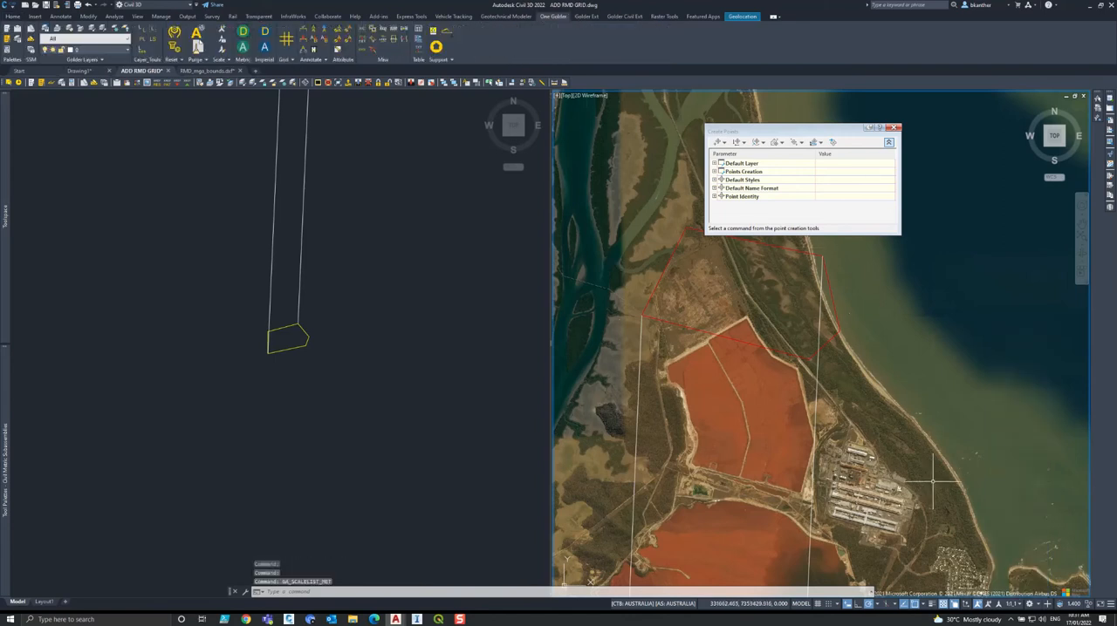
# Set the annotation scale to 1:10,000 m.
pyautogui.click(1006, 605)
pyautogui.click(1017, 559)
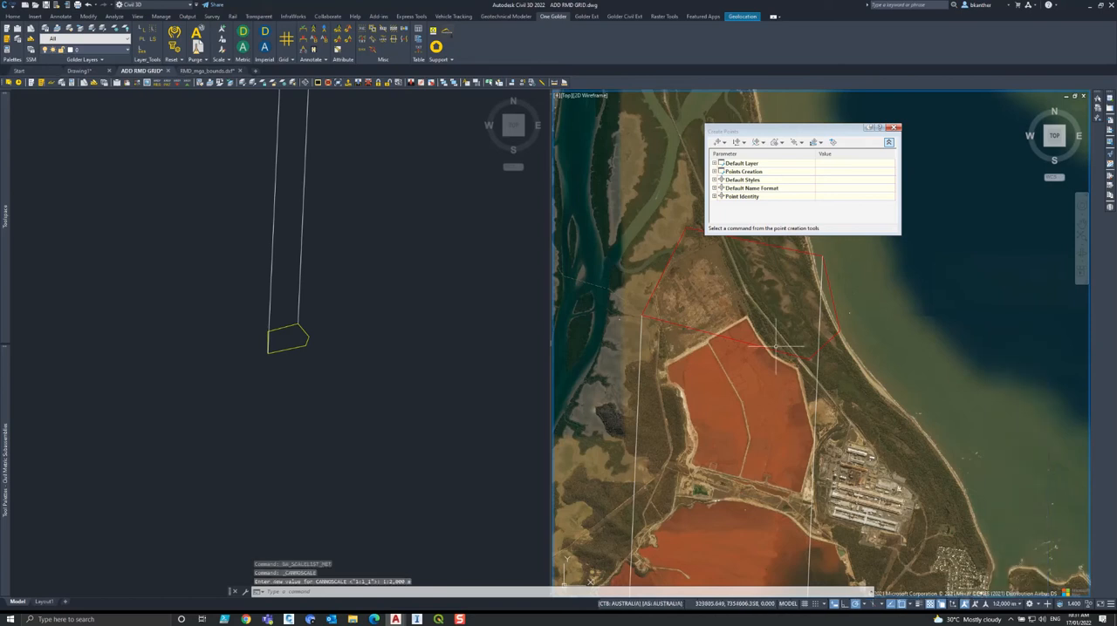
pyautogui.click(1006, 605)
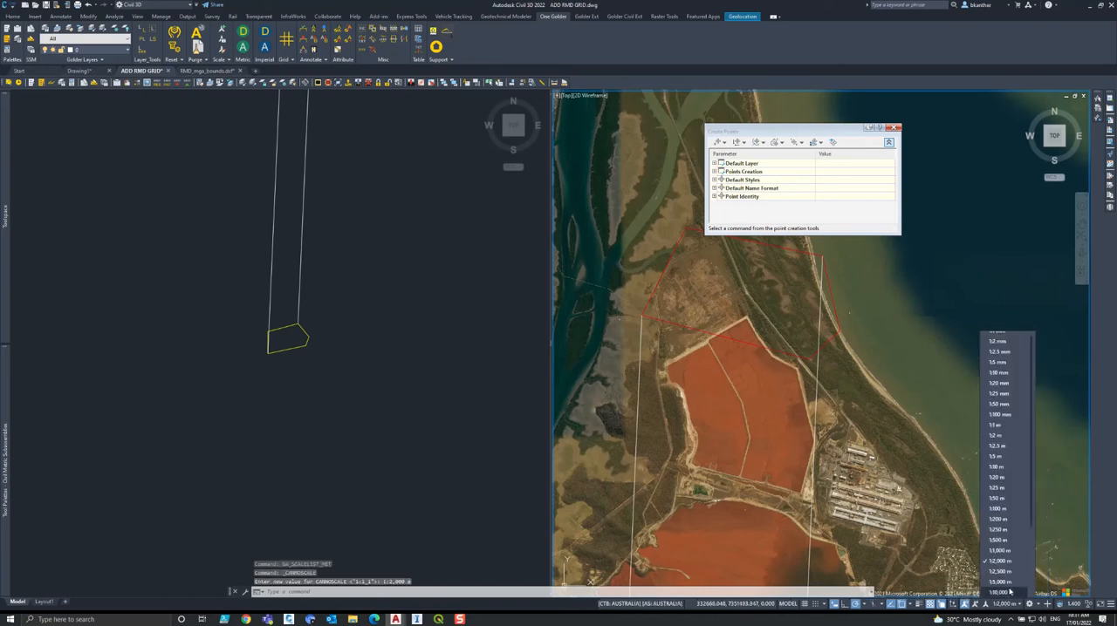
pyautogui.click(1010, 593)
# Check the three placed points around the red MGA boundary on the aerial map.
pyautogui.click(622, 311)
pyautogui.click(614, 325)
pyautogui.press('Escape')
pyautogui.click(864, 304)
pyautogui.click(844, 317)
pyautogui.click(610, 326)
pyautogui.click(625, 307)
pyautogui.click(745, 509)
# Show the Toolspace with SHOWTS, list the drawing's points, and widen the Easting and Northing columns to show full coordinates.
pyautogui.write('SHOWTS')
pyautogui.press('Return')
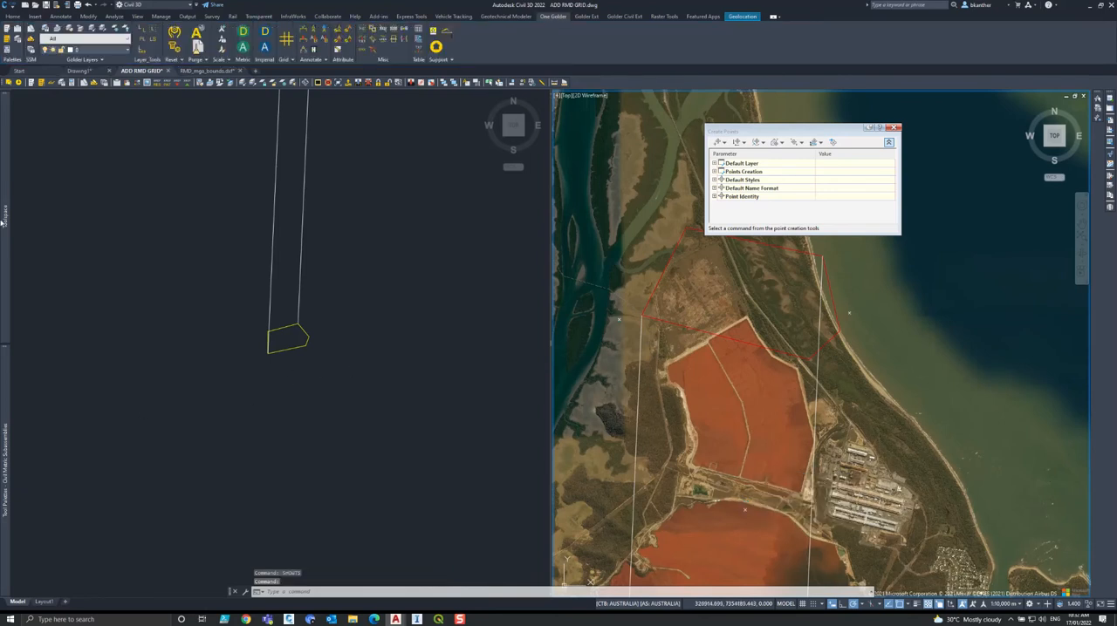
pyautogui.moveTo(3, 222)
pyautogui.click(58, 130)
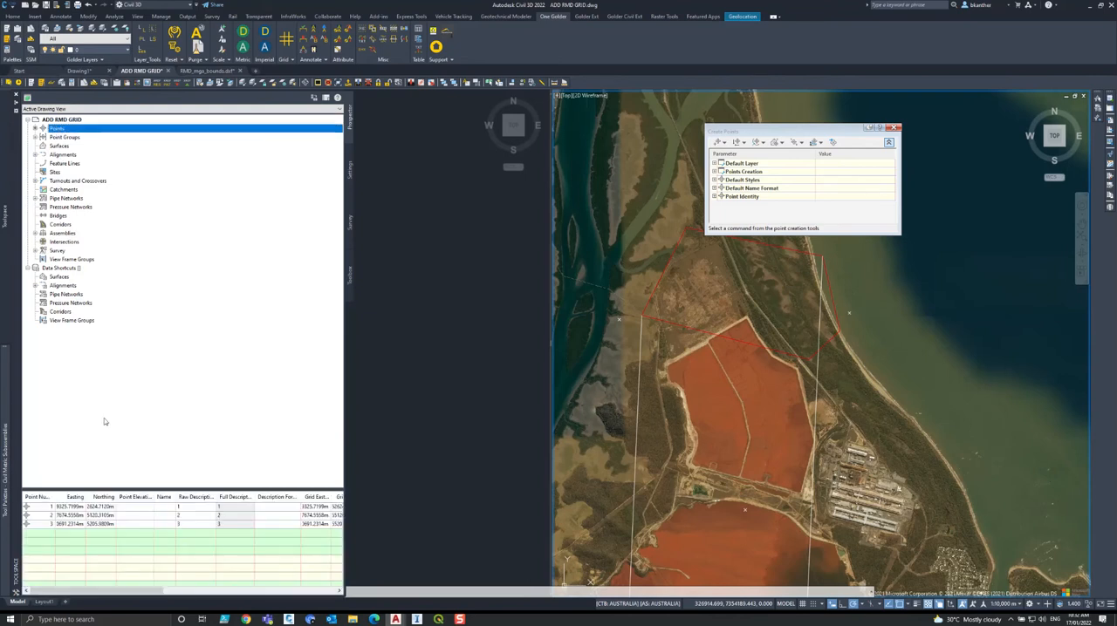
pyautogui.moveTo(84, 497); pyautogui.dragTo(134, 497)
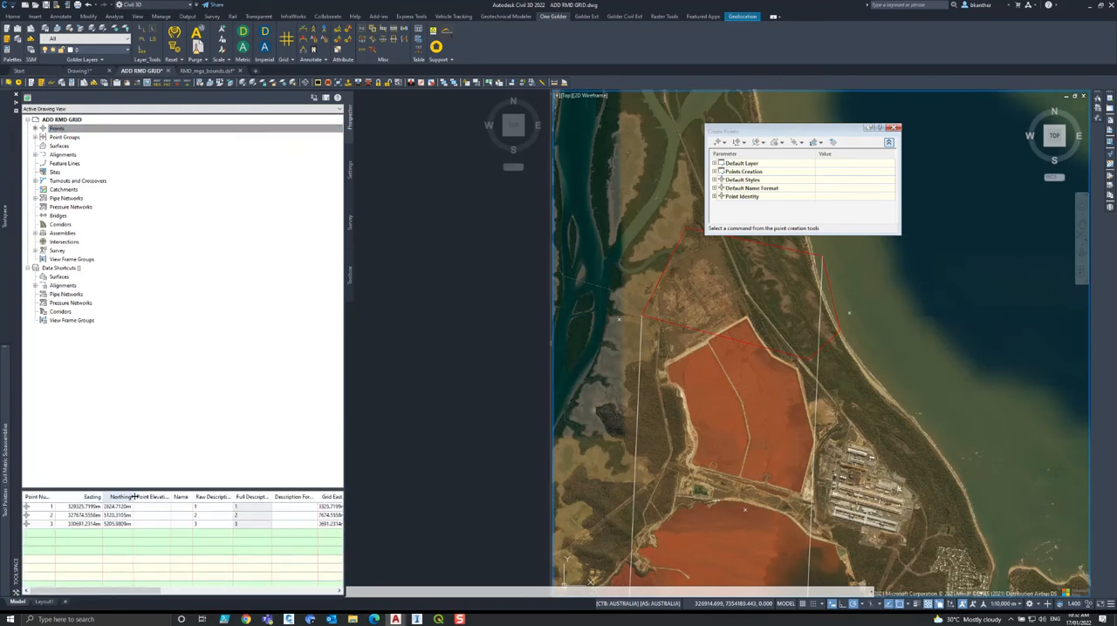
pyautogui.doubleClick(132, 496)
# Copy all three points' rows from the Toolspace point list to the clipboard.
pyautogui.click(130, 509)
pyautogui.hotkey('ctrl', 'a')
pyautogui.rightClick(131, 509)
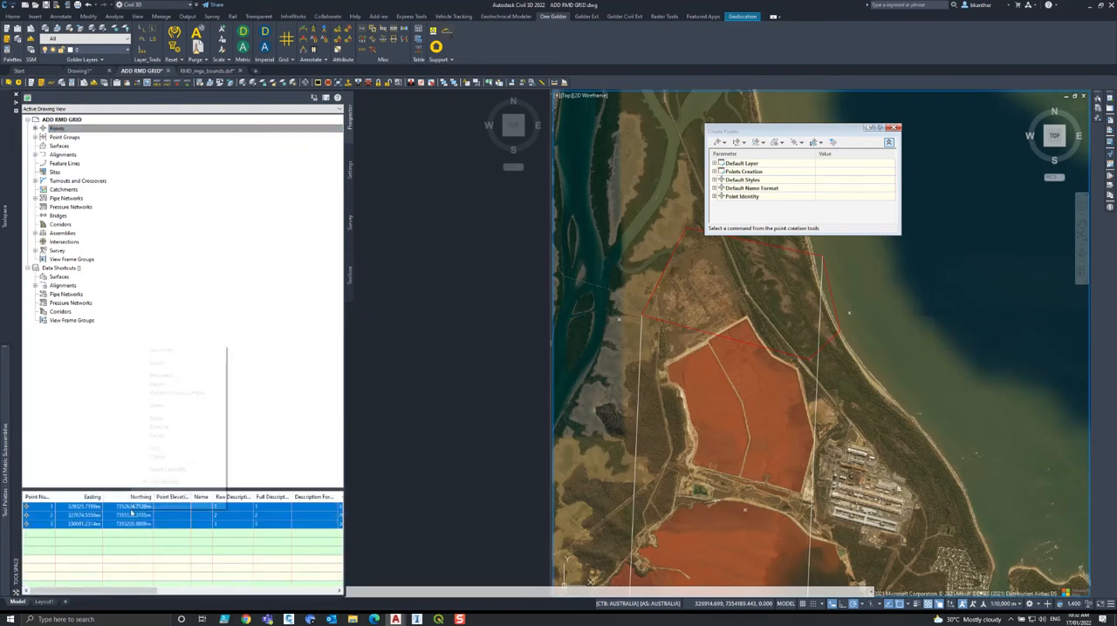
pyautogui.click(163, 505)
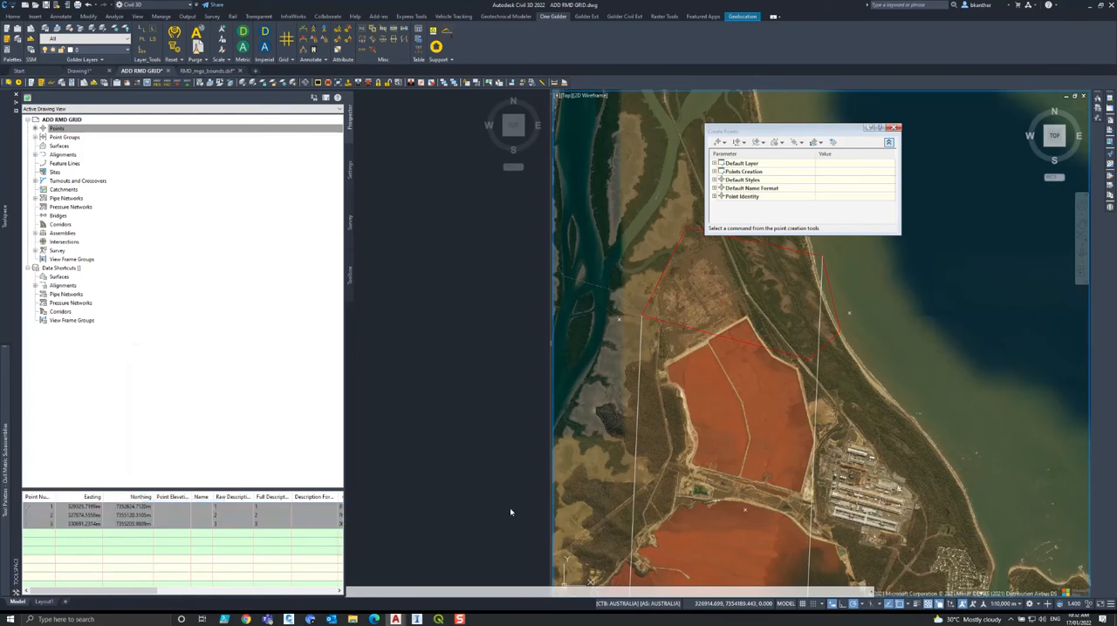
# Switch to Excel, create a blank workbook and paste the copied point table starting at cell B3.
pyautogui.press('super')
pyautogui.write('excel')
pyautogui.press('Return')
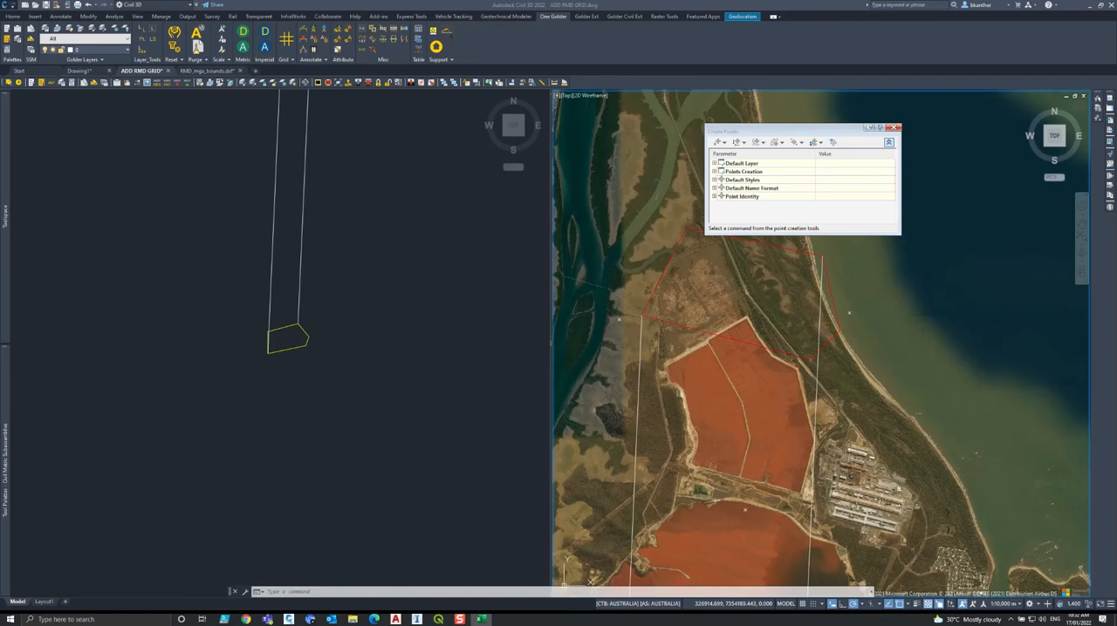
pyautogui.click(179, 253)
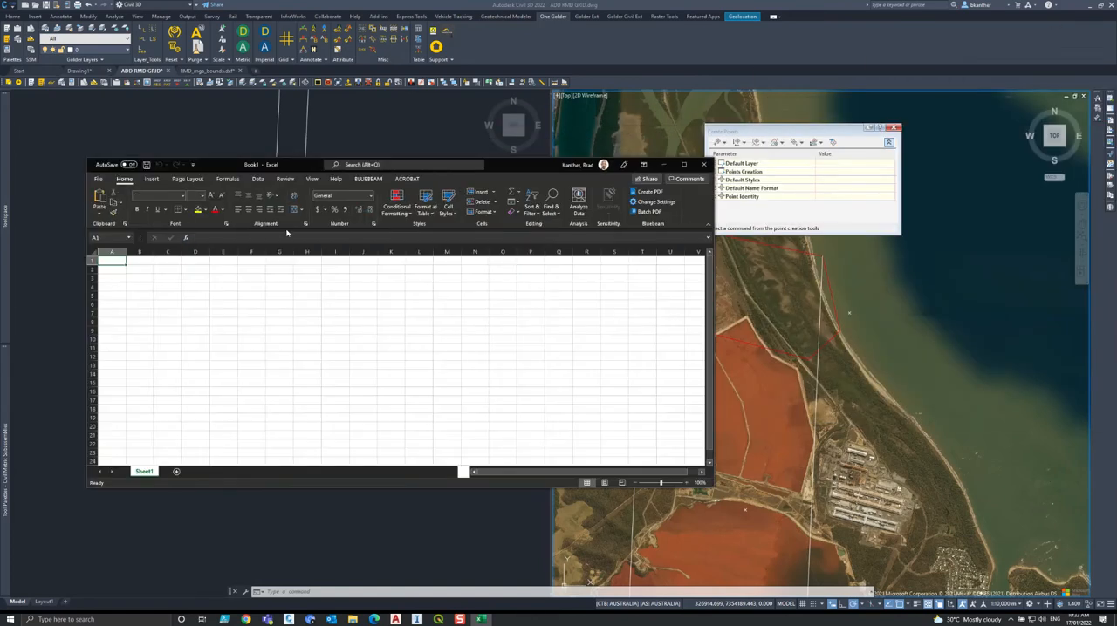
pyautogui.click(149, 279)
pyautogui.hotkey('ctrl', 'v')
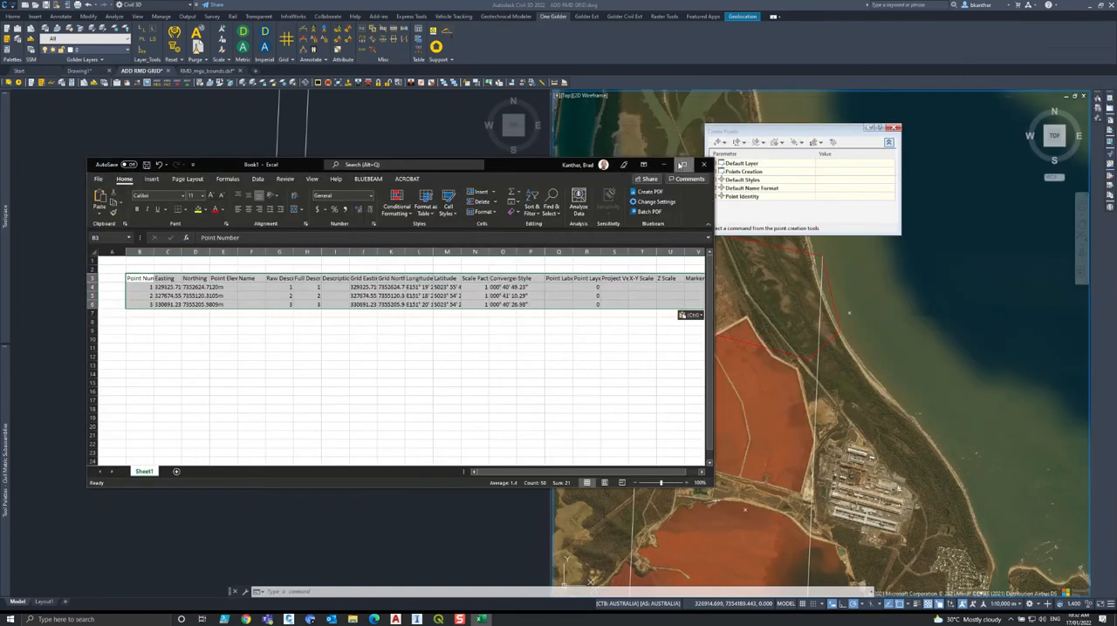
# Rename the pasted table's Easting and Northing headers in C3 and D3 as mgaX and mgaY.
pyautogui.click(683, 164)
pyautogui.click(86, 122)
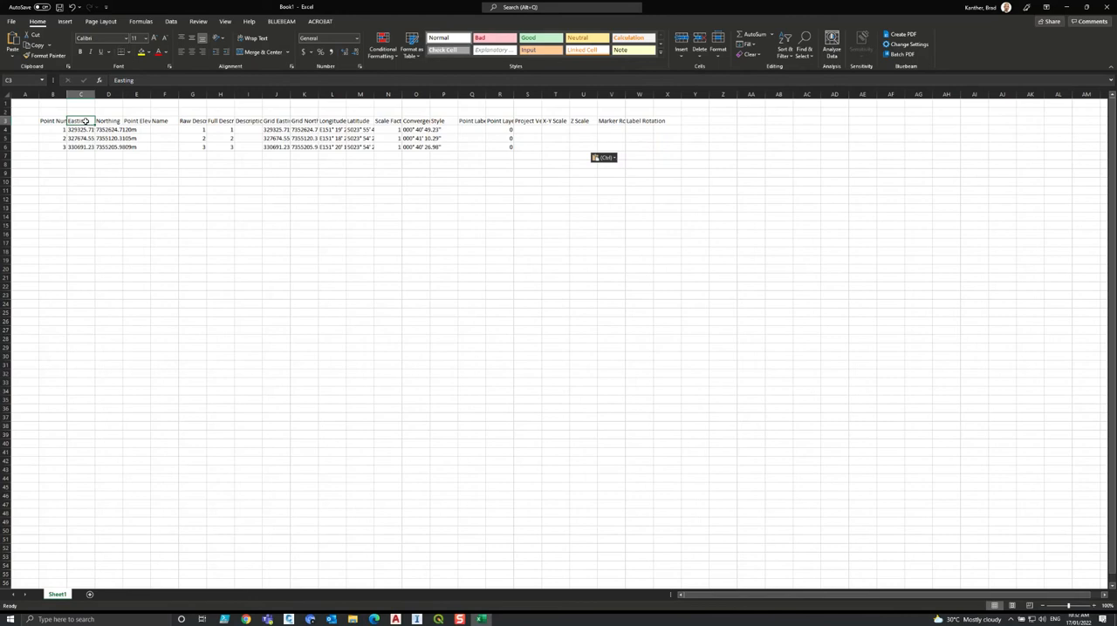
pyautogui.write('mgaX')
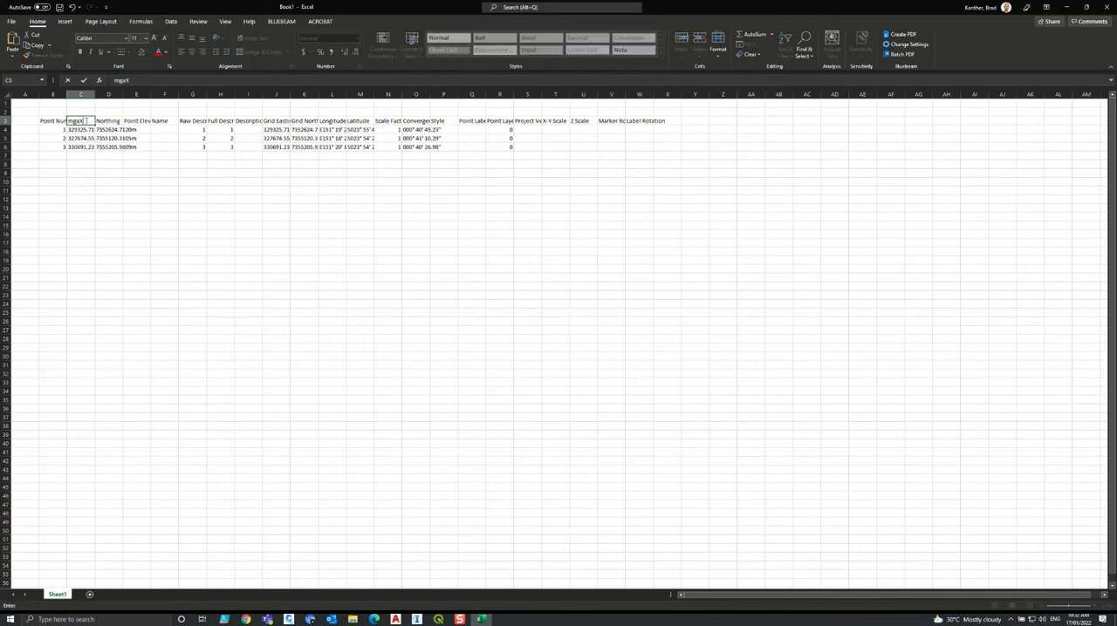
pyautogui.press('Tab')
pyautogui.write('mga')
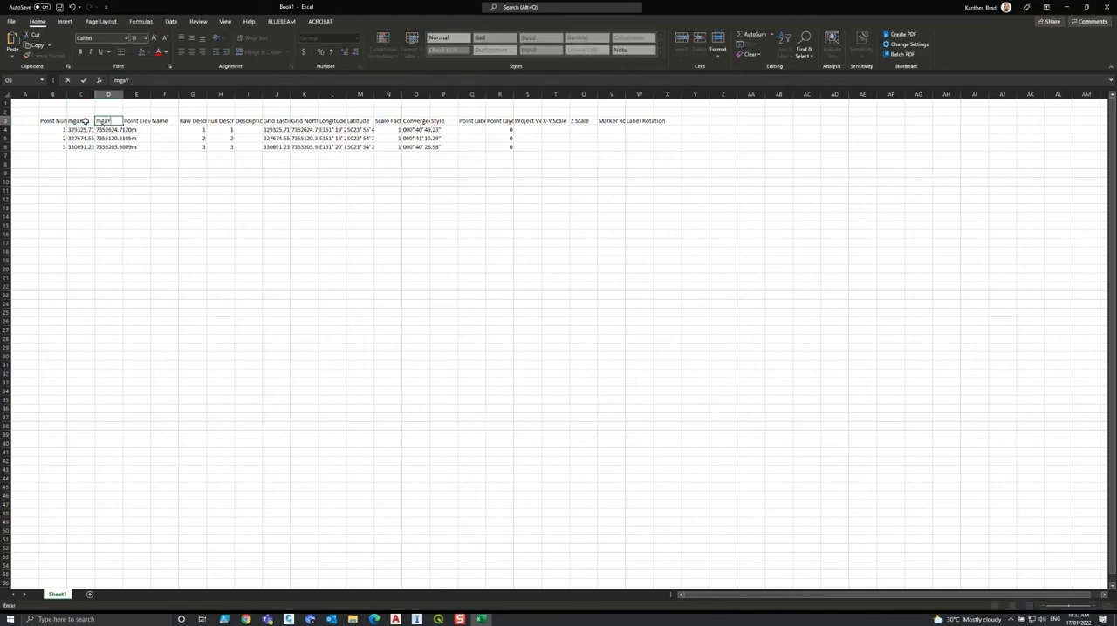
pyautogui.click(124, 173)
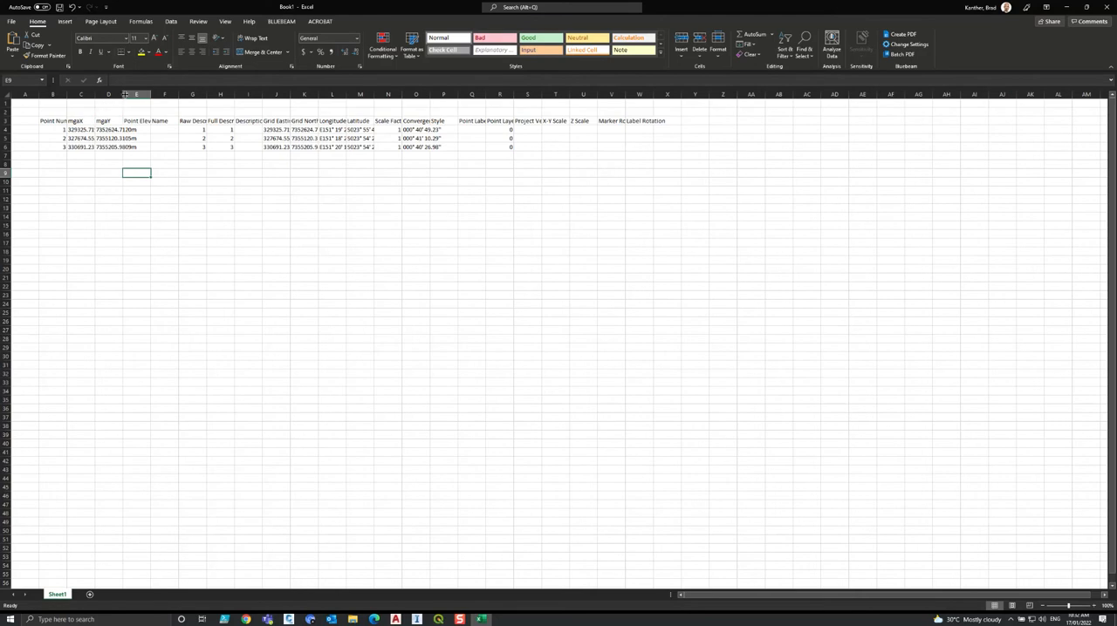
# Delete columns E through W, from the point elevation to the label rotation, and autofit the mgaX and mgaY columns.
pyautogui.click(136, 94)
pyautogui.keyDown('shift'); pyautogui.click(639, 95); pyautogui.keyUp('shift')
pyautogui.rightClick(645, 96)
pyautogui.click(676, 186)
pyautogui.click(167, 182)
pyautogui.doubleClick(123, 94)
pyautogui.doubleClick(94, 94)
pyautogui.click(130, 190)
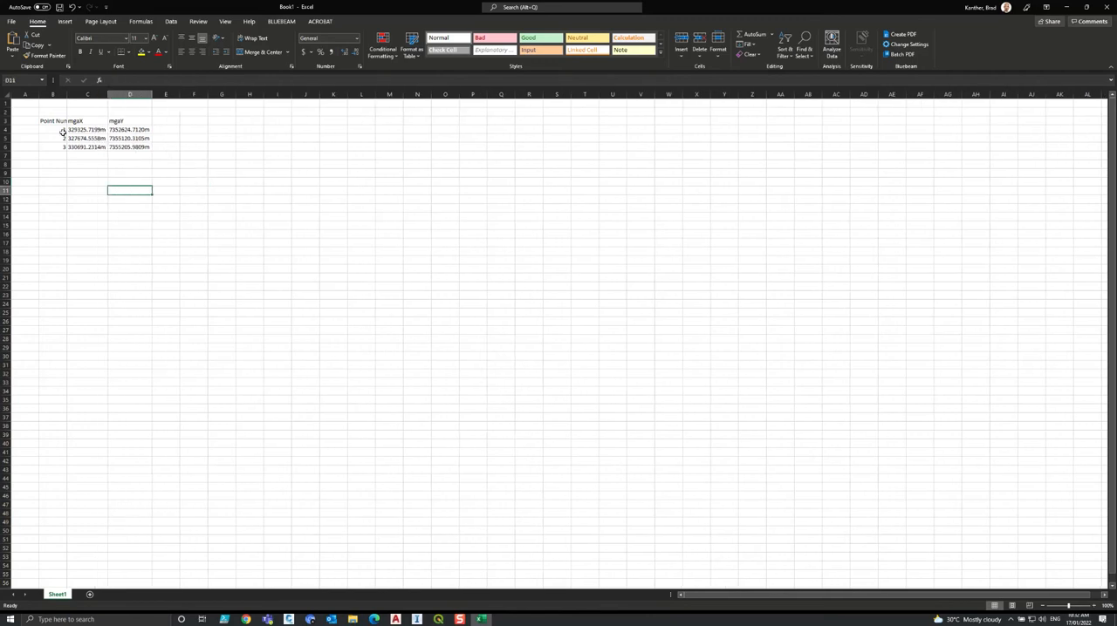
# Return to Civil 3D and start ALIGN on the three points, matching the red boundary's lower-left corner to the yellow boundary's lower-left corner.
pyautogui.click(1066, 7)
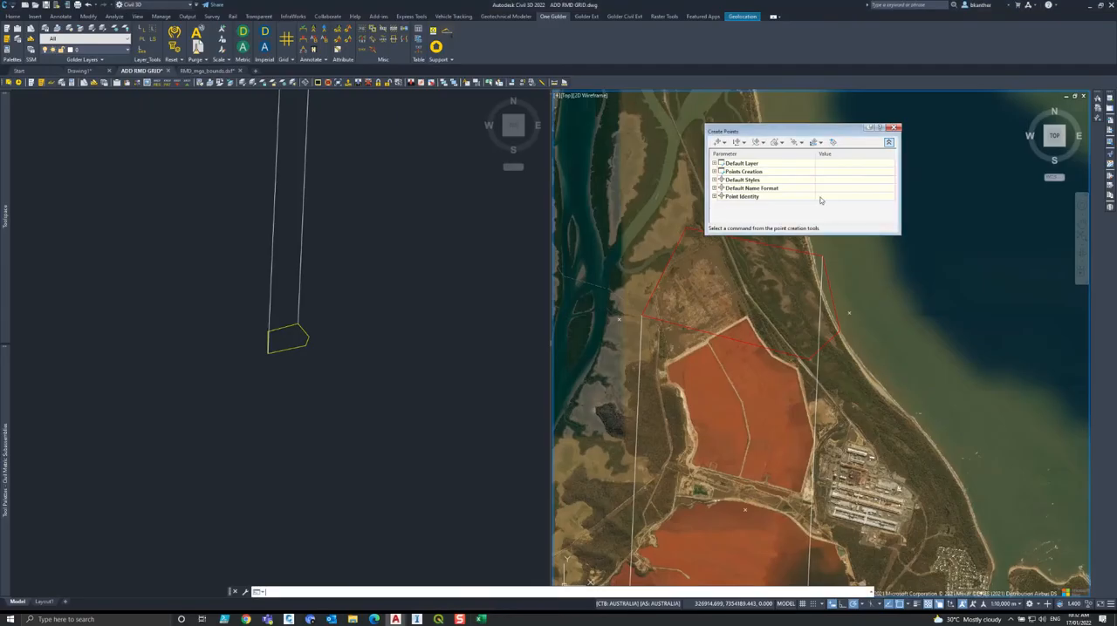
pyautogui.click(626, 325)
pyautogui.click(612, 307)
pyautogui.click(861, 299)
pyautogui.click(837, 326)
pyautogui.click(702, 544)
pyautogui.click(761, 480)
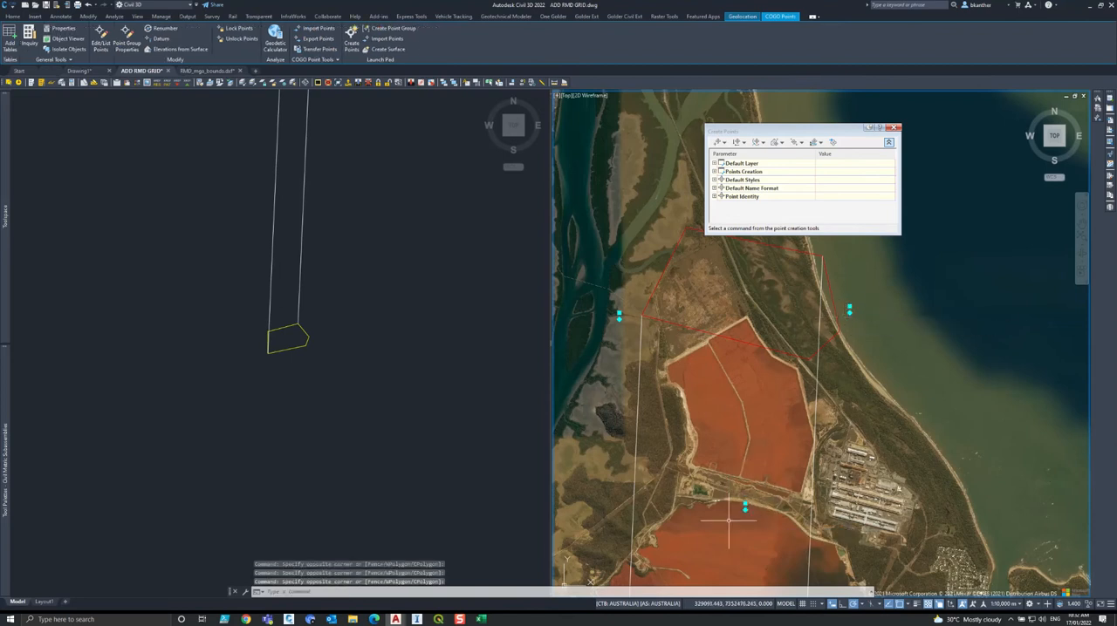
pyautogui.write('align')
pyautogui.press('Return')
pyautogui.click(642, 346)
pyautogui.click(313, 256)
pyautogui.click(276, 264)
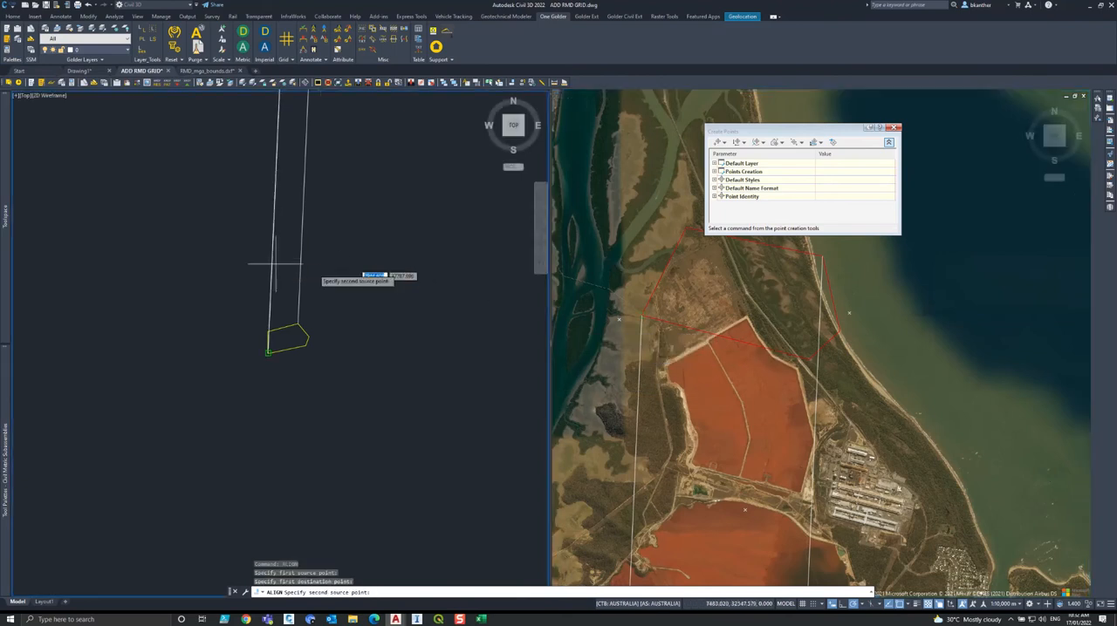
# Match the red boundary's upper-right corner to the yellow boundary's as the second ALIGN pair, and scale the points to fit.
pyautogui.click(852, 407)
pyautogui.click(820, 390)
pyautogui.click(337, 281)
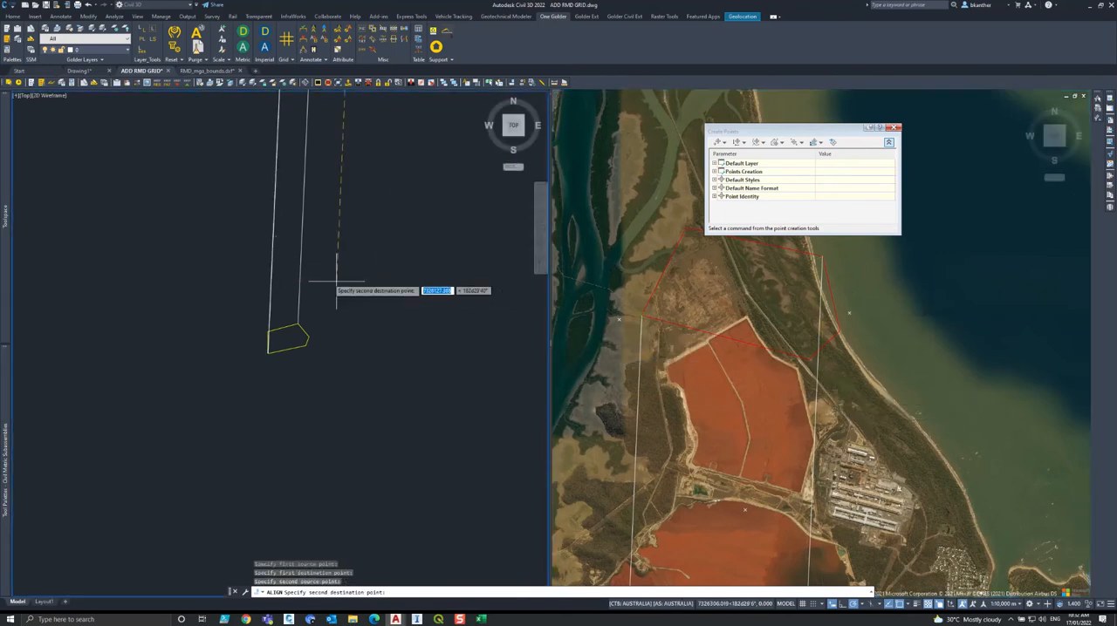
pyautogui.click(334, 279)
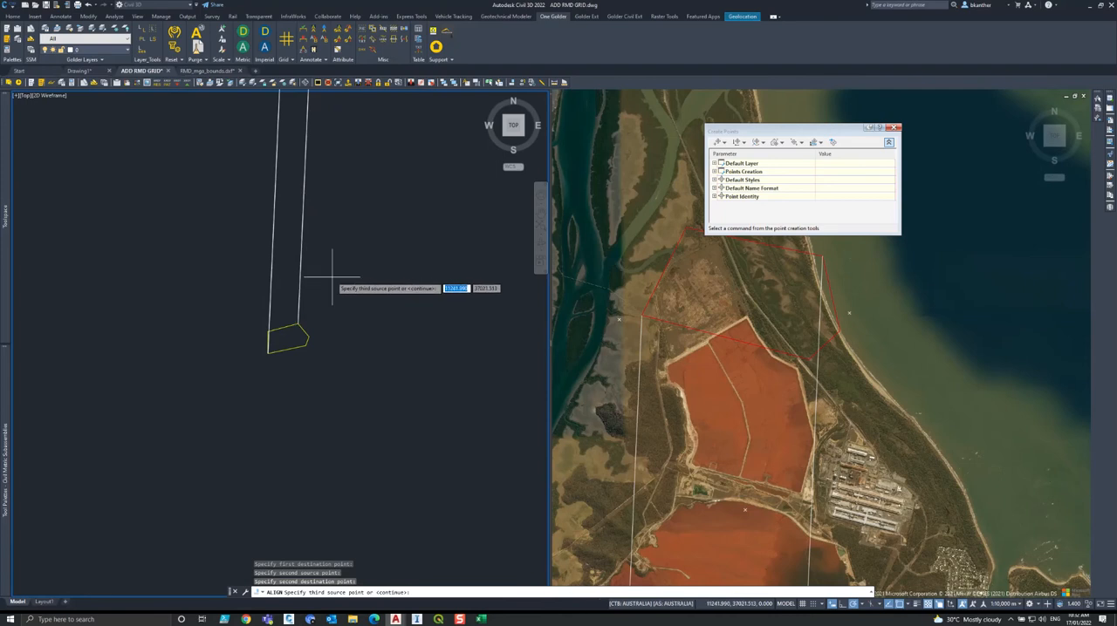
pyautogui.press('Return')
pyautogui.write('y')
pyautogui.press('Return')
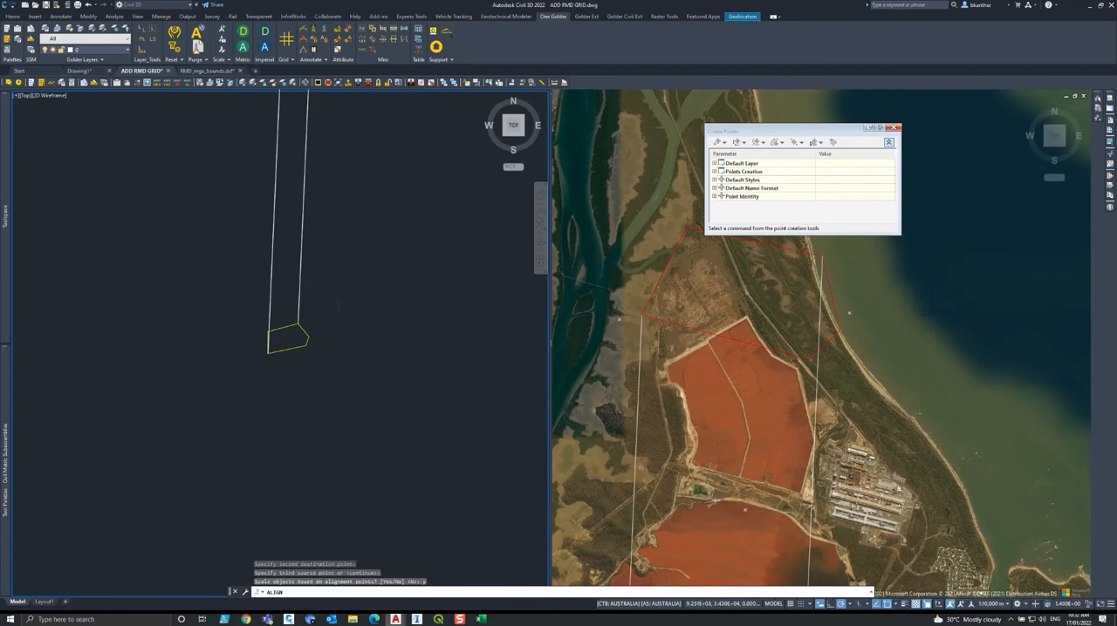
pyautogui.click(338, 356)
pyautogui.click(338, 360)
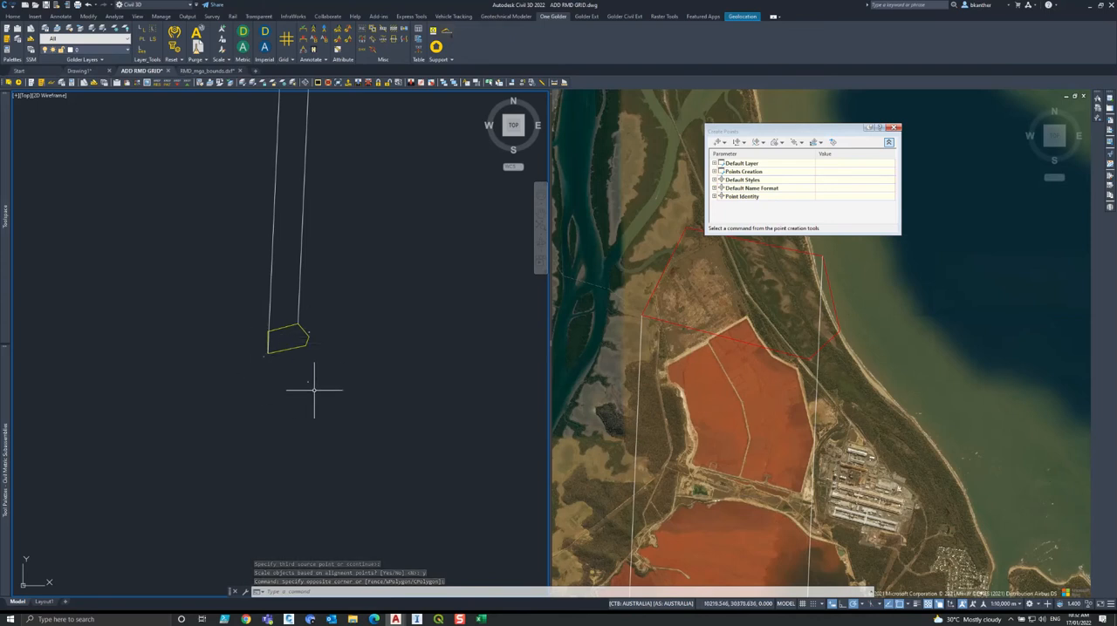
# Copy the three aligned points' rows from the Toolspace point list to the clipboard.
pyautogui.moveTo(4, 214)
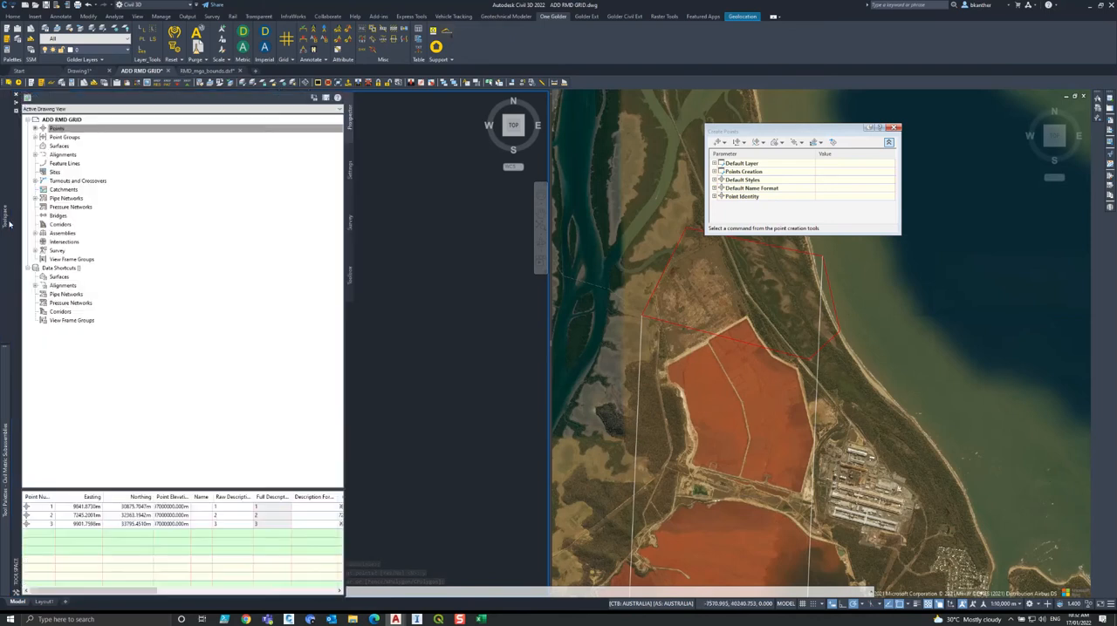
pyautogui.click(72, 497)
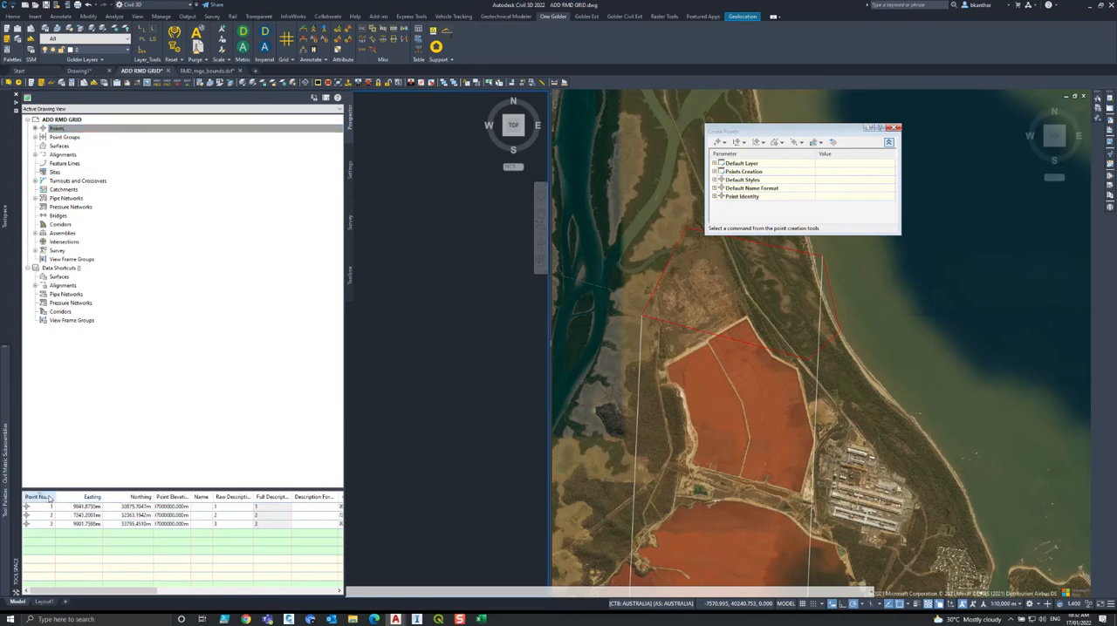
pyautogui.moveTo(52, 506); pyautogui.dragTo(54, 523)
pyautogui.rightClick(54, 525)
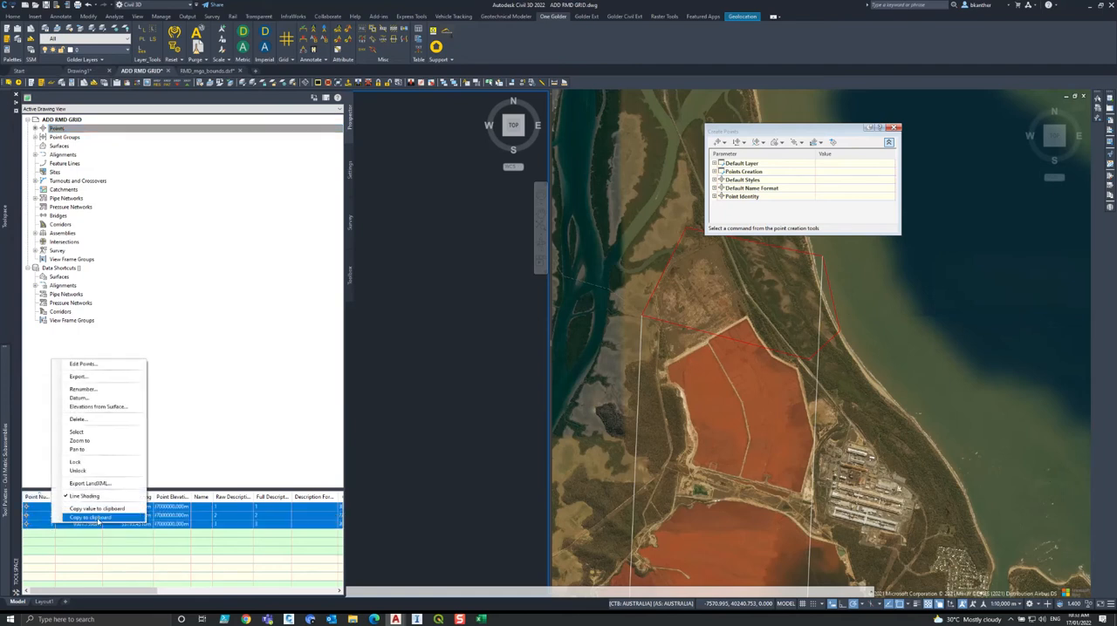
pyautogui.click(96, 518)
# Switch to the Excel workbook and paste the aligned point table starting at cell C9.
pyautogui.click(480, 619)
pyautogui.click(182, 271)
pyautogui.click(76, 174)
pyautogui.hotkey('ctrl', 'v')
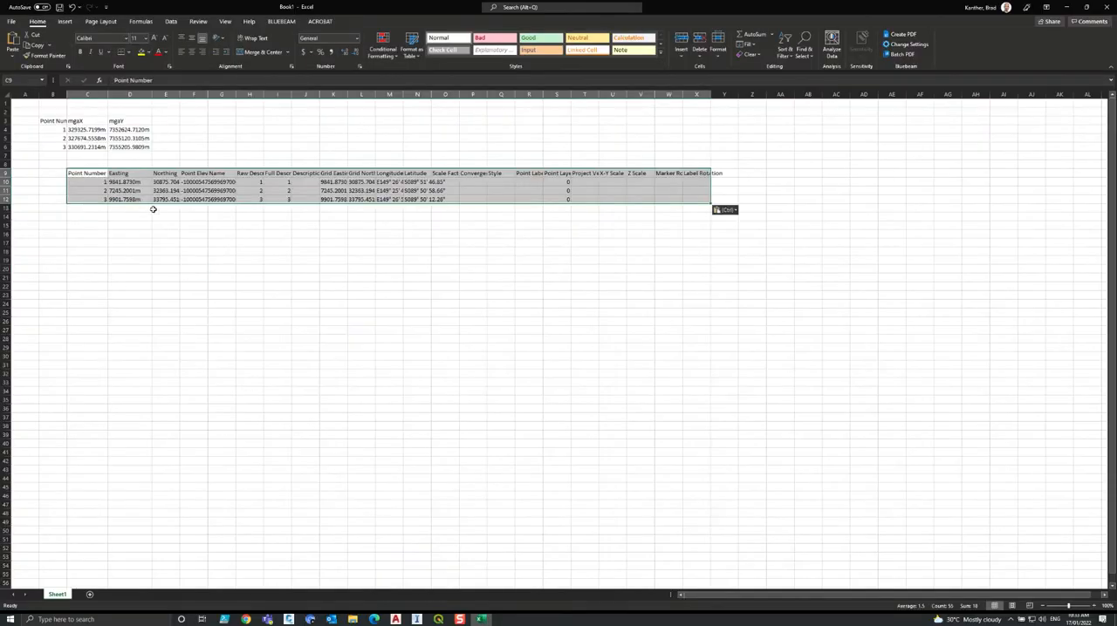
# Copy the Easting and Northing cells D9:E12 of the lower table and paste them starting at F3.
pyautogui.moveTo(125, 178); pyautogui.dragTo(157, 197)
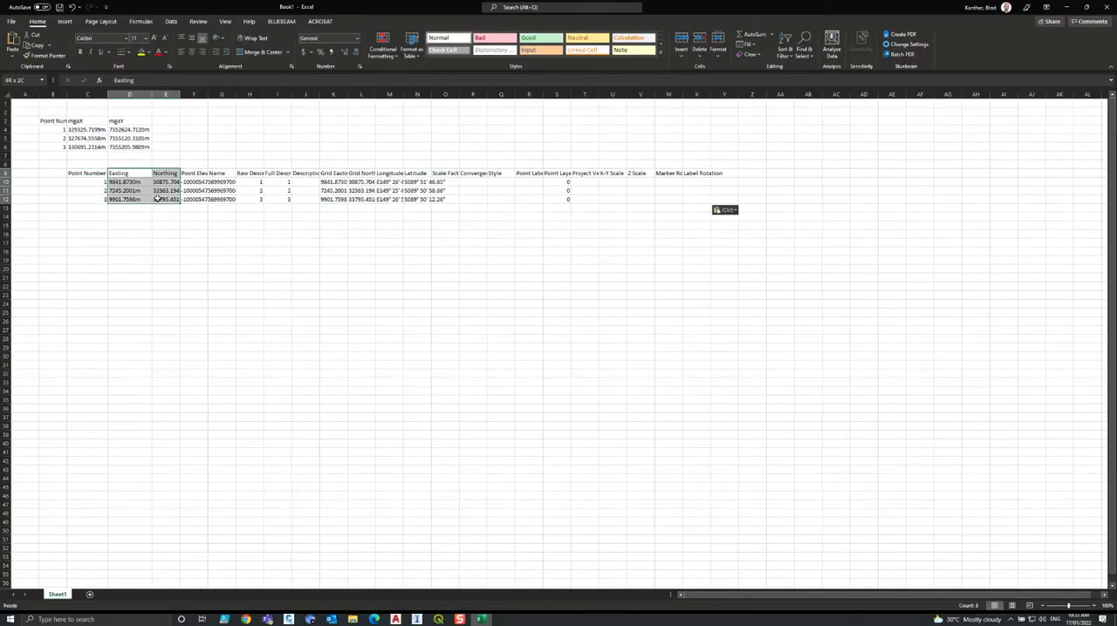
pyautogui.press('ctrl')
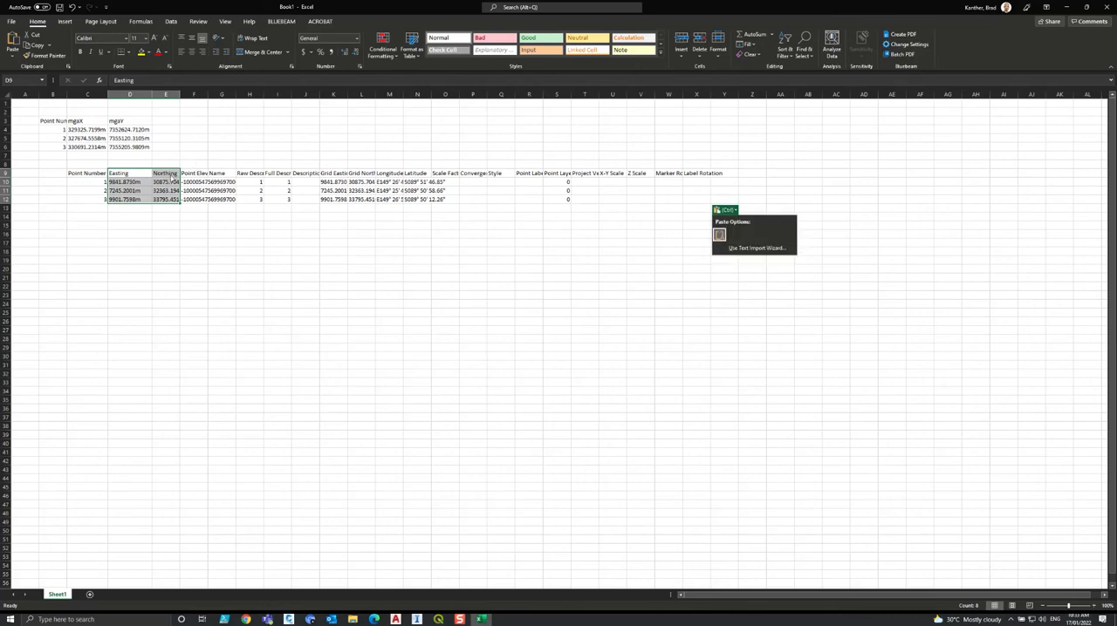
pyautogui.press('Escape')
pyautogui.hotkey('ctrl', 'c')
pyautogui.click(190, 121)
pyautogui.hotkey('ctrl', 'v')
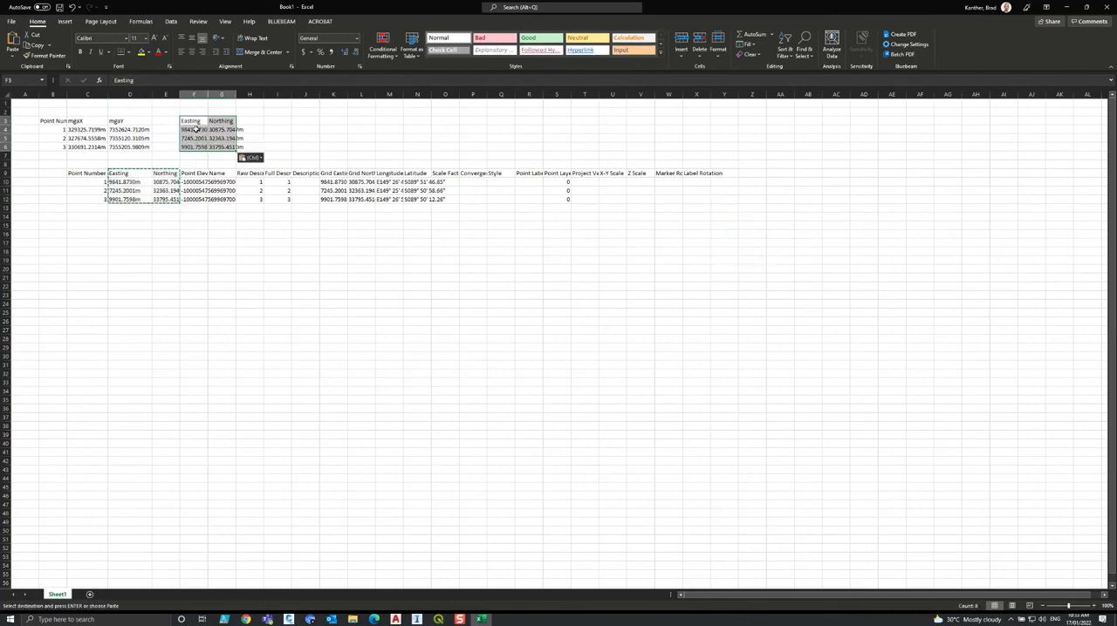
# Add a z header in E3 and another in H3.
pyautogui.click(167, 122)
pyautogui.write('z')
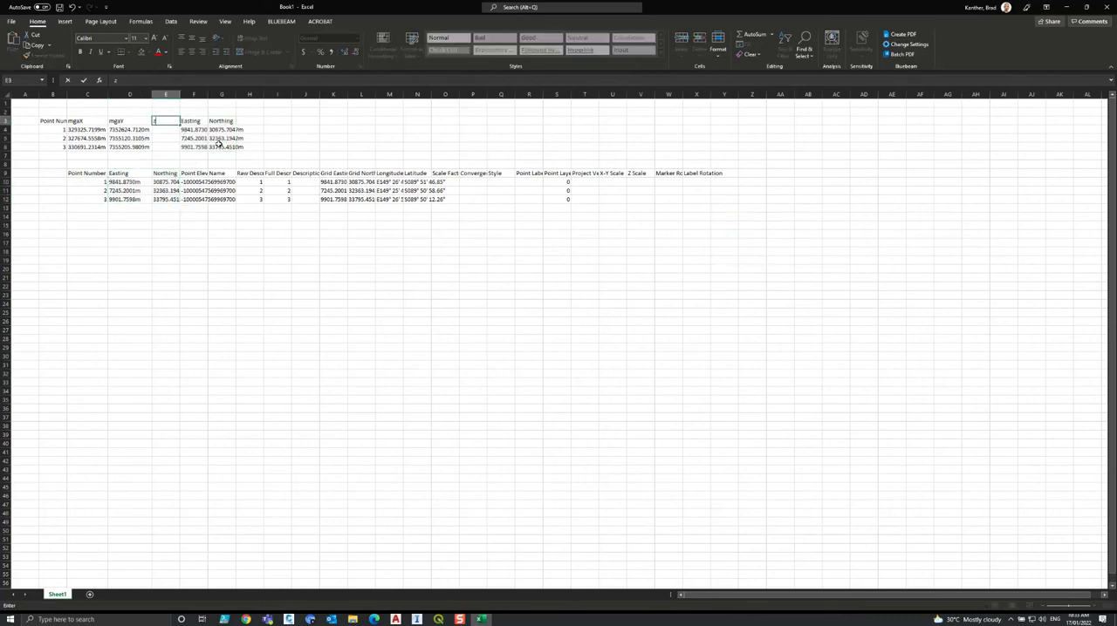
pyautogui.click(254, 124)
pyautogui.write('z')
pyautogui.click(271, 145)
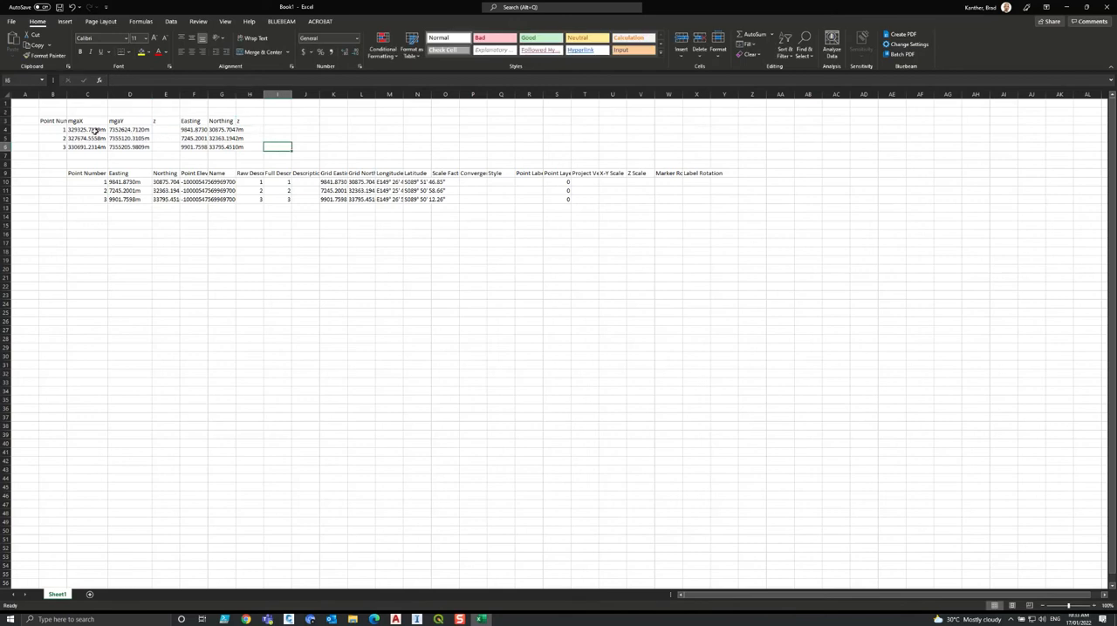
# Rename the Easting and Northing headers in F3 and G3 as localx and localy.
pyautogui.click(197, 121)
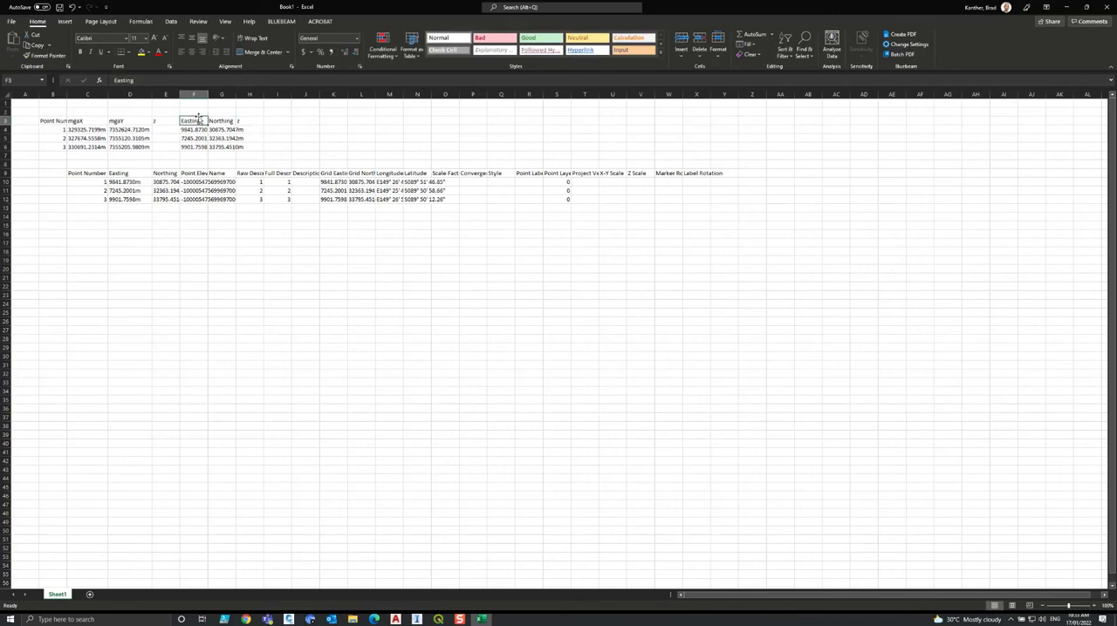
pyautogui.press('BackSpace')
pyautogui.write('localx')
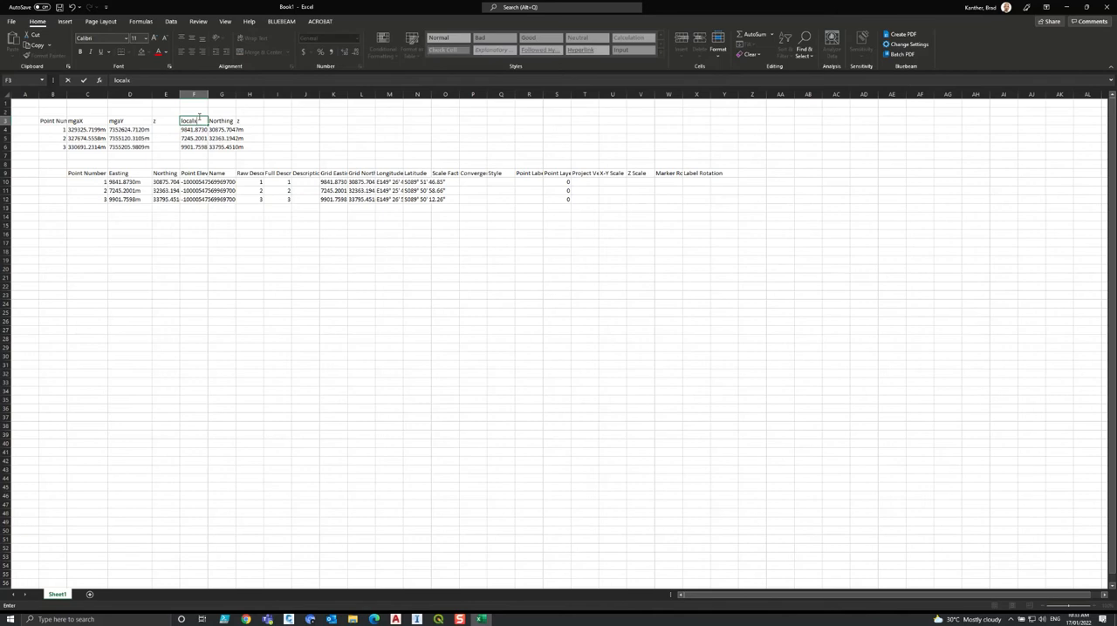
pyautogui.press('Tab')
pyautogui.write('local')
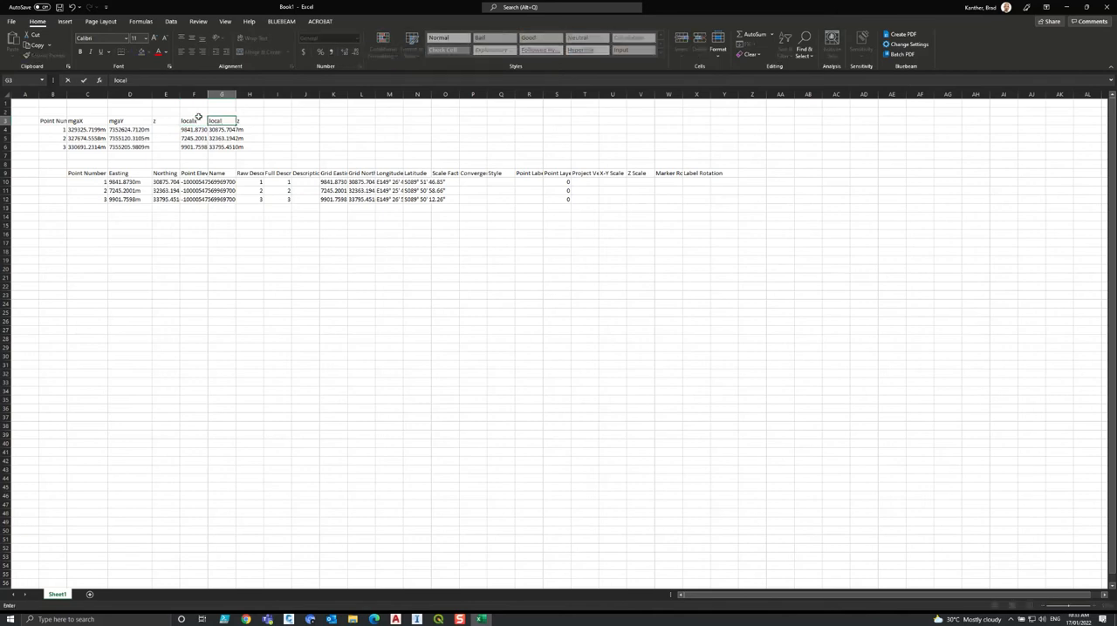
pyautogui.write('y')
pyautogui.click(250, 146)
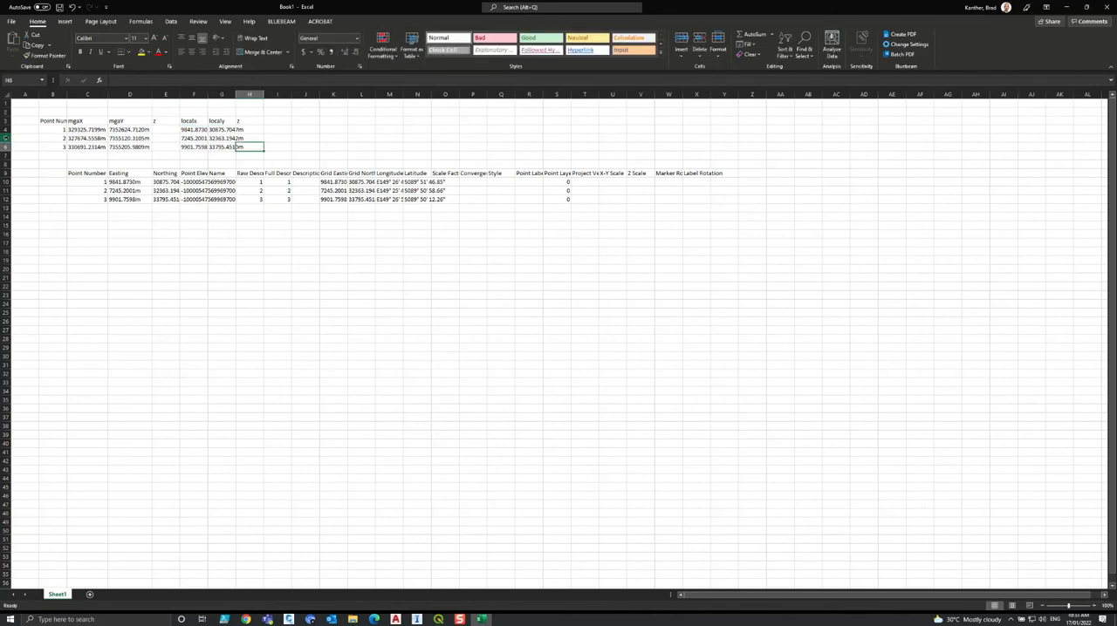
# Delete rows 9 to 15, which hold the lower pasted point table.
pyautogui.moveTo(6, 173); pyautogui.dragTo(7, 225)
pyautogui.rightClick(7, 225)
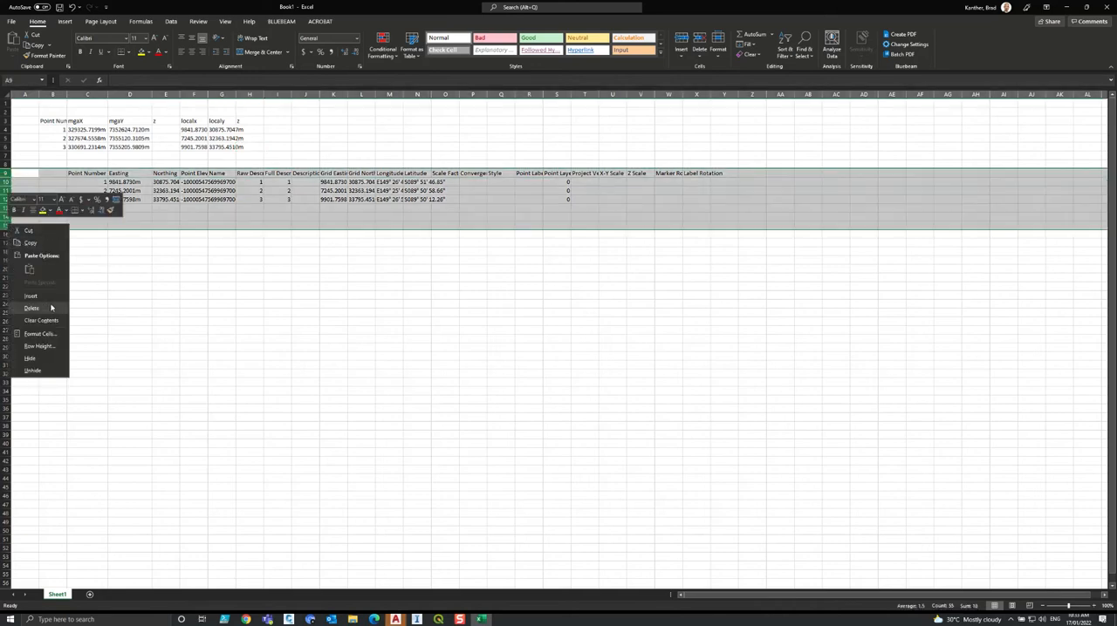
pyautogui.click(36, 309)
pyautogui.click(265, 301)
# Enter 0 for all three points in both z columns, E4:E6 and H4:H6.
pyautogui.click(167, 130)
pyautogui.write('0')
pyautogui.press('Return')
pyautogui.write('0')
pyautogui.press('Return')
pyautogui.write('0')
pyautogui.click(242, 130)
pyautogui.write('0')
pyautogui.press('Return')
pyautogui.write('0')
pyautogui.press('Return')
pyautogui.write('0')
pyautogui.press('Return')
# Strip the unit letter m from the coordinates in C4:G6 by replacing every m with nothing.
pyautogui.click(223, 147)
pyautogui.keyDown('shift'); pyautogui.click(79, 129); pyautogui.keyUp('shift')
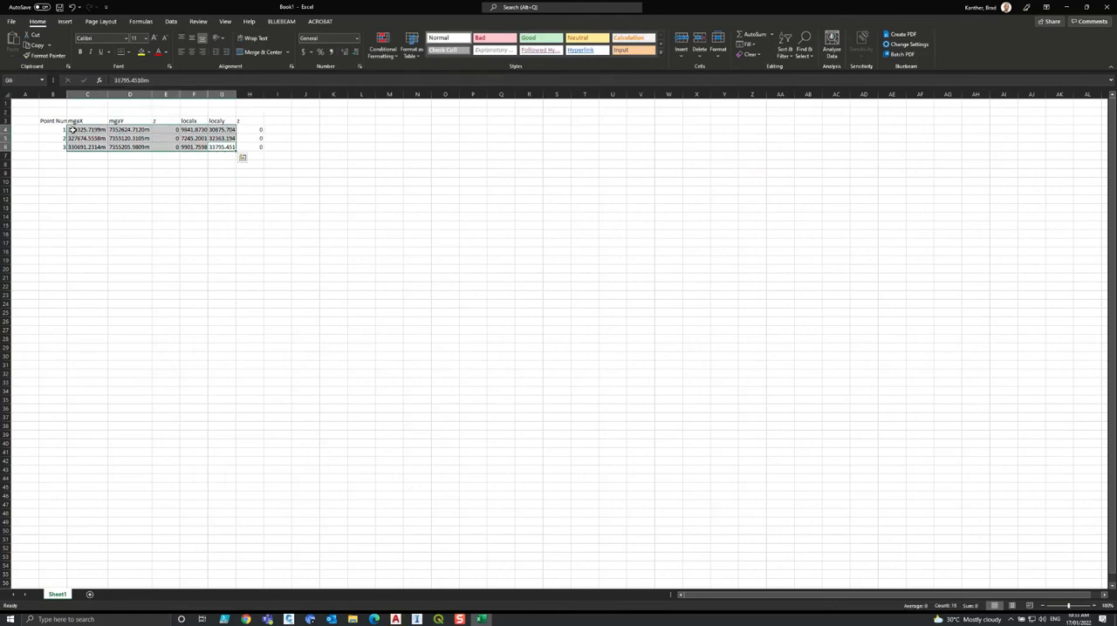
pyautogui.hotkey('ctrl', 'f')
pyautogui.click(119, 155)
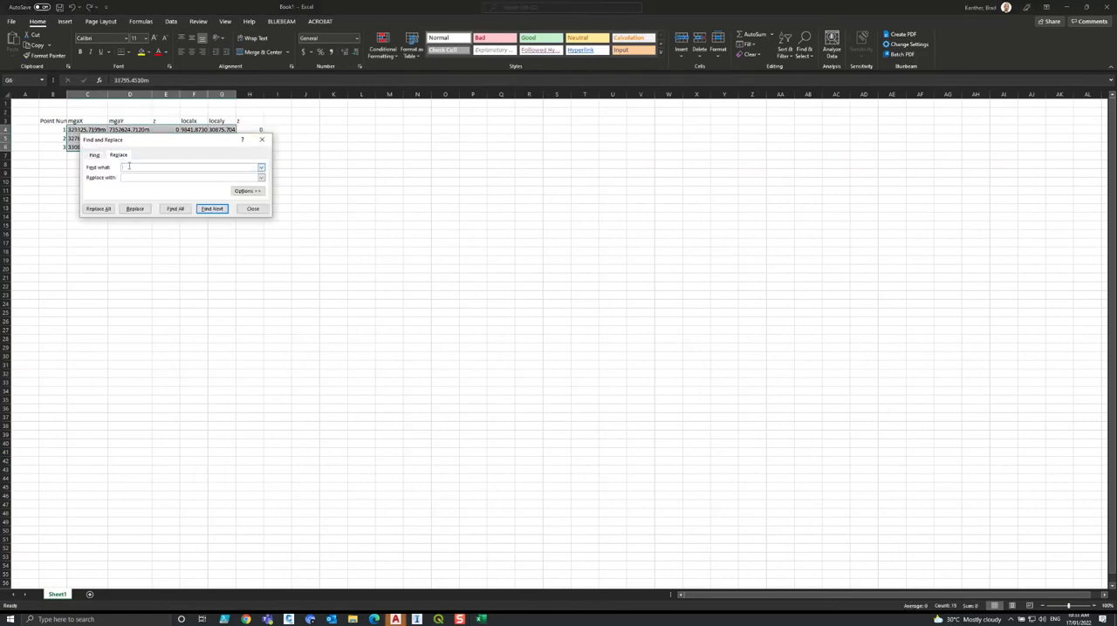
pyautogui.click(97, 209)
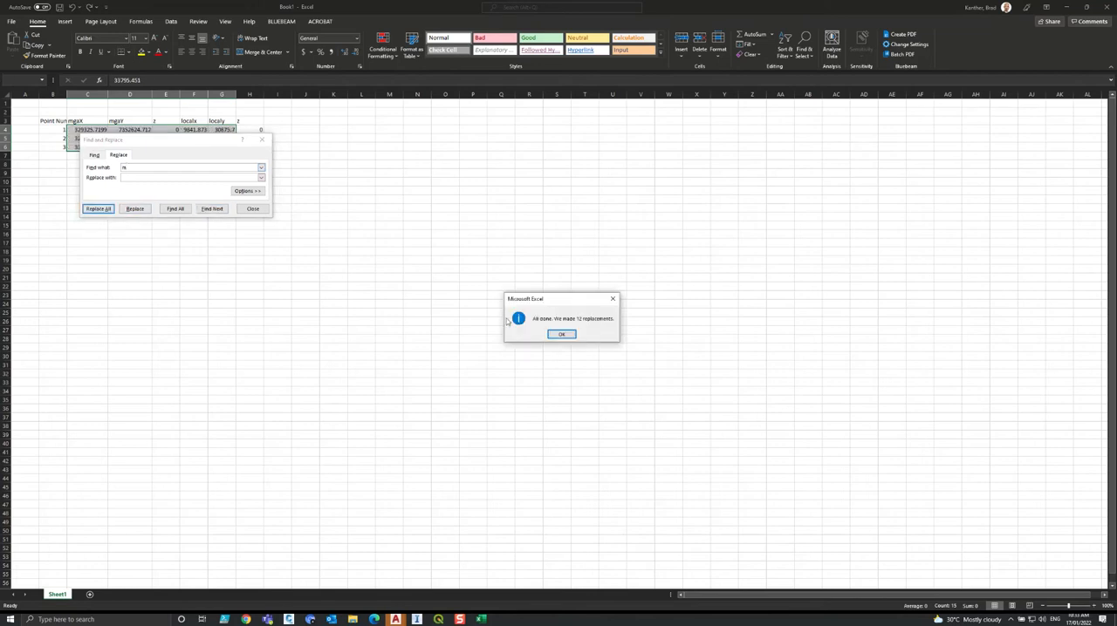
pyautogui.click(552, 337)
pyautogui.click(252, 209)
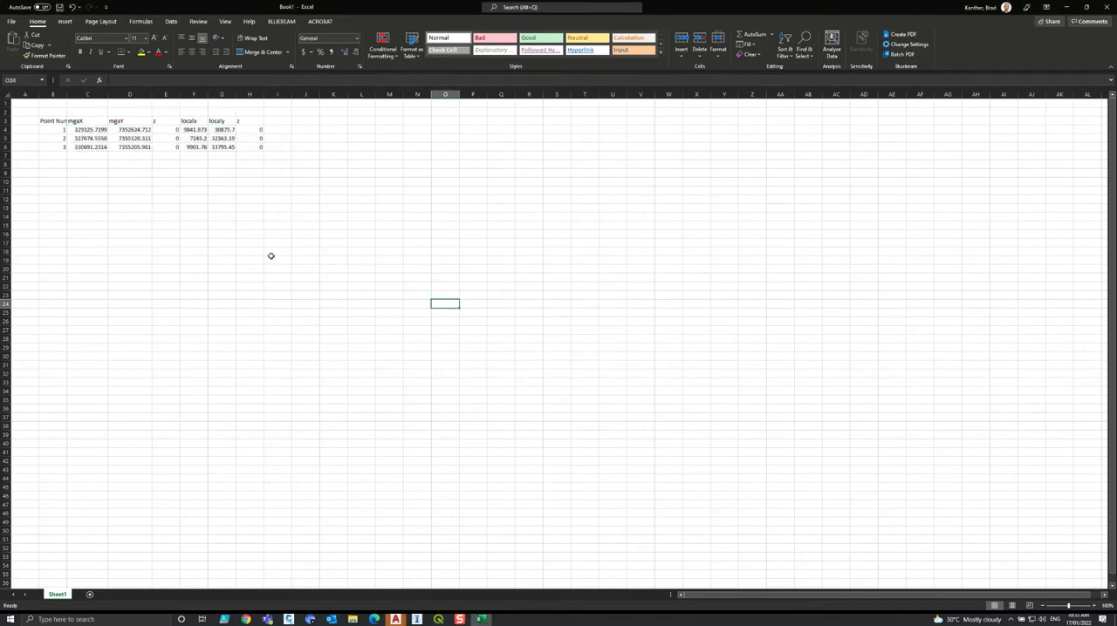
# Compare point 1's MGA coordinates with its corresponding local coordinates in the table.
pyautogui.click(60, 130)
pyautogui.click(77, 129)
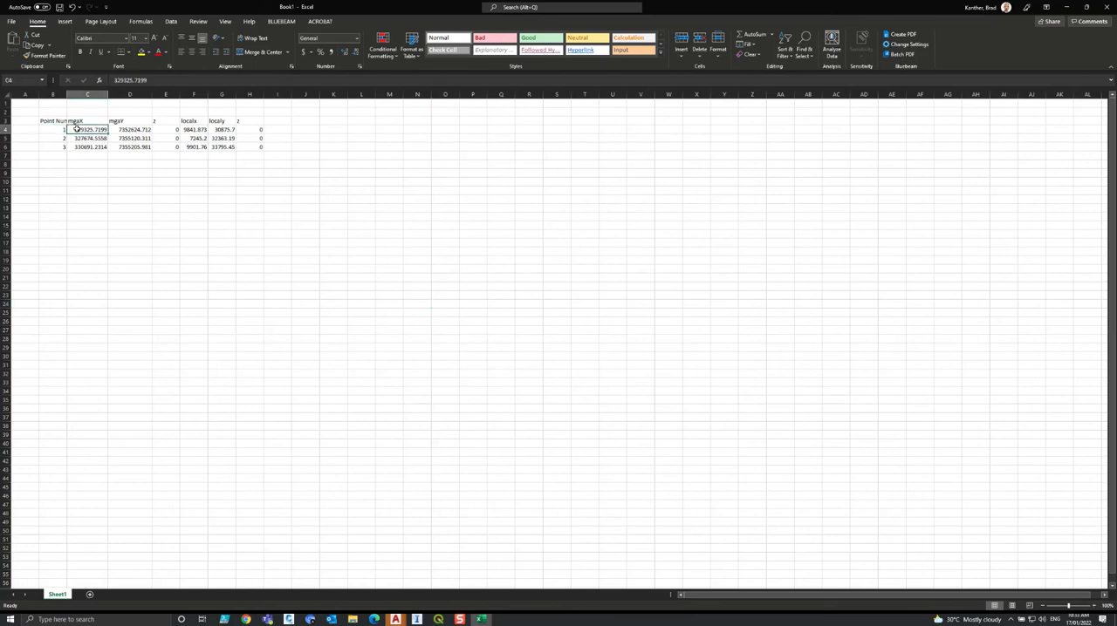
pyautogui.moveTo(77, 129); pyautogui.dragTo(130, 131)
pyautogui.click(198, 132)
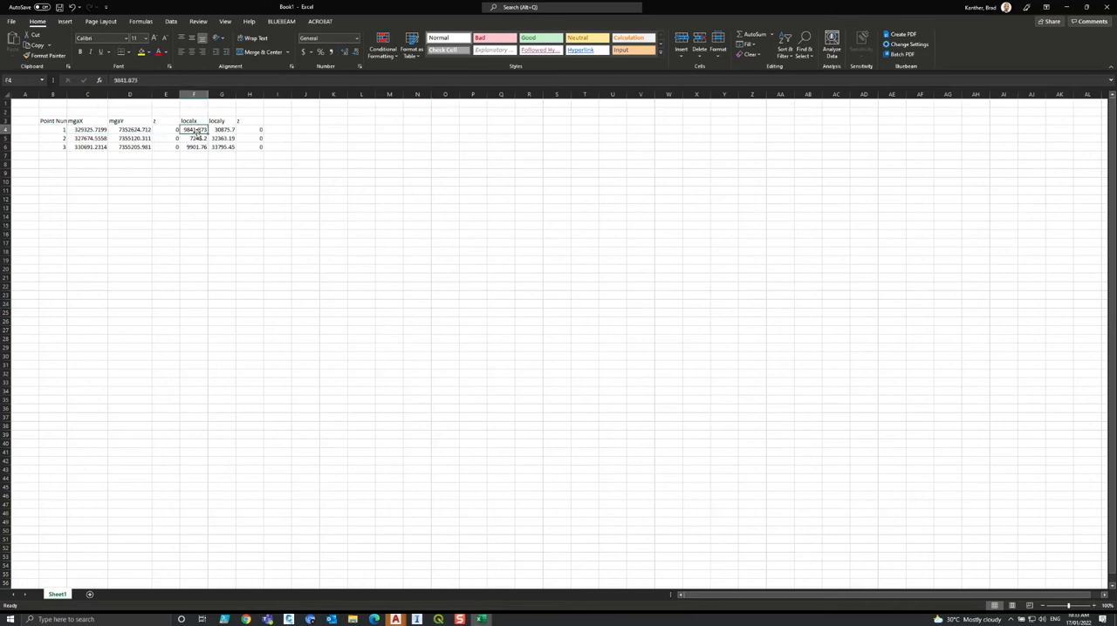
pyautogui.moveTo(234, 128); pyautogui.dragTo(236, 130)
pyautogui.click(306, 207)
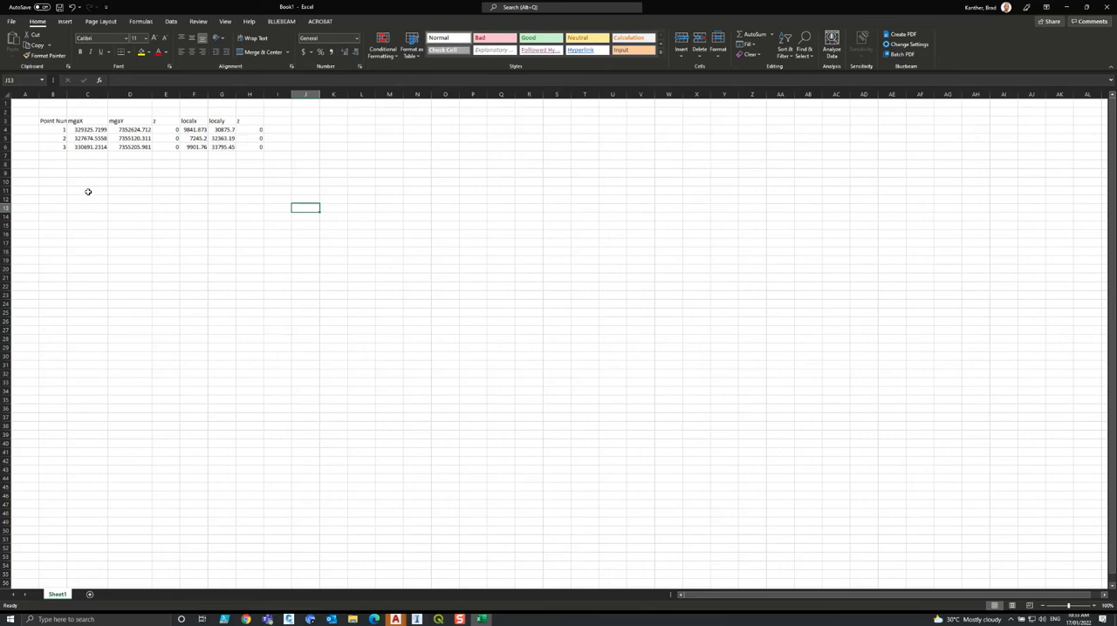
pyautogui.click(1066, 7)
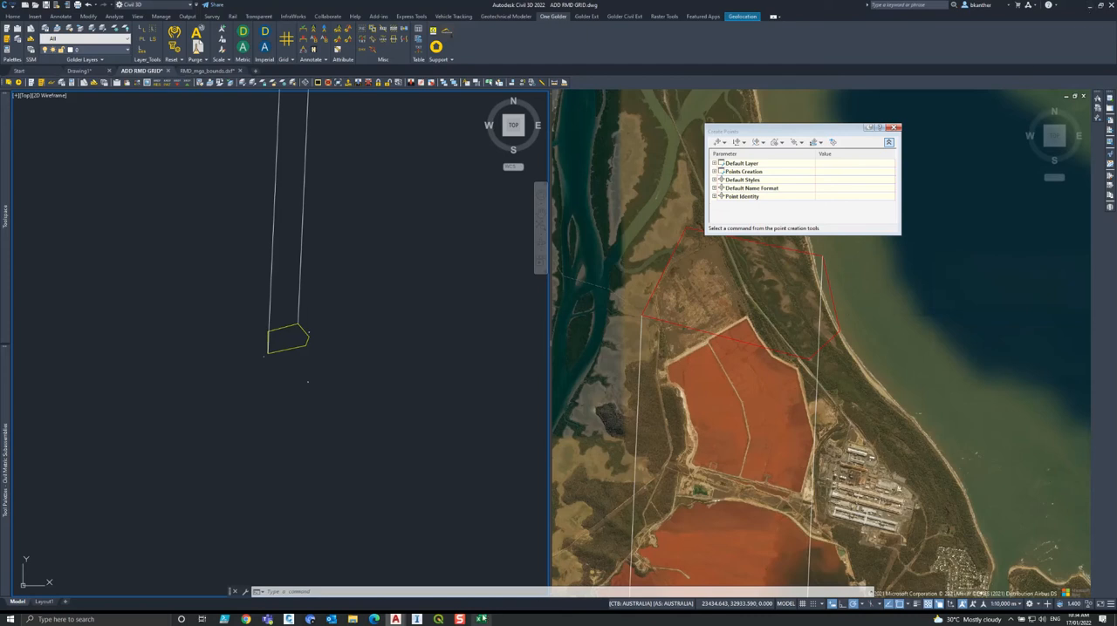
pyautogui.click(479, 619)
pyautogui.click(183, 227)
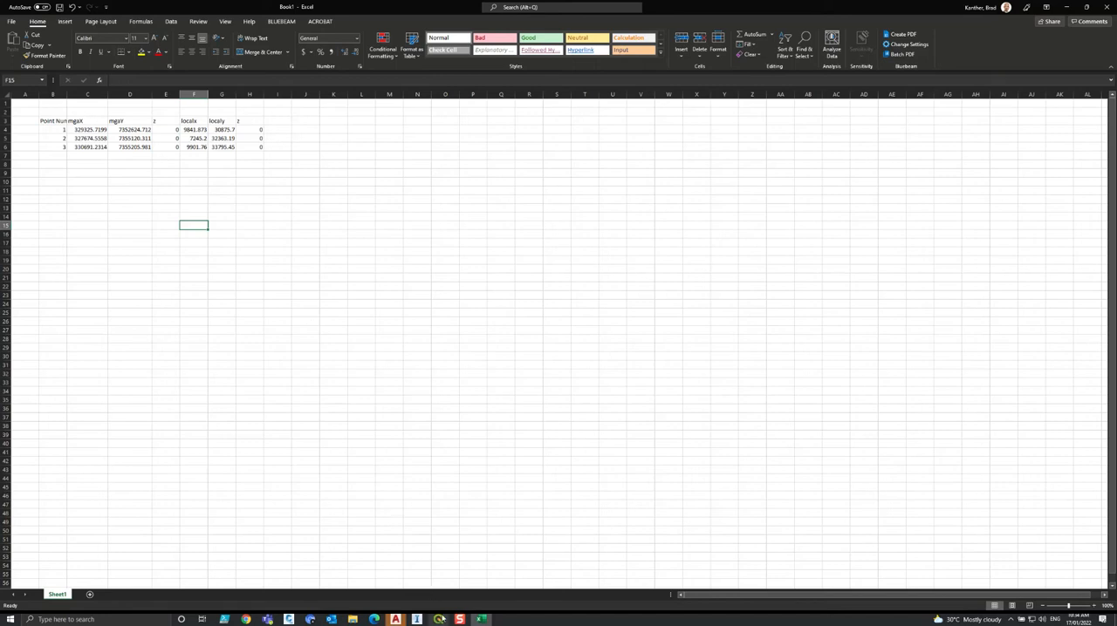
# Switch to QGIS and look up the Geoscience plugin in the plugin manager to check that it offers local grids.
pyautogui.click(438, 618)
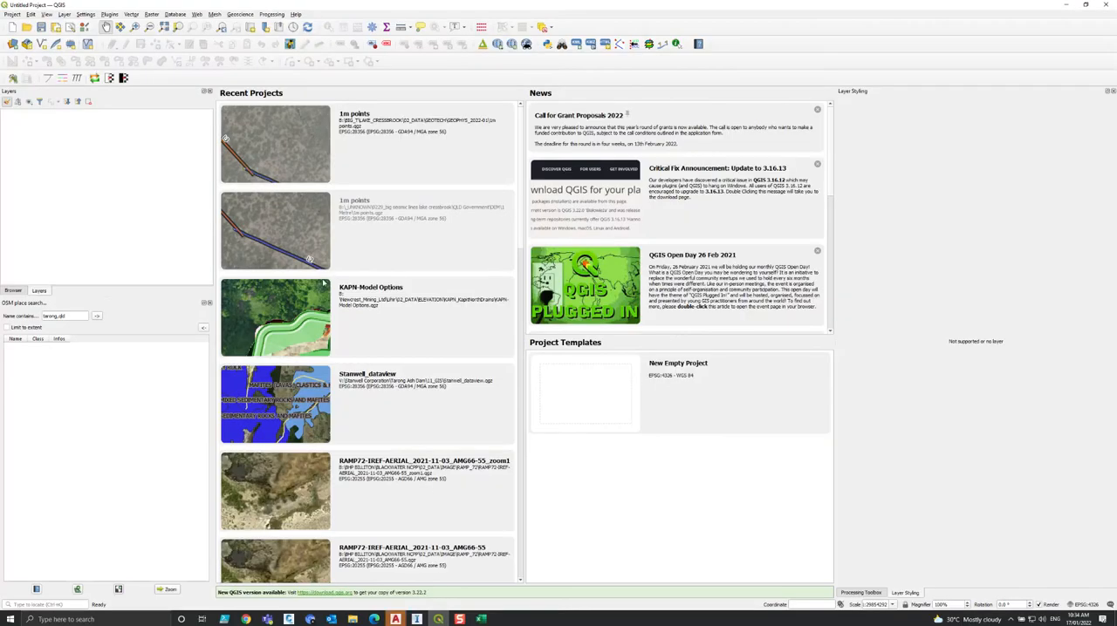
pyautogui.click(110, 15)
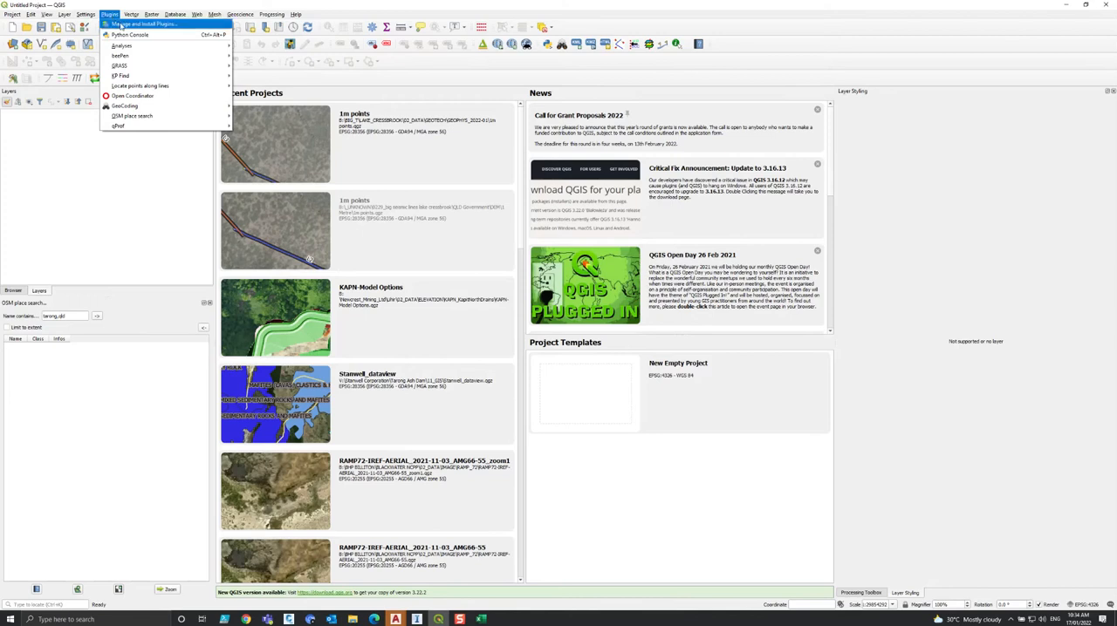
pyautogui.click(120, 25)
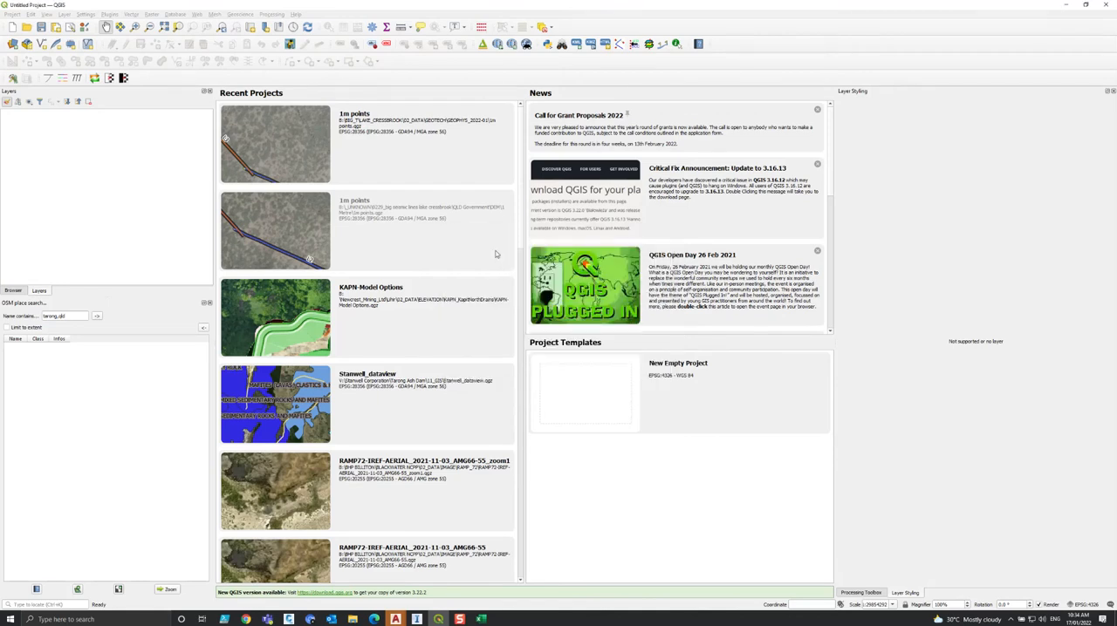
pyautogui.write('geosci')
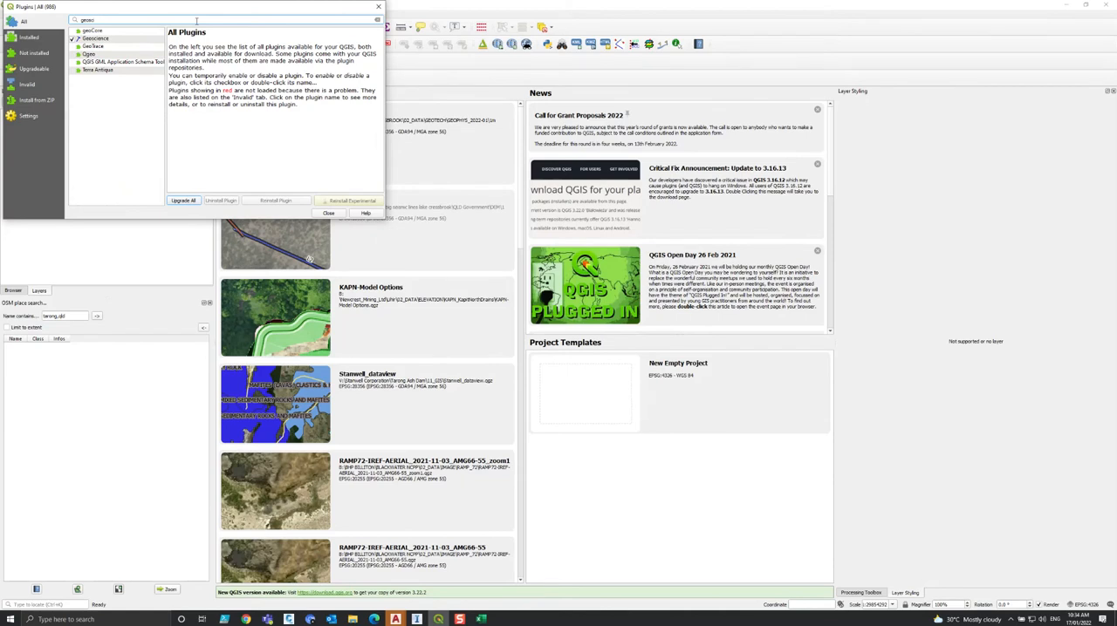
pyautogui.click(98, 40)
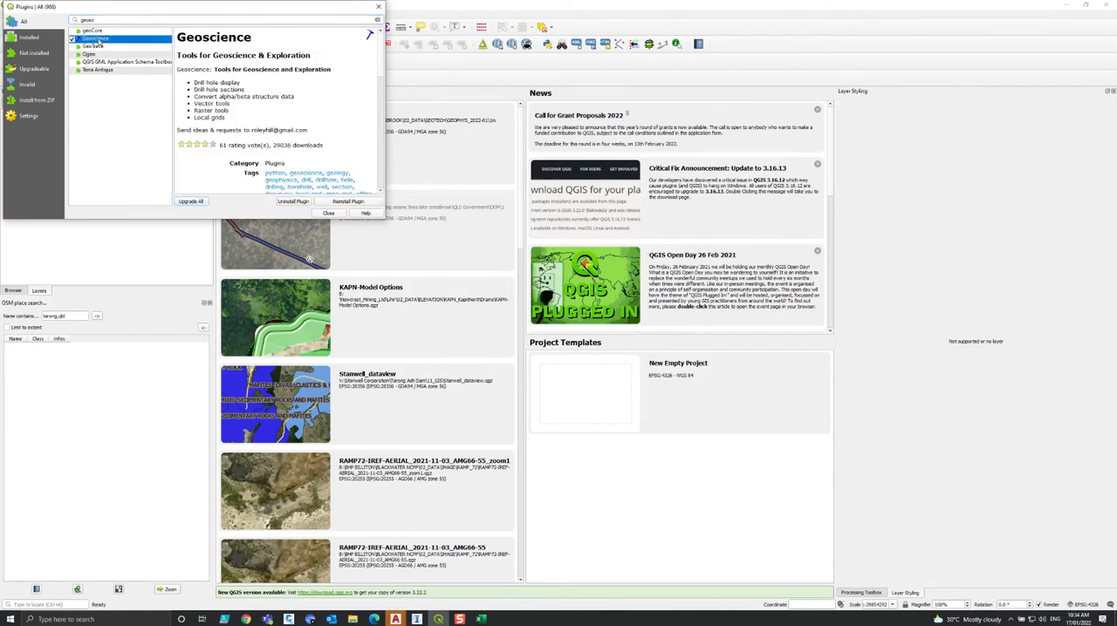
pyautogui.tripleClick(222, 119)
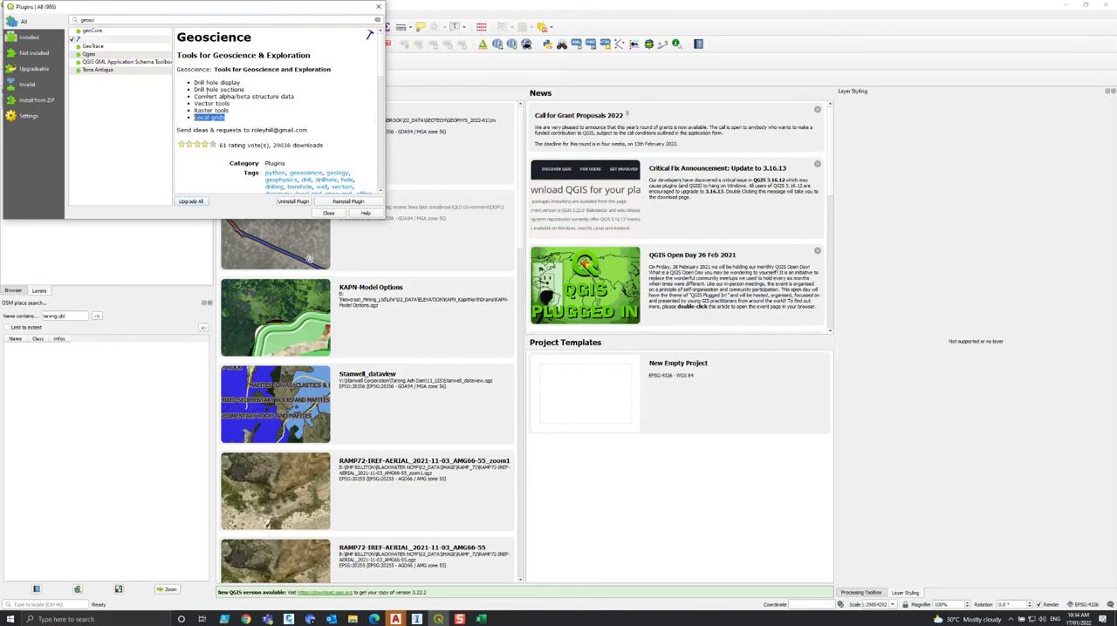
pyautogui.click(336, 215)
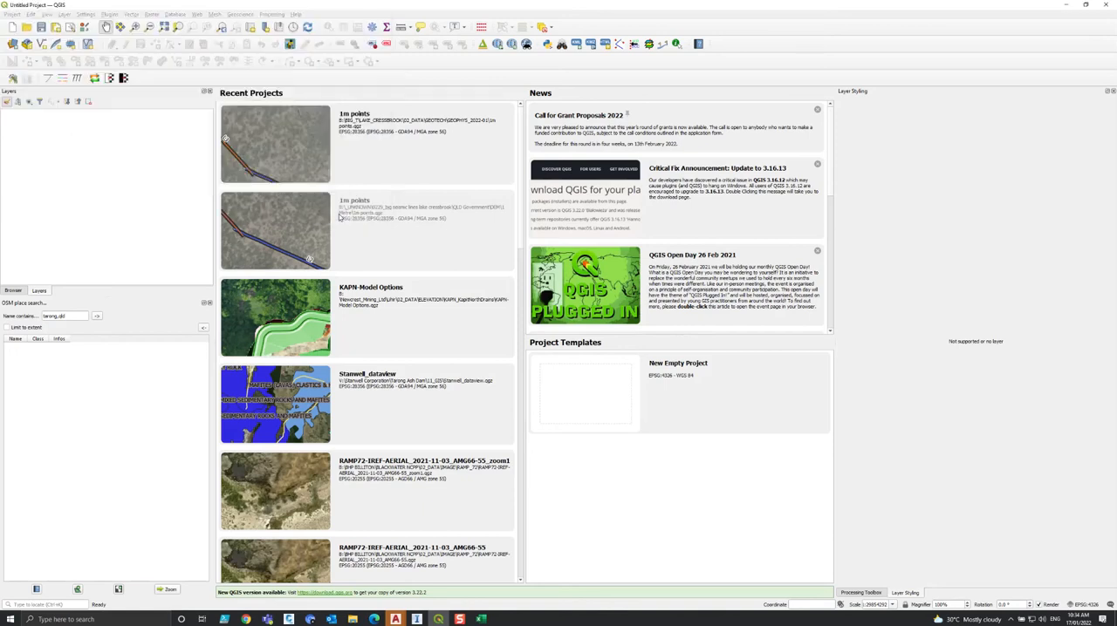
# Start the Geoscience plugin's Create Local CRS tool and enlarge its window.
pyautogui.click(244, 14)
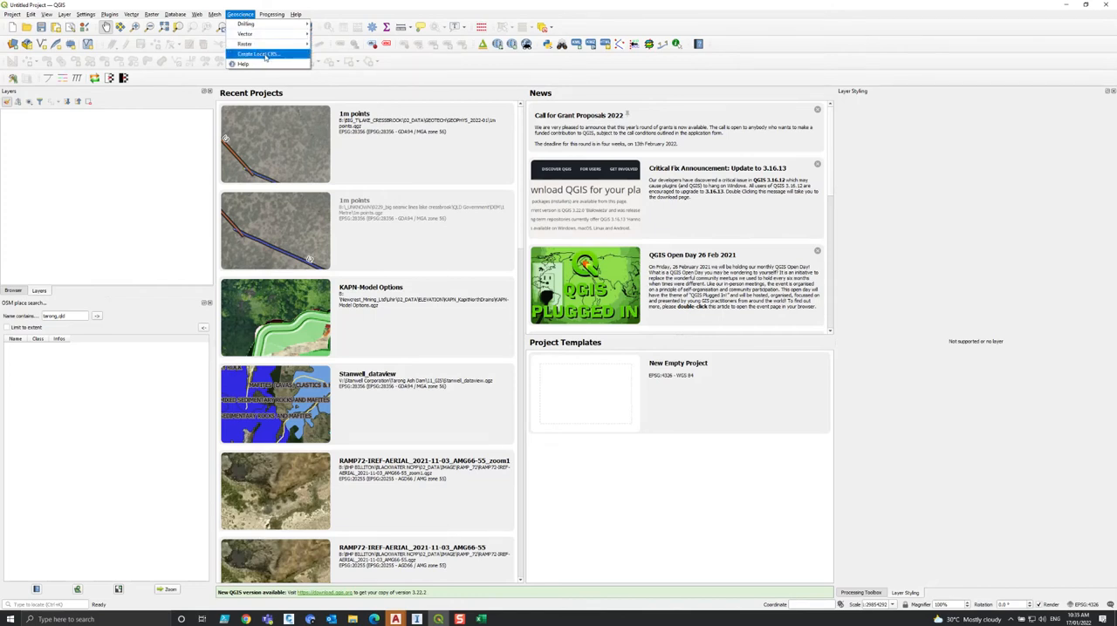
pyautogui.click(265, 56)
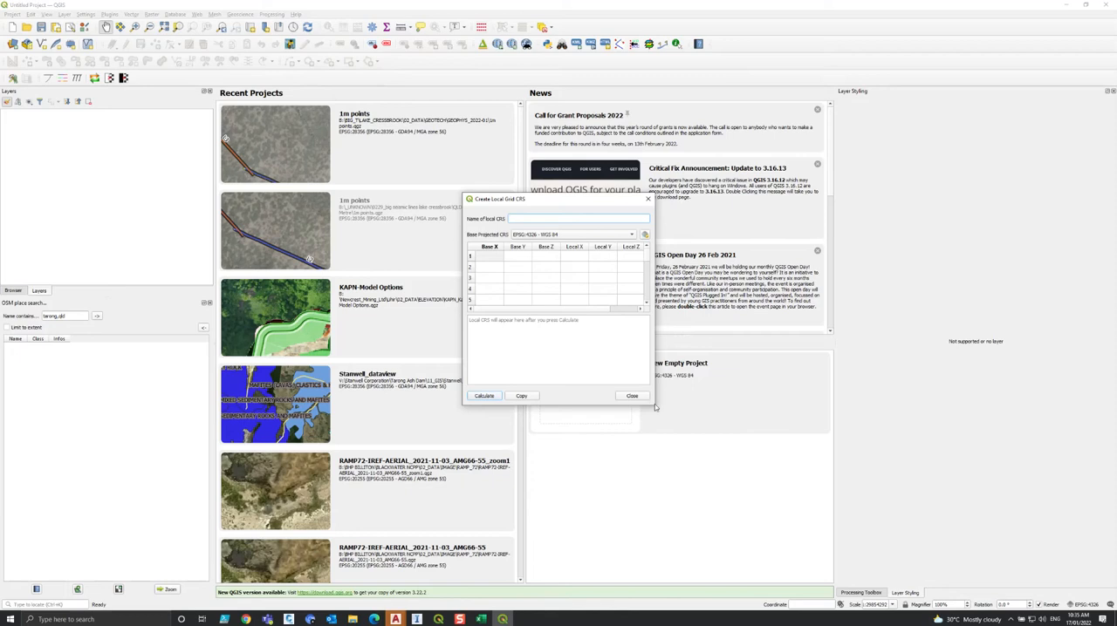
pyautogui.moveTo(653, 405); pyautogui.dragTo(874, 450)
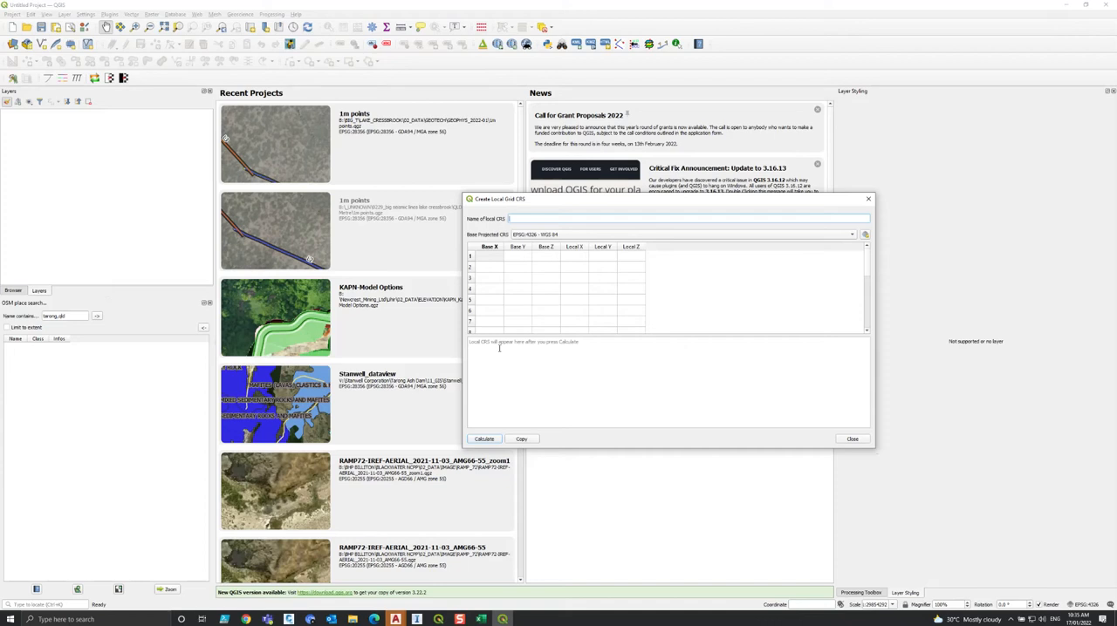
# Copy point 1's mgaX 329325.7199 from Excel into Base X row 1, with EPSG:28356 - GDA94 / MGA zone 56 as base projected CRS.
pyautogui.click(481, 619)
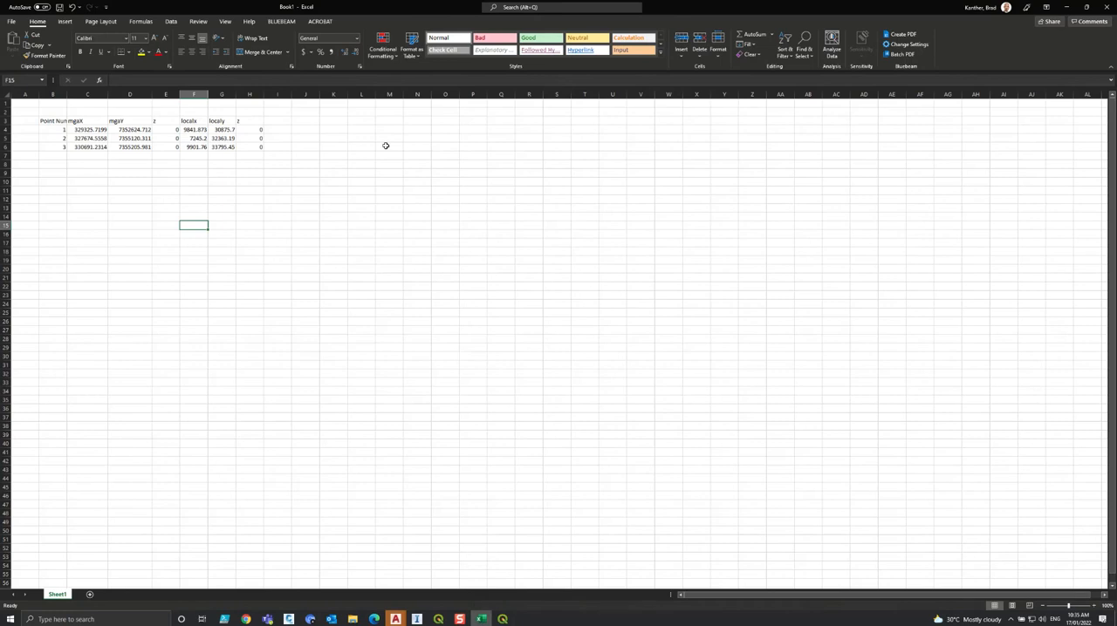
pyautogui.click(77, 129)
pyautogui.doubleClick(93, 130)
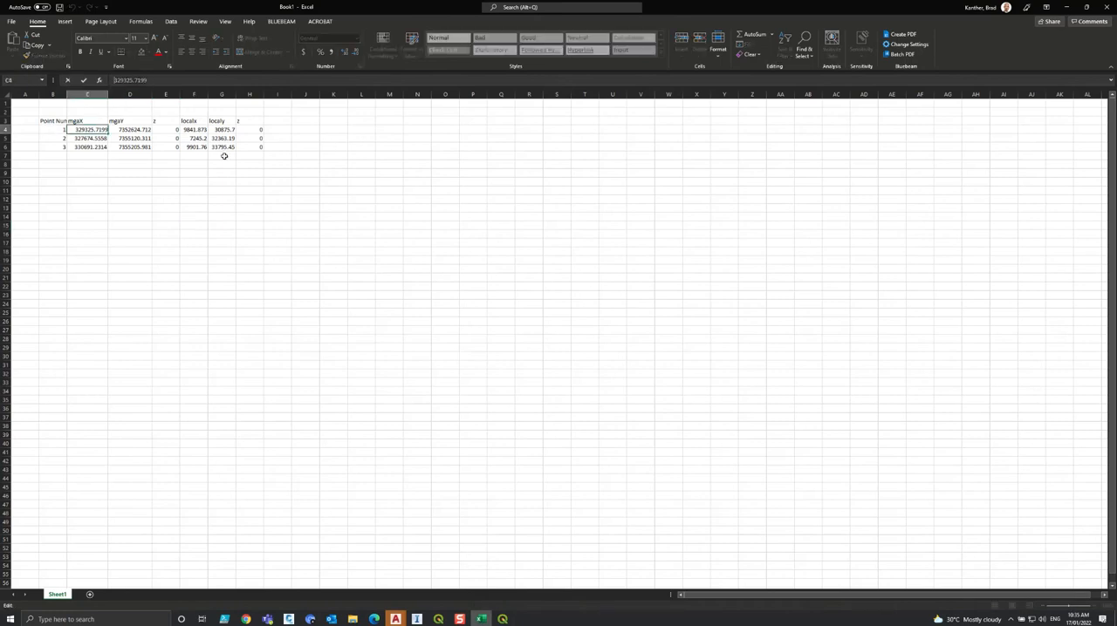
pyautogui.click(502, 620)
pyautogui.doubleClick(494, 260)
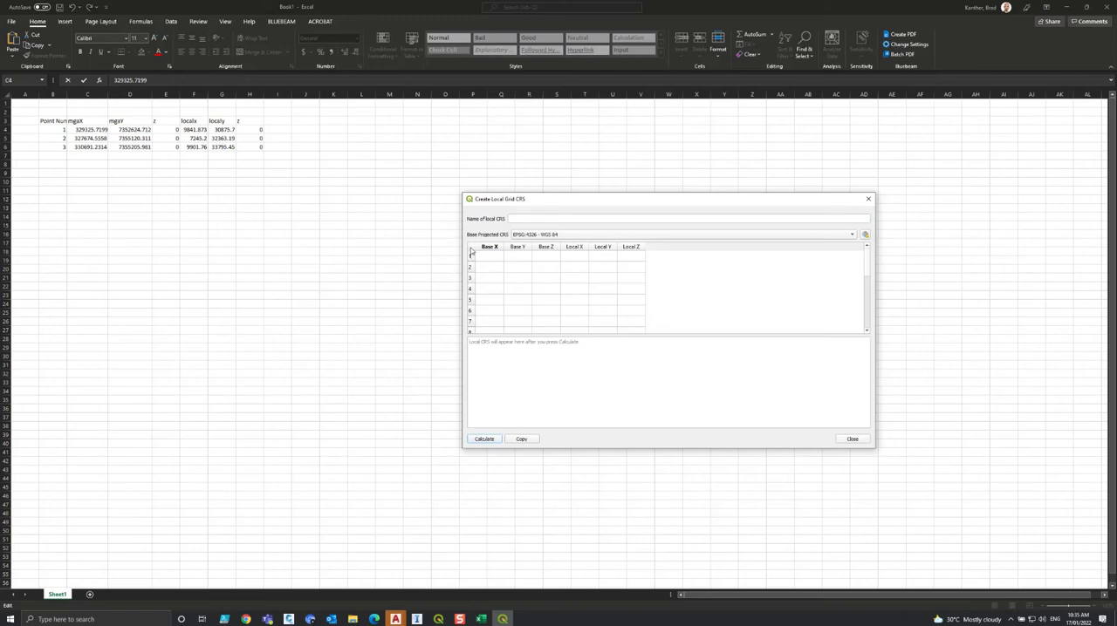
pyautogui.write('329325.7199')
pyautogui.click(564, 236)
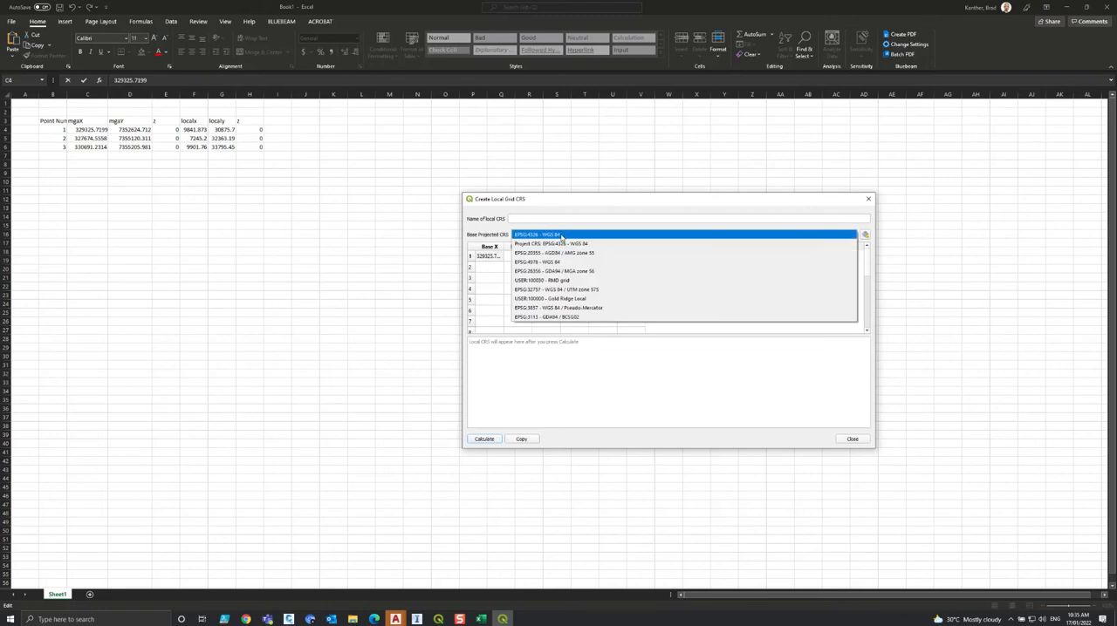
pyautogui.click(562, 272)
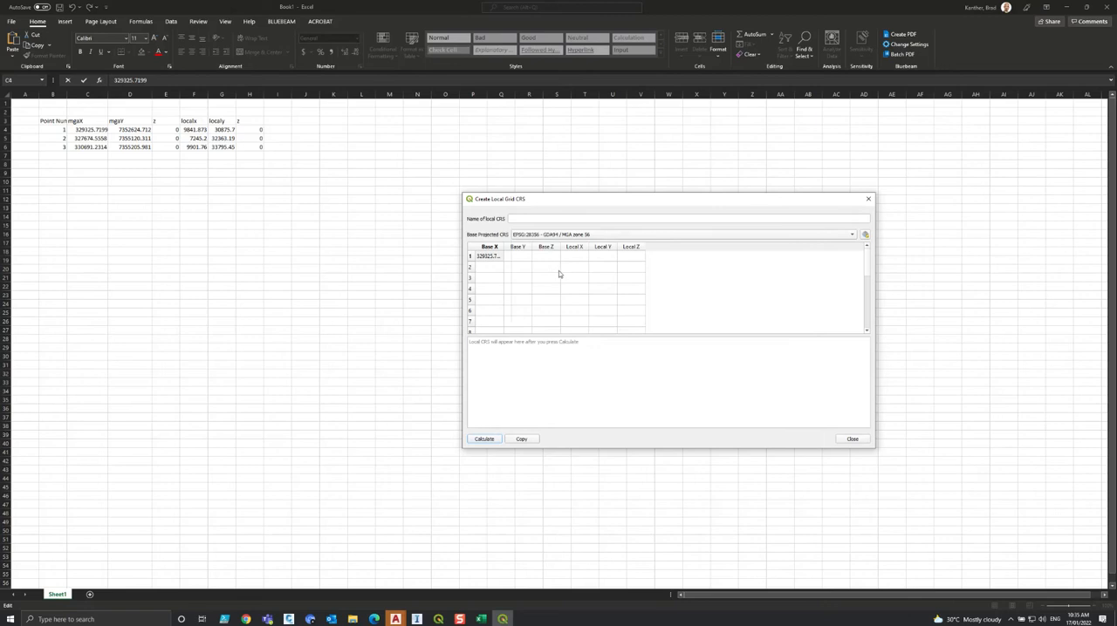
# Copy point 1's mgaY value 7352624.712 from the Excel table into Base Y of row 1.
pyautogui.click(98, 140)
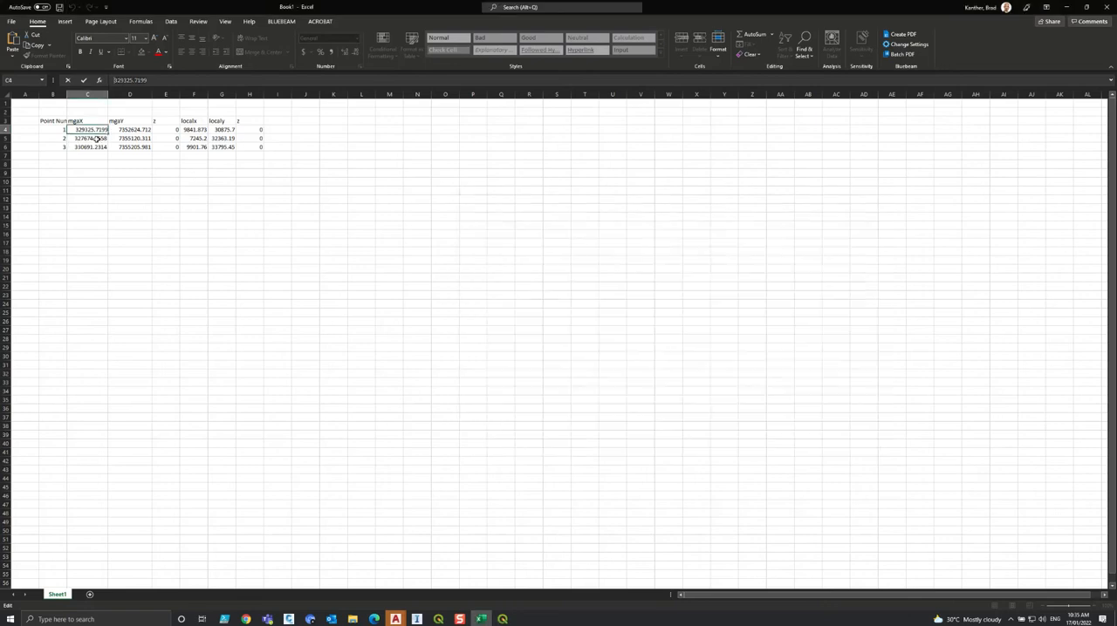
pyautogui.press('Escape')
pyautogui.press('Right')
pyautogui.press('F2')
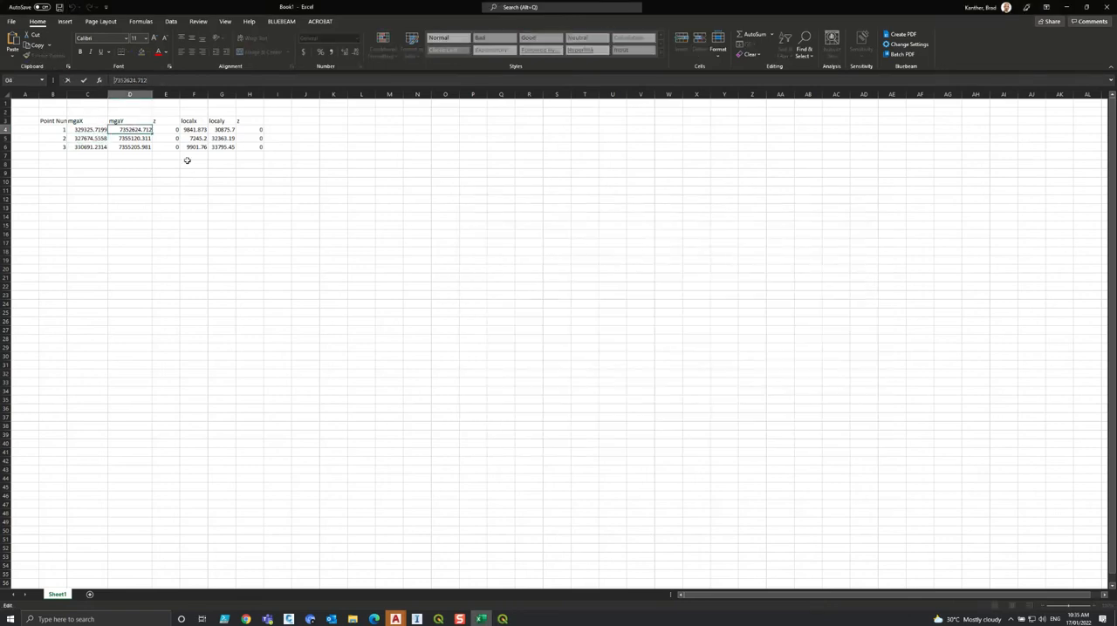
pyautogui.hotkey('alt', 'Tab')
pyautogui.doubleClick(516, 255)
pyautogui.write('7352624.712')
# Copy point 2's mgaX value 327674.5558 from the Excel table into Base X of row 2.
pyautogui.click(92, 146)
pyautogui.click(90, 138)
pyautogui.moveTo(150, 80); pyautogui.dragTo(50, 93)
pyautogui.hotkey('ctrl', 'c')
pyautogui.hotkey('alt', 'Tab')
pyautogui.doubleClick(482, 266)
pyautogui.hotkey('ctrl', 'v')
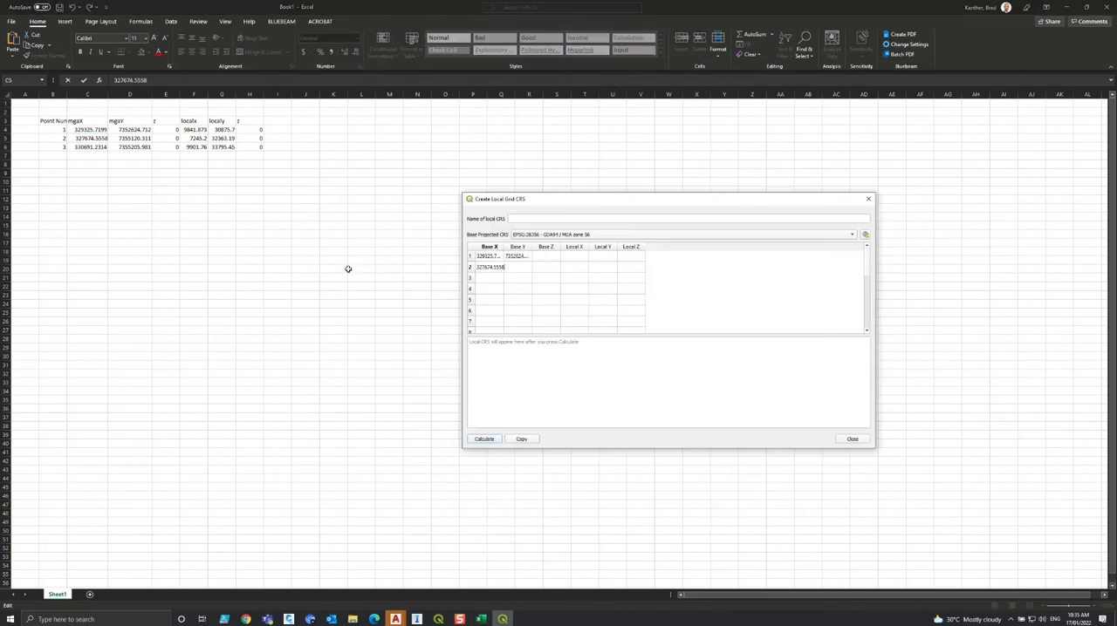
# Copy point 2's mgaY value 7355120.3105 from the Excel table into Base Y of row 2.
pyautogui.hotkey('alt', 'Tab')
pyautogui.click(140, 140)
pyautogui.hotkey('ctrl', 'c')
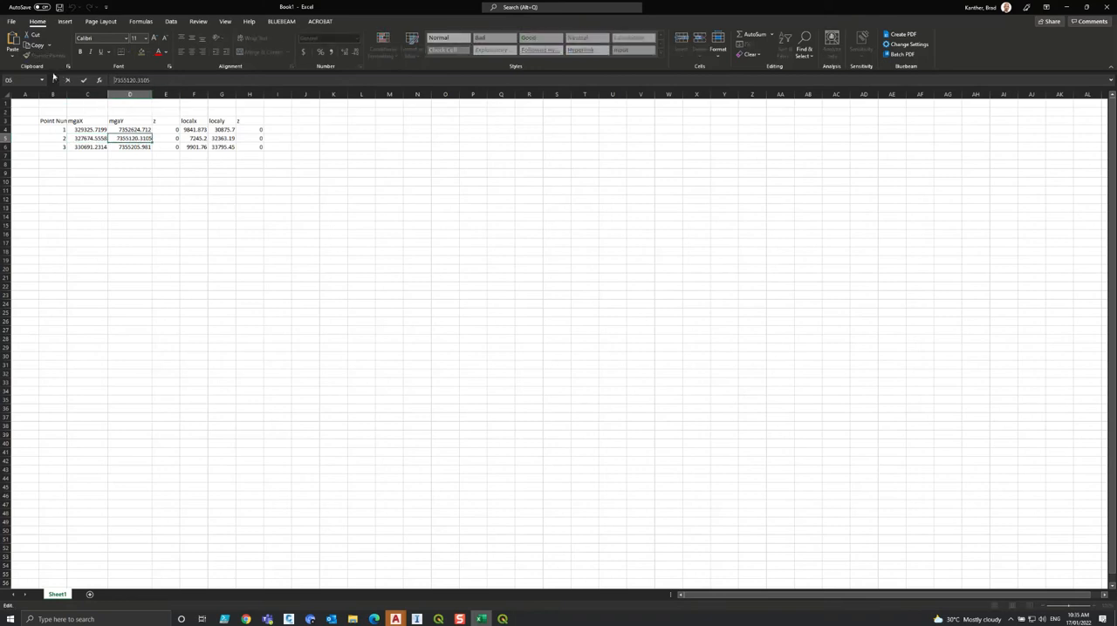
pyautogui.hotkey('alt', 'Tab')
pyautogui.doubleClick(520, 267)
pyautogui.hotkey('ctrl', 'v')
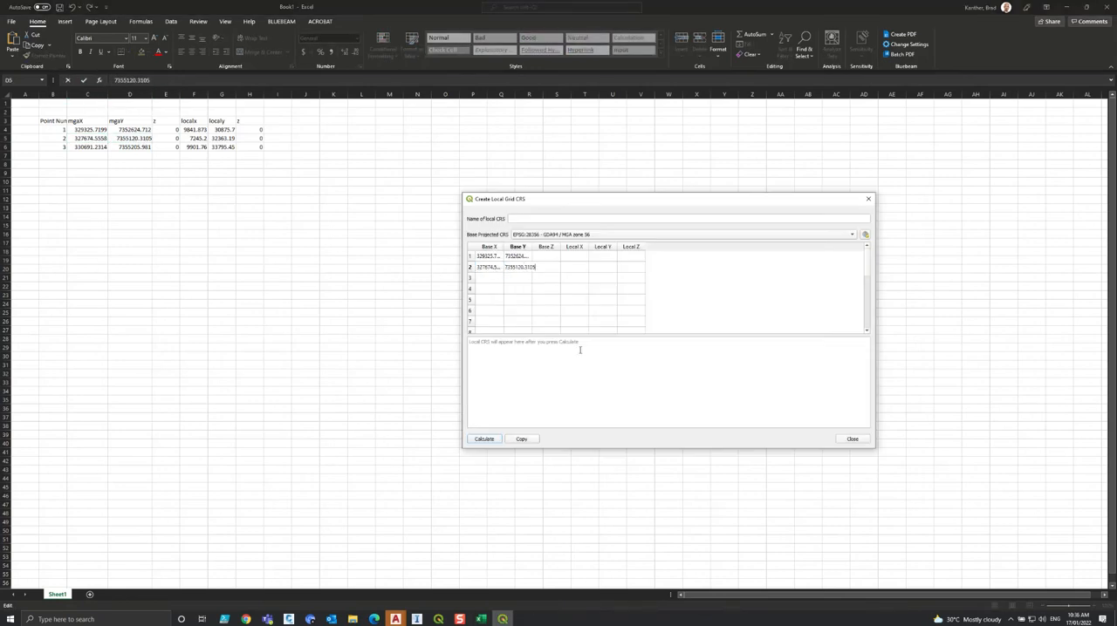
# Copy point 3's mgaX value 330691.2314 from the Excel table into Base X of row 3.
pyautogui.hotkey('alt', 'Tab')
pyautogui.click(87, 147)
pyautogui.hotkey('ctrl', 'c')
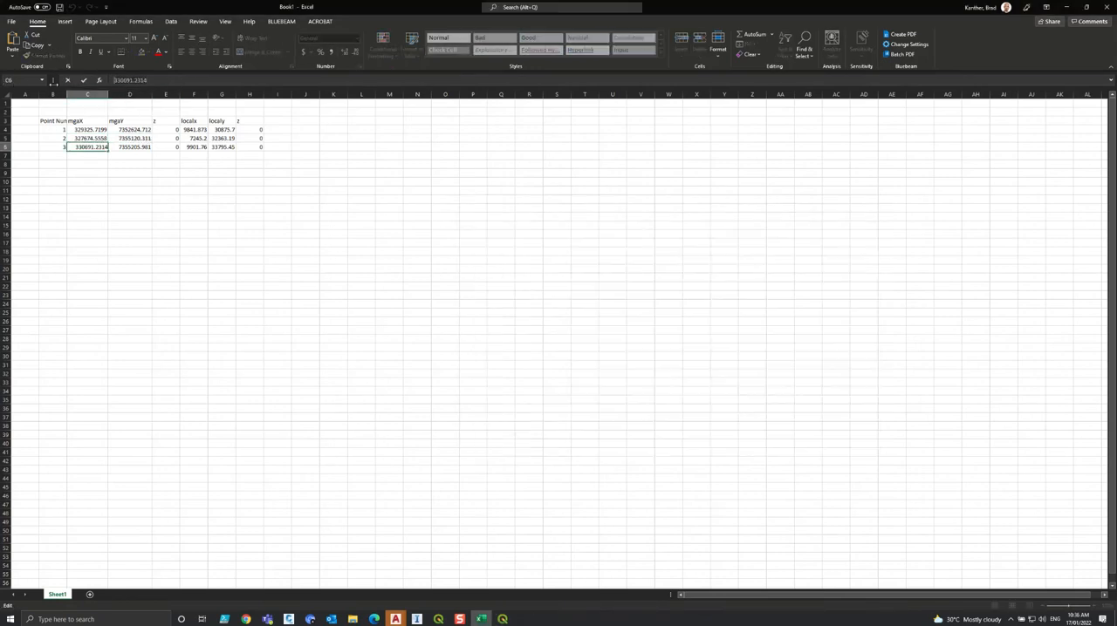
pyautogui.hotkey('alt', 'Tab')
pyautogui.doubleClick(498, 277)
pyautogui.hotkey('ctrl', 'v')
# Copy point 3's mgaY value 7355205.9809 from the Excel table into Base Y of row 3.
pyautogui.hotkey('alt', 'Tab')
pyautogui.click(116, 148)
pyautogui.click(173, 80)
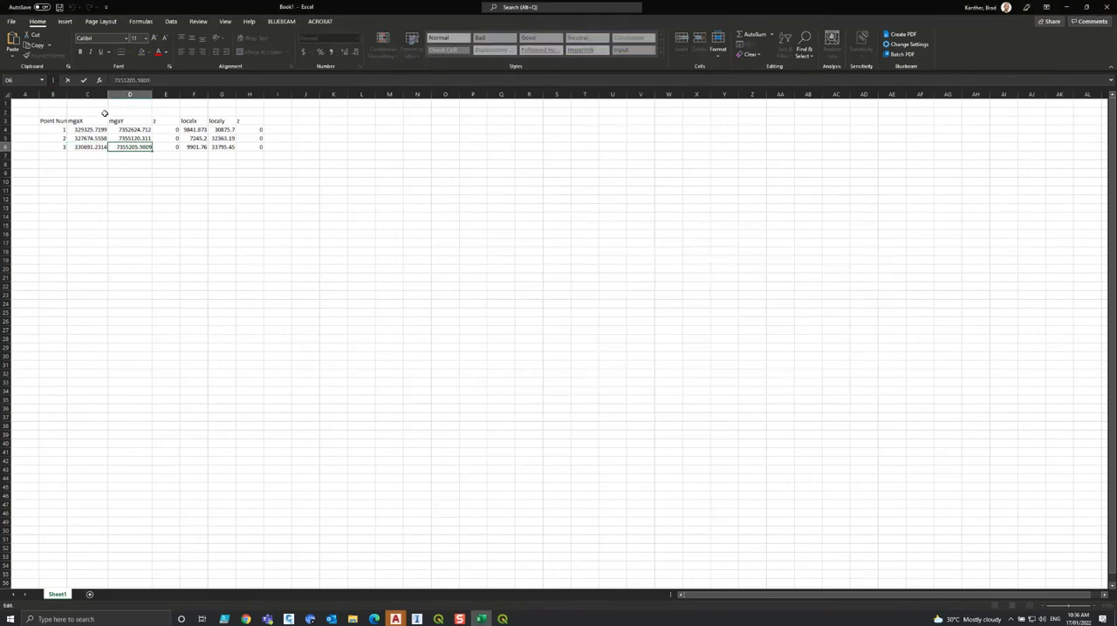
pyautogui.hotkey('alt', 'Tab')
pyautogui.doubleClick(524, 277)
pyautogui.hotkey('ctrl', 'v')
# Enter 0 as Base Z for all three points in the local grid table.
pyautogui.click(545, 261)
pyautogui.write('0')
pyautogui.click(550, 269)
pyautogui.write('0')
pyautogui.click(551, 276)
pyautogui.write('0')
# Copy point 1's local x value 9841.873 from the Excel table into Local X of row 1.
pyautogui.click(189, 130)
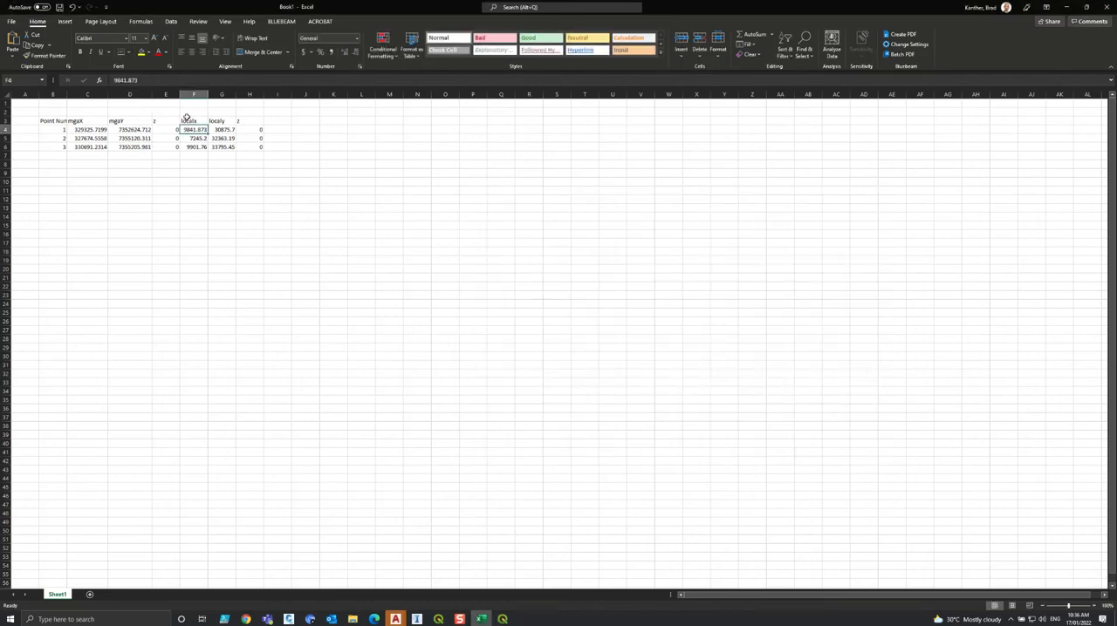
pyautogui.hotkey('alt', 'Tab')
pyautogui.doubleClick(572, 255)
pyautogui.hotkey('ctrl', 'v')
# Copy point 2's local x value 7245.2001 from the Excel table into Local X of row 2.
pyautogui.hotkey('alt', 'Tab')
pyautogui.click(205, 137)
pyautogui.hotkey('ctrl', 'c')
pyautogui.hotkey('alt', 'Tab')
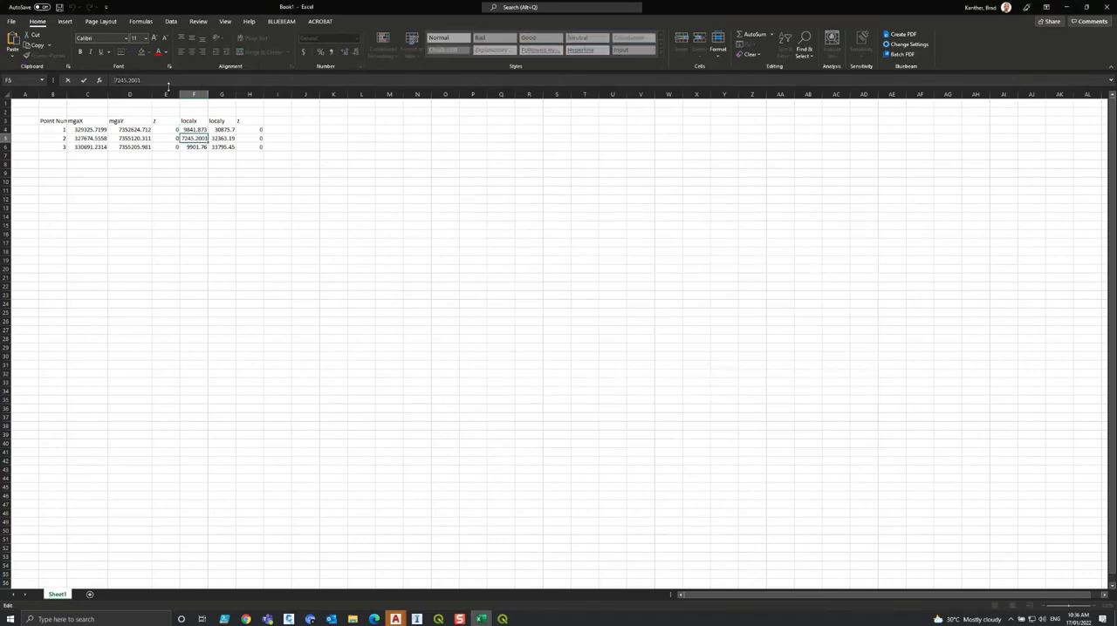
pyautogui.doubleClick(580, 268)
pyautogui.hotkey('ctrl', 'v')
# Copy point 3's local x value 9901.7598 from the Excel table into Local X of row 3.
pyautogui.hotkey('alt', 'Tab')
pyautogui.click(194, 146)
pyautogui.hotkey('ctrl', 'c')
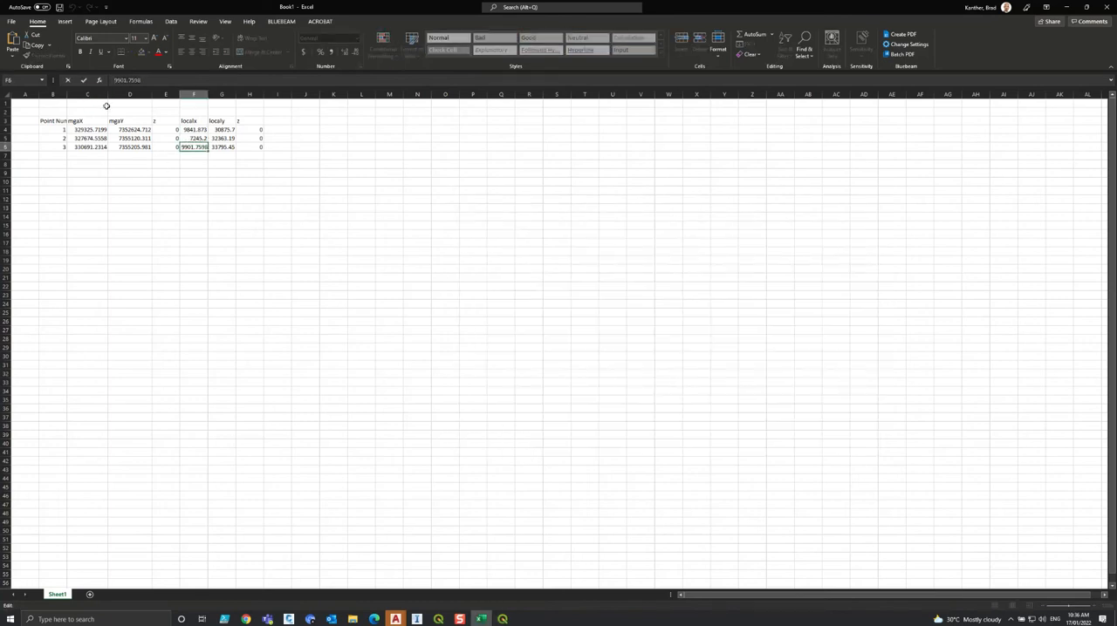
pyautogui.hotkey('alt', 'Tab')
pyautogui.doubleClick(577, 278)
pyautogui.hotkey('ctrl', 'v')
# Copy point 1's local y value 30875.7047 from the Excel table into Local Y of row 1.
pyautogui.hotkey('alt', 'Tab')
pyautogui.click(222, 129)
pyautogui.hotkey('ctrl', 'c')
pyautogui.hotkey('alt', 'Tab')
pyautogui.doubleClick(602, 256)
pyautogui.hotkey('ctrl', 'v')
# Copy point 2's local y value 32363.1942 from the Excel table into Local Y of row 2.
pyautogui.hotkey('alt', 'Tab')
pyautogui.click(223, 138)
pyautogui.hotkey('ctrl', 'c')
pyautogui.hotkey('alt', 'Tab')
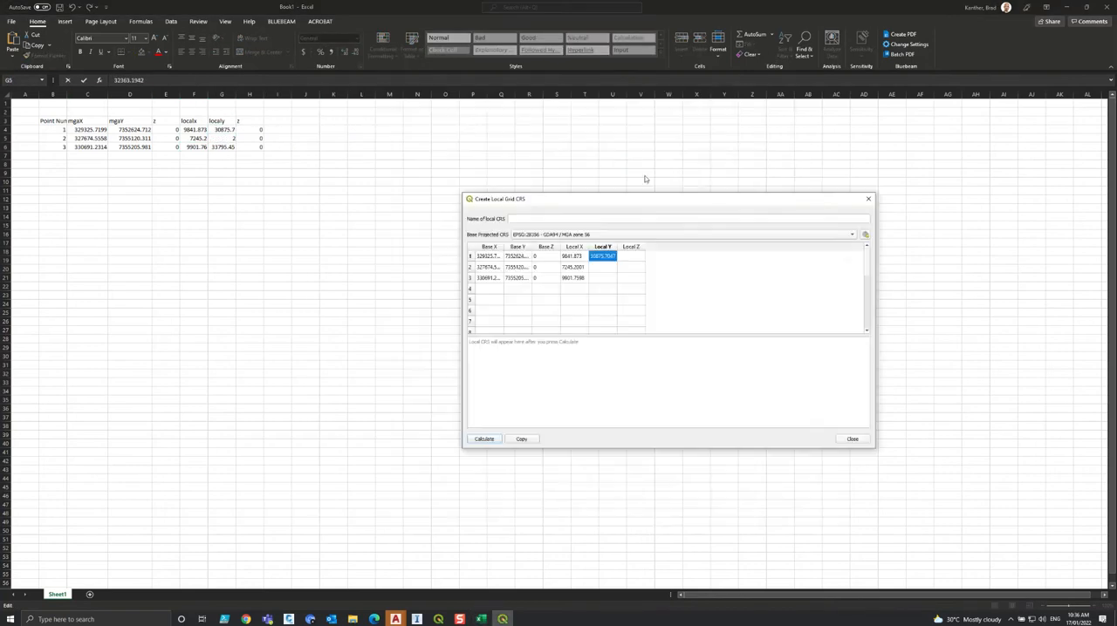
pyautogui.doubleClick(609, 267)
pyautogui.hotkey('ctrl', 'v')
# Copy point 3's local y value 33795.451 from the Excel table into Local Y of row 3.
pyautogui.hotkey('alt', 'Tab')
pyautogui.click(224, 147)
pyautogui.hotkey('ctrl', 'c')
pyautogui.hotkey('alt', 'Tab')
pyautogui.doubleClick(608, 278)
pyautogui.hotkey('ctrl', 'v')
# Enter 0 as Local Z for all three points in the local grid table.
pyautogui.click(636, 257)
pyautogui.write('0')
pyautogui.click(636, 268)
pyautogui.write('0')
pyautogui.click(631, 312)
# Name the local CRS RMD Local Grid and calculate its definition.
pyautogui.click(527, 218)
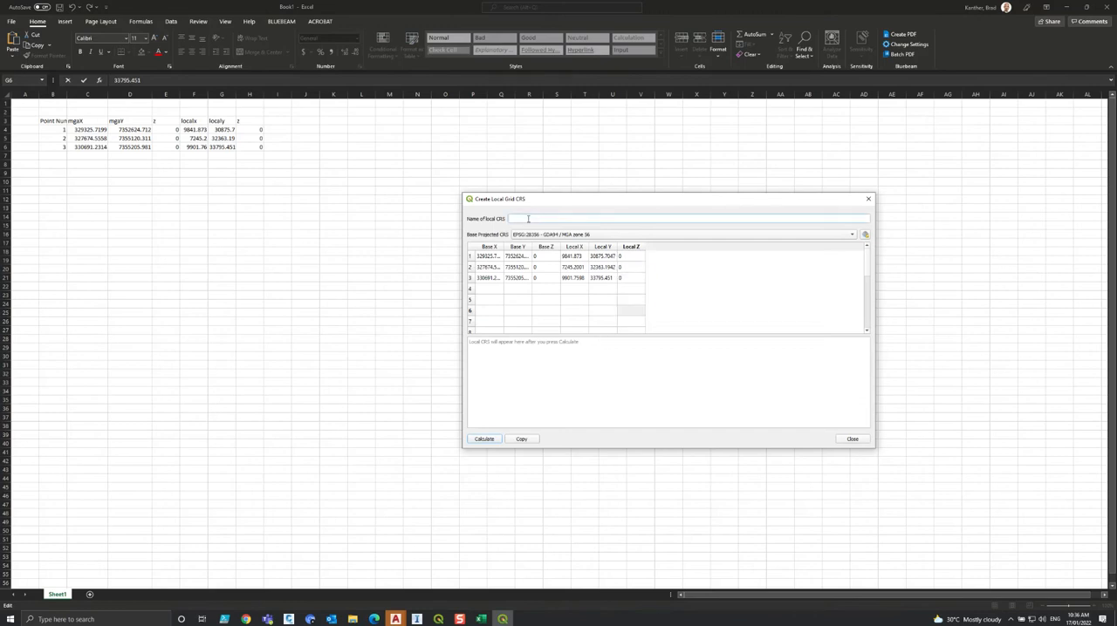
pyautogui.write('Local')
pyautogui.write('RMD Local')
pyautogui.click(486, 440)
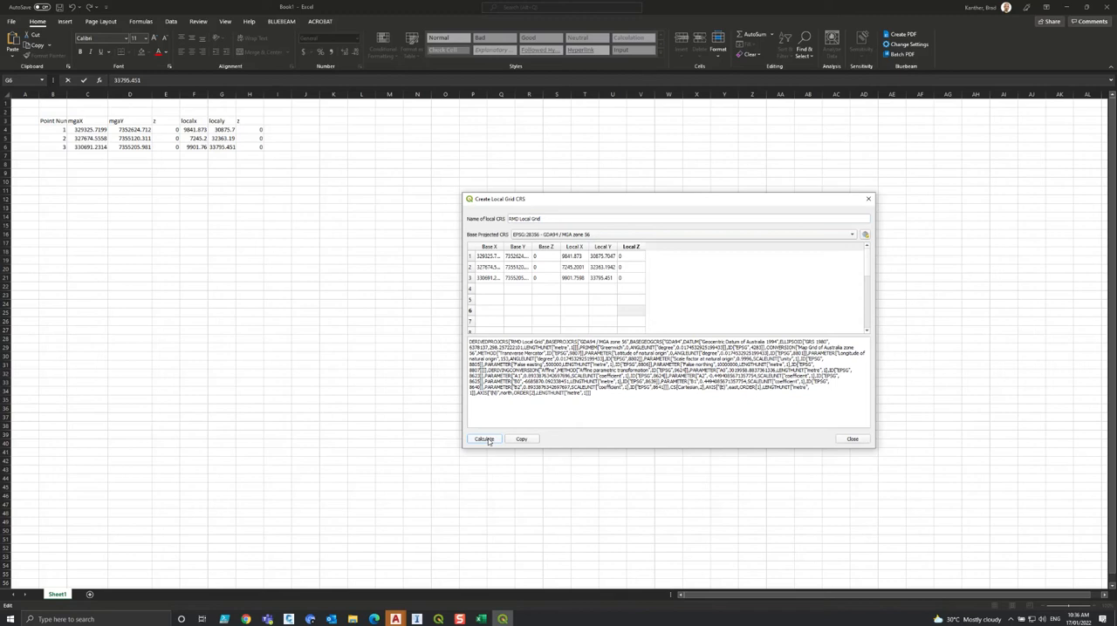
# Copy the full calculated CRS definition text of RMD Local Grid and close the Create Local Grid CRS dialog.
pyautogui.moveTo(612, 399); pyautogui.dragTo(448, 337)
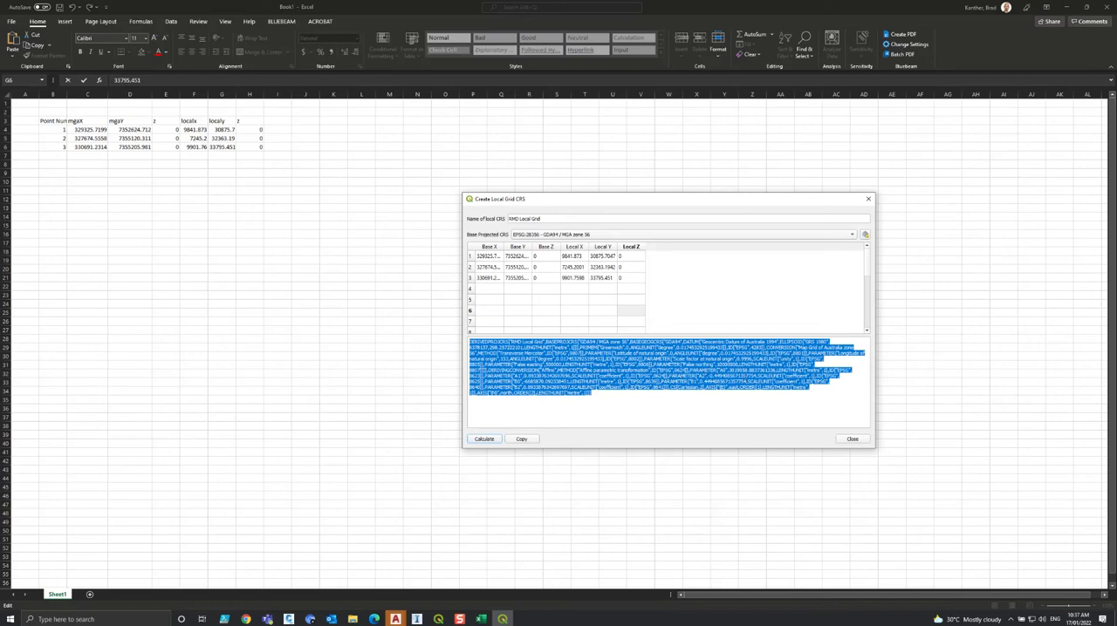
pyautogui.click(726, 372)
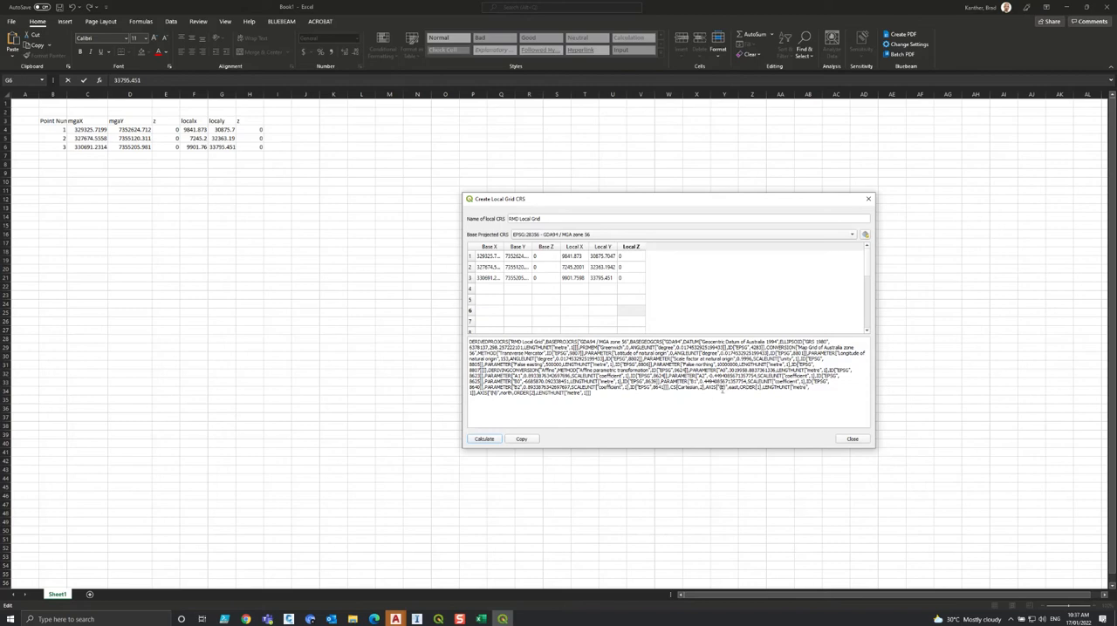
pyautogui.hotkey('ctrl', 'a')
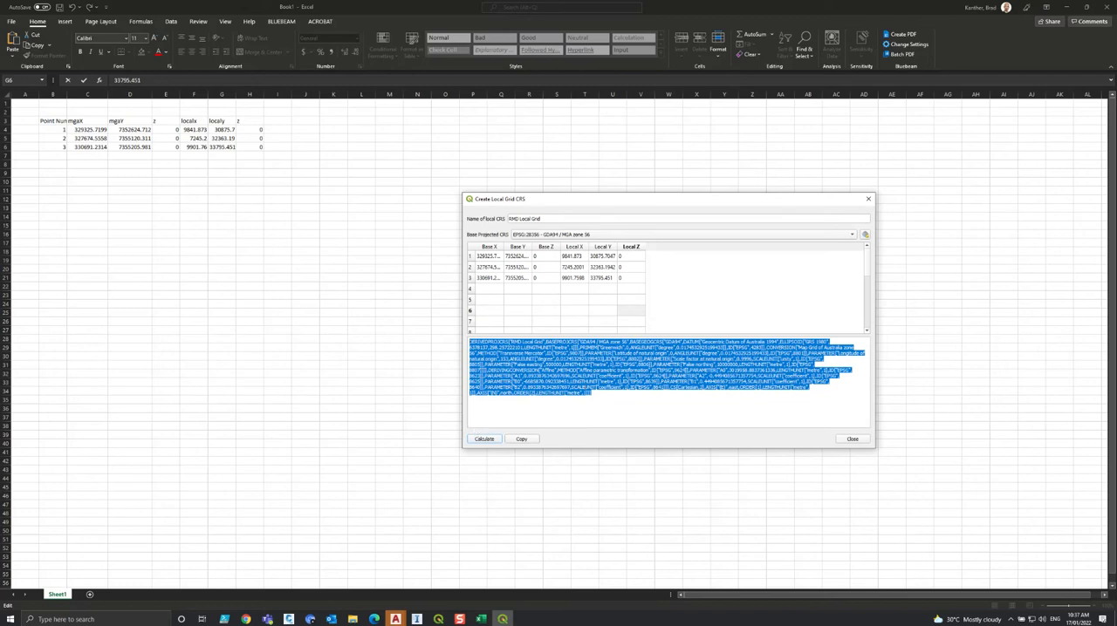
pyautogui.click(532, 442)
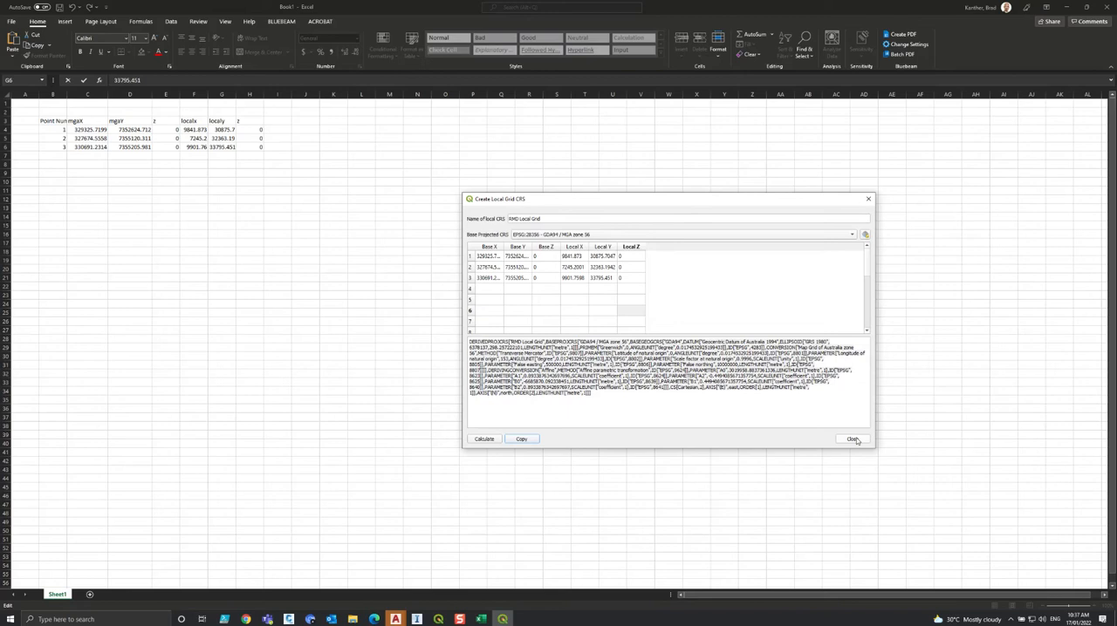
pyautogui.click(852, 439)
# Switch to QGIS and add a new custom coordinate reference system named RMD Local Grid.
pyautogui.click(438, 620)
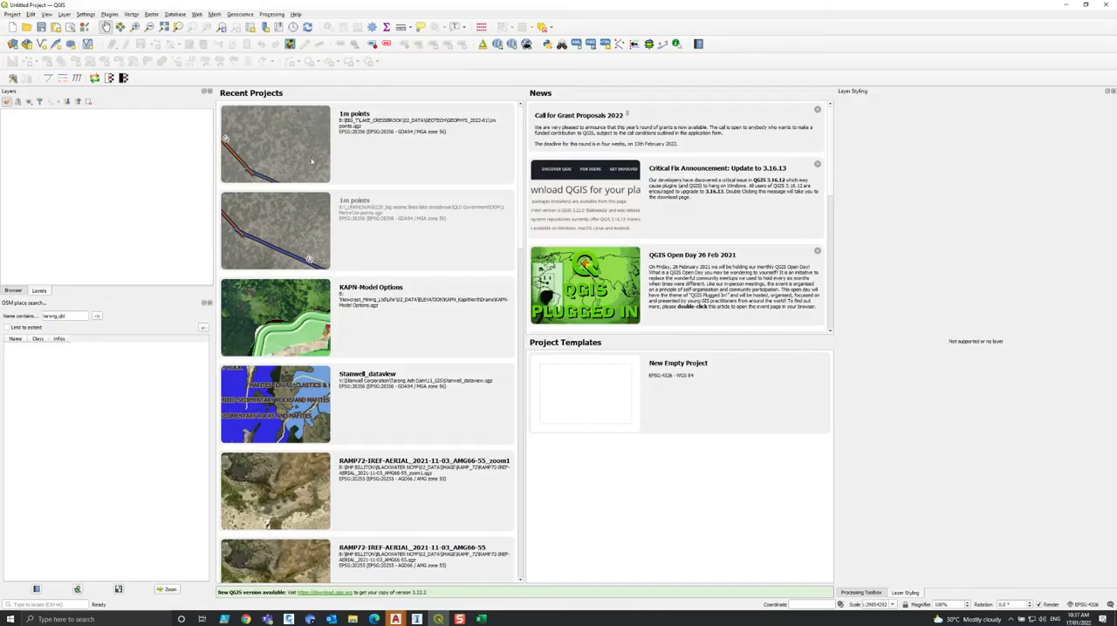
pyautogui.click(86, 15)
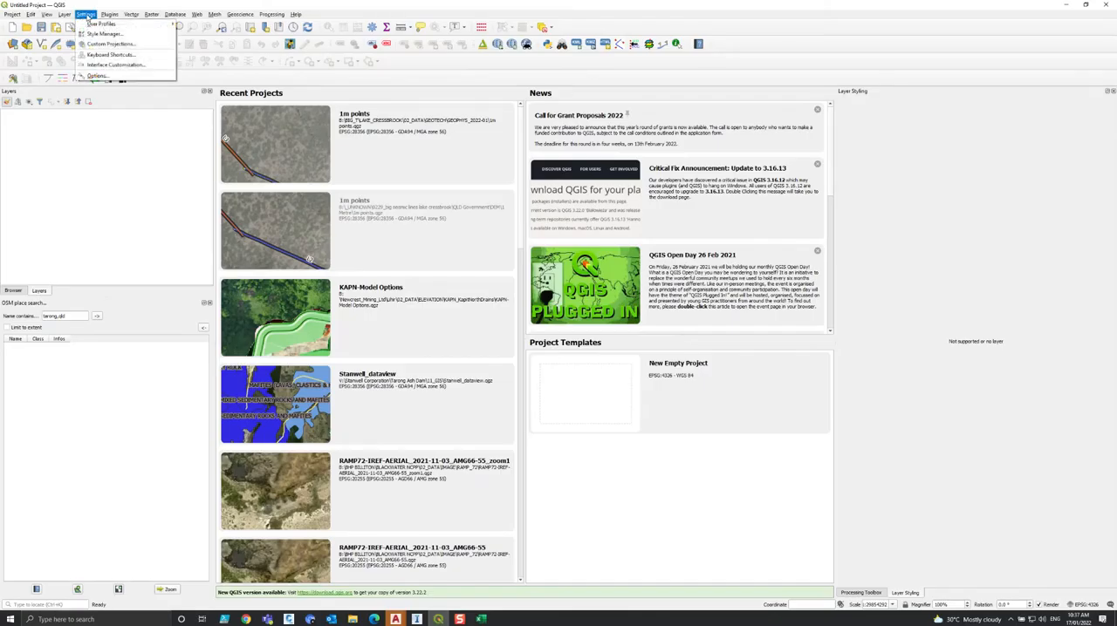
pyautogui.click(92, 44)
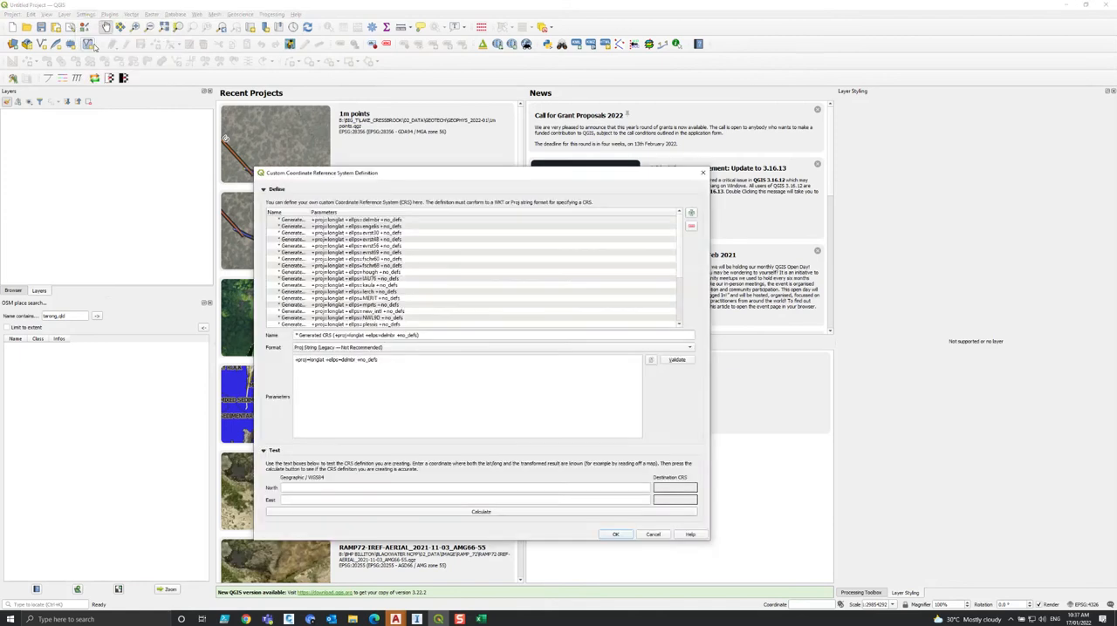
pyautogui.click(692, 213)
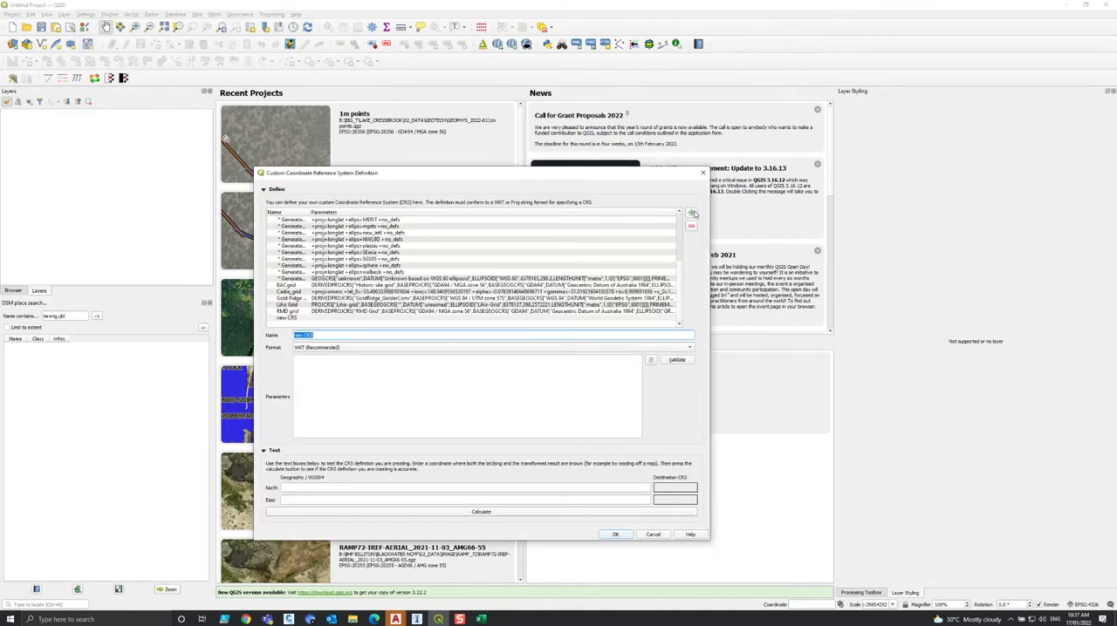
pyautogui.write('RMD Local Grid')
# Set the RMD Local Grid format to WKT (Recommended), paste the copied definition as its parameters, and validate it.
pyautogui.click(352, 348)
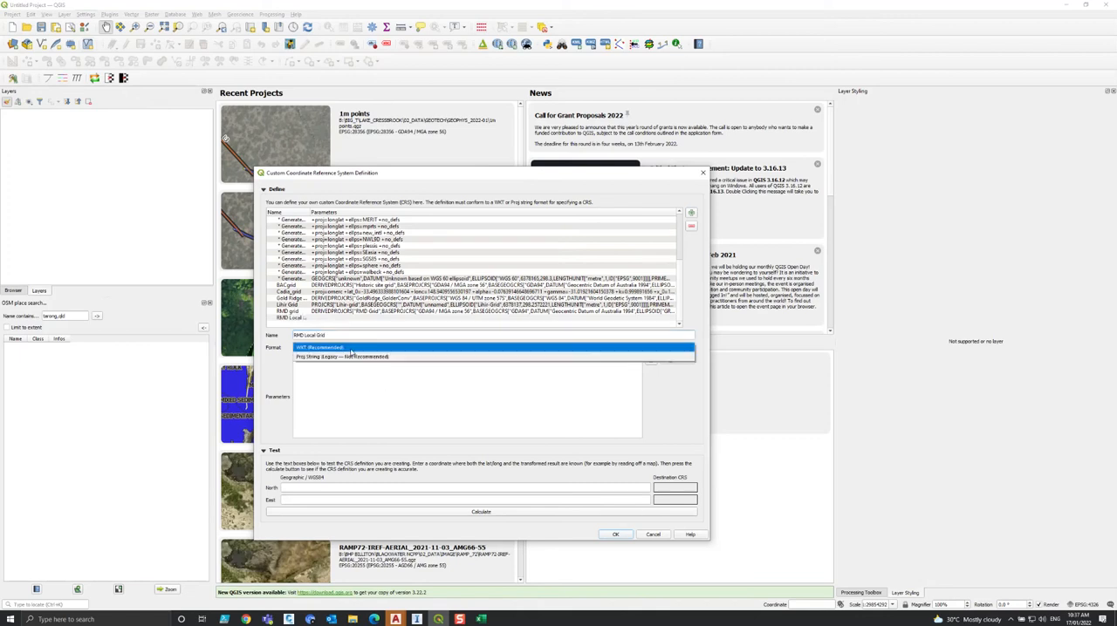
pyautogui.click(317, 350)
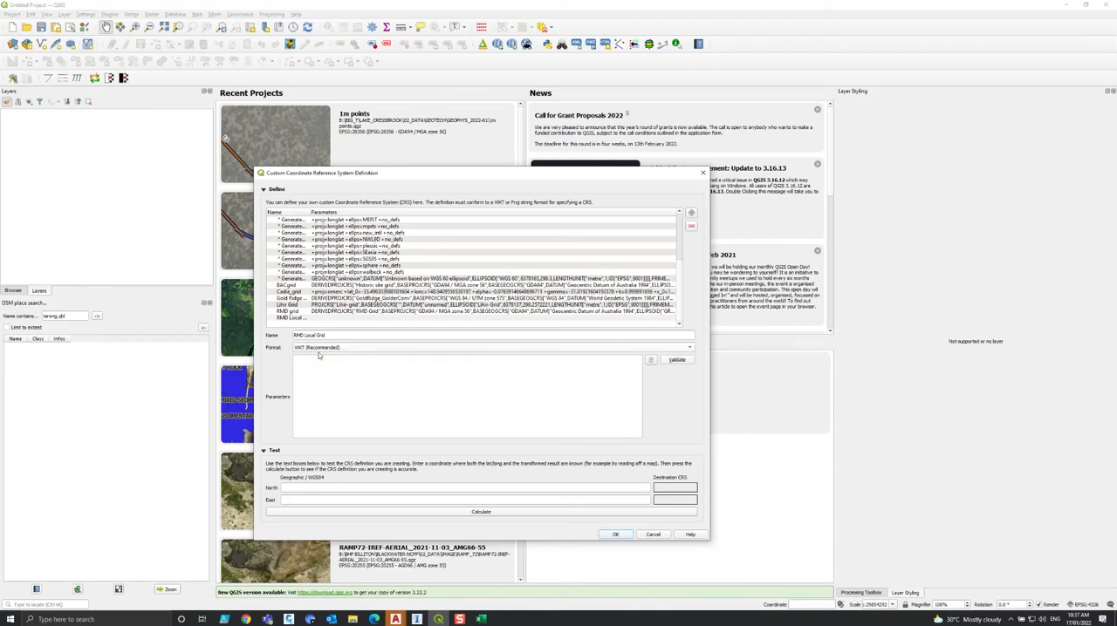
pyautogui.hotkey('ctrl', 'v')
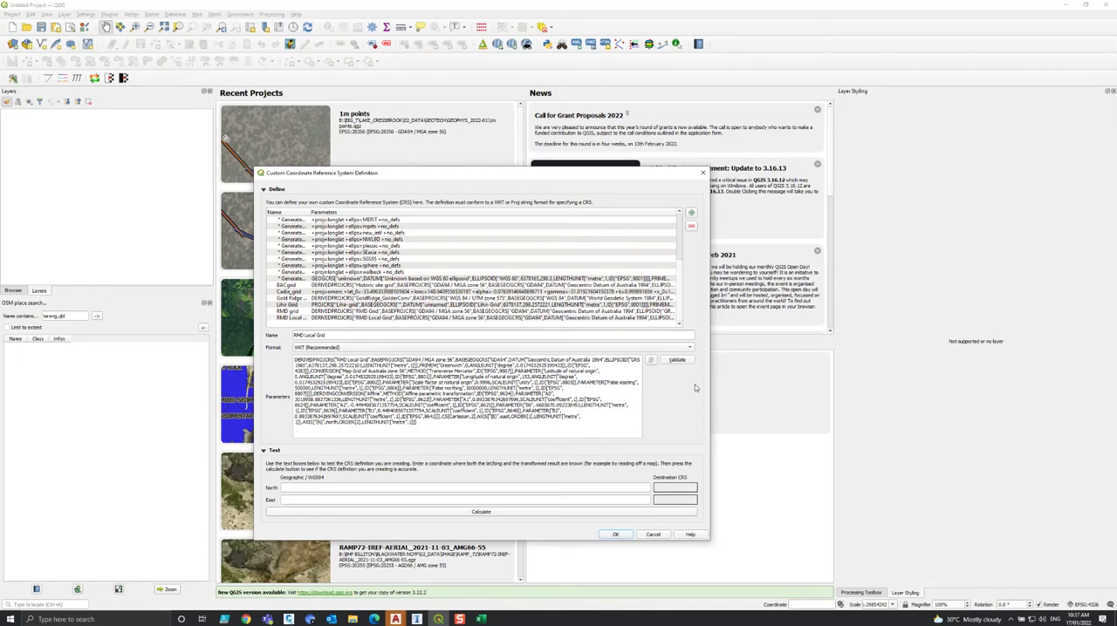
pyautogui.click(677, 360)
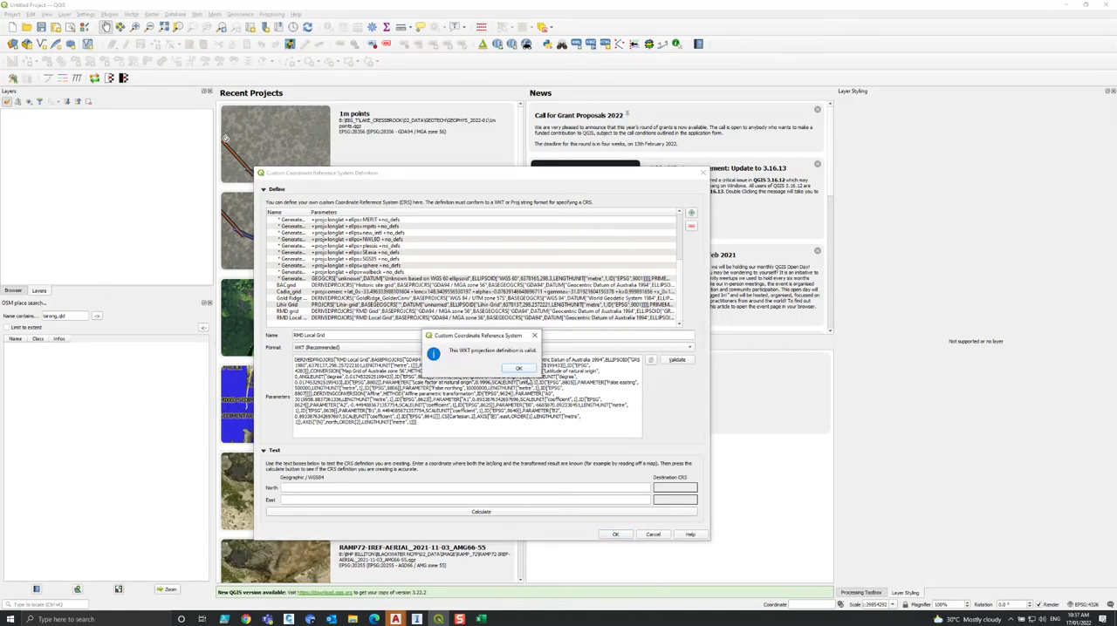
pyautogui.click(520, 369)
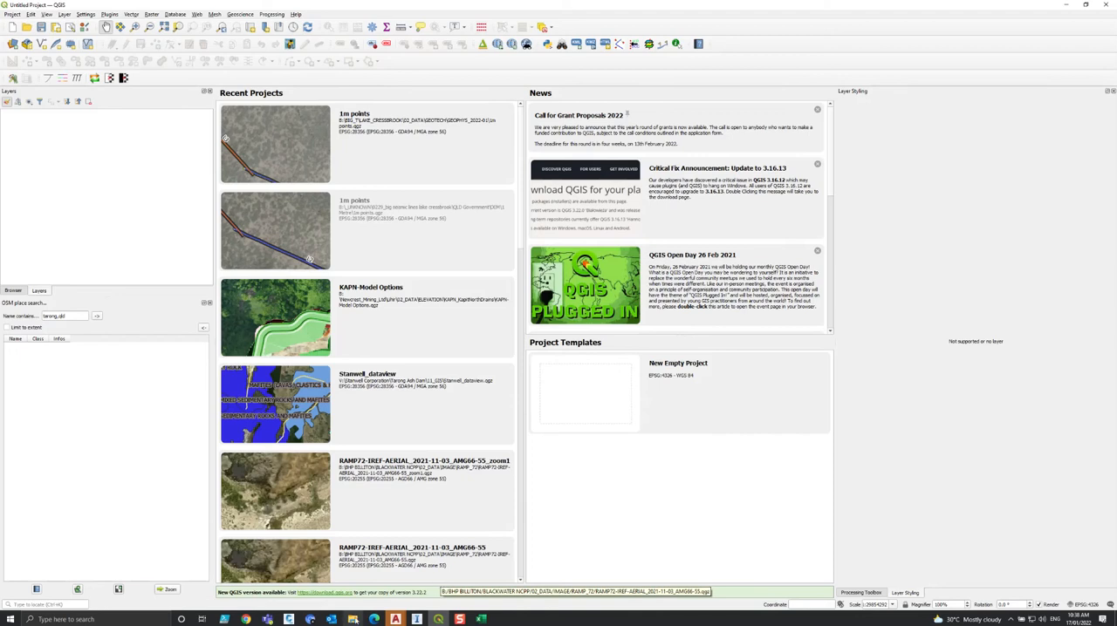
# Add RMD_mga_bounds.dxf from the 005-Local Coordinate System Datums folder to the empty QGIS project.
pyautogui.moveTo(352, 619)
pyautogui.click(353, 592)
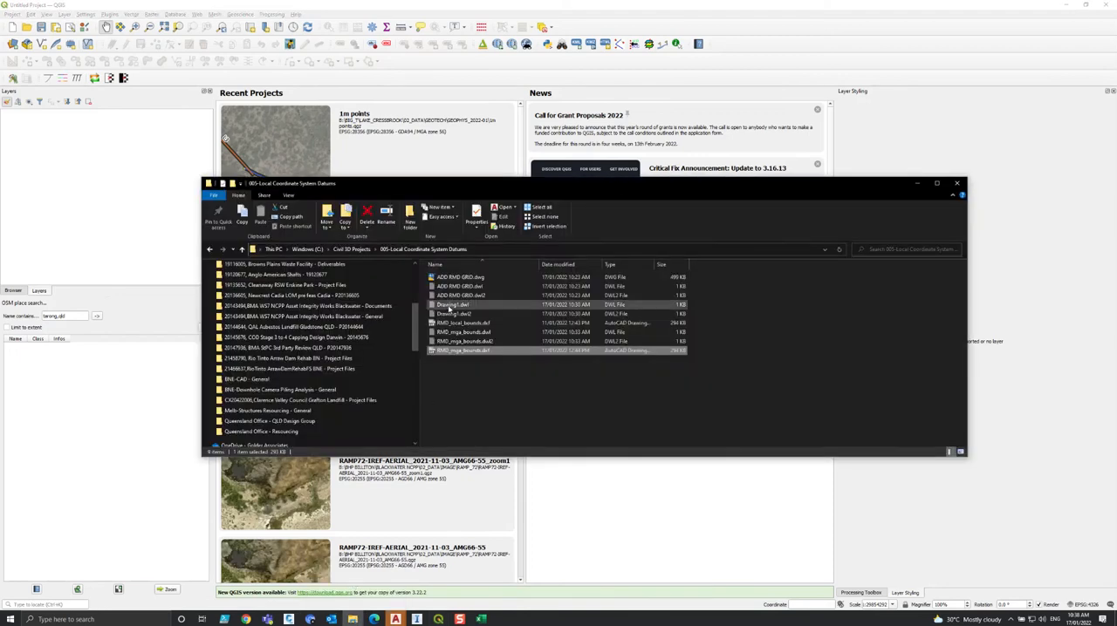
pyautogui.moveTo(630, 190); pyautogui.dragTo(911, 184)
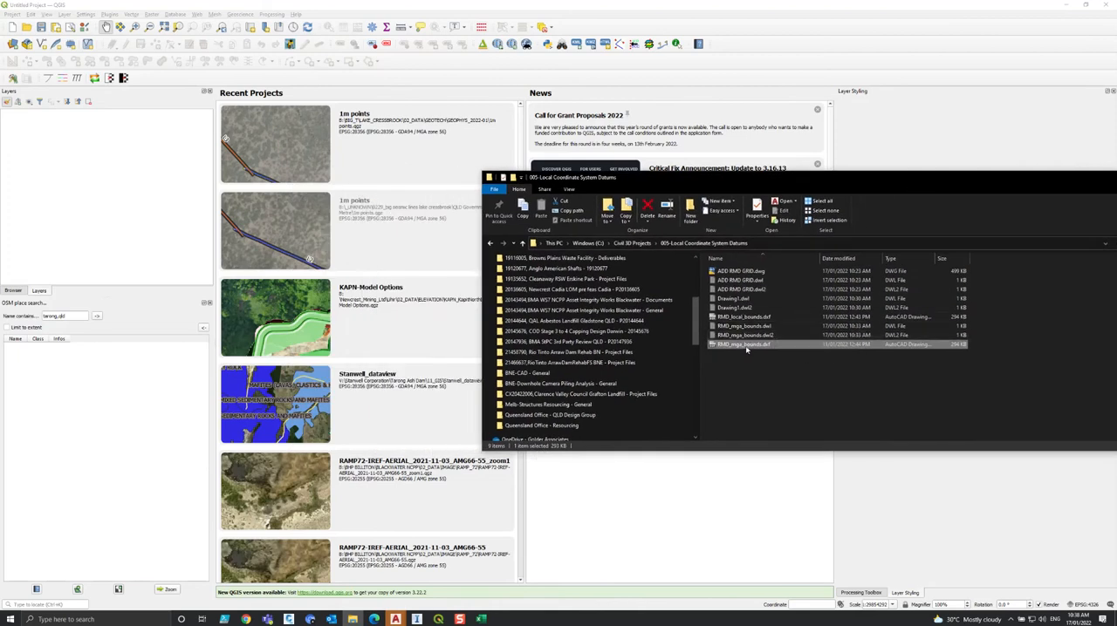
pyautogui.moveTo(743, 348); pyautogui.dragTo(163, 204)
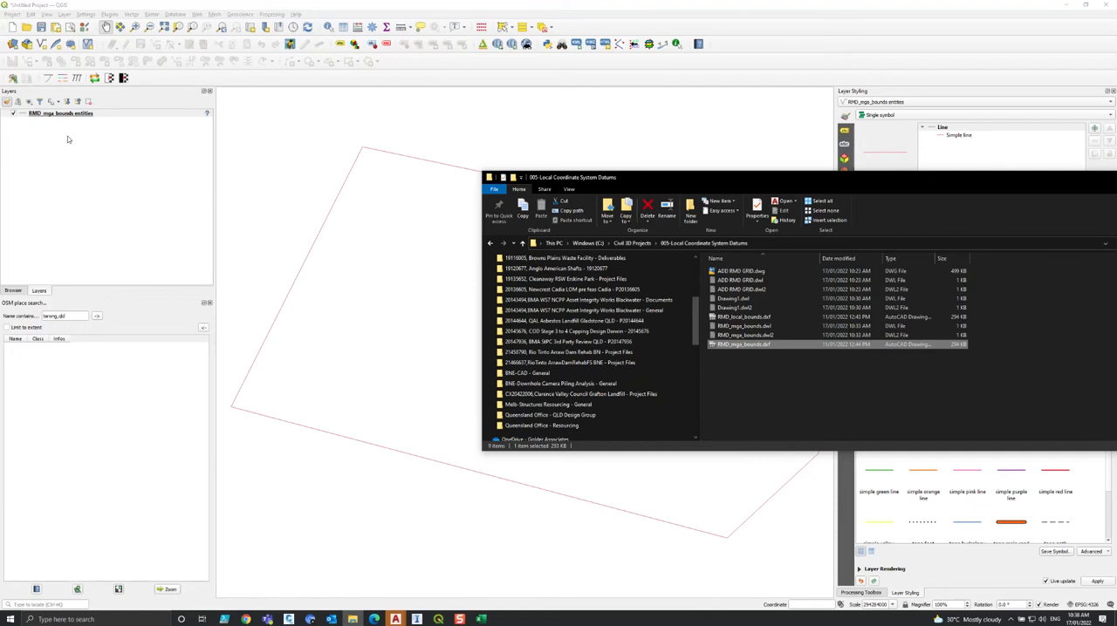
# Assign the GDA94 / MGA zone 56 coordinate reference system to the RMD_mga_bounds entities layer.
pyautogui.click(70, 117)
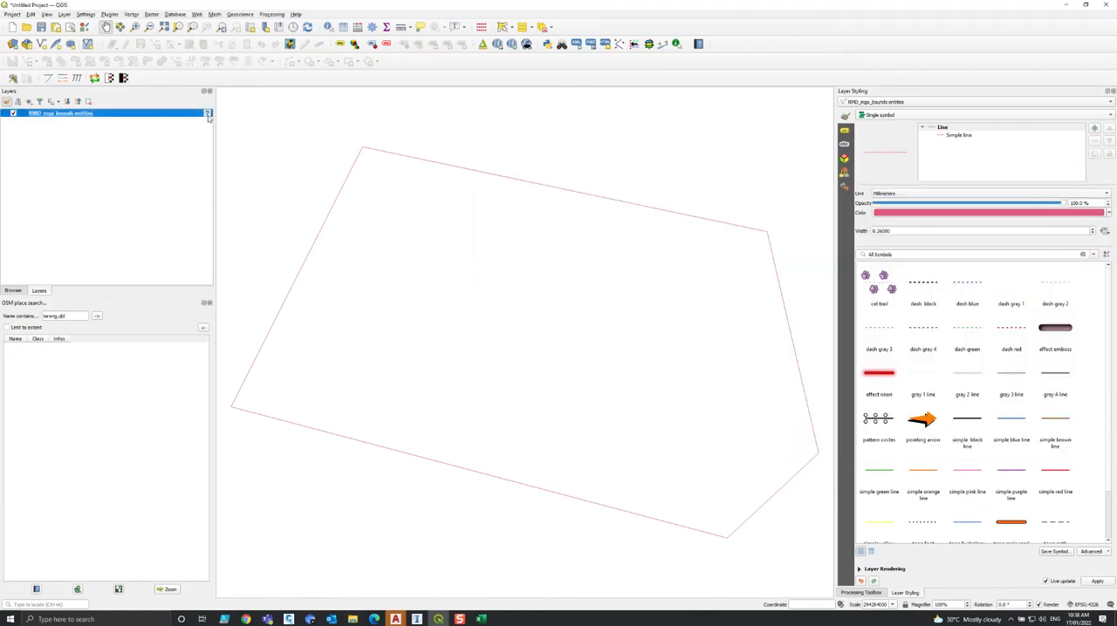
pyautogui.moveTo(209, 116)
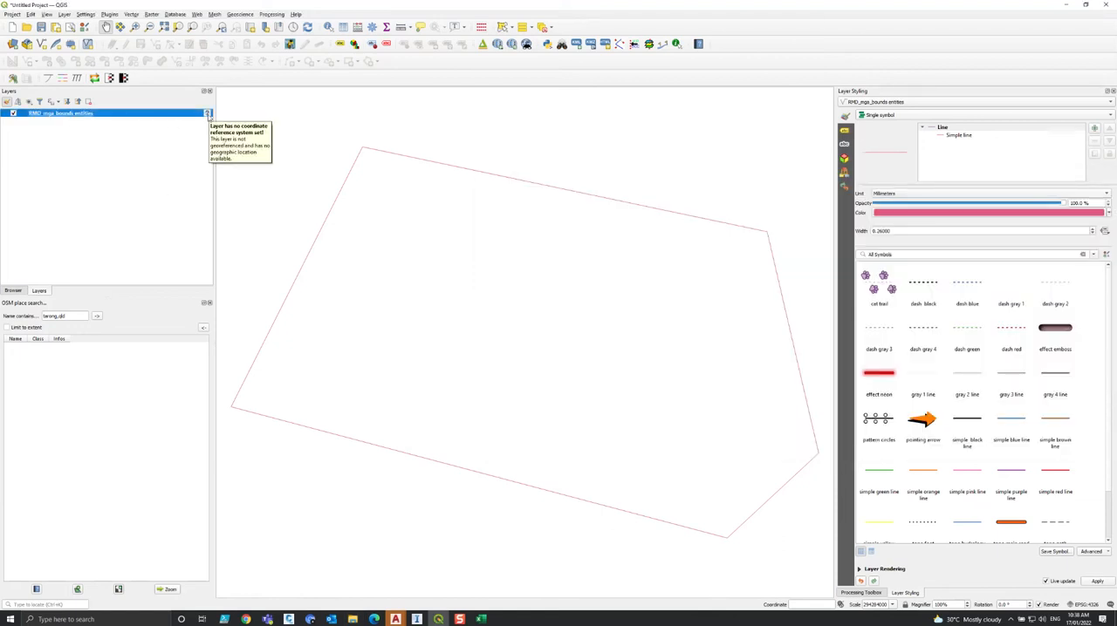
pyautogui.click(209, 116)
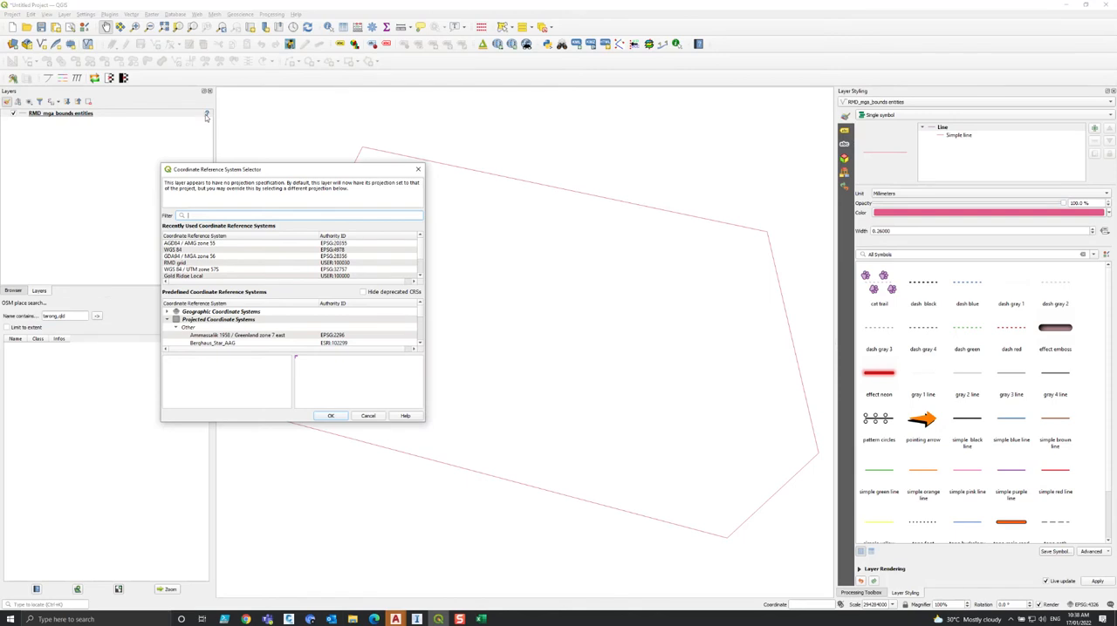
pyautogui.click(217, 257)
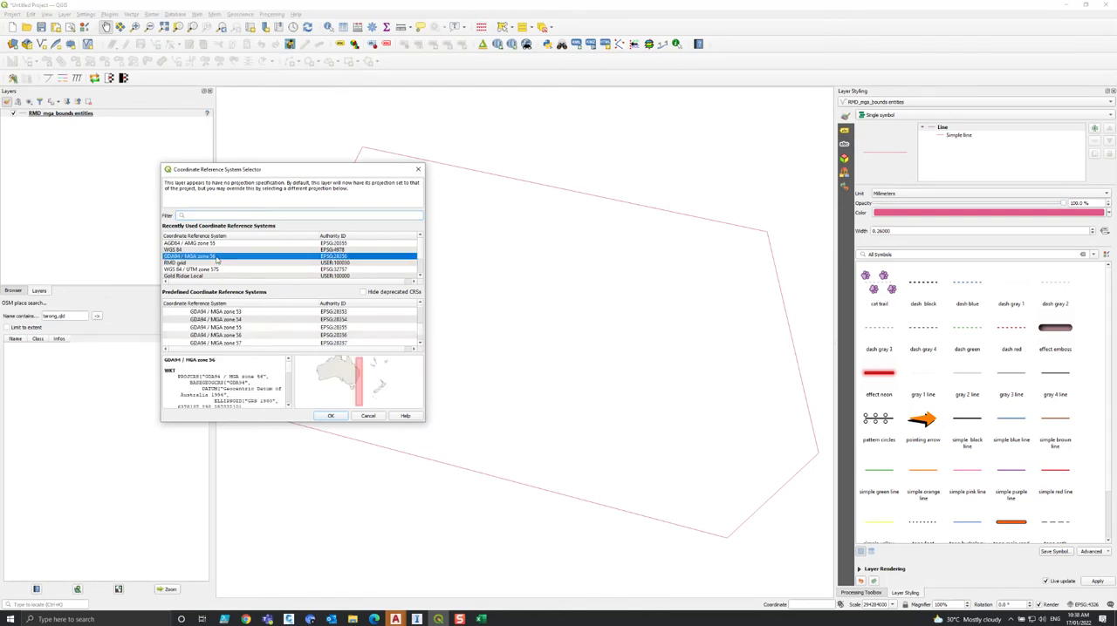
pyautogui.doubleClick(222, 257)
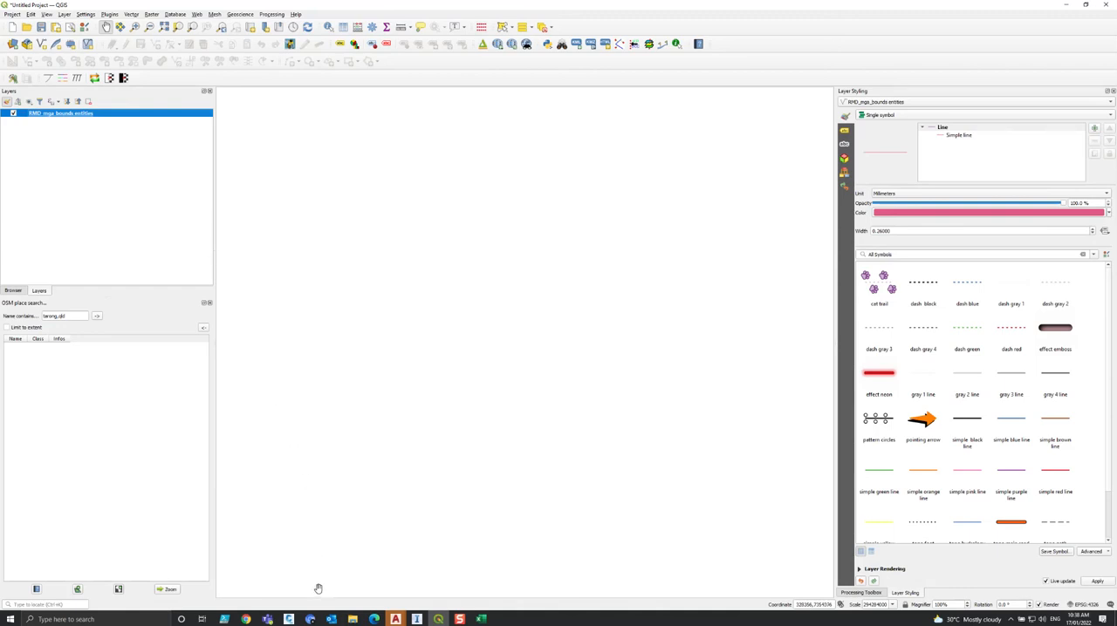
# Add RMD_local_bounds.dxf from the same folder to the QGIS project.
pyautogui.moveTo(353, 619)
pyautogui.click(352, 584)
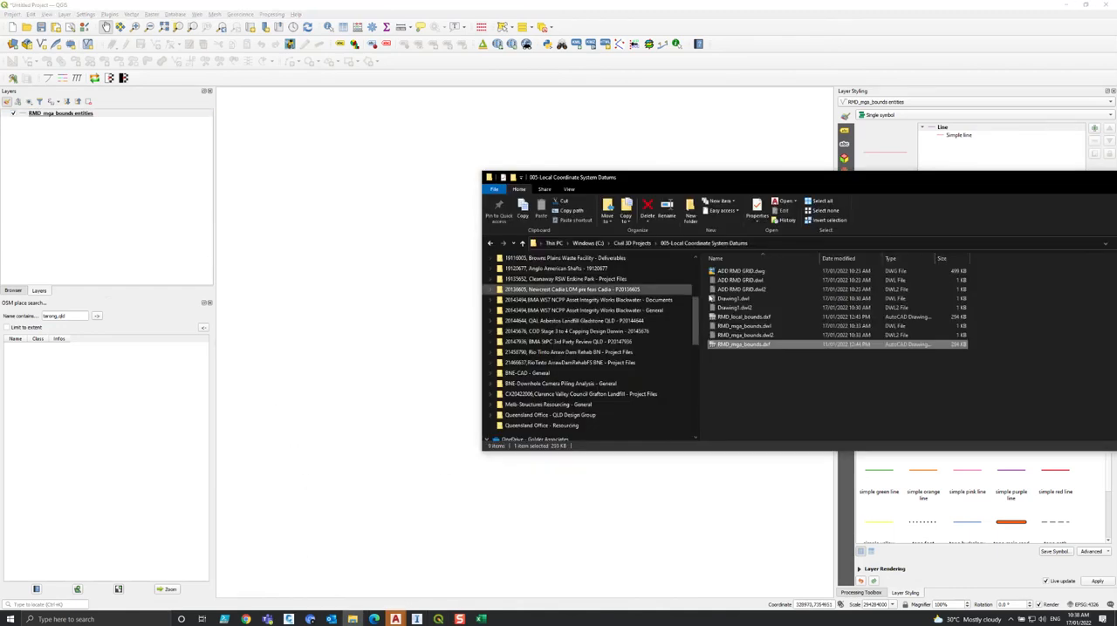
pyautogui.click(743, 318)
pyautogui.moveTo(767, 319); pyautogui.dragTo(309, 250)
# Assign the user-defined RMD Local Grid coordinate reference system to the RMD_local_bounds entities layer.
pyautogui.click(175, 114)
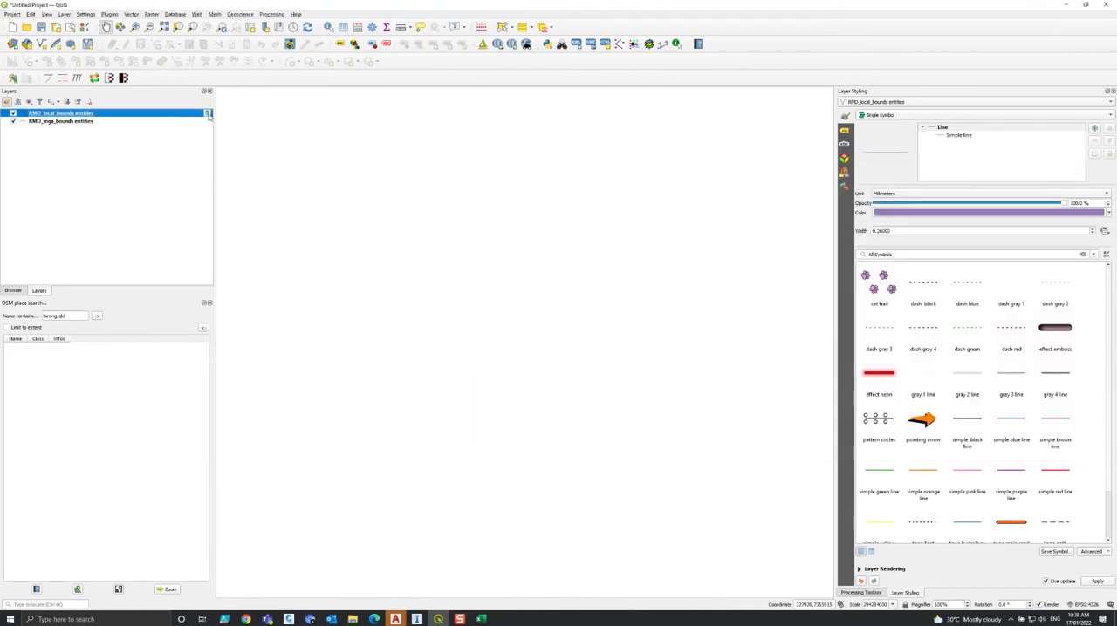
pyautogui.click(207, 114)
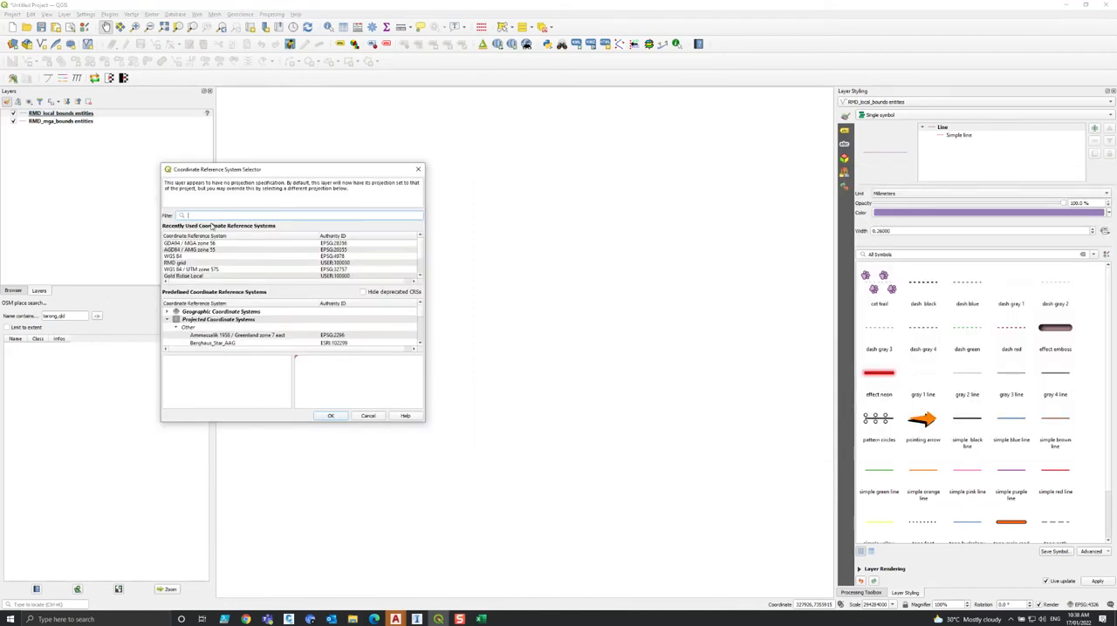
pyautogui.write('rmd')
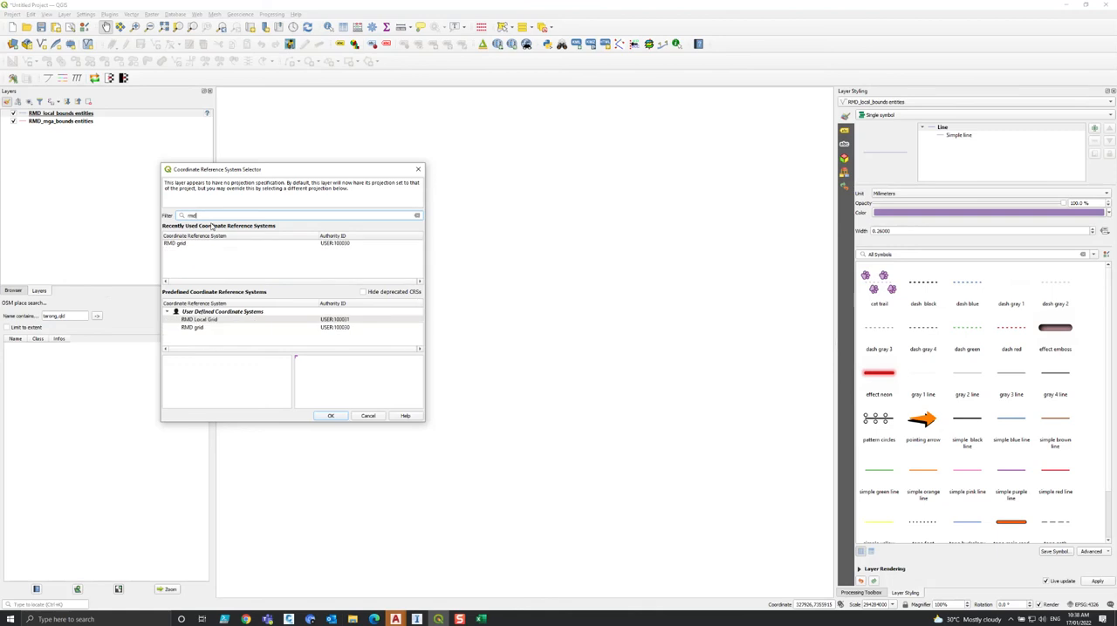
pyautogui.click(214, 321)
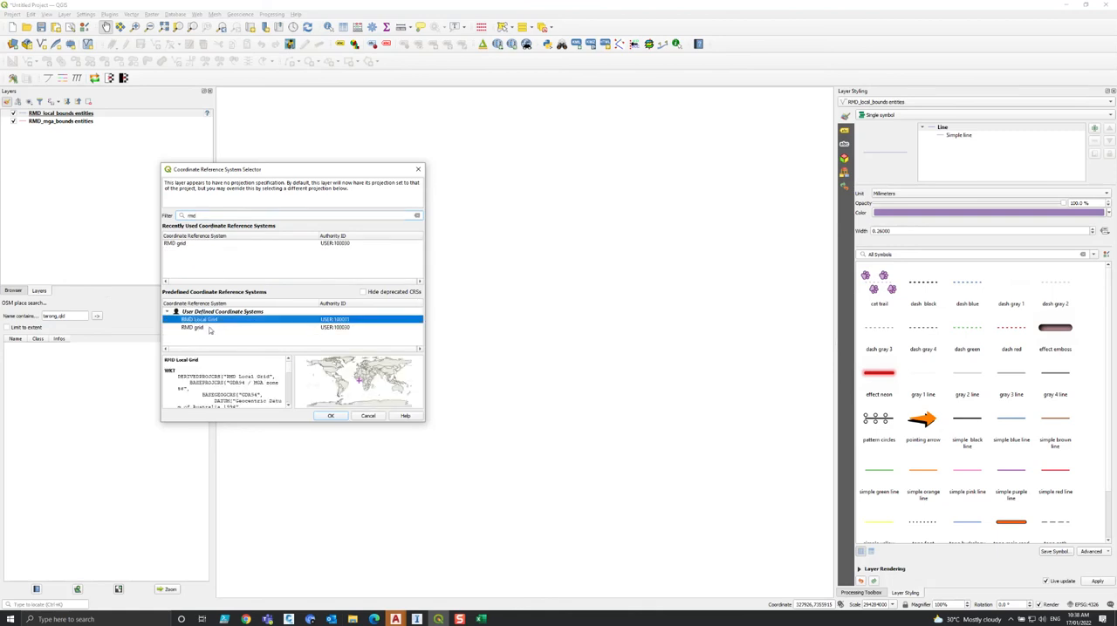
pyautogui.press('Return')
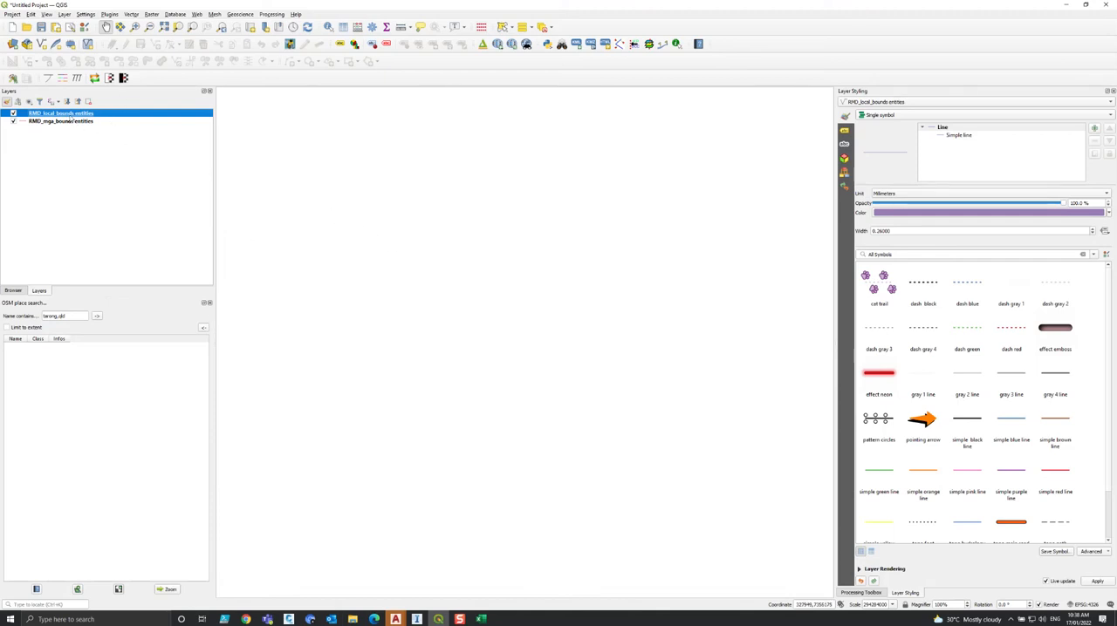
pyautogui.rightClick(72, 115)
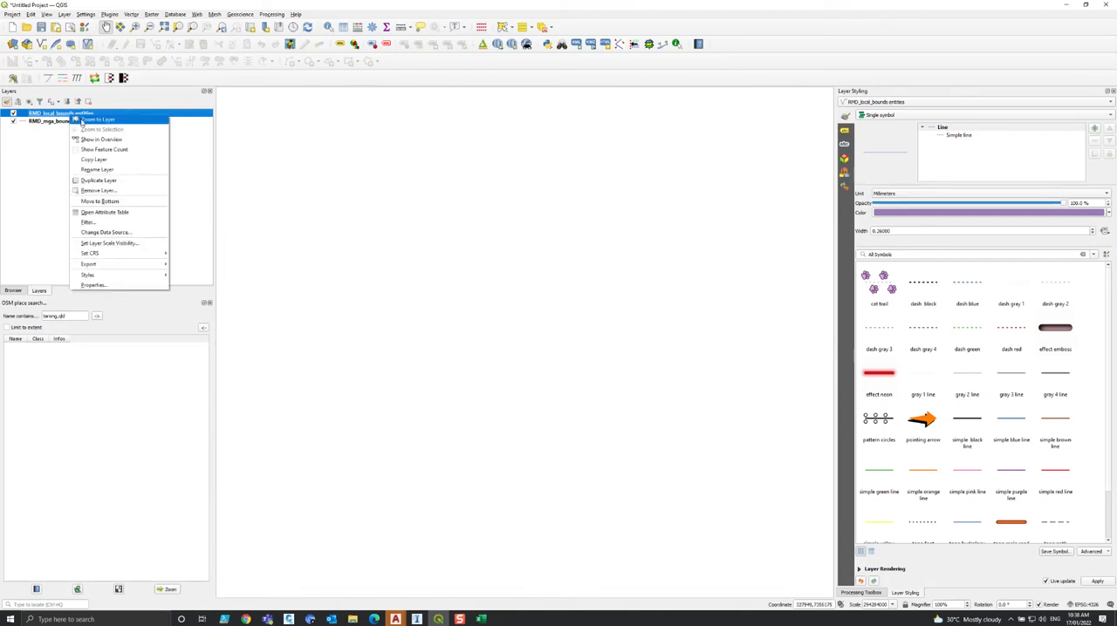
pyautogui.click(87, 122)
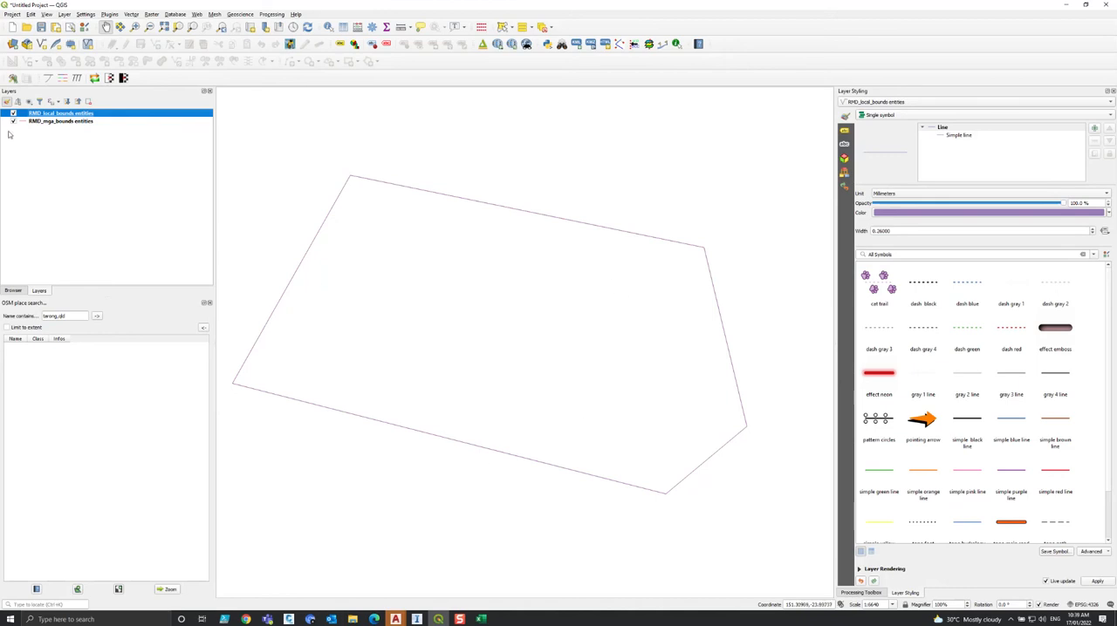
# Hide the RMD_mga_bounds entities layer and set the project's coordinate reference system to RMD Local Grid.
pyautogui.click(13, 122)
pyautogui.click(1092, 604)
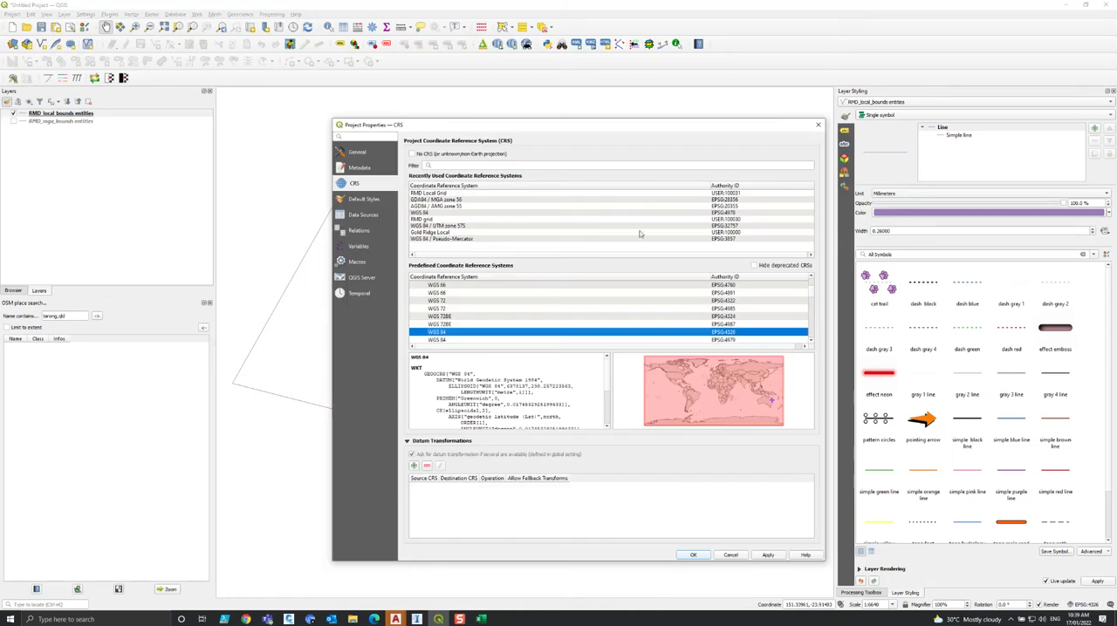
pyautogui.click(455, 165)
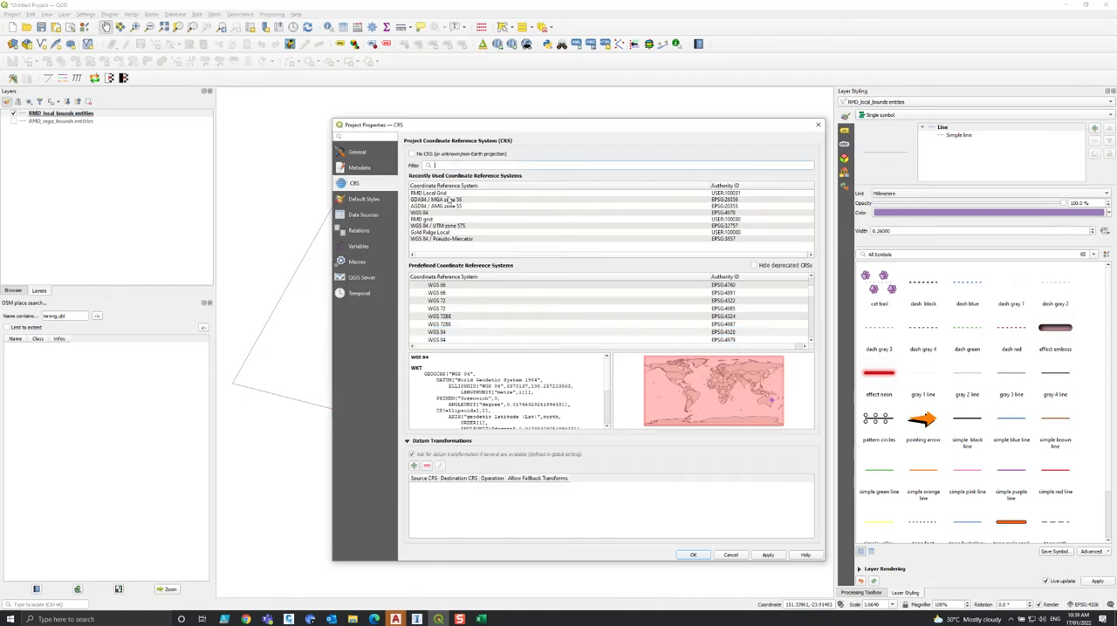
pyautogui.click(445, 196)
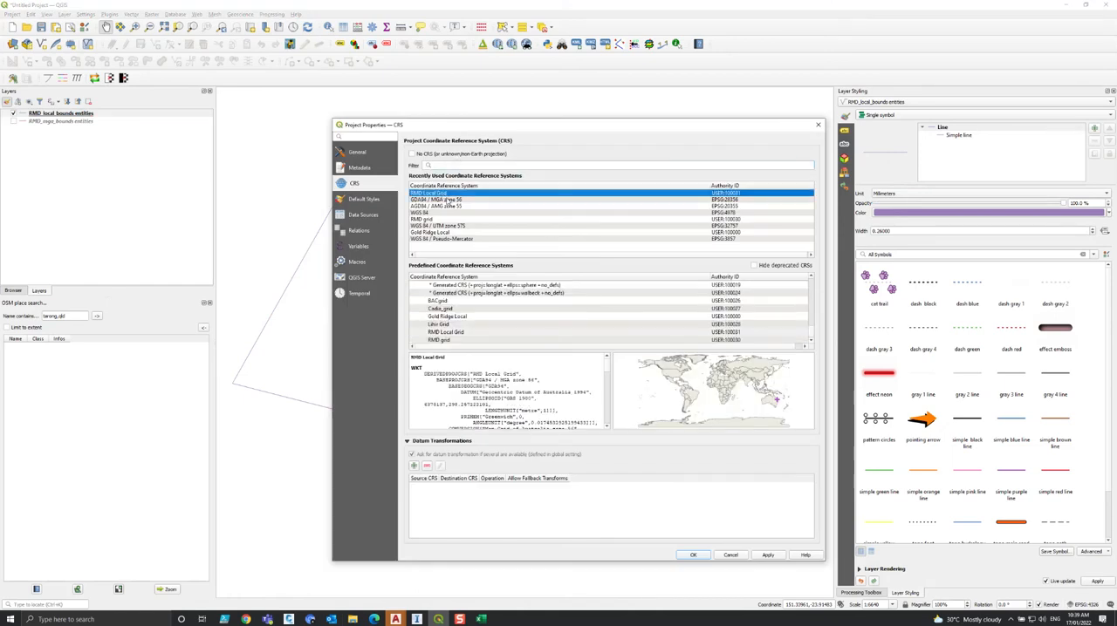
pyautogui.click(699, 554)
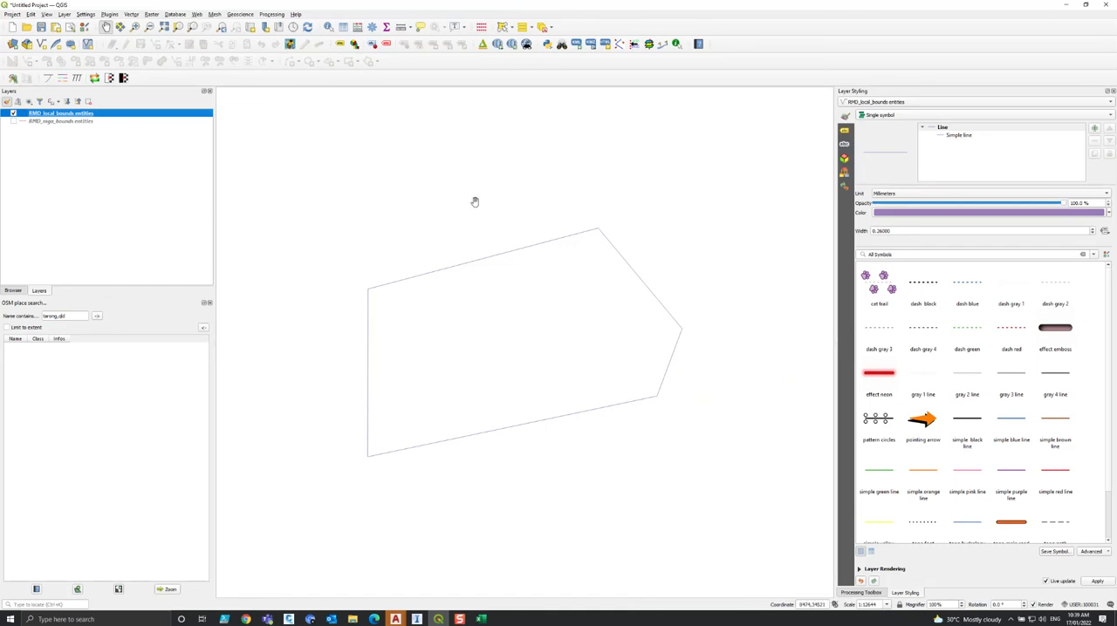
# Switch to the ADD RMD GRID drawing in Civil 3D to compare the local boundary's orientation, and return to the maximized QGIS window.
pyautogui.moveTo(653, 7); pyautogui.dragTo(1116, 86)
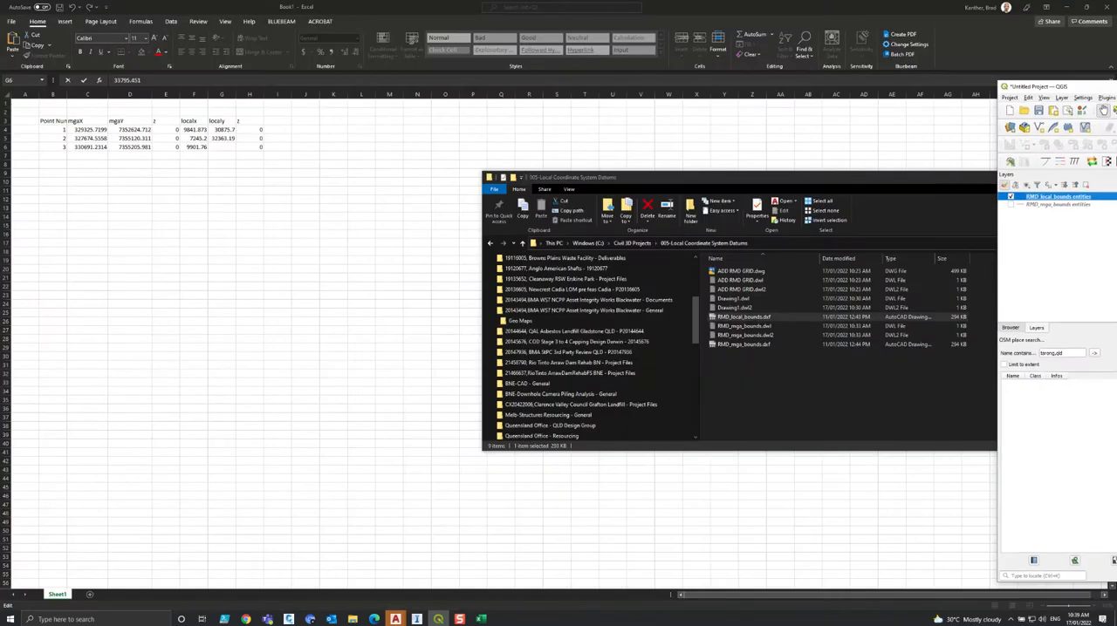
pyautogui.moveTo(395, 619)
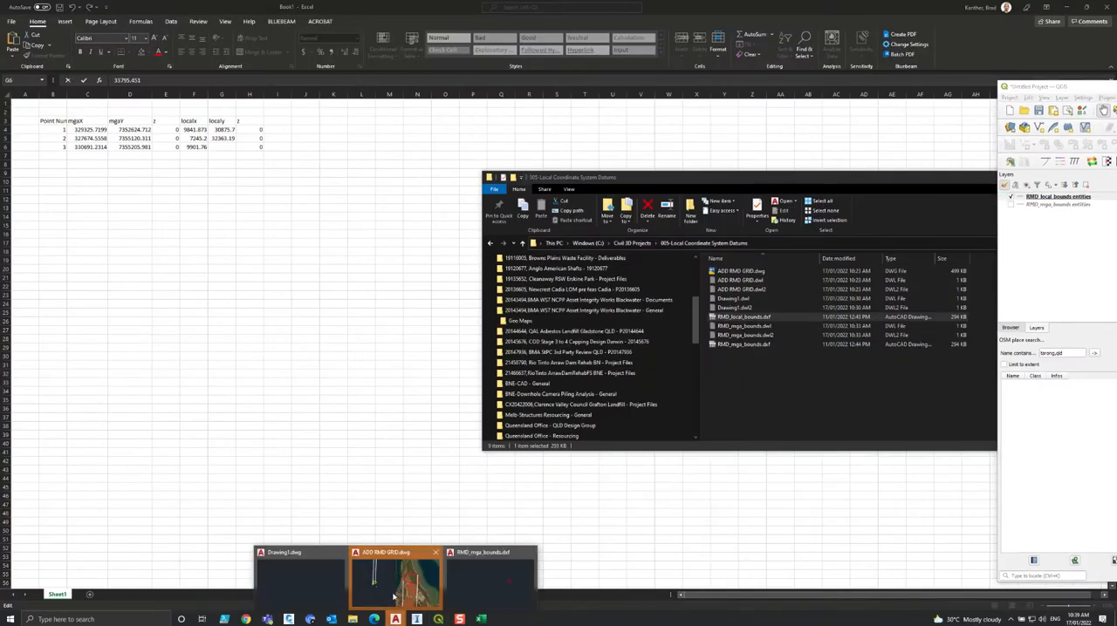
pyautogui.click(393, 589)
pyautogui.click(398, 343)
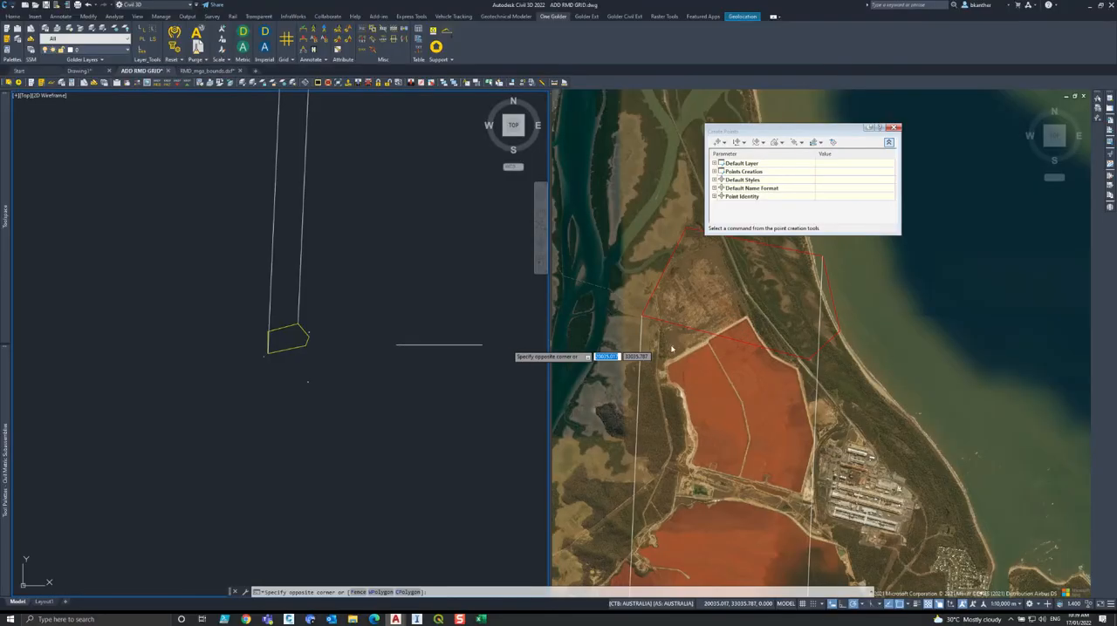
pyautogui.press('Escape')
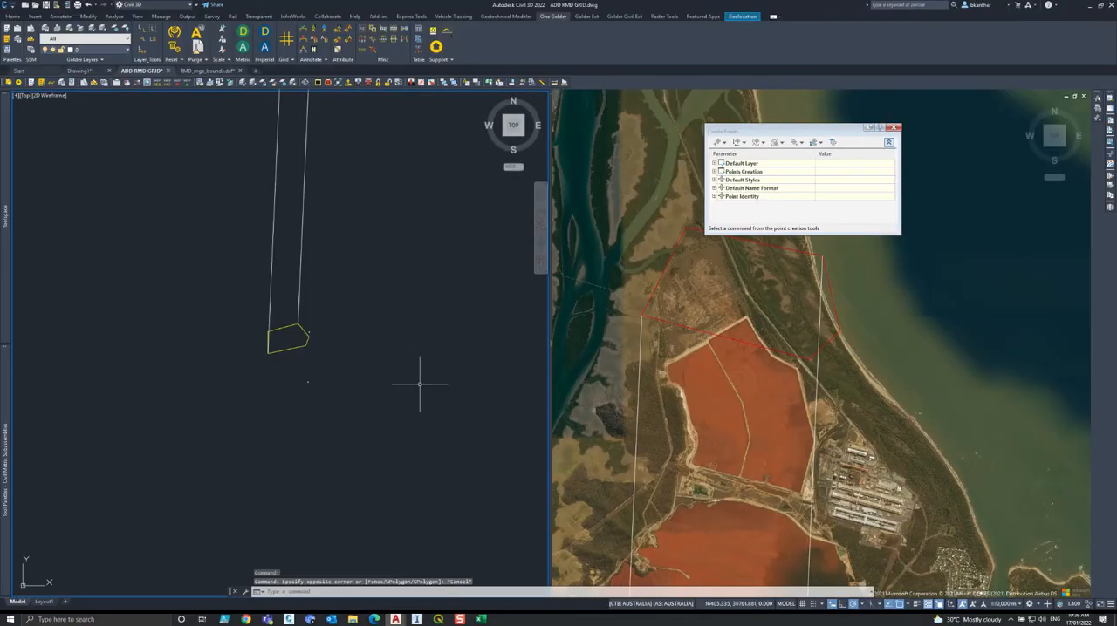
pyautogui.moveTo(1115, 85); pyautogui.dragTo(787, 90)
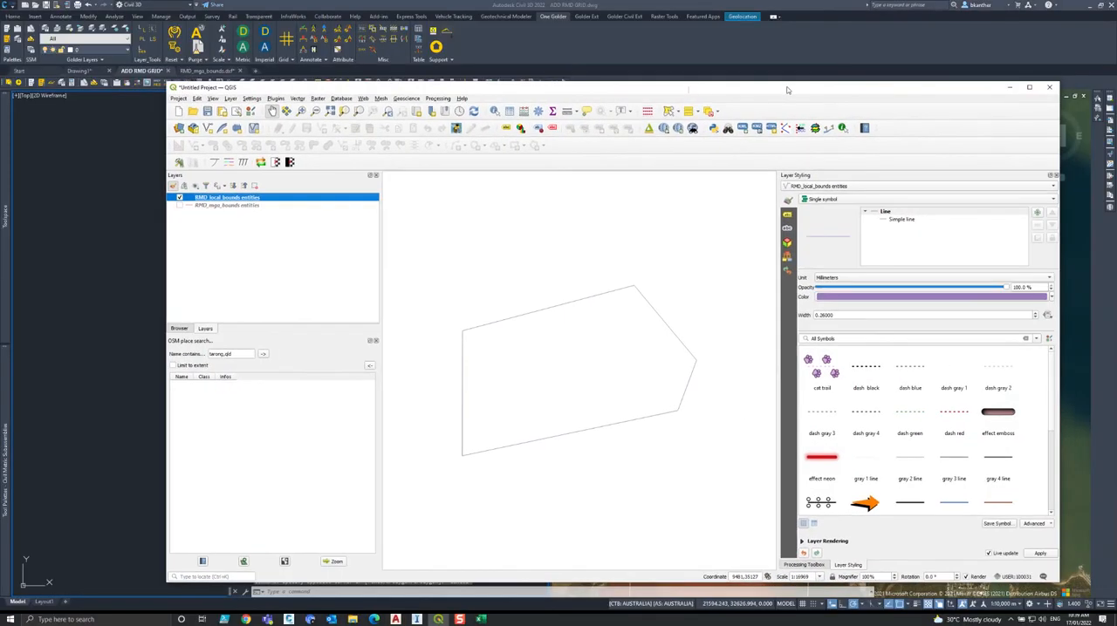
pyautogui.click(1028, 88)
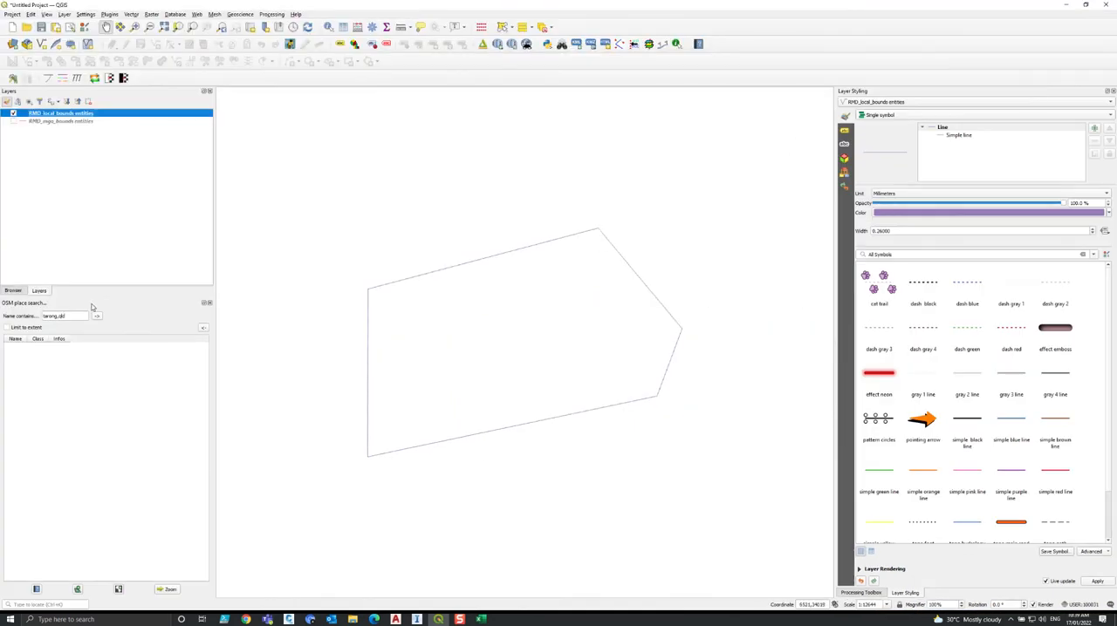
# Browse the XYZ Tiles sources and select World - ESRI Satellite Imagery.
pyautogui.click(14, 290)
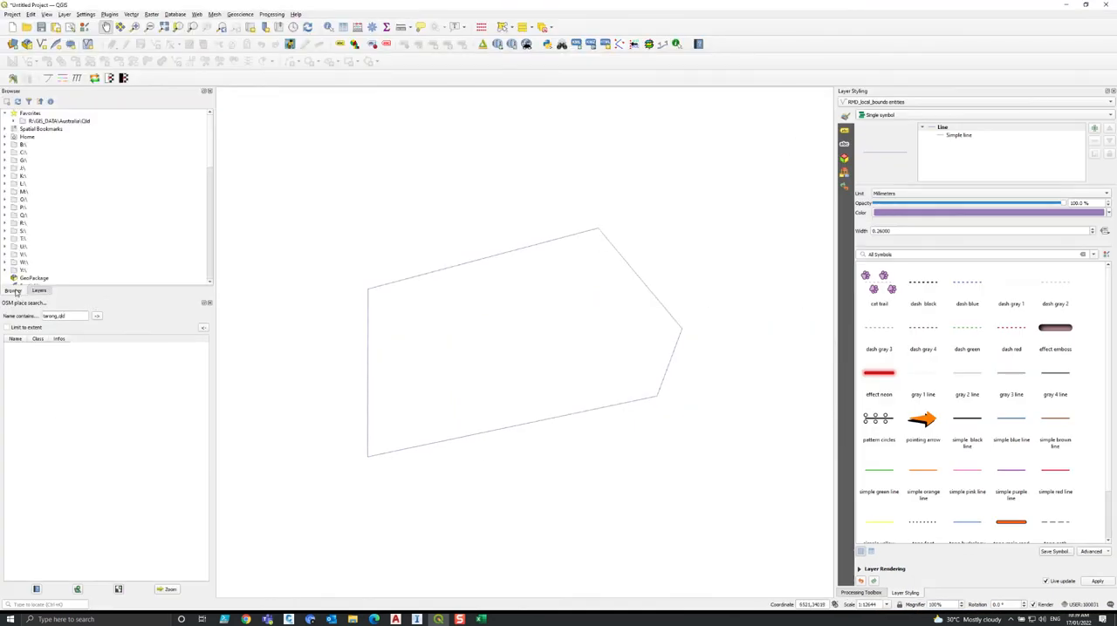
pyautogui.scroll(-6, 34, 217)
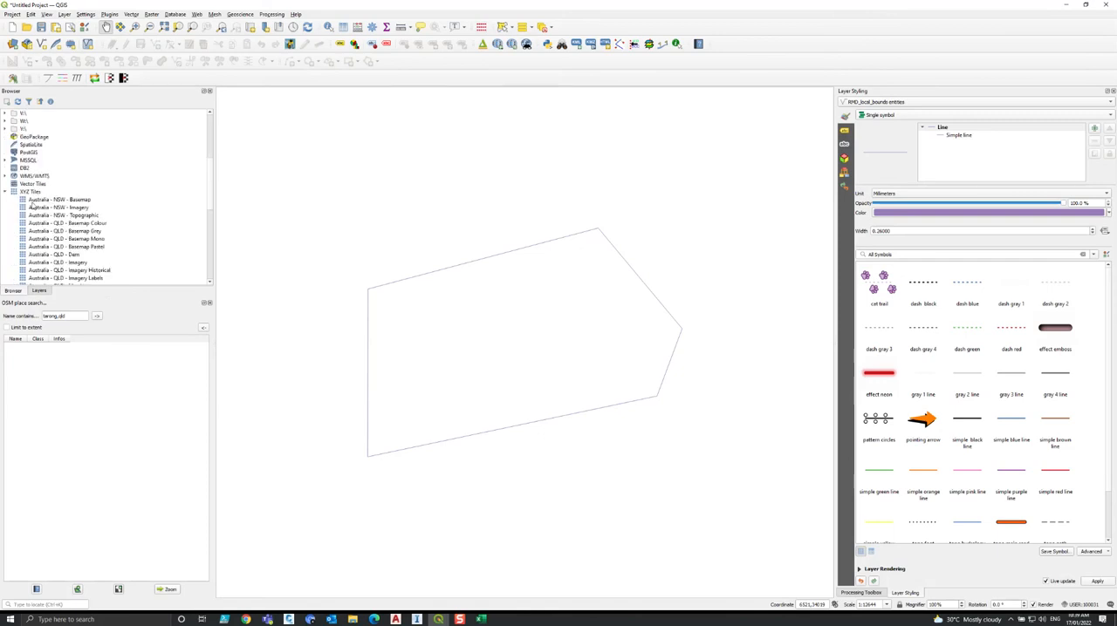
pyautogui.scroll(-6, 70, 248)
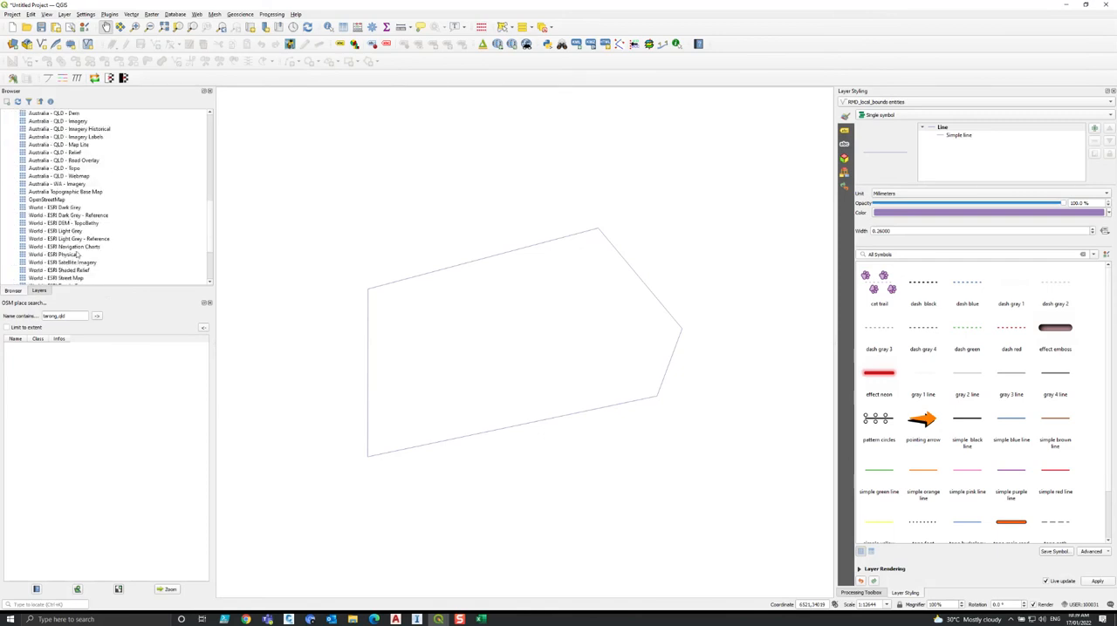
pyautogui.scroll(-1, 78, 257)
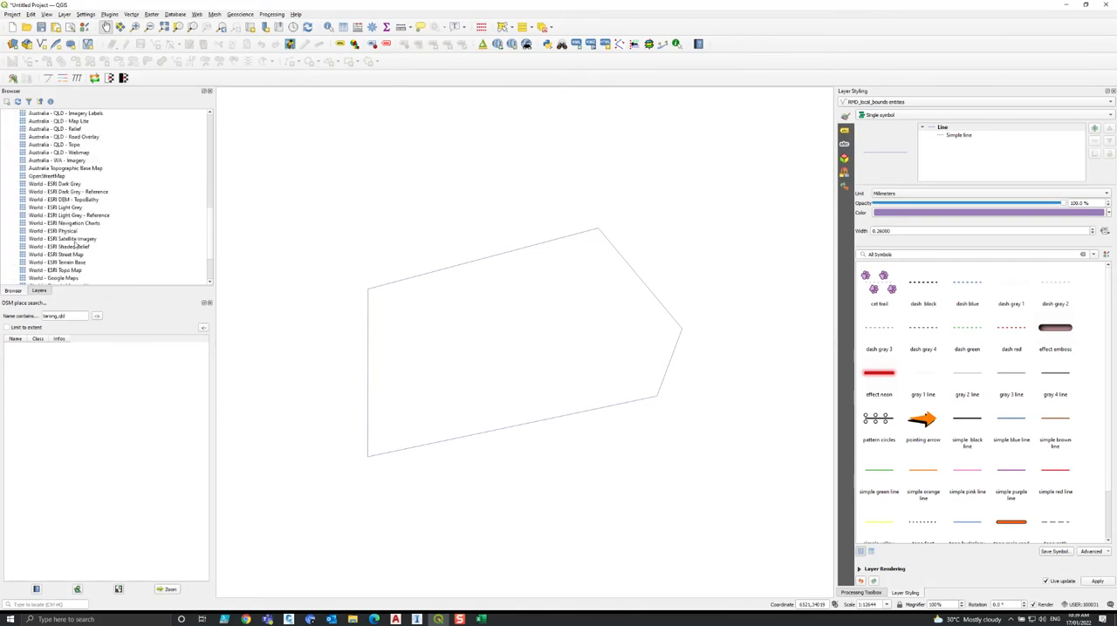
pyautogui.click(75, 240)
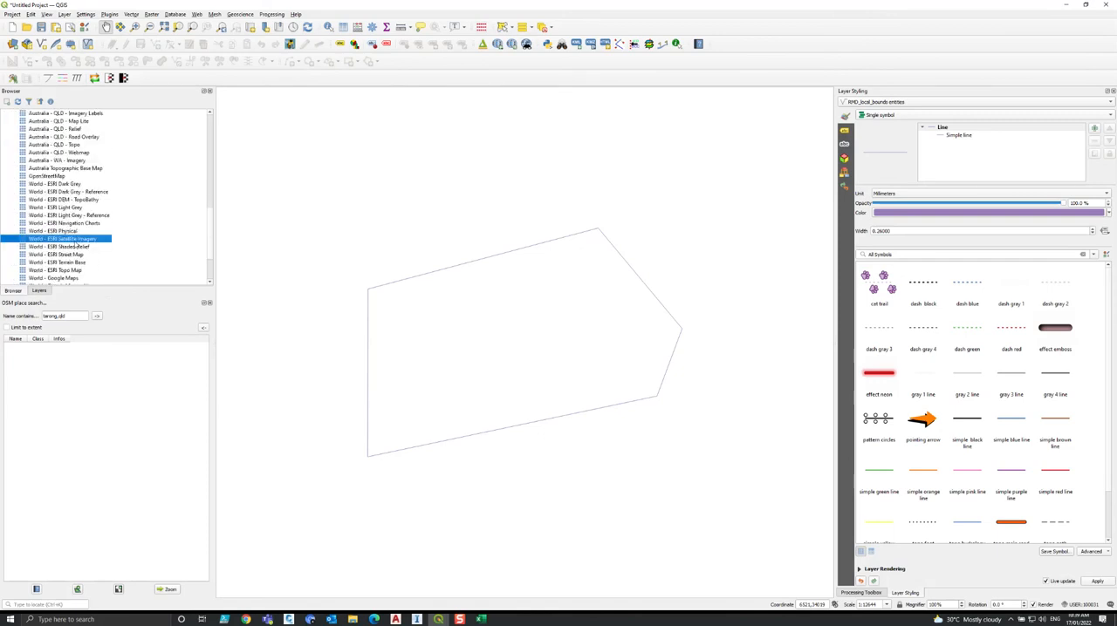
# Review the contributed pack option under More services in the QuickMapServices settings, and close them without saving.
pyautogui.click(196, 13)
pyautogui.moveTo(219, 46)
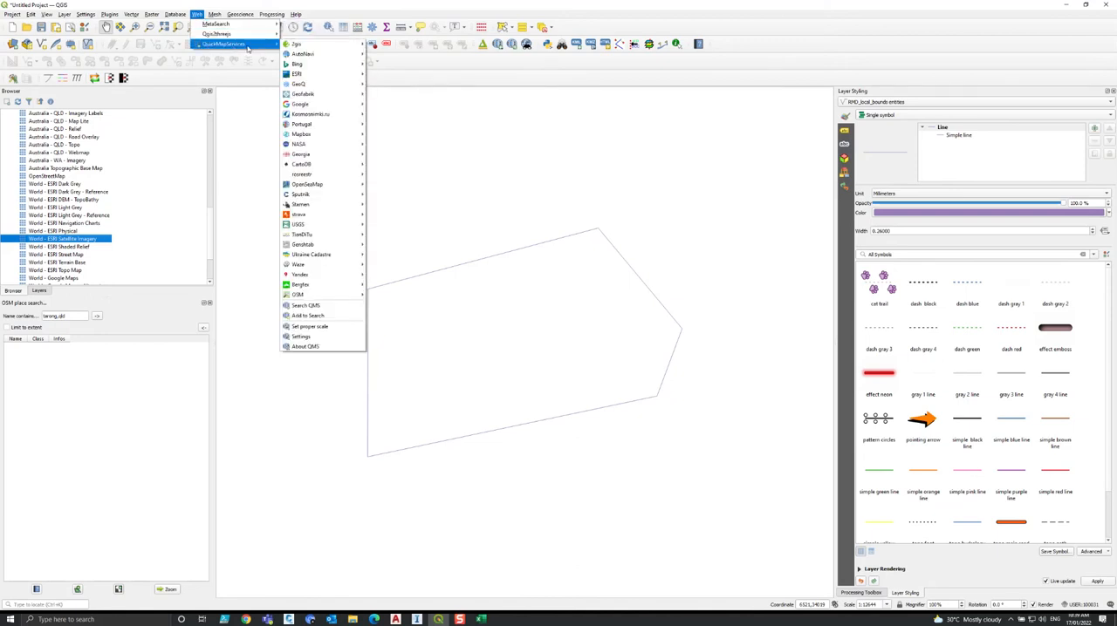
pyautogui.click(313, 331)
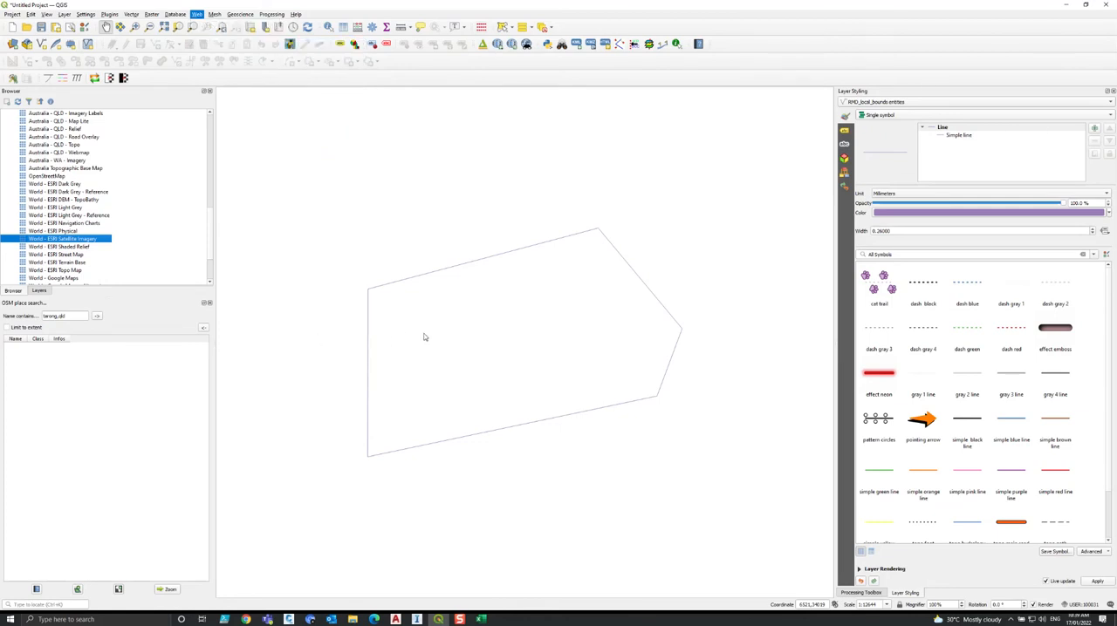
pyautogui.click(579, 229)
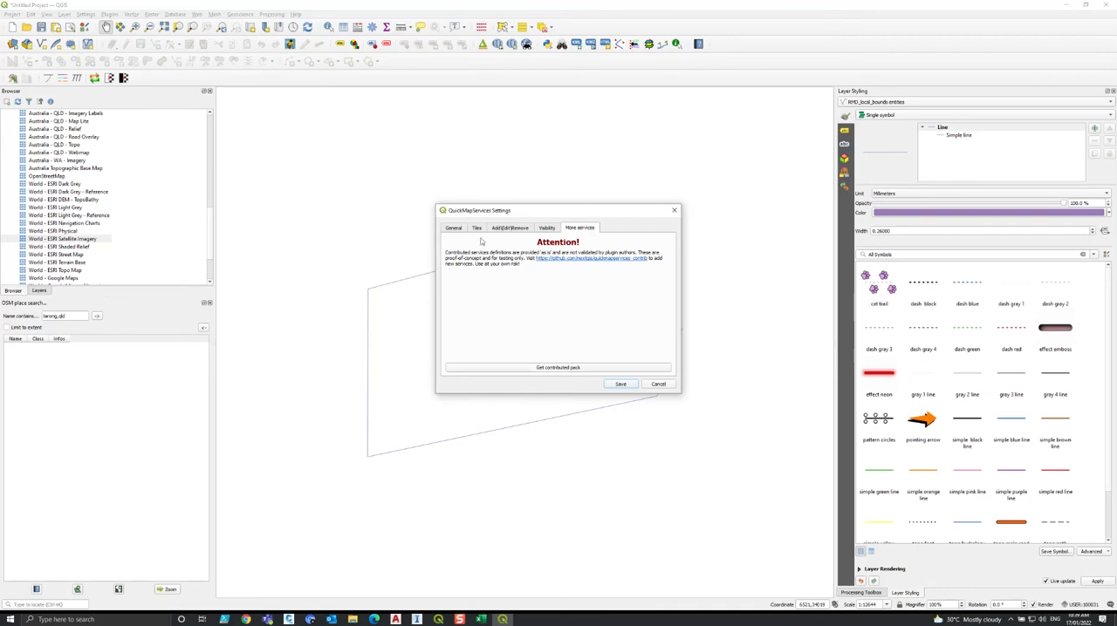
pyautogui.click(658, 385)
# Add the ESRI Satellite basemap from QuickMapServices beneath the boundary layers and return to the project's layer list.
pyautogui.click(197, 14)
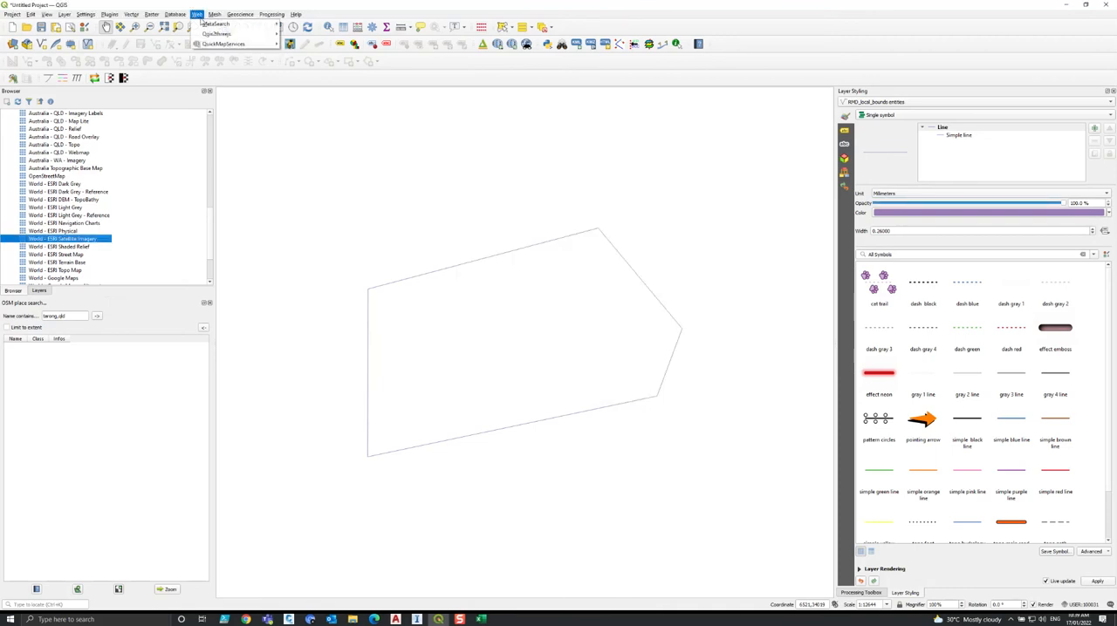
pyautogui.moveTo(301, 74)
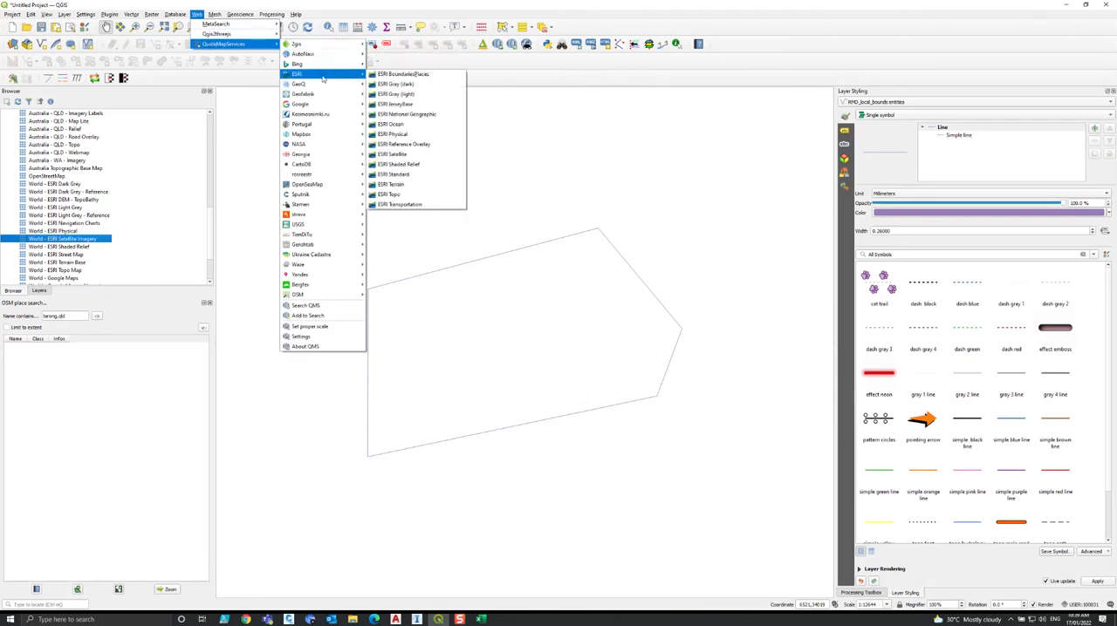
pyautogui.click(421, 156)
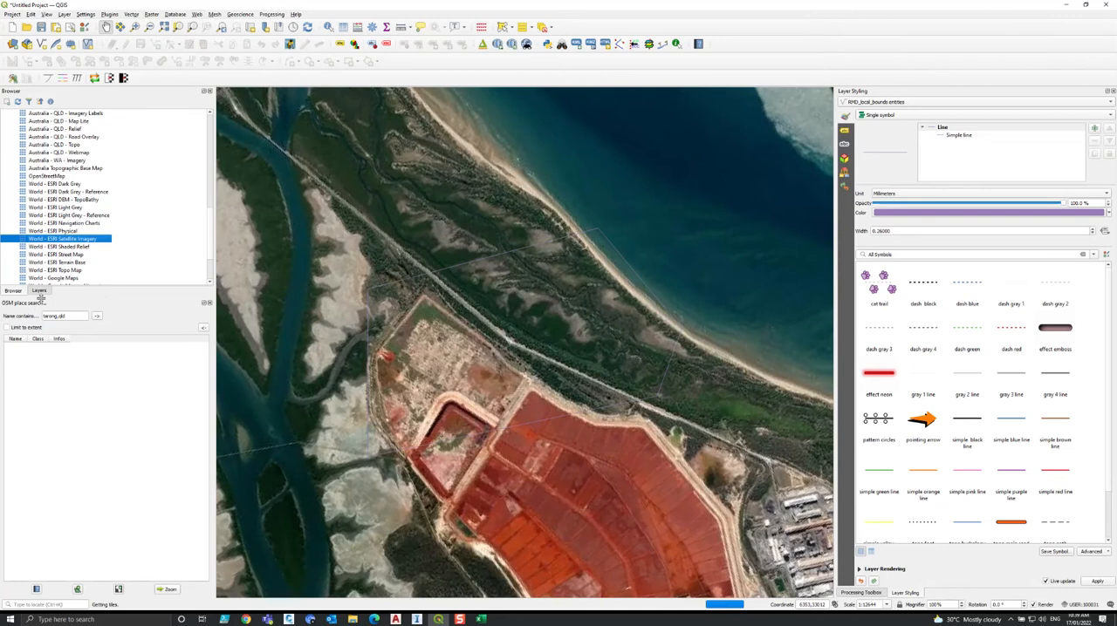
pyautogui.click(41, 292)
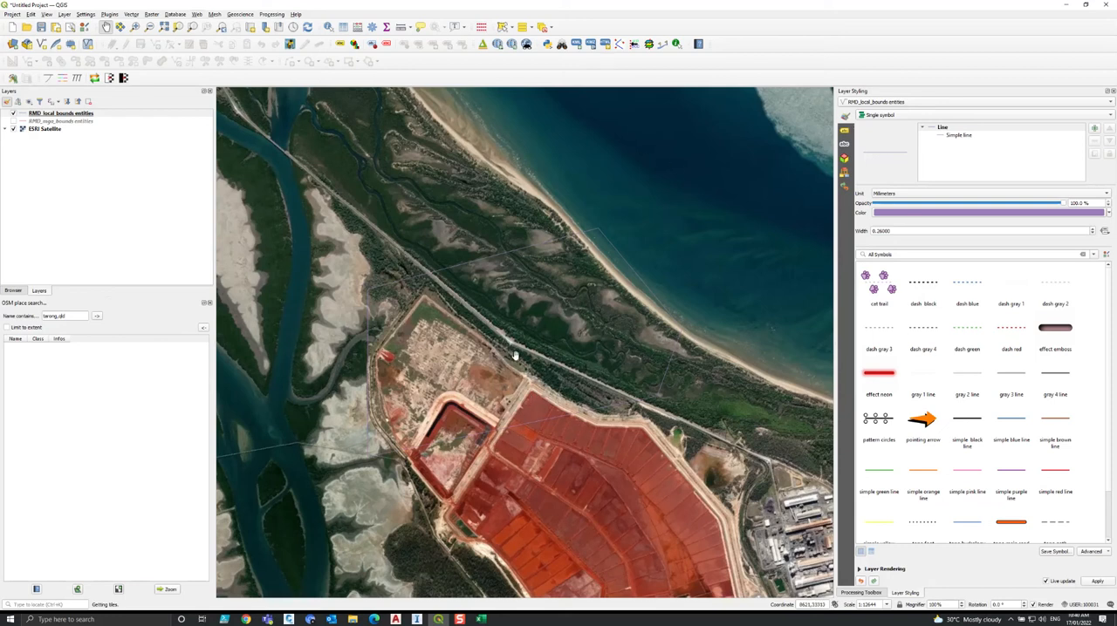
# Set the project's coordinate reference system to GDA94 / MGA zone 56 and compare the local boundary with the satellite imagery.
pyautogui.click(1084, 604)
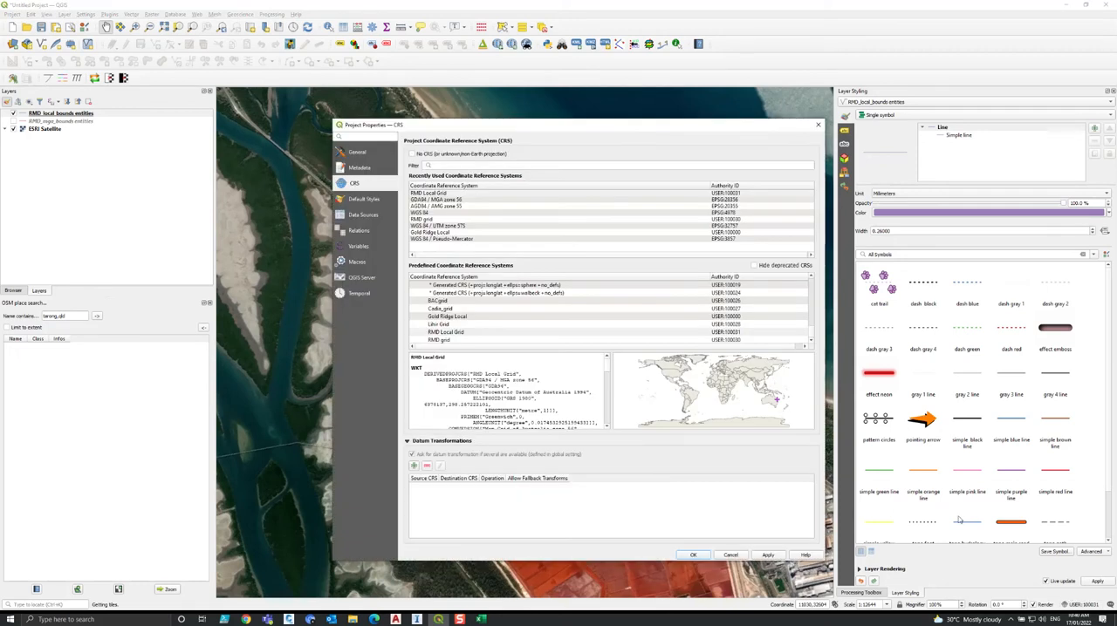
pyautogui.doubleClick(461, 202)
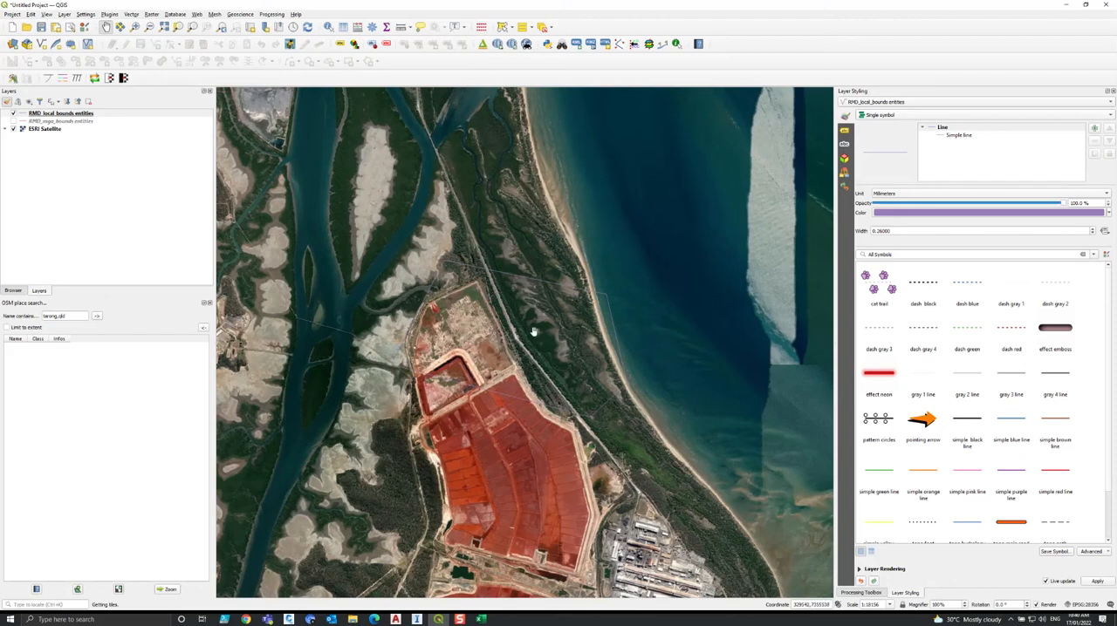
pyautogui.moveTo(530, 351); pyautogui.dragTo(550, 277)
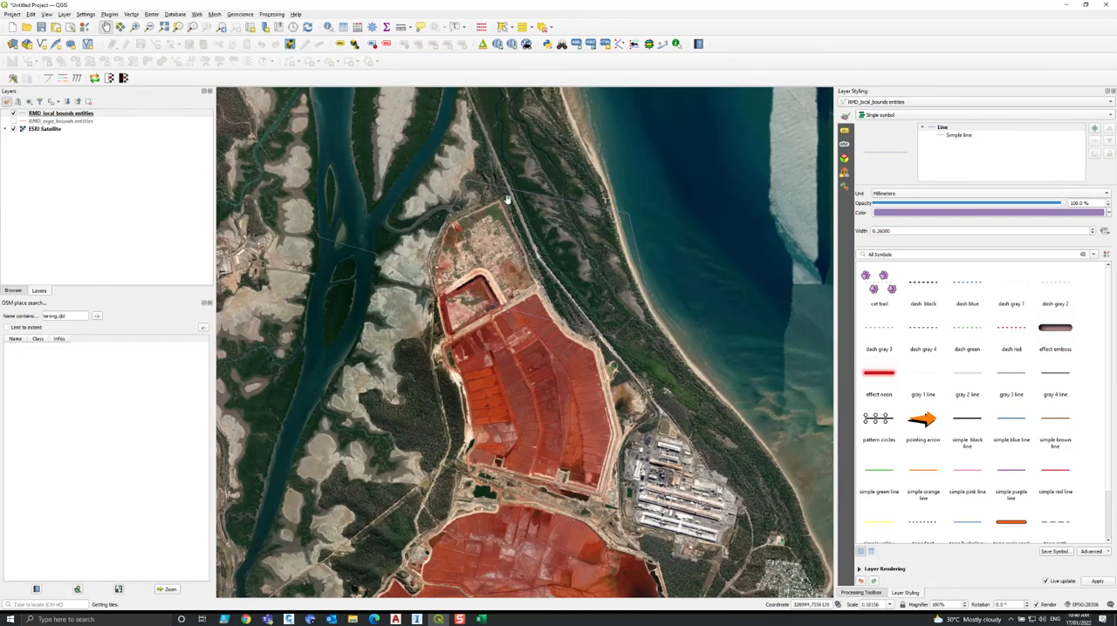
pyautogui.moveTo(505, 197); pyautogui.dragTo(528, 211)
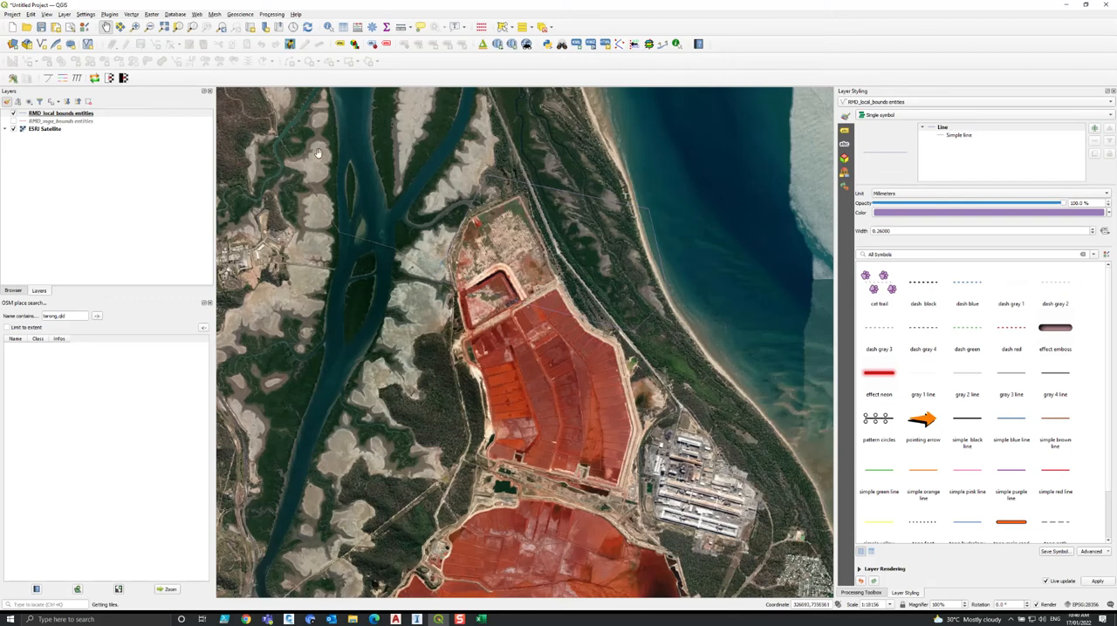
# Switch to the ADD RMD GRID drawing in Civil 3D and start a coordinate system definition with MAPCSCREATE from the aerial imagery viewport.
pyautogui.click(1063, 5)
pyautogui.click(893, 128)
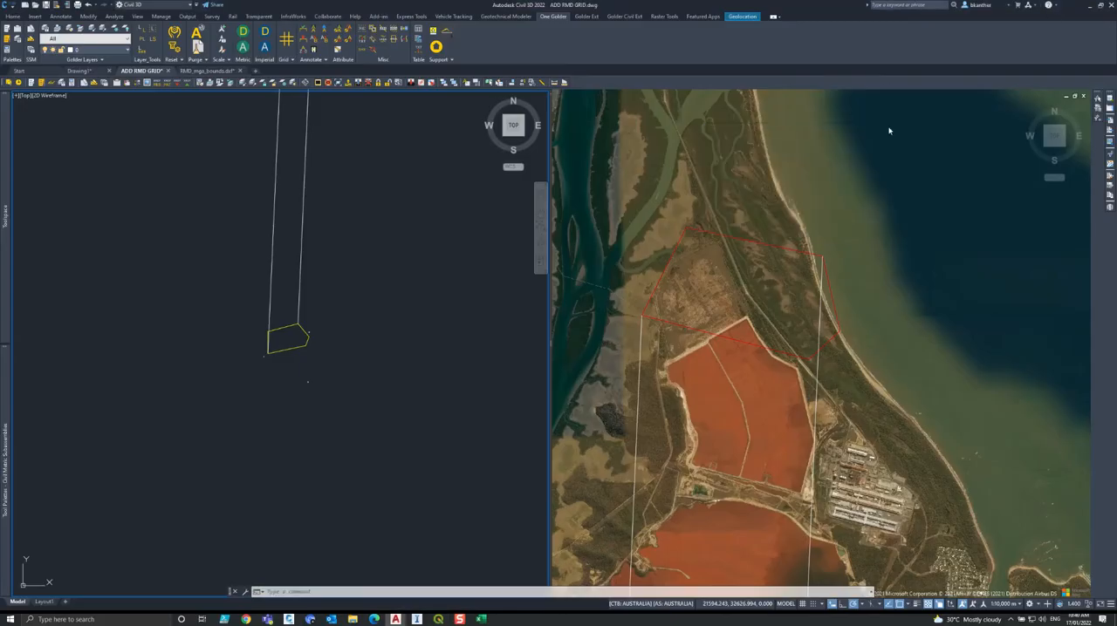
pyautogui.click(660, 328)
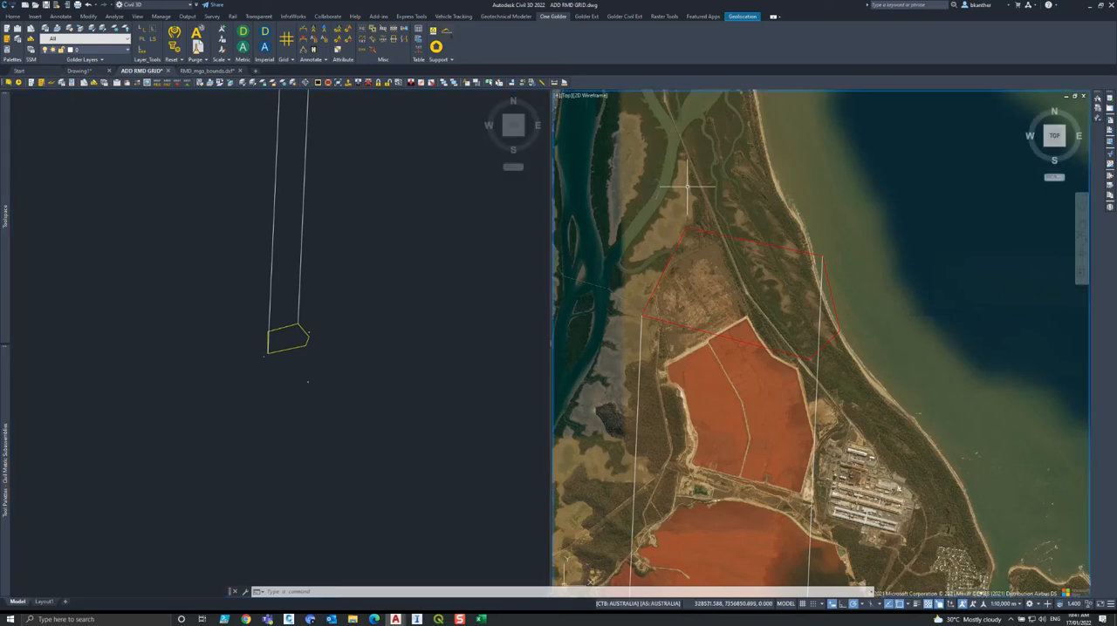
pyautogui.write('MAP')
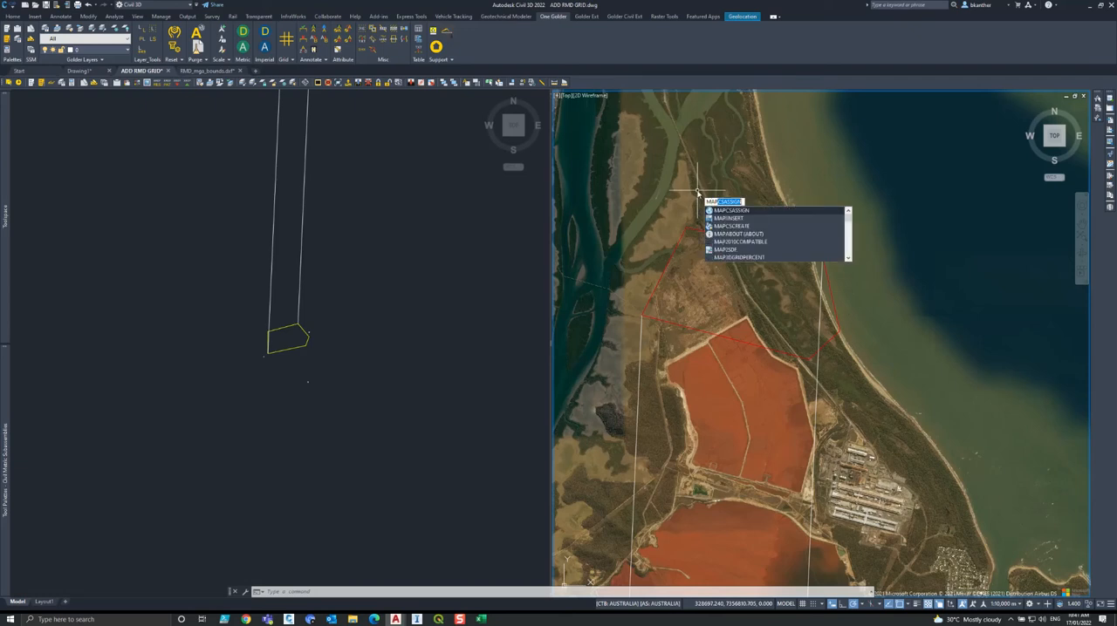
pyautogui.write('CS')
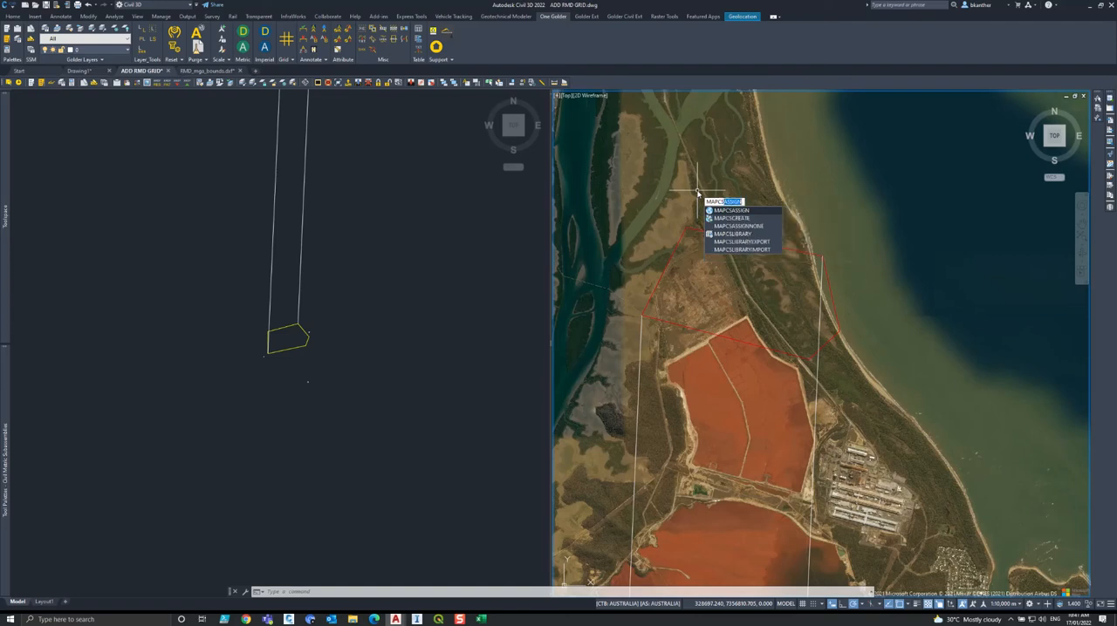
pyautogui.press('Down')
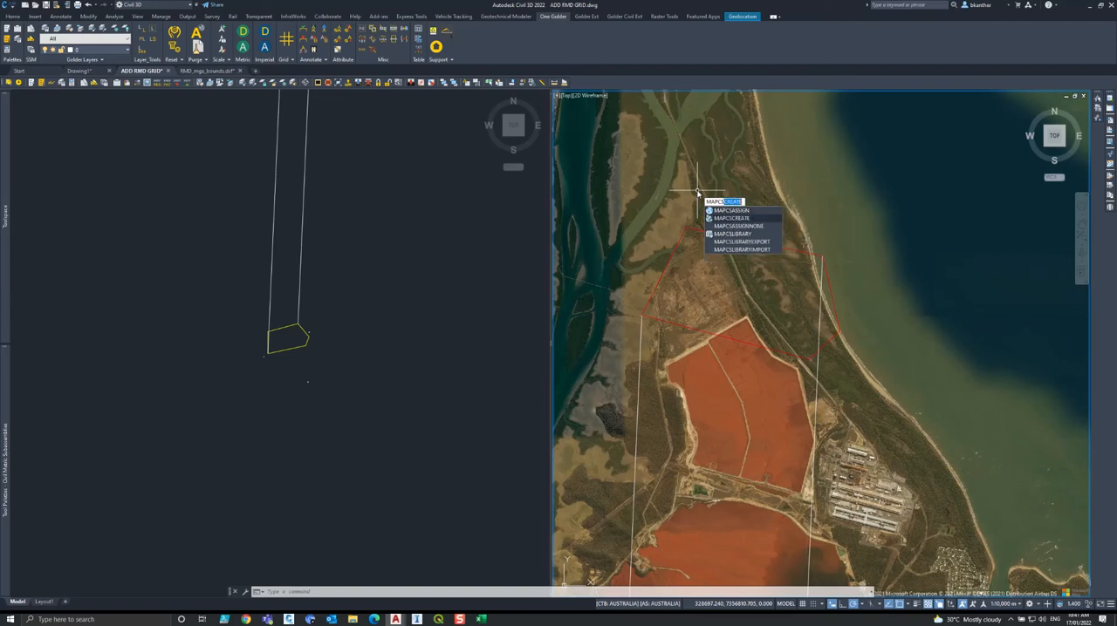
pyautogui.press('Return')
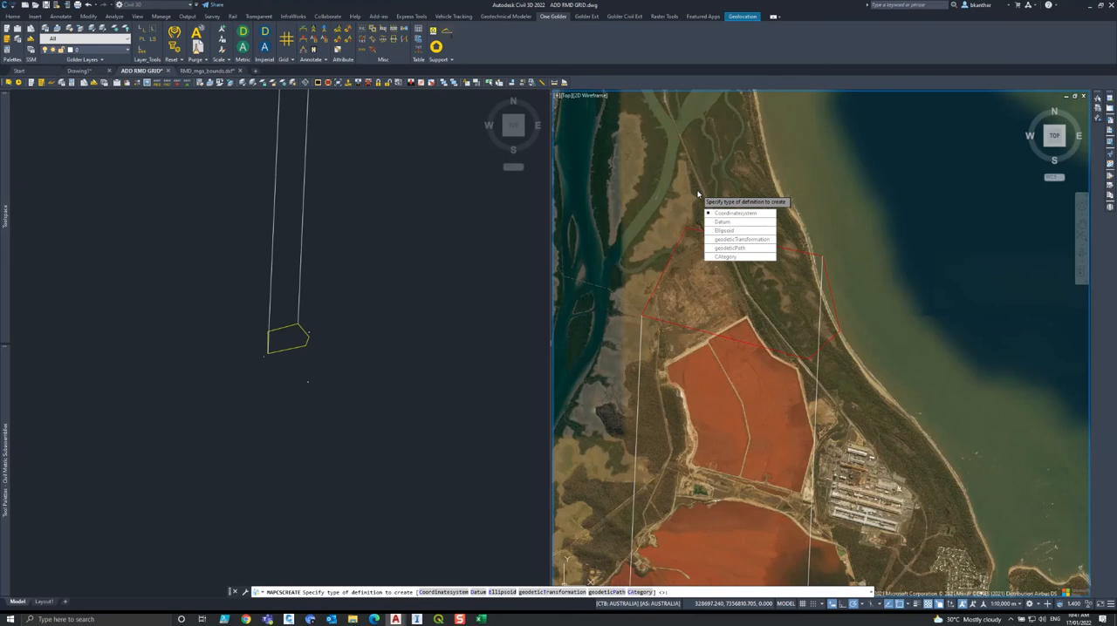
pyautogui.press('Return')
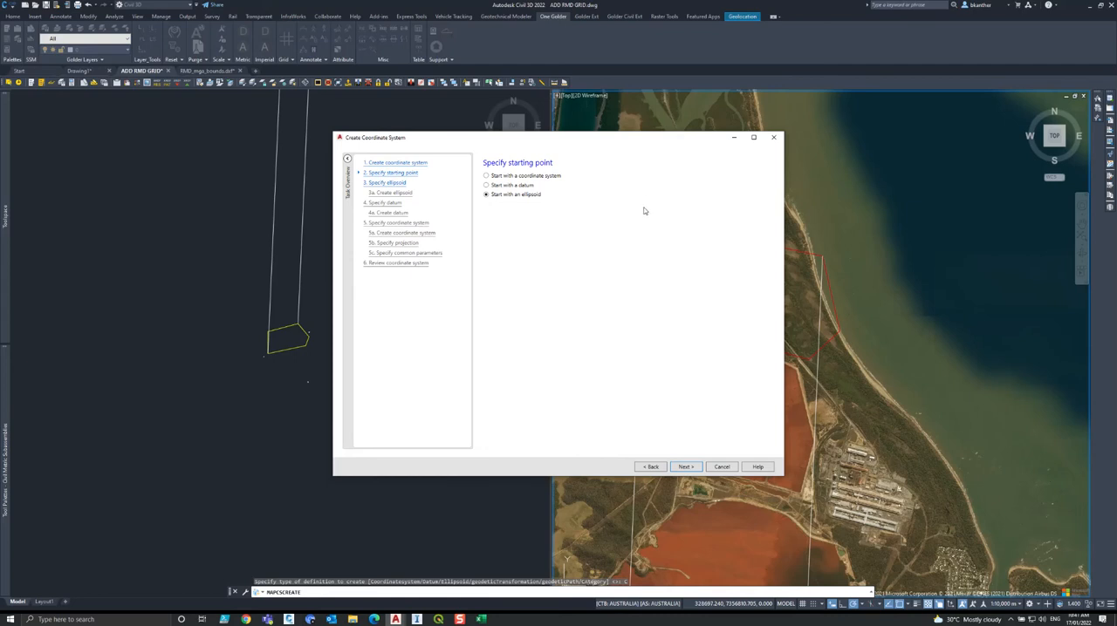
# Start the definition with a coordinate system and base it on the existing MGA-56 system from the library.
pyautogui.click(518, 178)
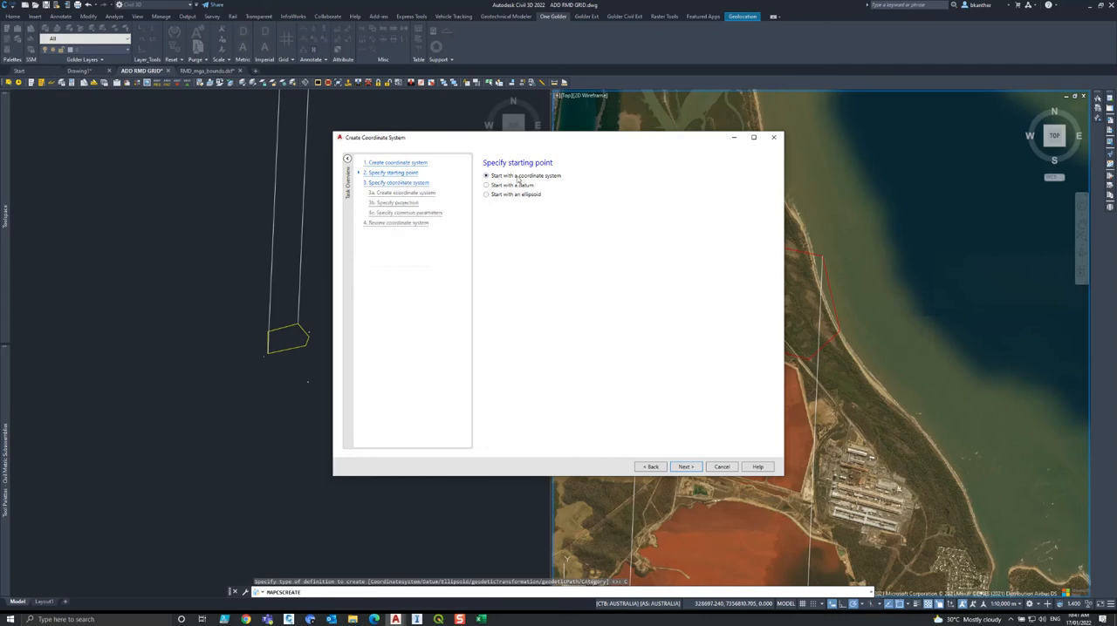
pyautogui.click(685, 468)
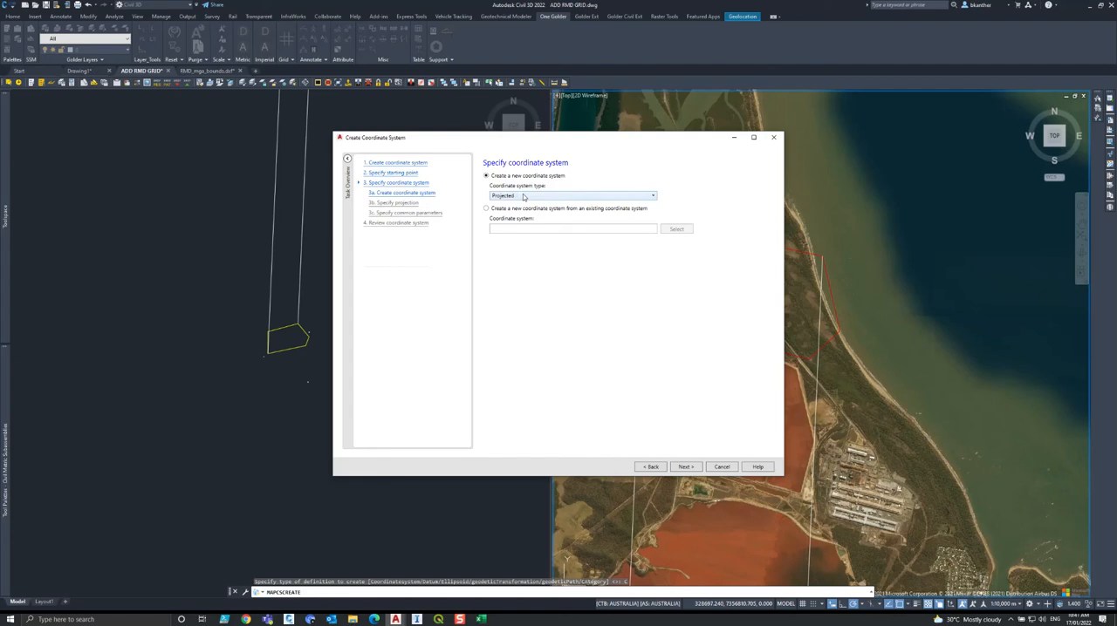
pyautogui.click(587, 210)
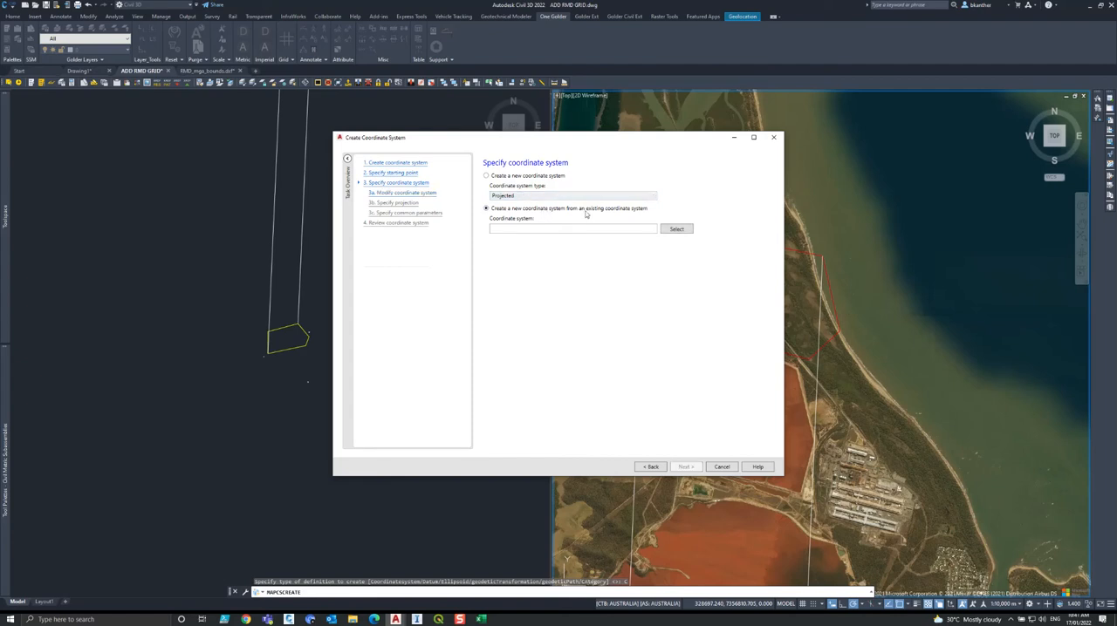
pyautogui.click(677, 230)
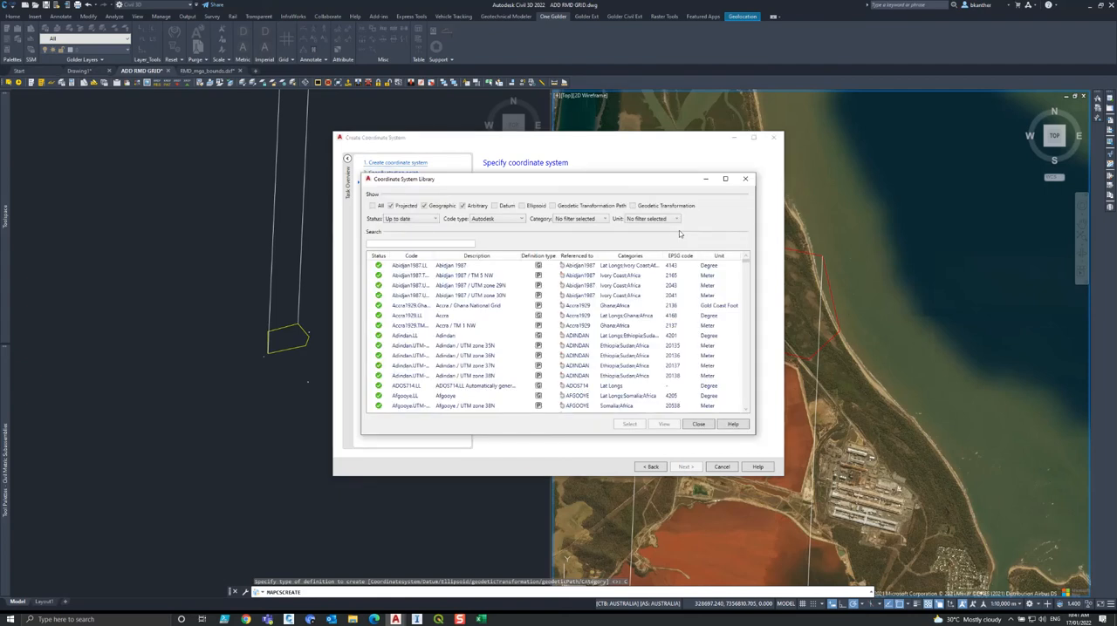
pyautogui.click(406, 243)
pyautogui.write('MGA-56')
pyautogui.click(426, 266)
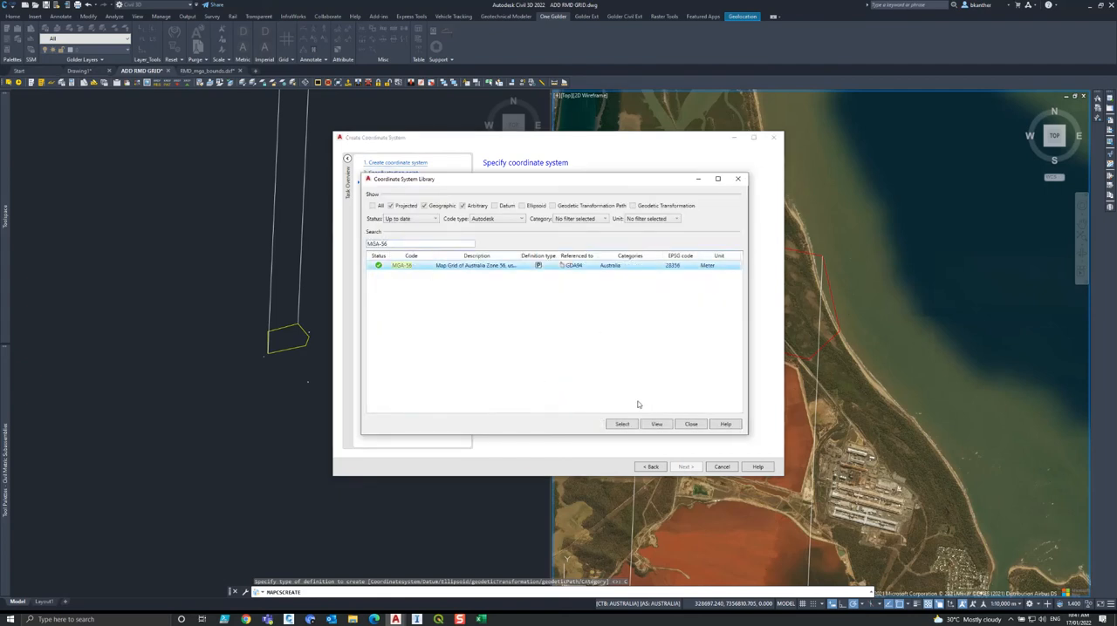
pyautogui.click(623, 425)
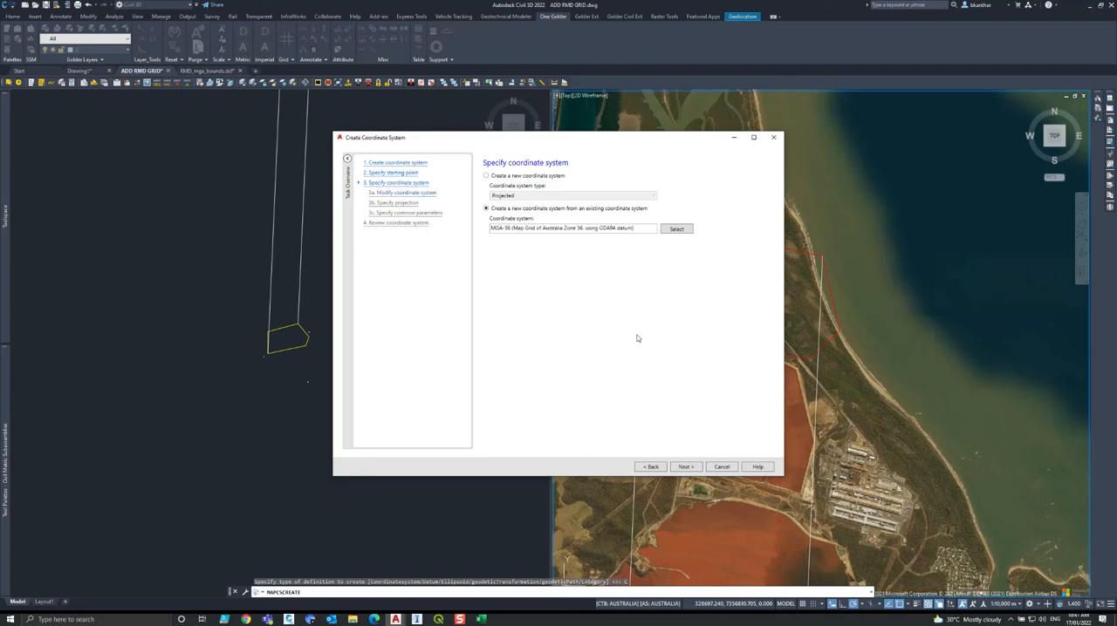
pyautogui.click(687, 467)
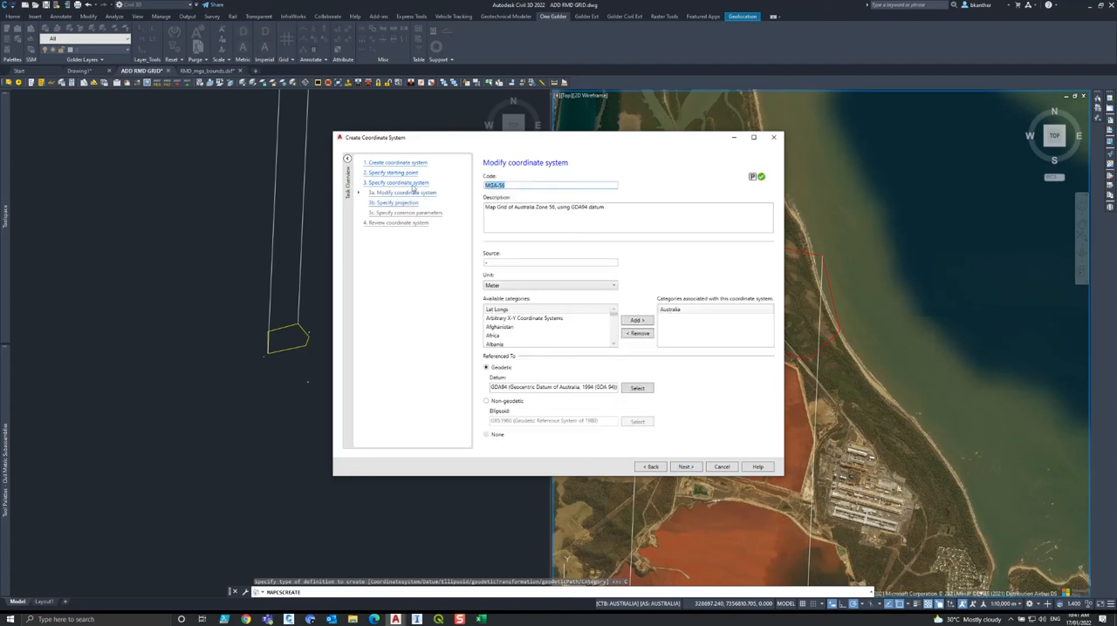
# Set the code to RMD Local Grid and the description to "Manually Created Tranformation from MGA94-56 to RMD grid." followed by the author's name.
pyautogui.write('RMD Local Grid')
pyautogui.press('Tab')
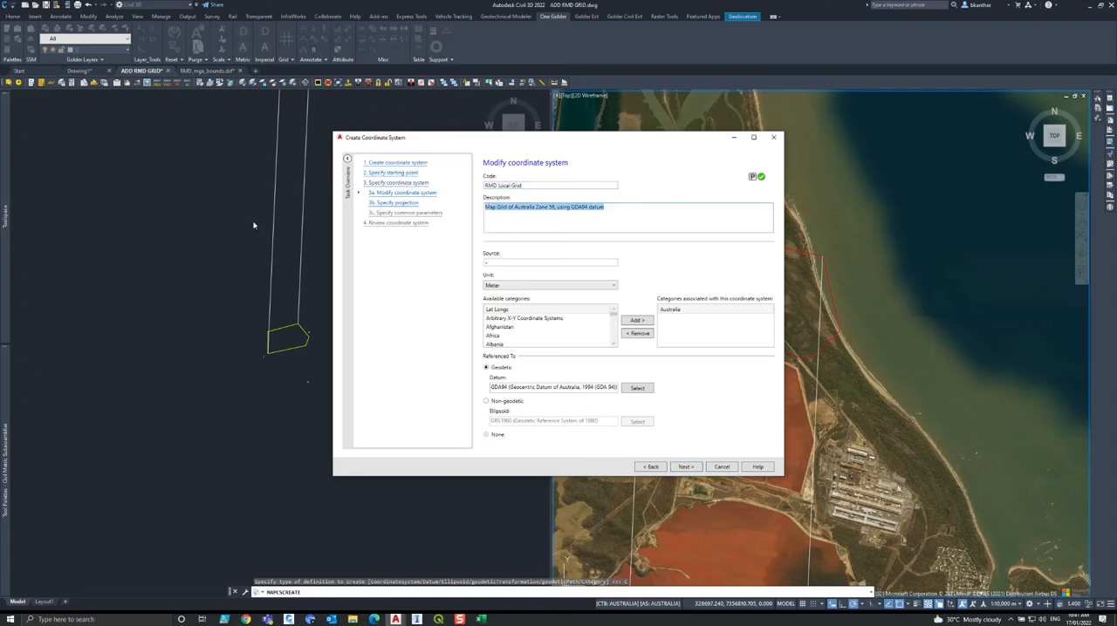
pyautogui.write('Manually ')
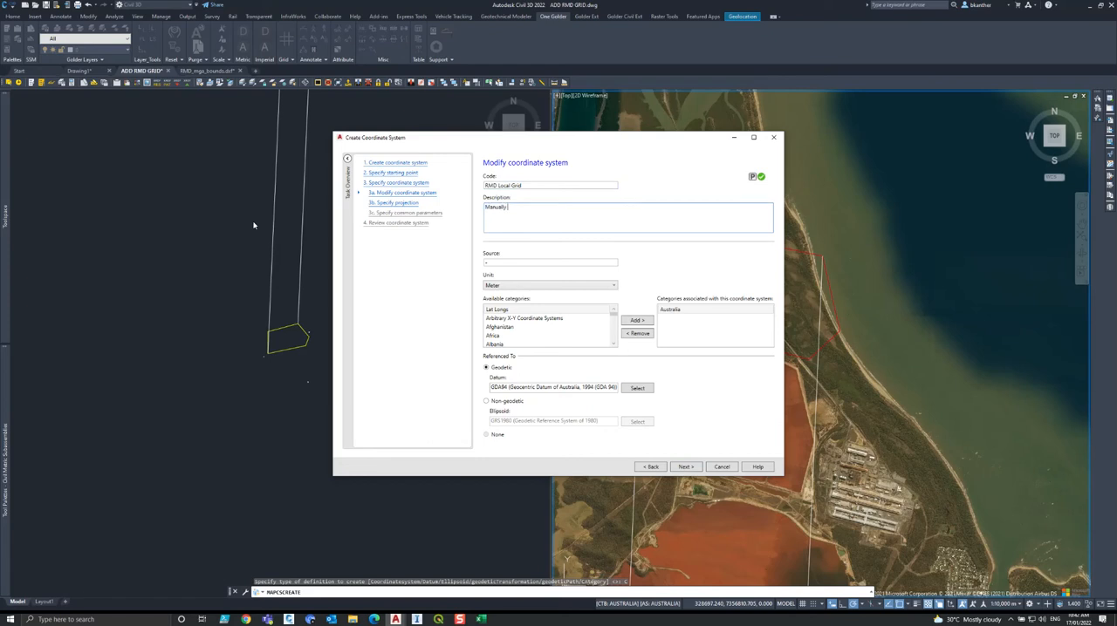
pyautogui.write('Created Tranformation from MGA94-56 to RMD grid. Bkant')
pyautogui.press('Tab')
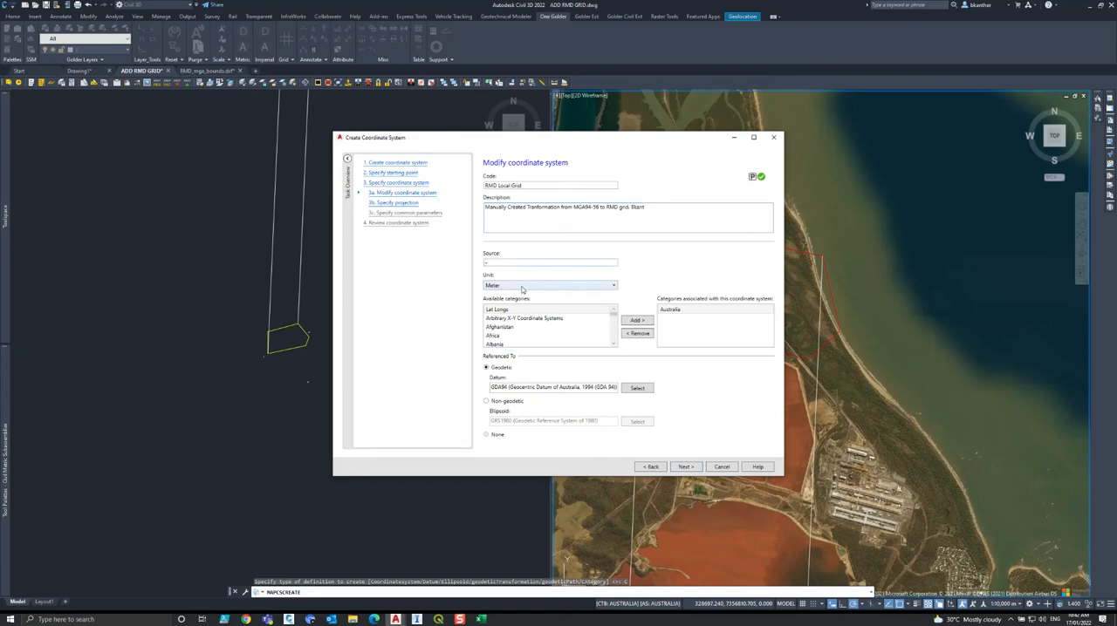
pyautogui.click(520, 327)
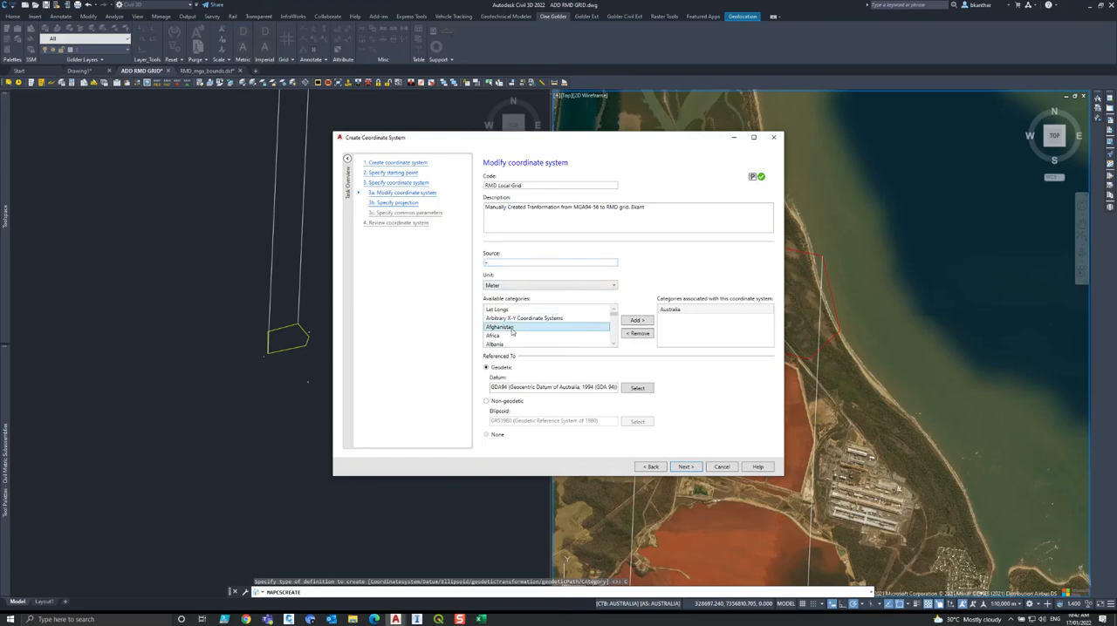
pyautogui.click(681, 314)
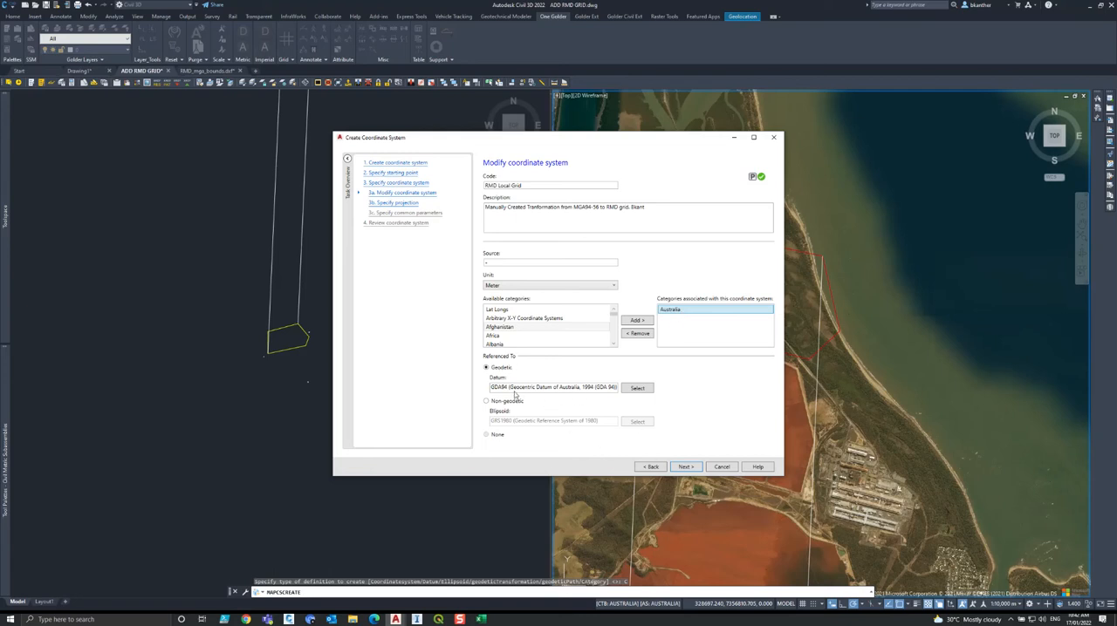
# Advance the definition to its projection settings and copy the complete WKT parameters of RMD Local Grid from the custom projections in QGIS.
pyautogui.click(686, 467)
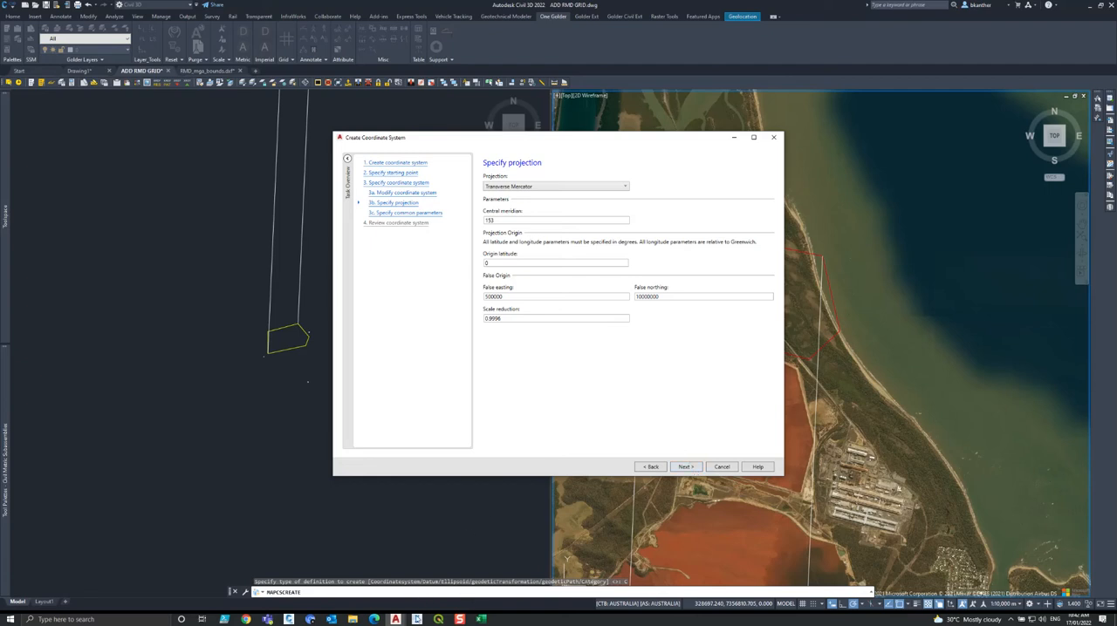
pyautogui.click(438, 620)
pyautogui.click(83, 14)
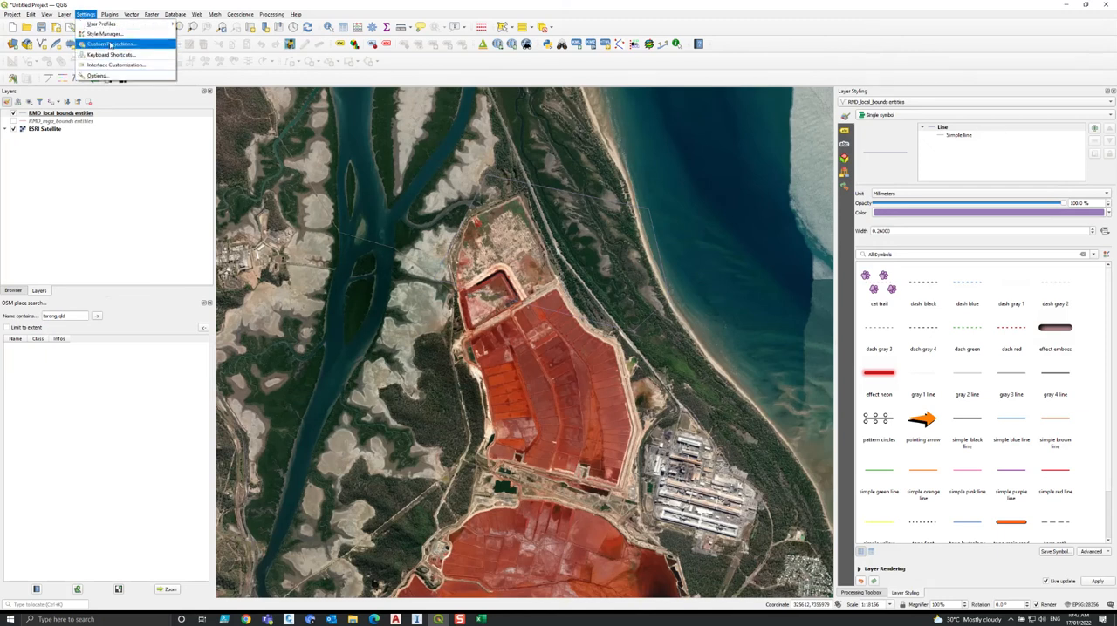
pyautogui.click(109, 44)
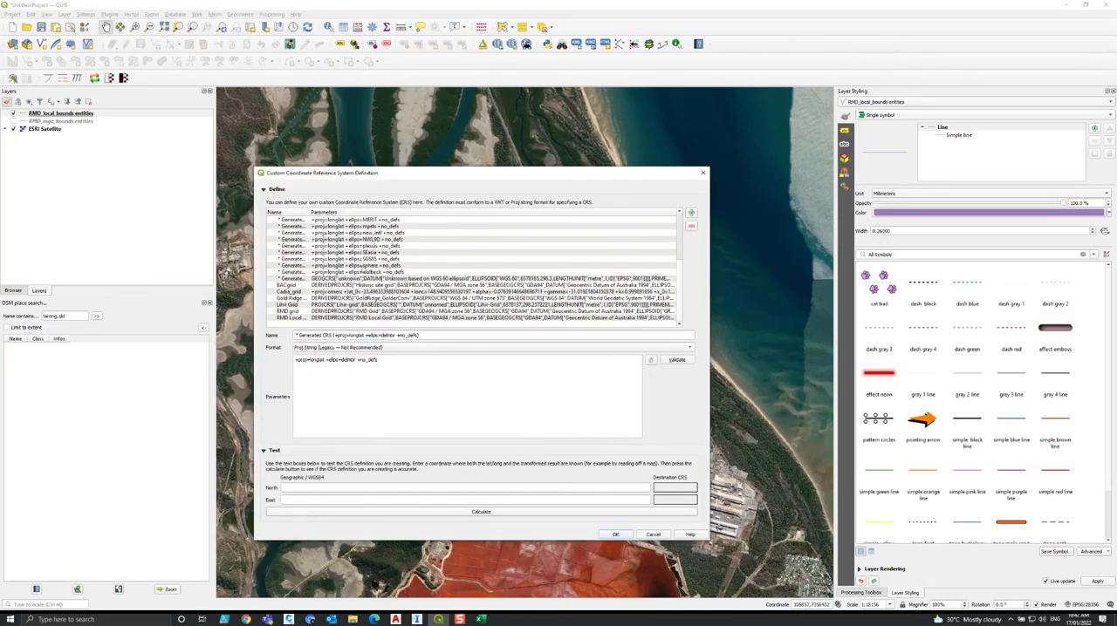
pyautogui.click(329, 318)
pyautogui.click(453, 417)
pyautogui.hotkey('ctrl', 'a')
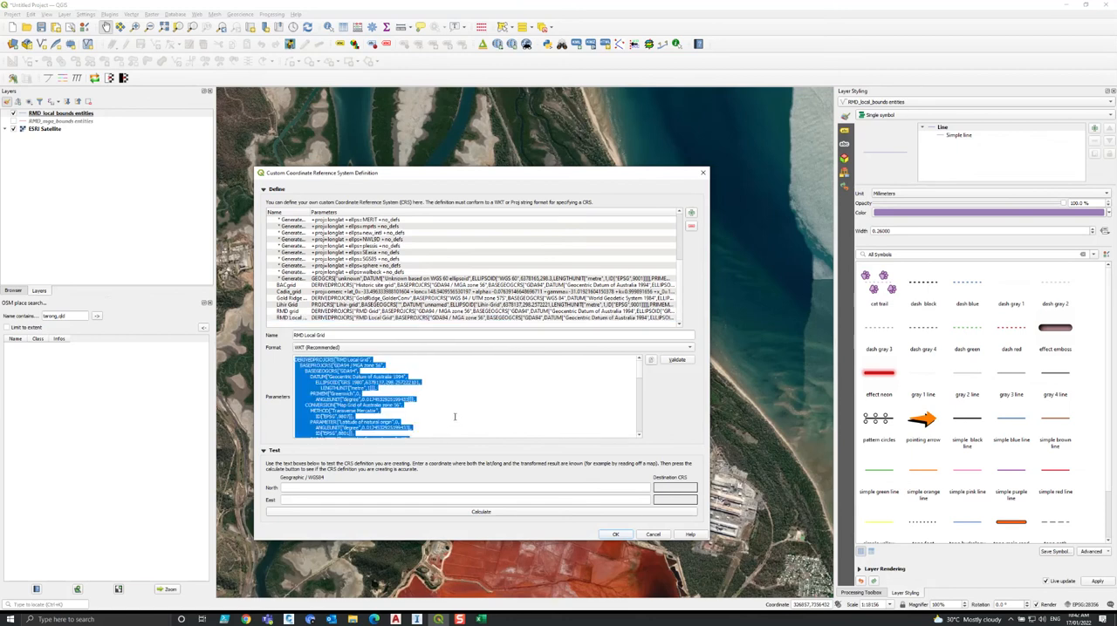
pyautogui.click(652, 534)
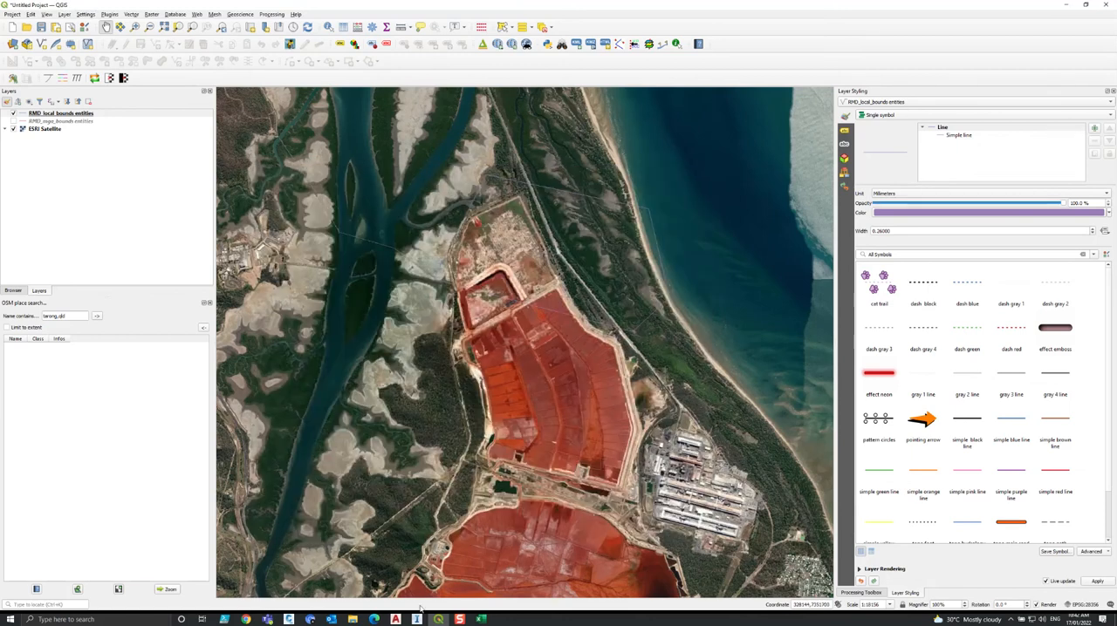
# Open Notepad++ beside the other windows and paste the RMD Local Grid WKT definition into a new file.
pyautogui.click(10, 619)
pyautogui.write('notepo')
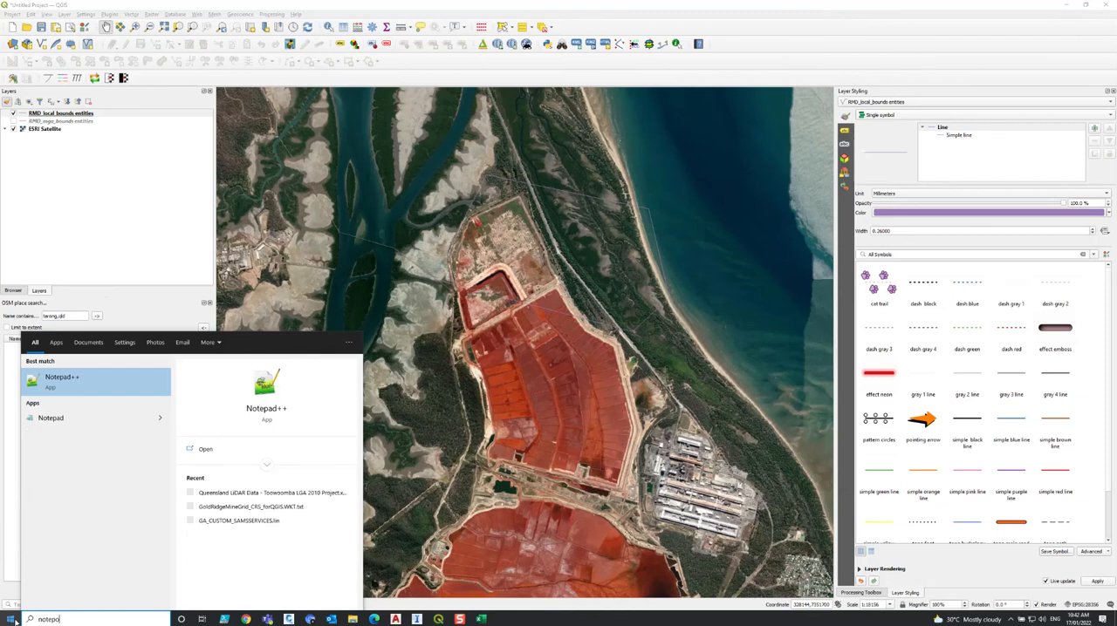
pyautogui.press('Return')
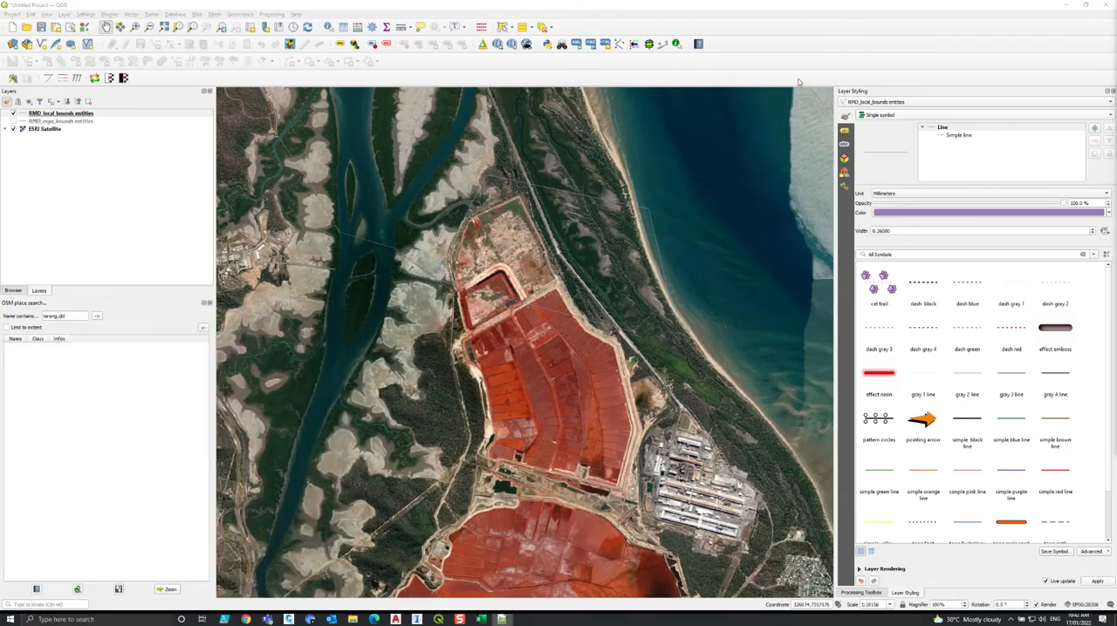
pyautogui.press('super+Left')
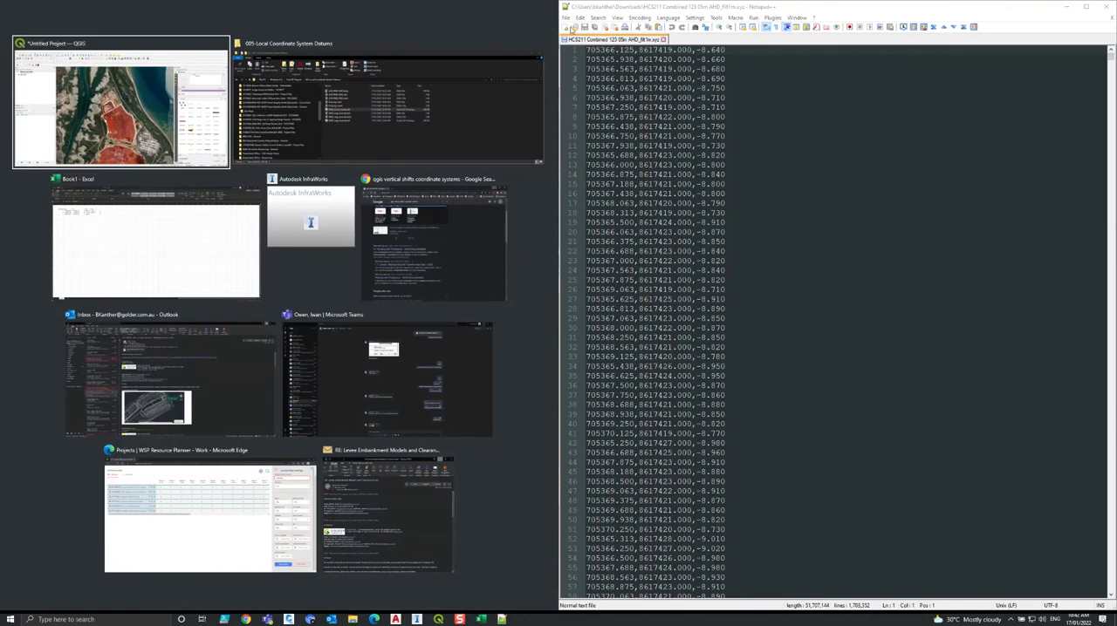
pyautogui.click(566, 28)
pyautogui.hotkey('ctrl', 'v')
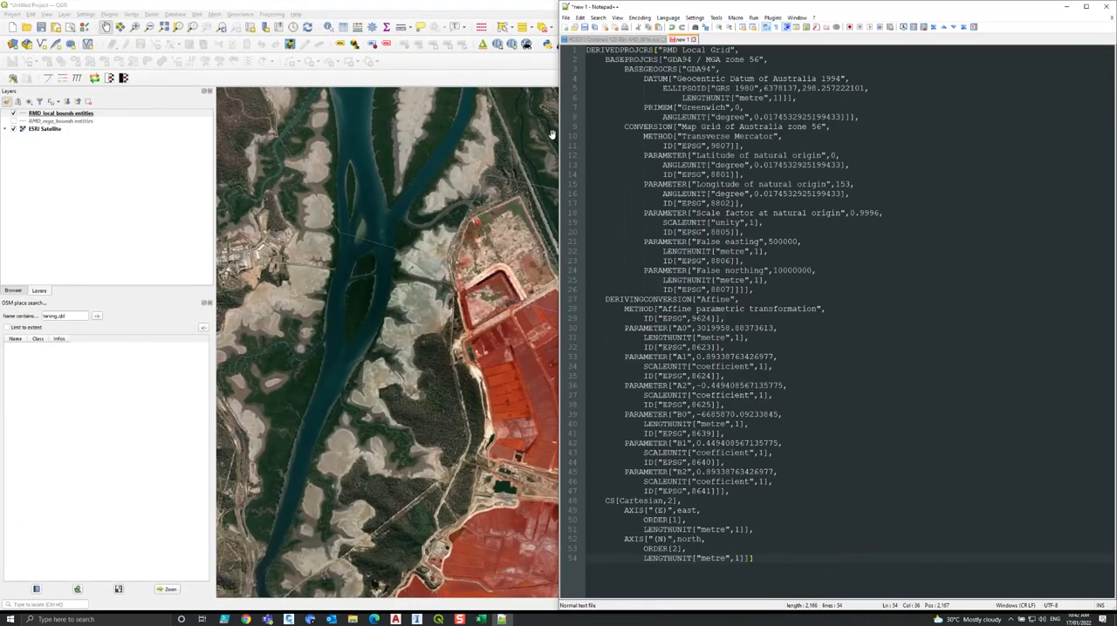
pyautogui.press('super+Right')
pyautogui.press('super+Left')
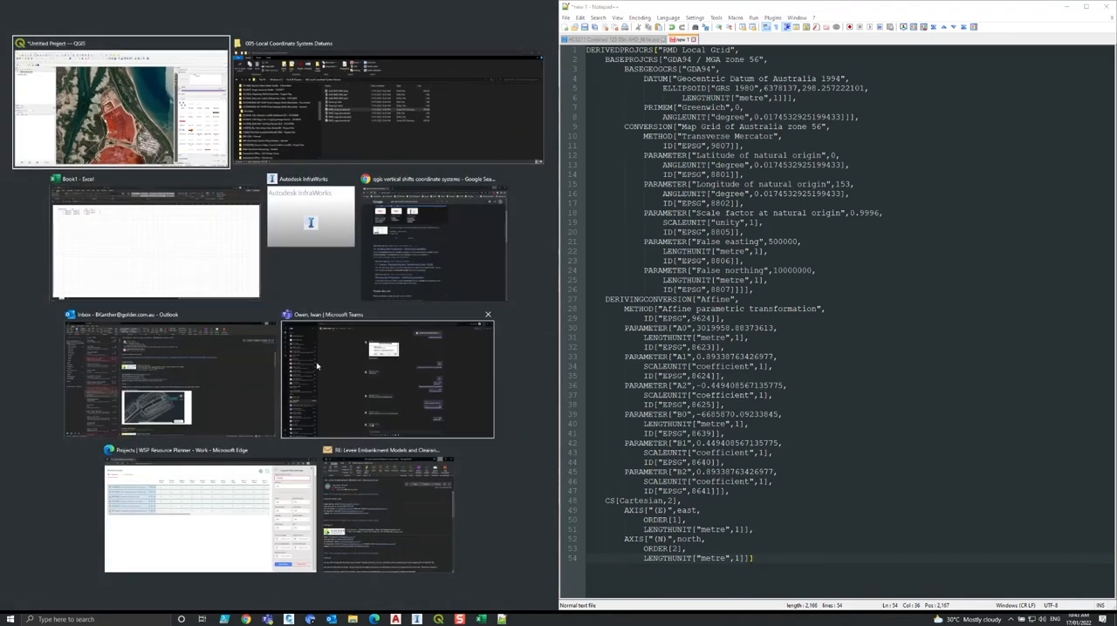
# Switch to Civil 3D and change the projection to Transverse Mercator with Affine Post-Processor, accepting the loss of projection parameters.
pyautogui.click(395, 620)
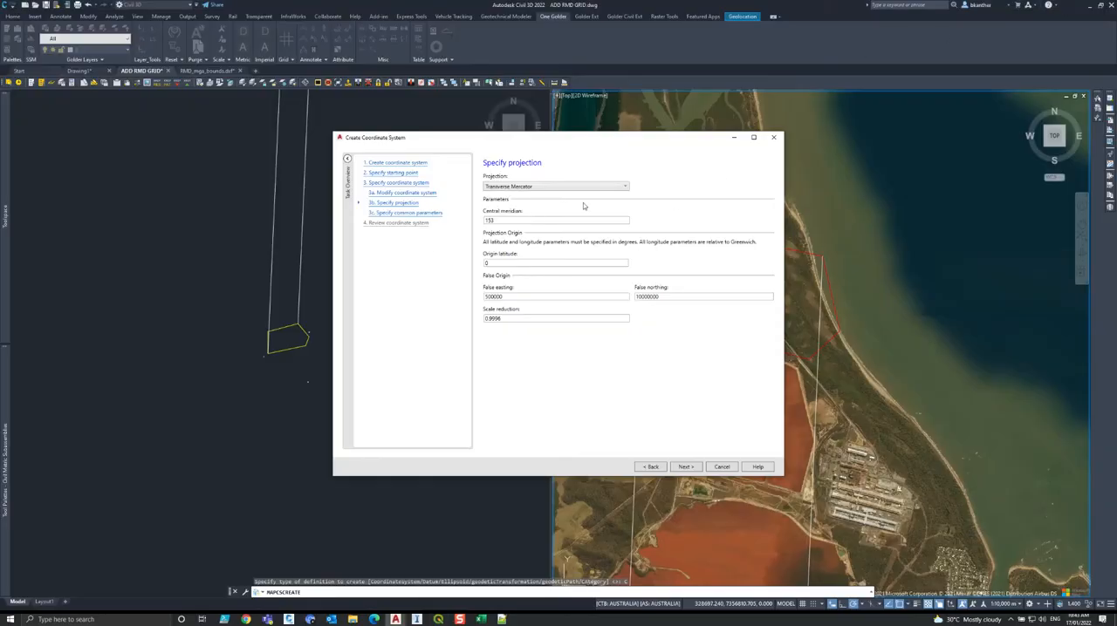
pyautogui.click(541, 189)
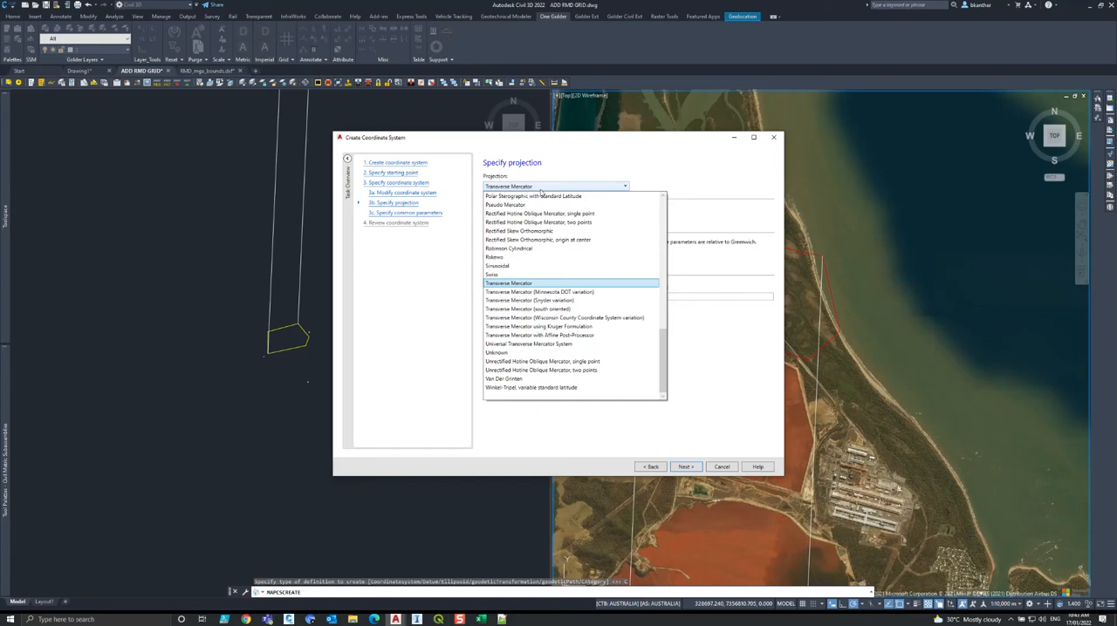
pyautogui.click(552, 339)
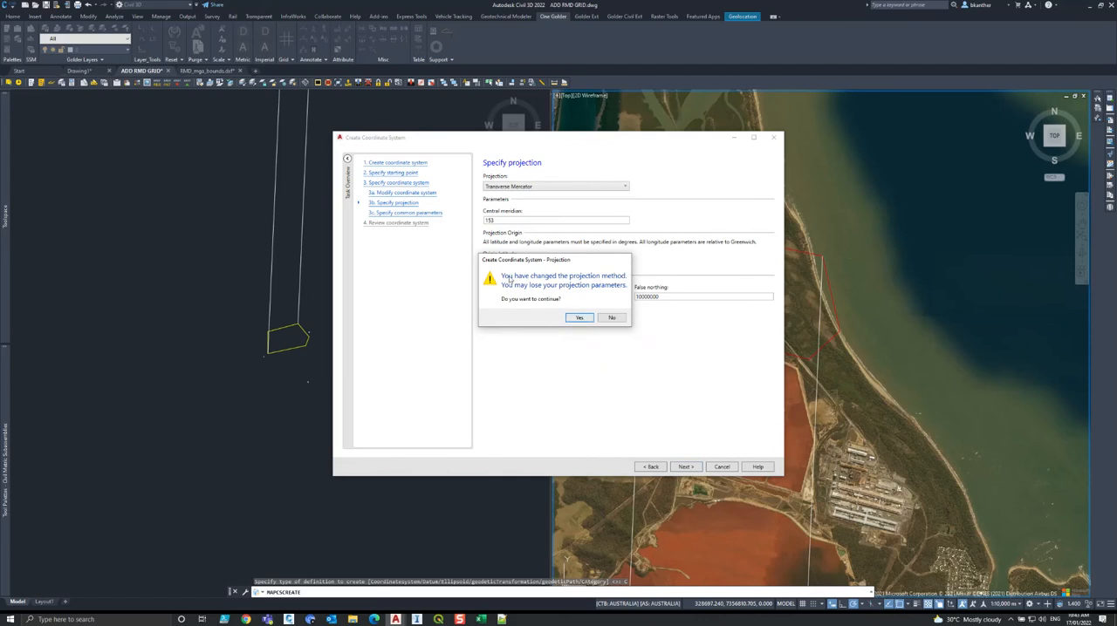
pyautogui.click(579, 318)
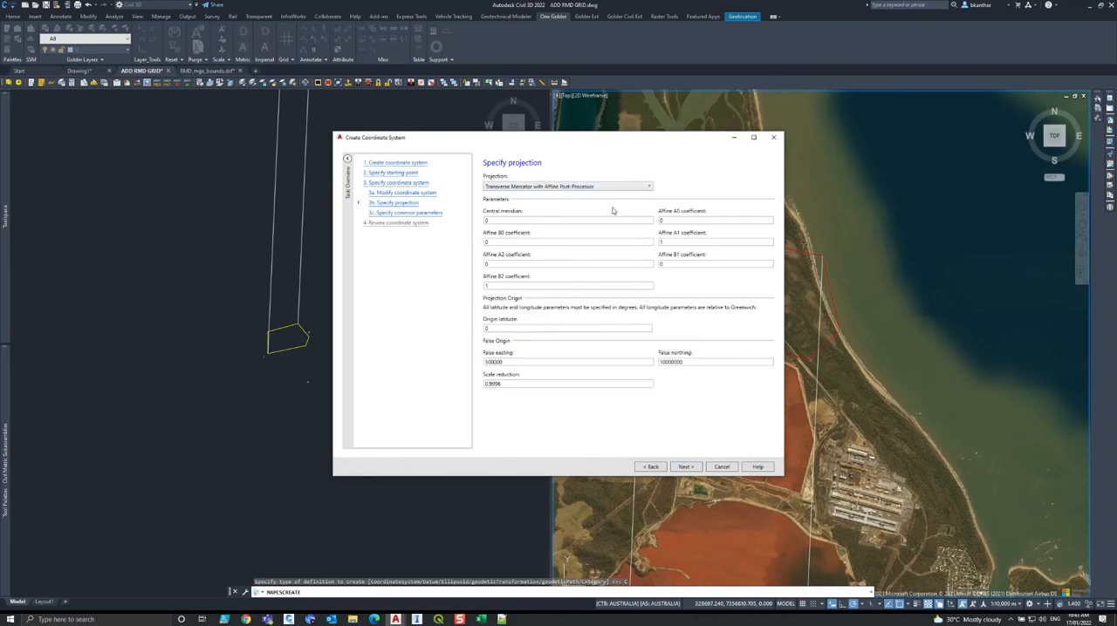
# Set the central meridian to 153 from the WKT text and move the coordinate system dialog clear of the Notepad++ window.
pyautogui.doubleClick(673, 220)
pyautogui.click(502, 620)
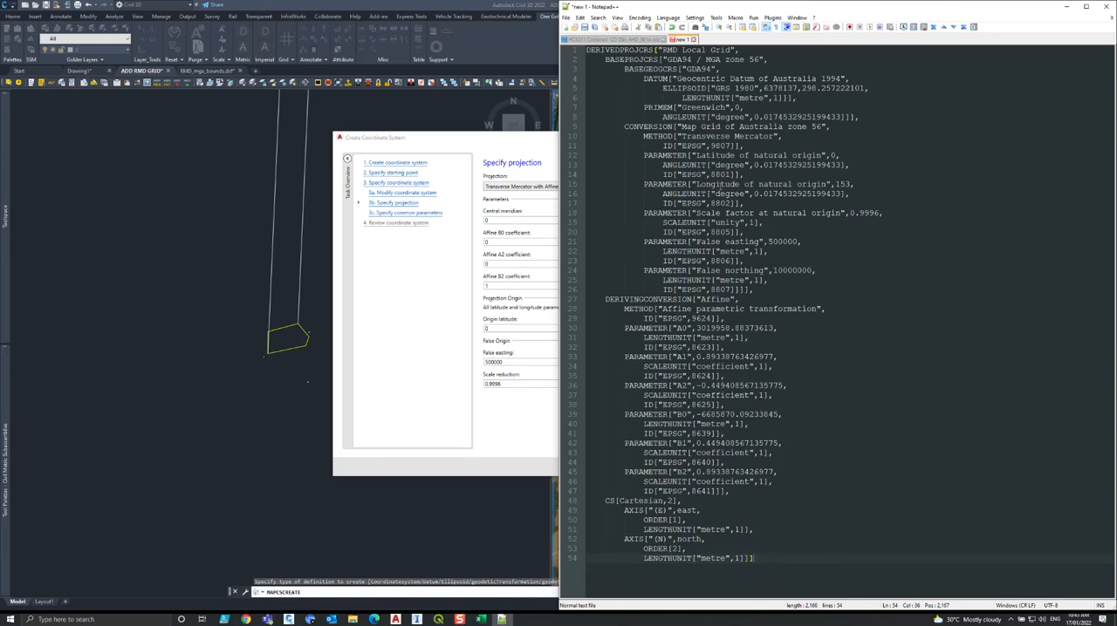
pyautogui.doubleClick(841, 184)
pyautogui.hotkey('ctrl', 'c')
pyautogui.doubleClick(502, 221)
pyautogui.hotkey('ctrl', 'v')
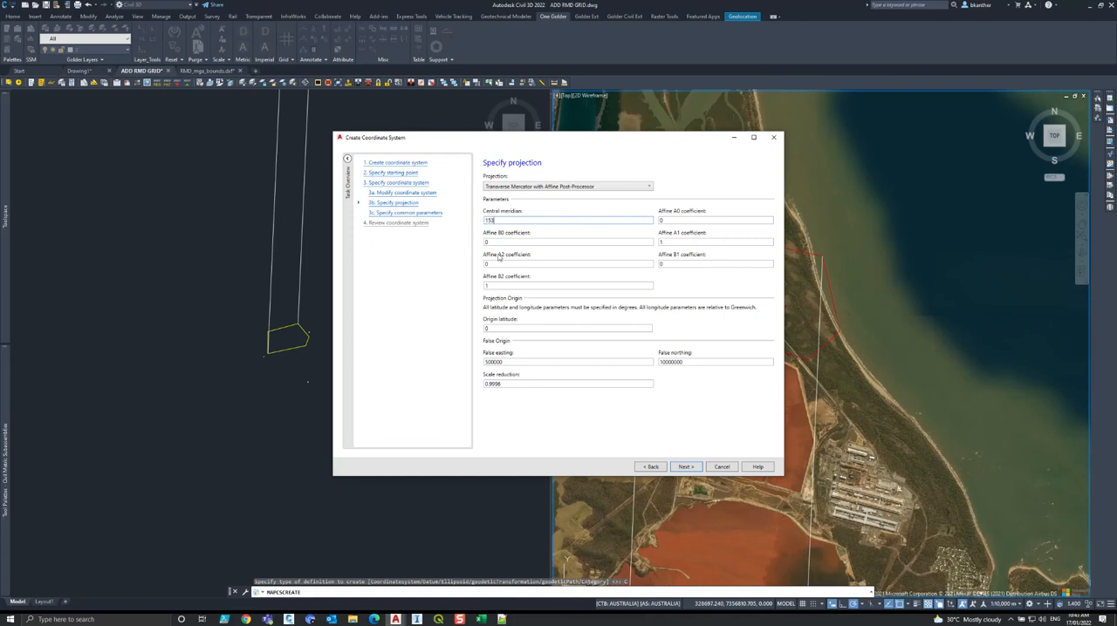
pyautogui.click(502, 620)
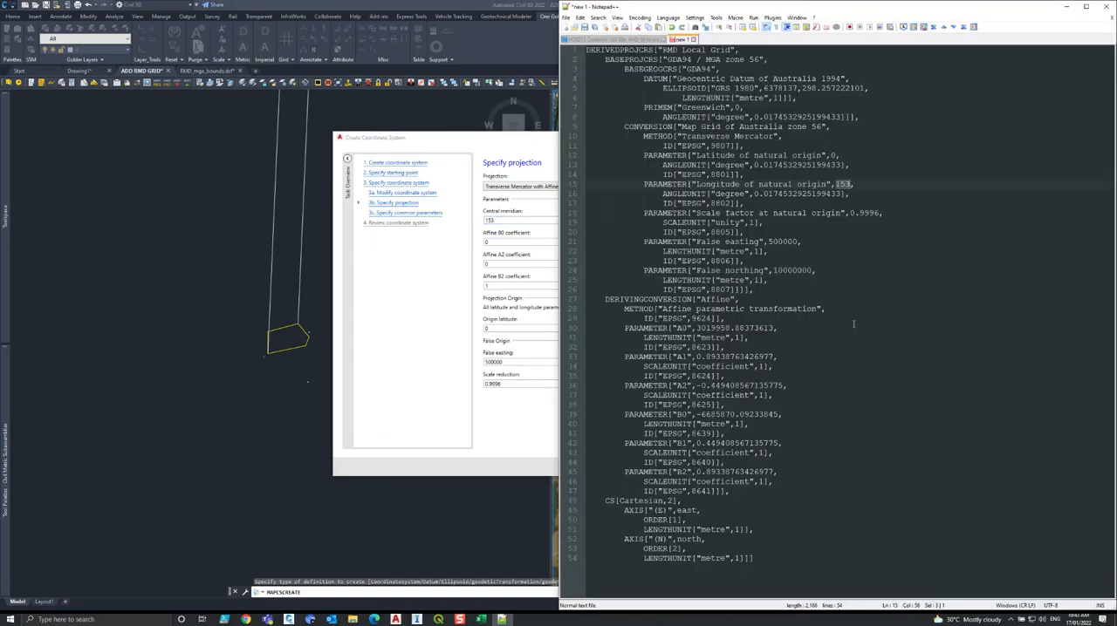
pyautogui.moveTo(504, 141); pyautogui.dragTo(250, 150)
pyautogui.click(502, 619)
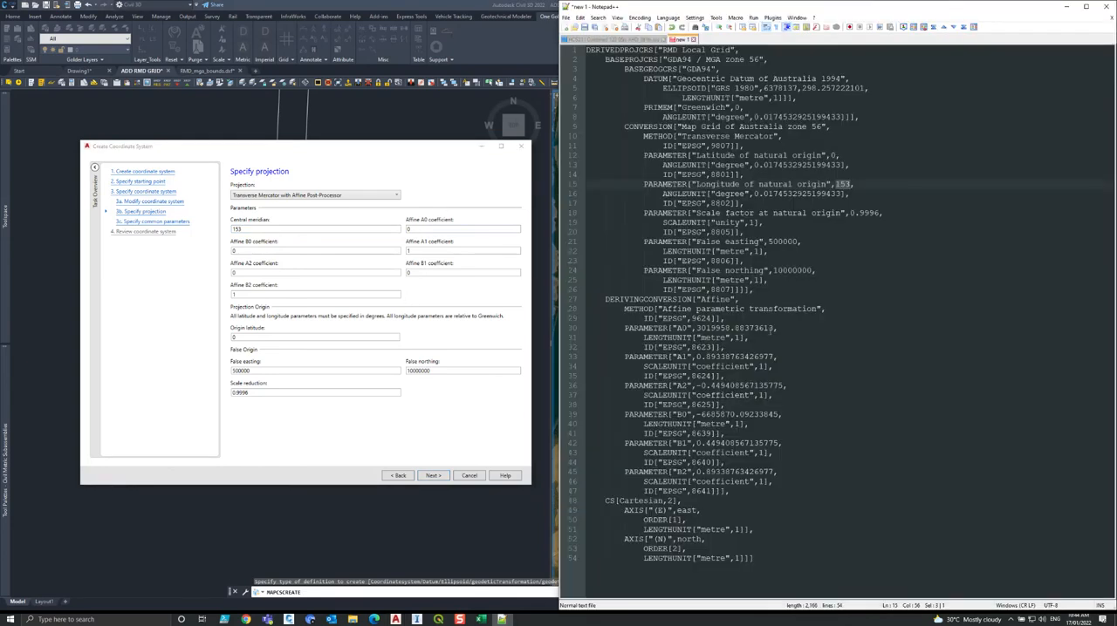
# Copy the affine coefficients A0 3019958.88373613 and A1 0.89338763426977 from the WKT text into the projection parameters.
pyautogui.moveTo(705, 300); pyautogui.dragTo(729, 300)
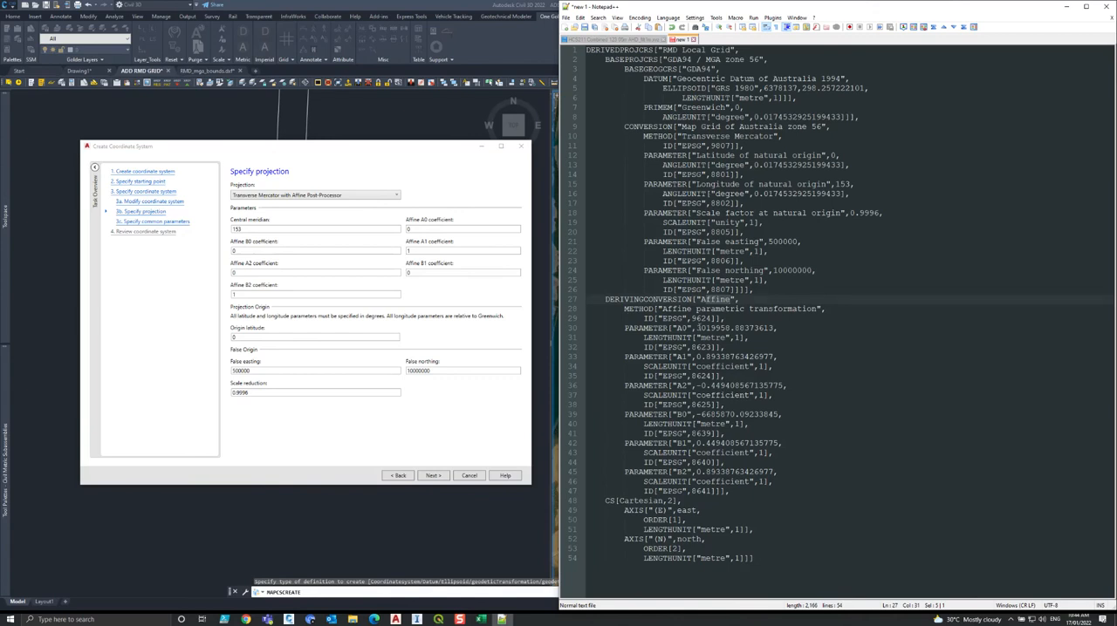
pyautogui.moveTo(720, 328); pyautogui.dragTo(776, 328)
pyautogui.hotkey('ctrl', 'c')
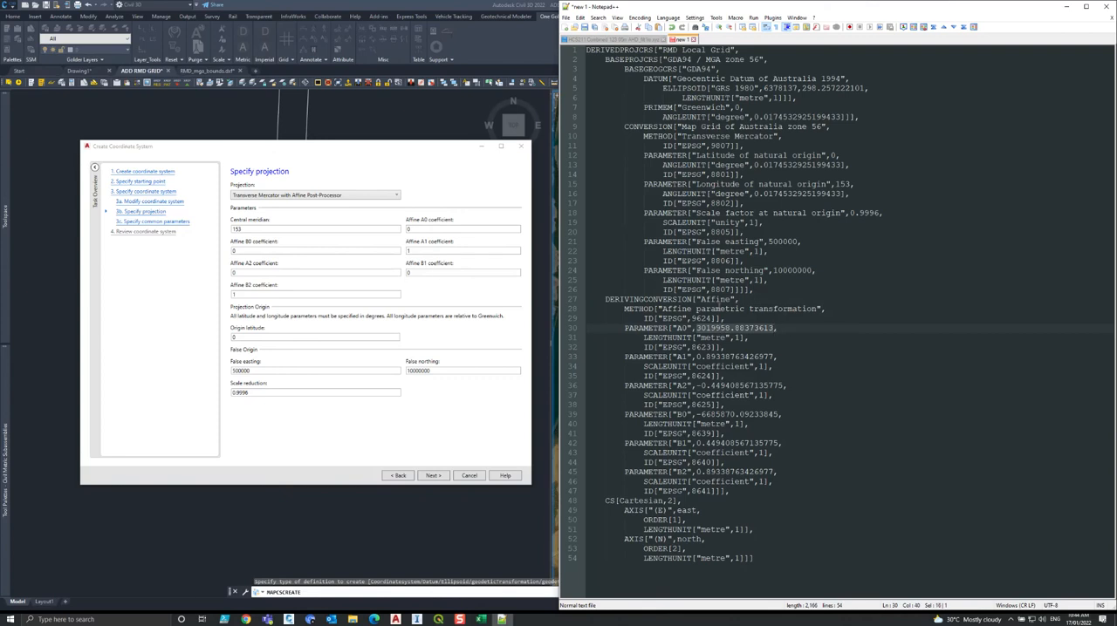
pyautogui.moveTo(427, 230); pyautogui.dragTo(342, 229)
pyautogui.hotkey('ctrl', 'v')
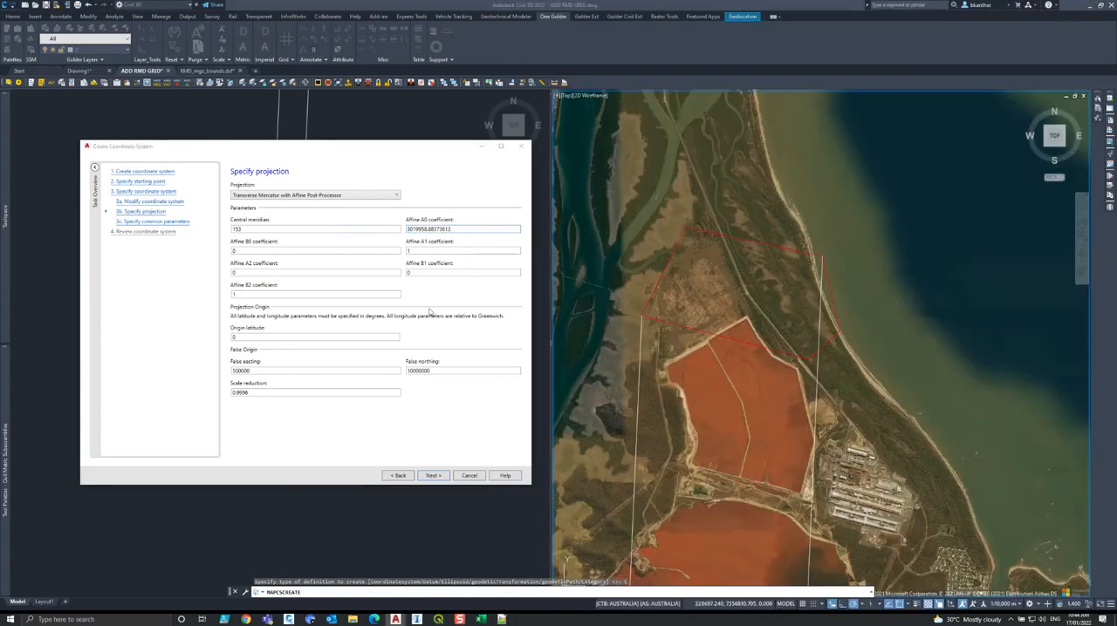
pyautogui.click(502, 620)
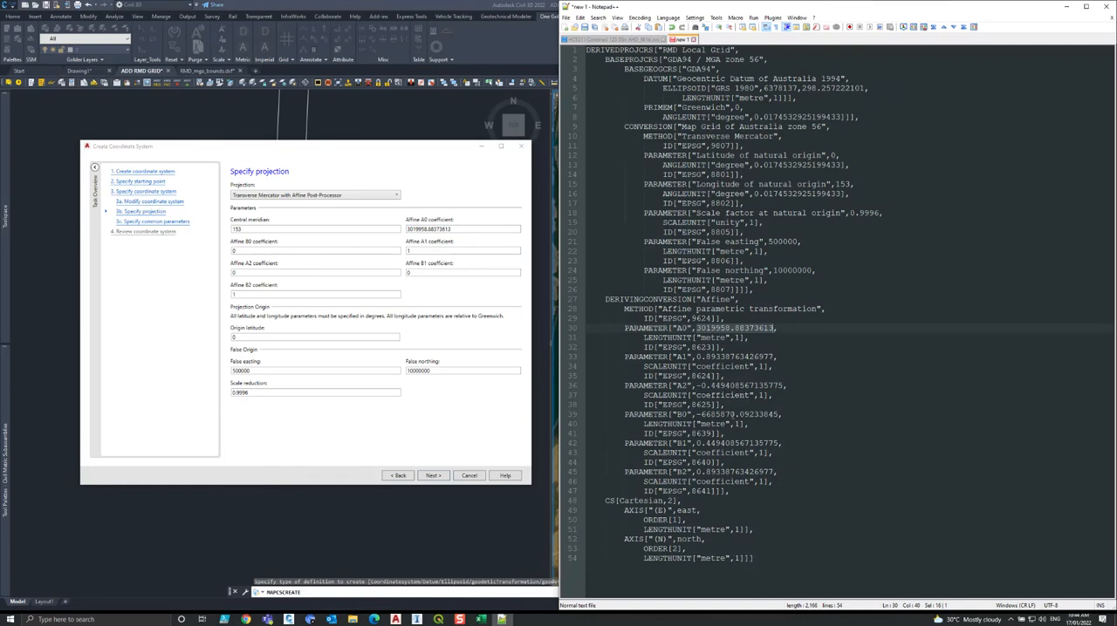
pyautogui.moveTo(696, 357); pyautogui.dragTo(775, 357)
pyautogui.hotkey('ctrl', 'c')
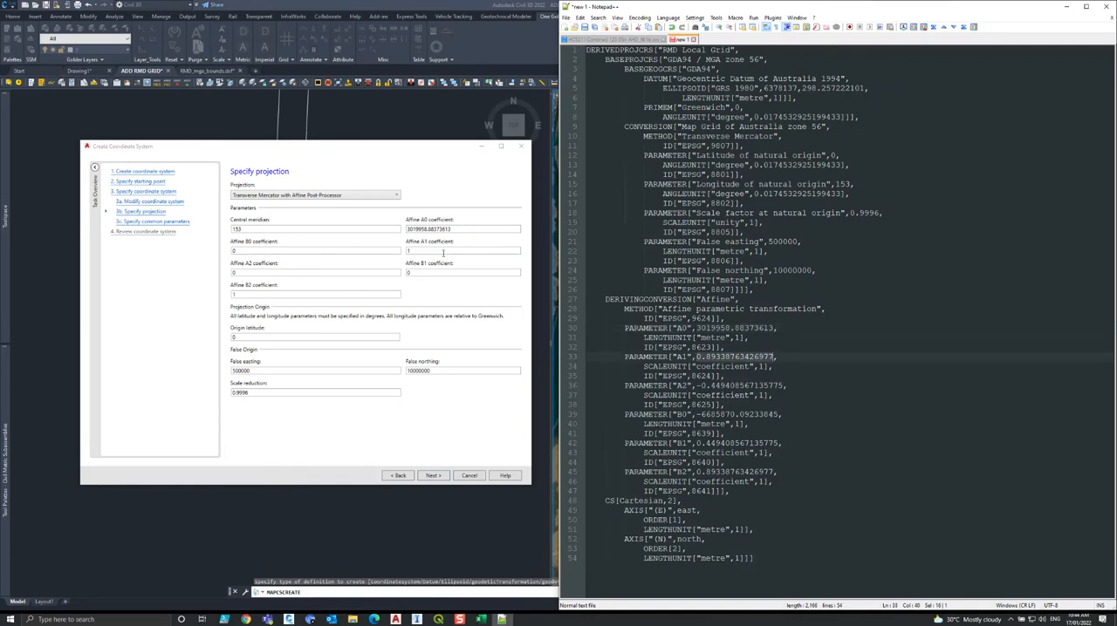
pyautogui.doubleClick(444, 252)
pyautogui.hotkey('ctrl', 'v')
# Copy the affine coefficients A2 -0.449408567135775 and B0 -6685870.09233845 from the WKT text into the projection parameters.
pyautogui.click(502, 619)
pyautogui.moveTo(783, 385); pyautogui.dragTo(697, 385)
pyautogui.hotkey('ctrl', 'c')
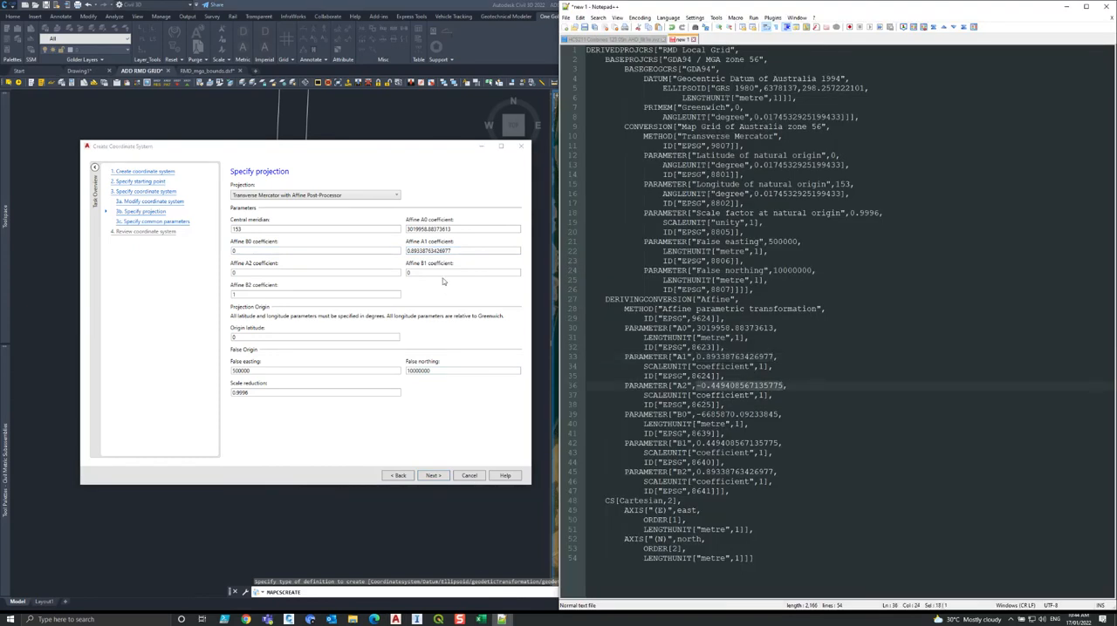
pyautogui.doubleClick(333, 272)
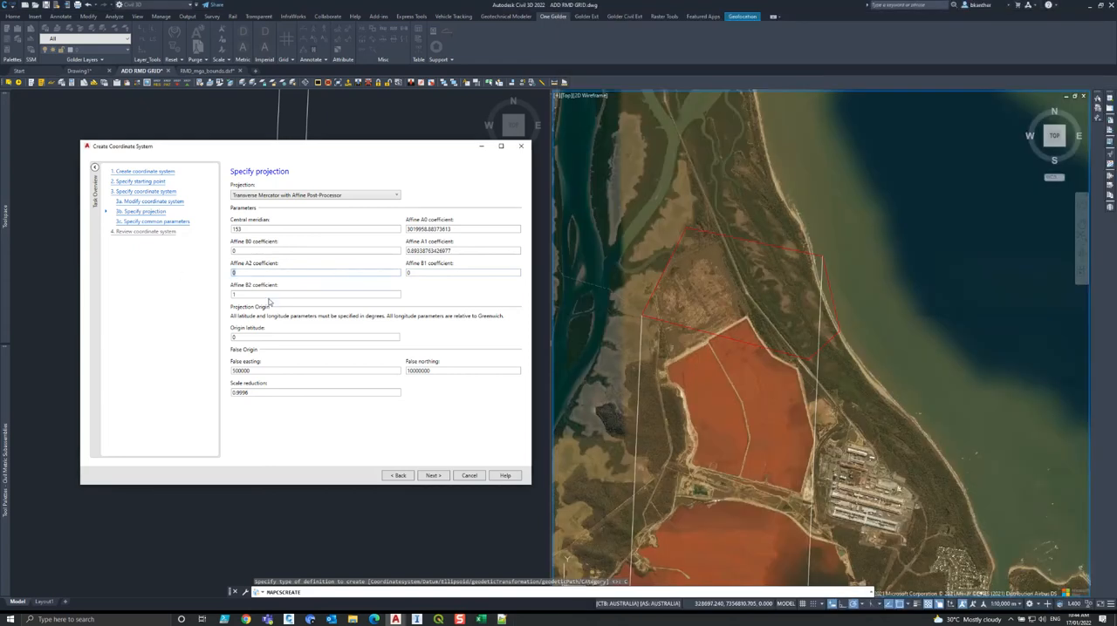
pyautogui.hotkey('ctrl', 'v')
pyautogui.click(502, 619)
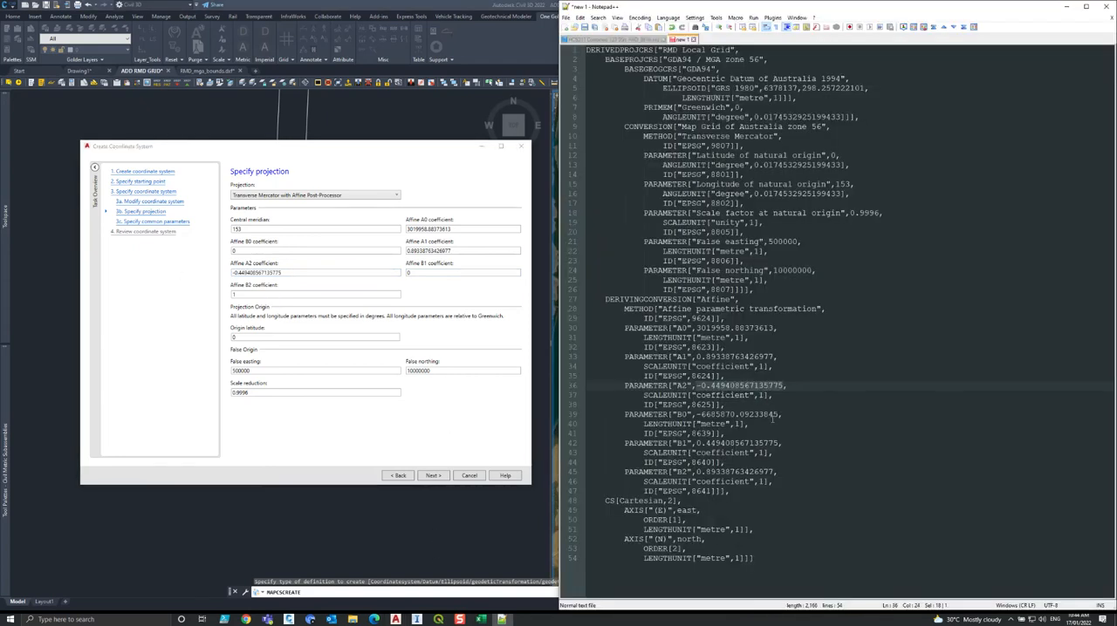
pyautogui.moveTo(780, 415); pyautogui.dragTo(696, 415)
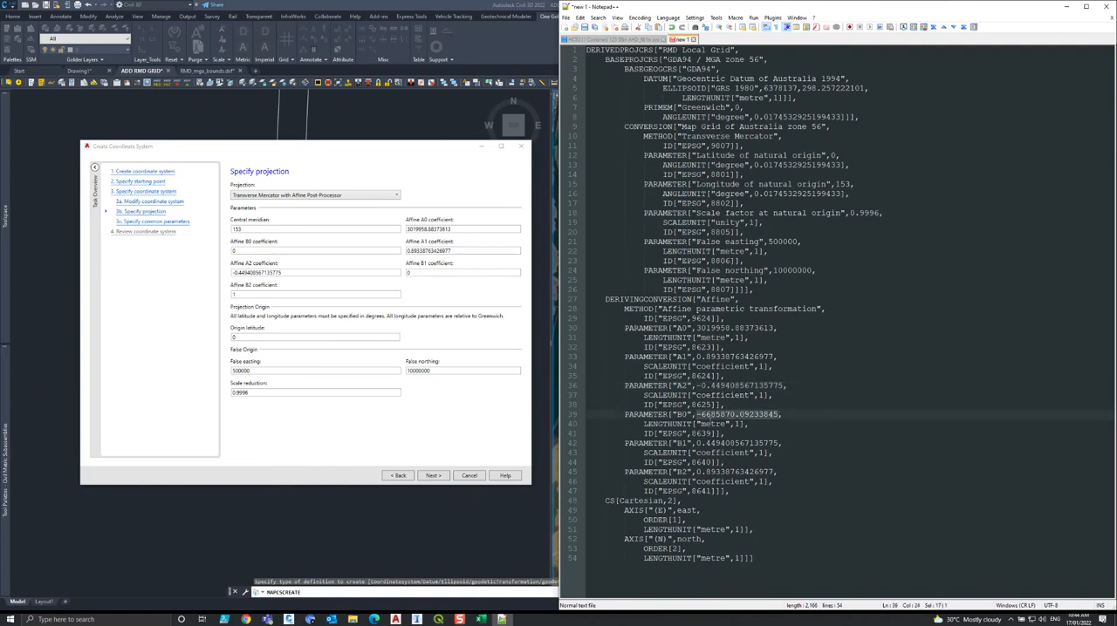
pyautogui.hotkey('ctrl', 'c')
pyautogui.click(262, 251)
pyautogui.hotkey('ctrl', 'v')
# Copy the affine coefficients B1 0.449408567135775 and B2 0.89338763426977 from the WKT text into the projection parameters.
pyautogui.click(503, 619)
pyautogui.moveTo(773, 443); pyautogui.dragTo(695, 443)
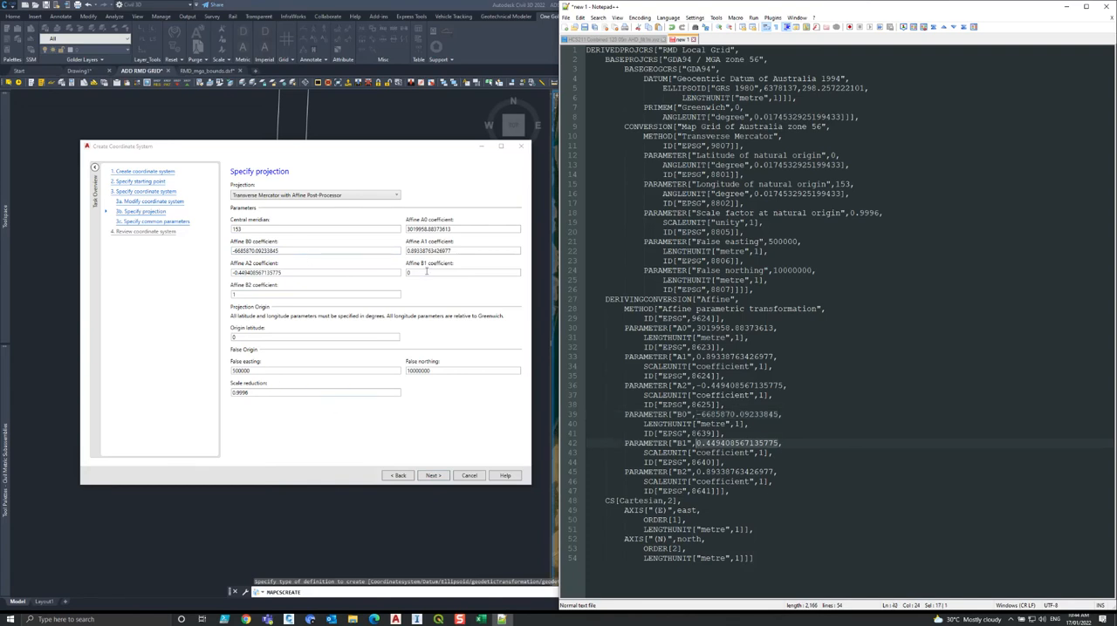
pyautogui.doubleClick(415, 272)
pyautogui.hotkey('ctrl', 'v')
pyautogui.click(503, 619)
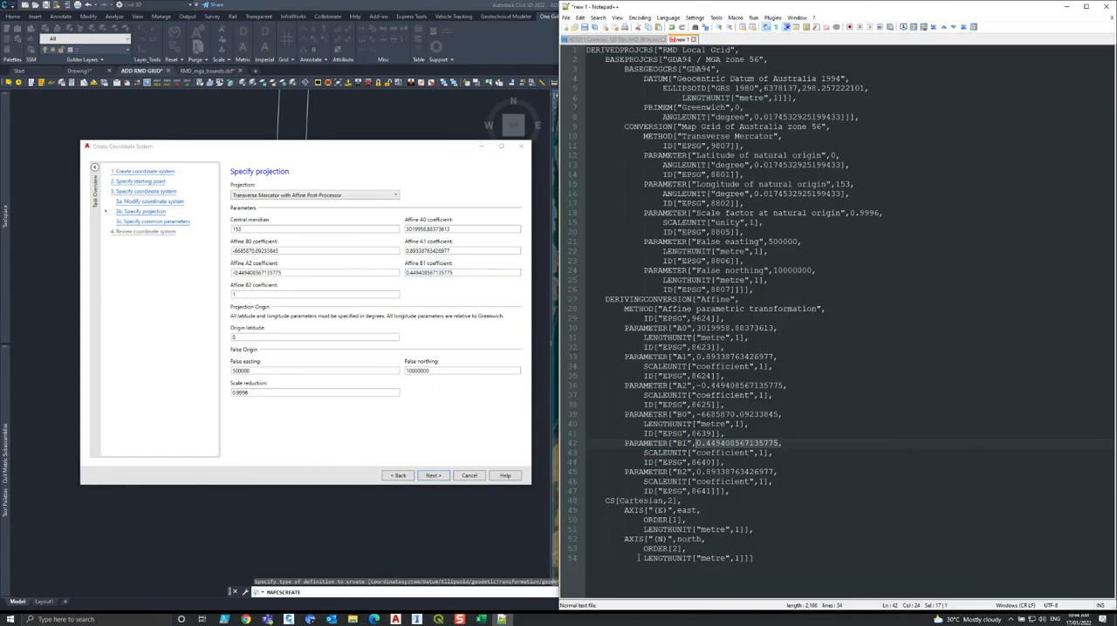
pyautogui.moveTo(774, 472); pyautogui.dragTo(695, 472)
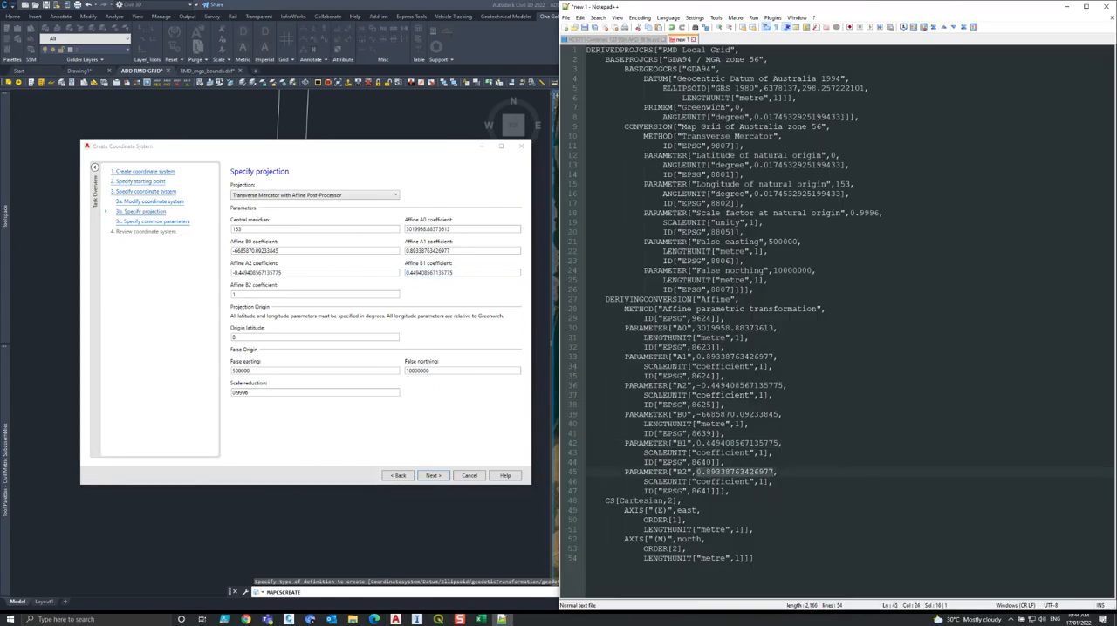
pyautogui.doubleClick(322, 295)
pyautogui.hotkey('ctrl', 'v')
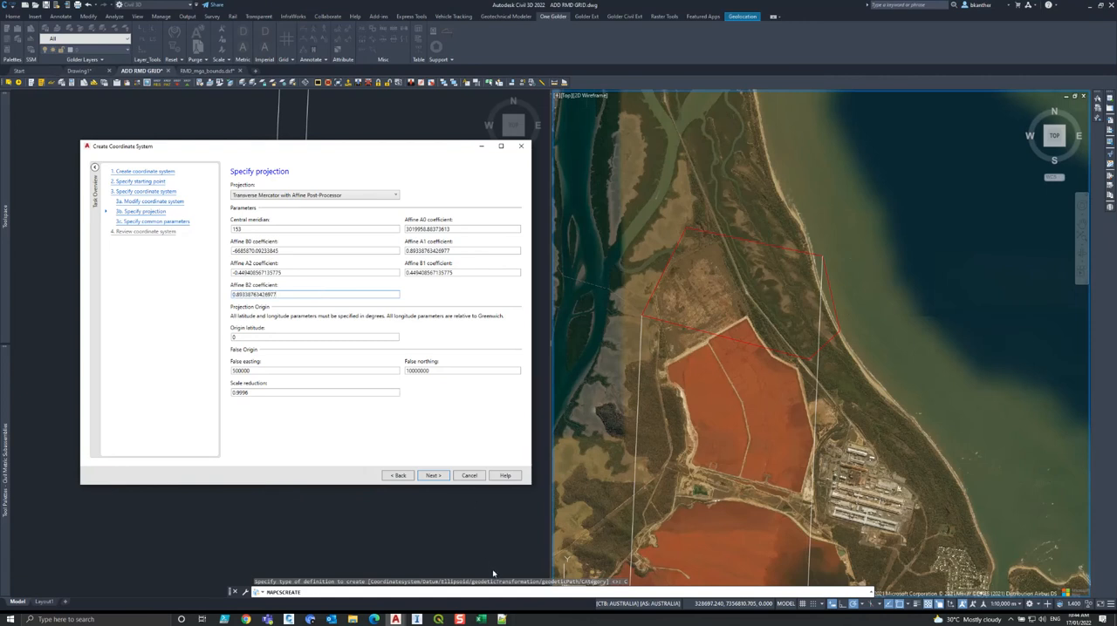
# Check the false easting, false northing, scale reduction and origin latitude against the WKT text and continue to the common parameters.
pyautogui.click(502, 619)
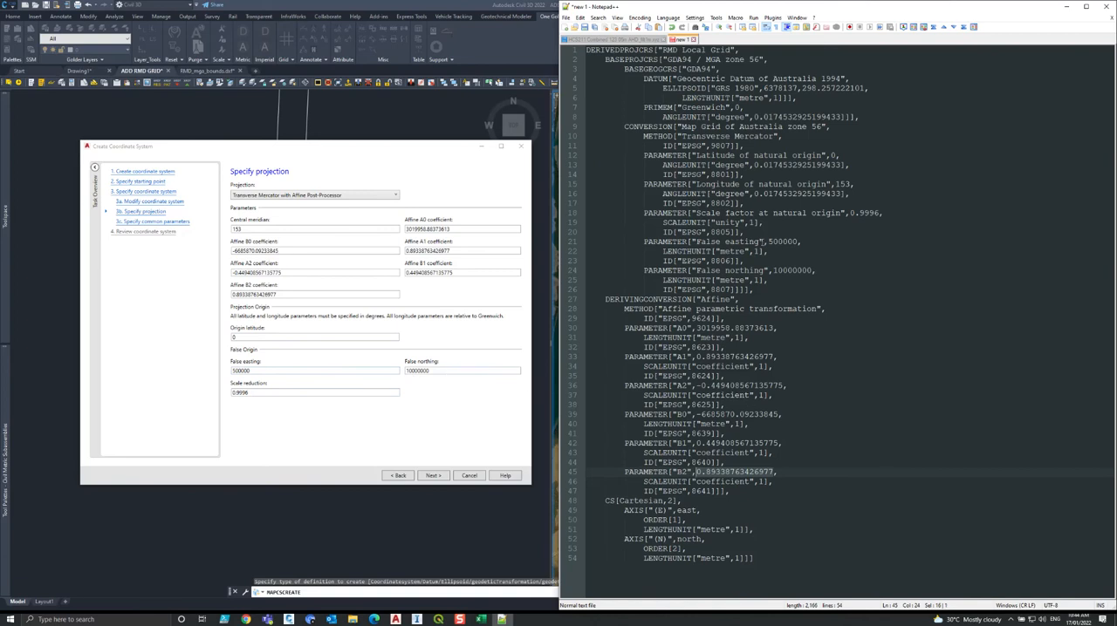
pyautogui.moveTo(768, 242); pyautogui.dragTo(814, 271)
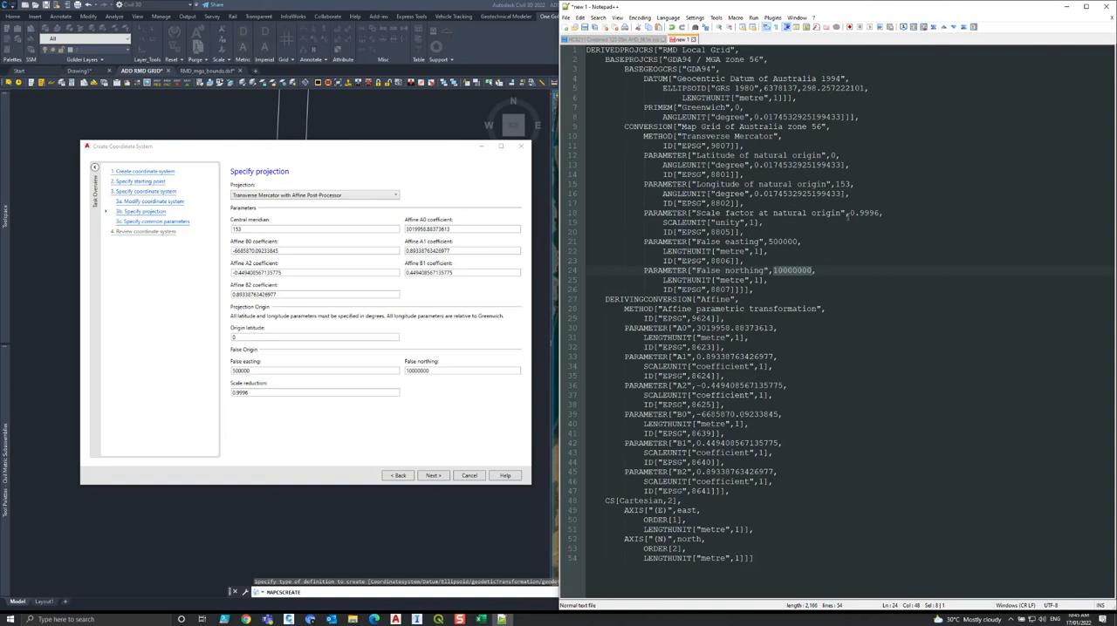
pyautogui.moveTo(849, 213); pyautogui.dragTo(880, 213)
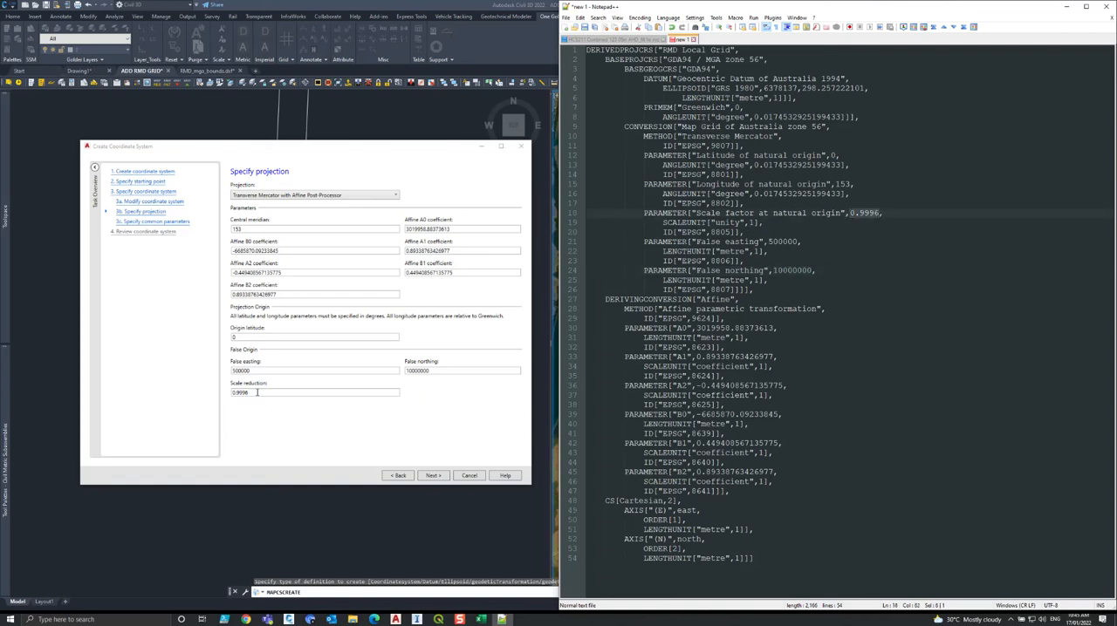
pyautogui.moveTo(257, 393); pyautogui.dragTo(228, 392)
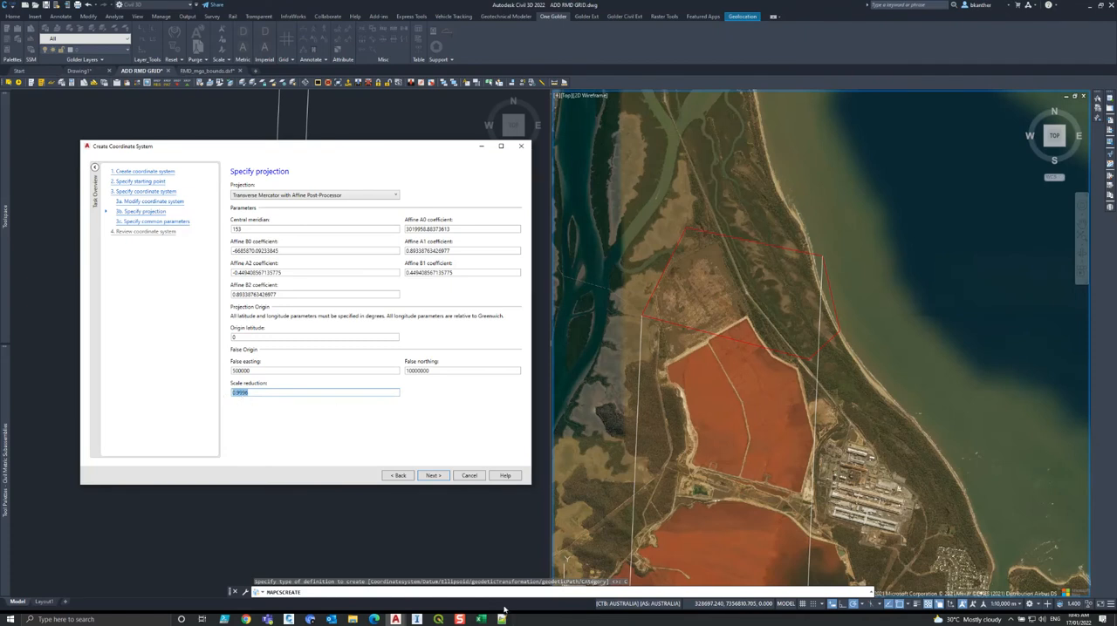
pyautogui.click(502, 619)
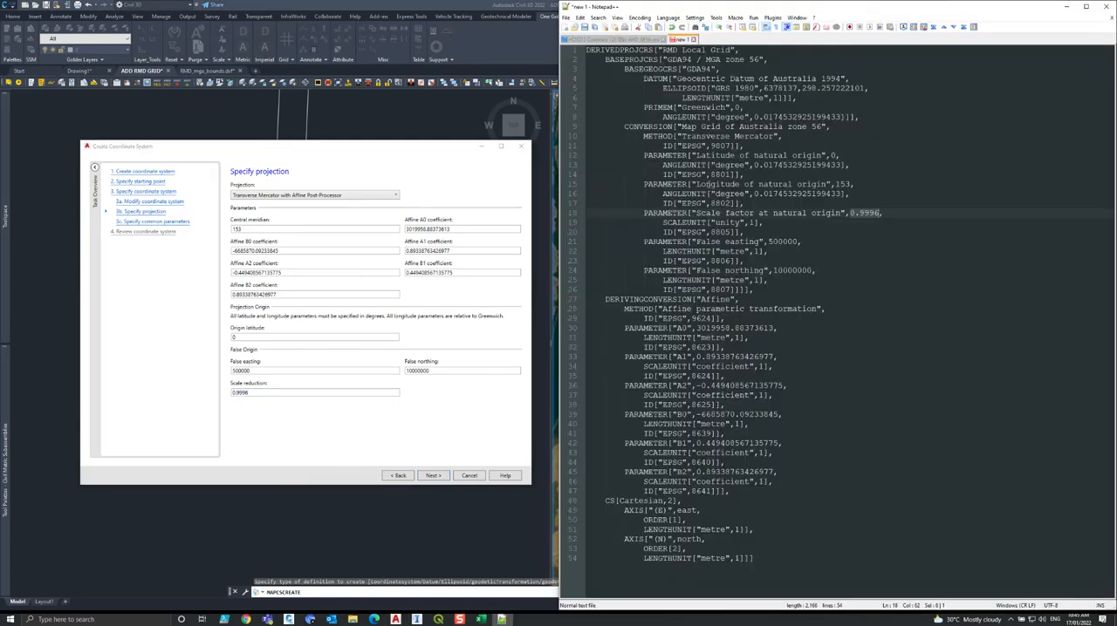
pyautogui.moveTo(834, 155); pyautogui.dragTo(828, 156)
pyautogui.click(441, 479)
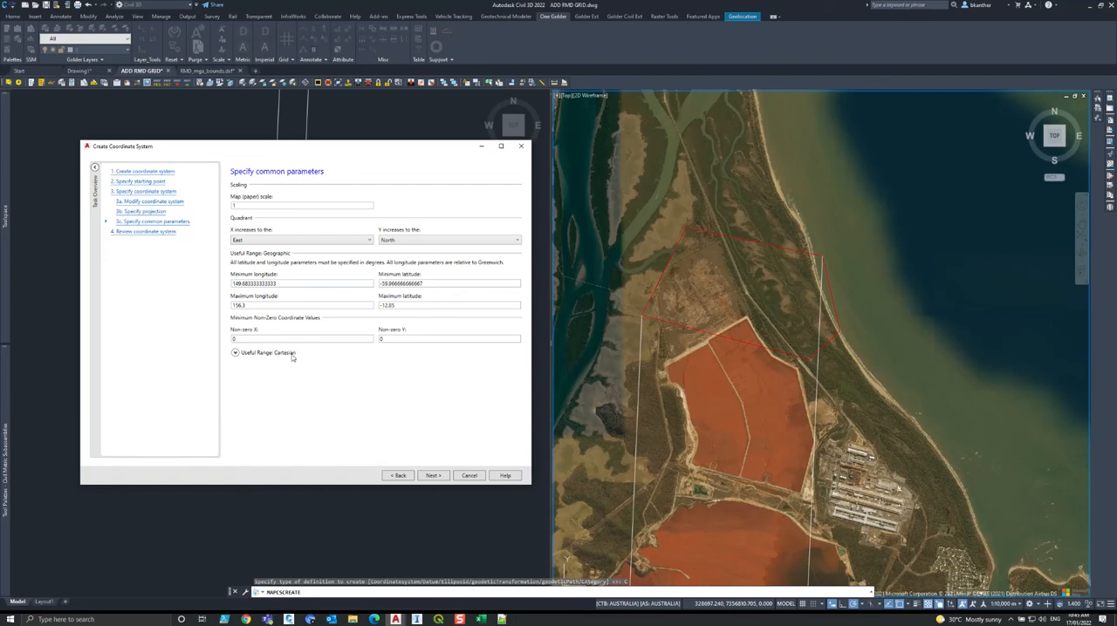
# Review the RMD Local Grid coordinate system definition and finish creating it.
pyautogui.click(434, 476)
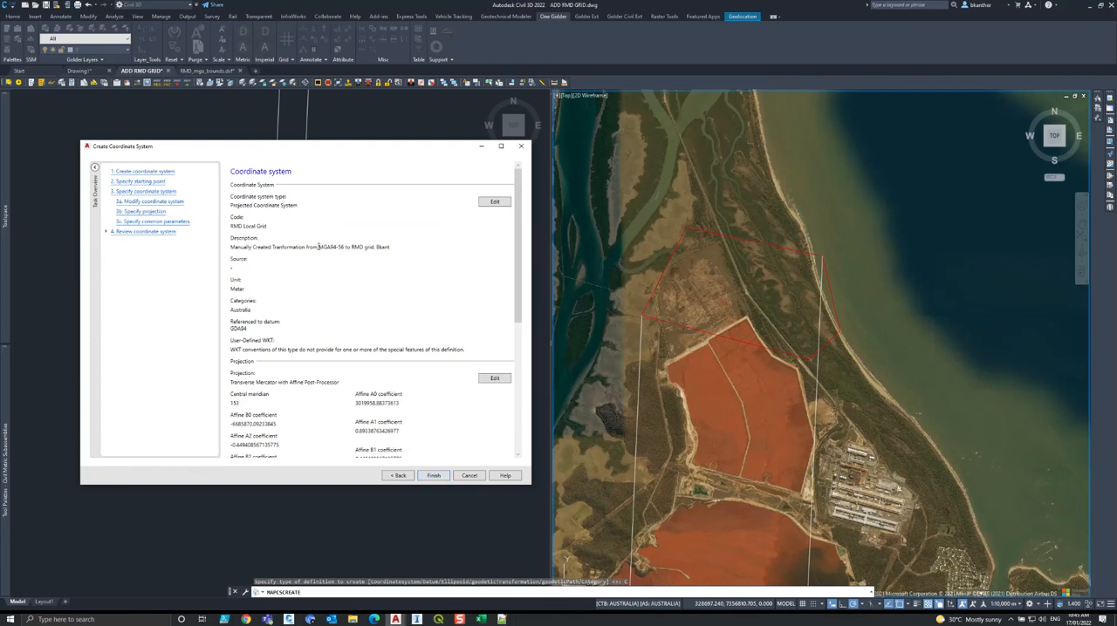
pyautogui.moveTo(517, 261); pyautogui.dragTo(512, 206)
pyautogui.click(434, 475)
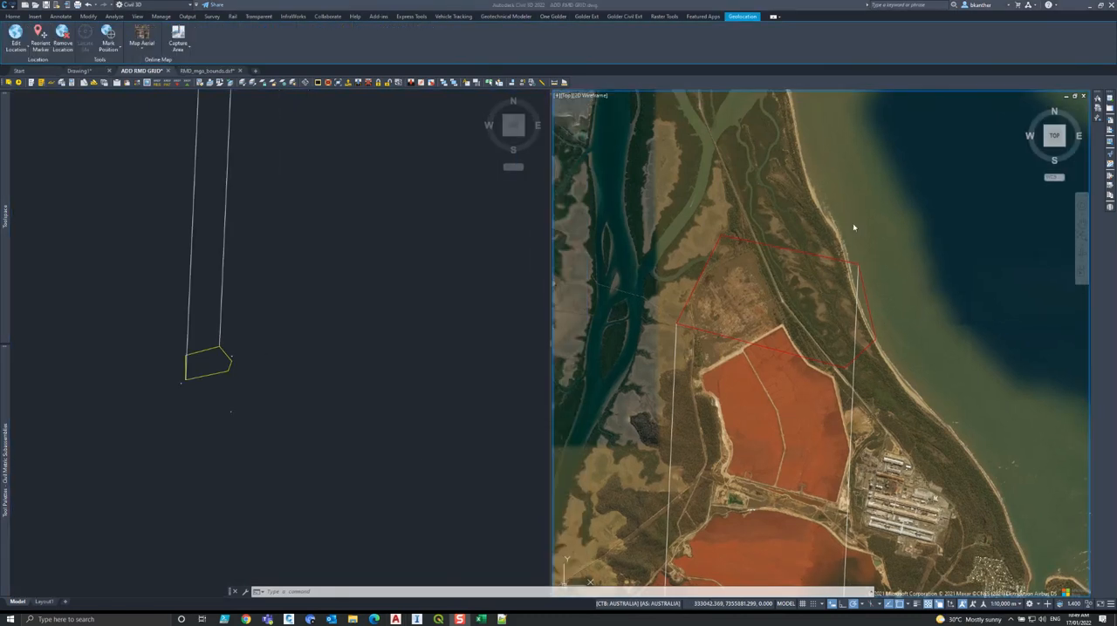
# Run MAPCSASSIGN, search for RMD and assign the RMD Local Grid coordinate system to the drawing.
pyautogui.write('mapcsassign')
pyautogui.press('Return')
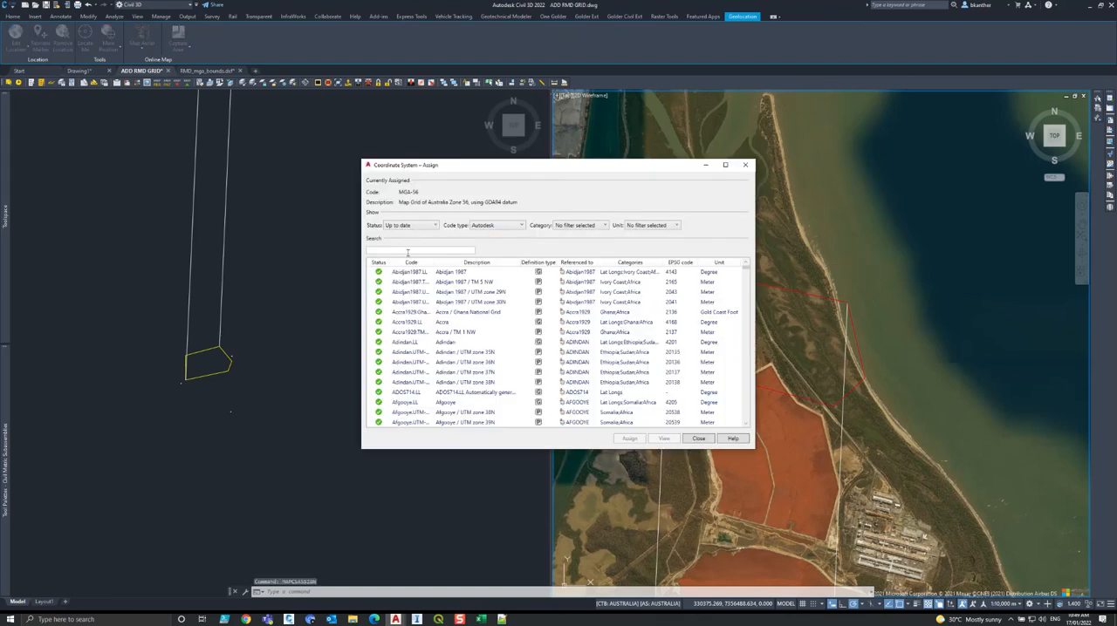
pyautogui.write('RMD')
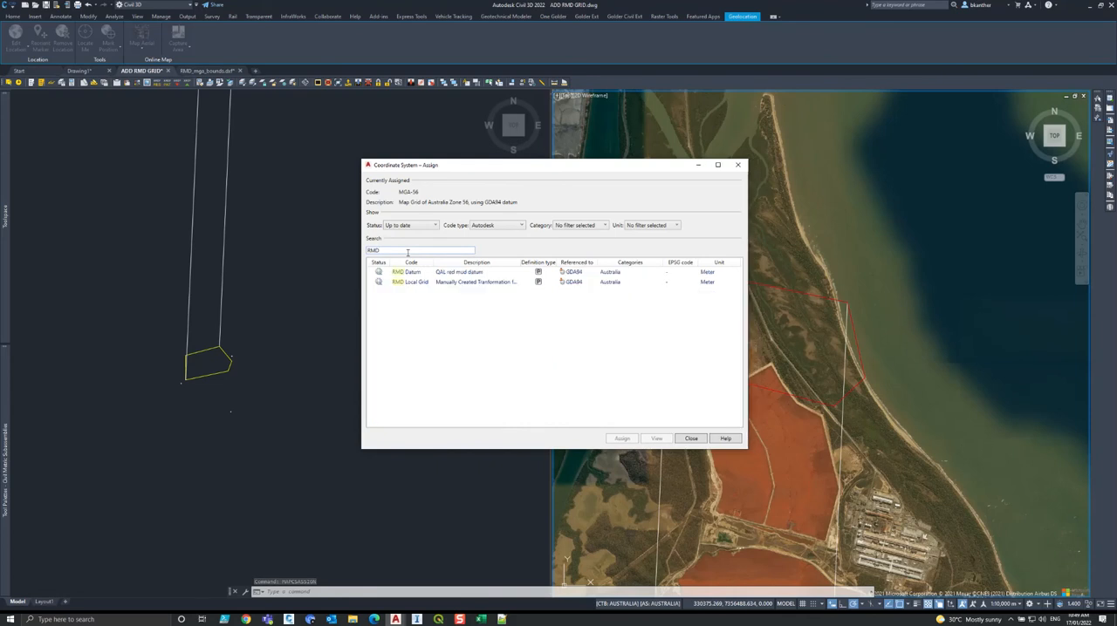
pyautogui.click(447, 283)
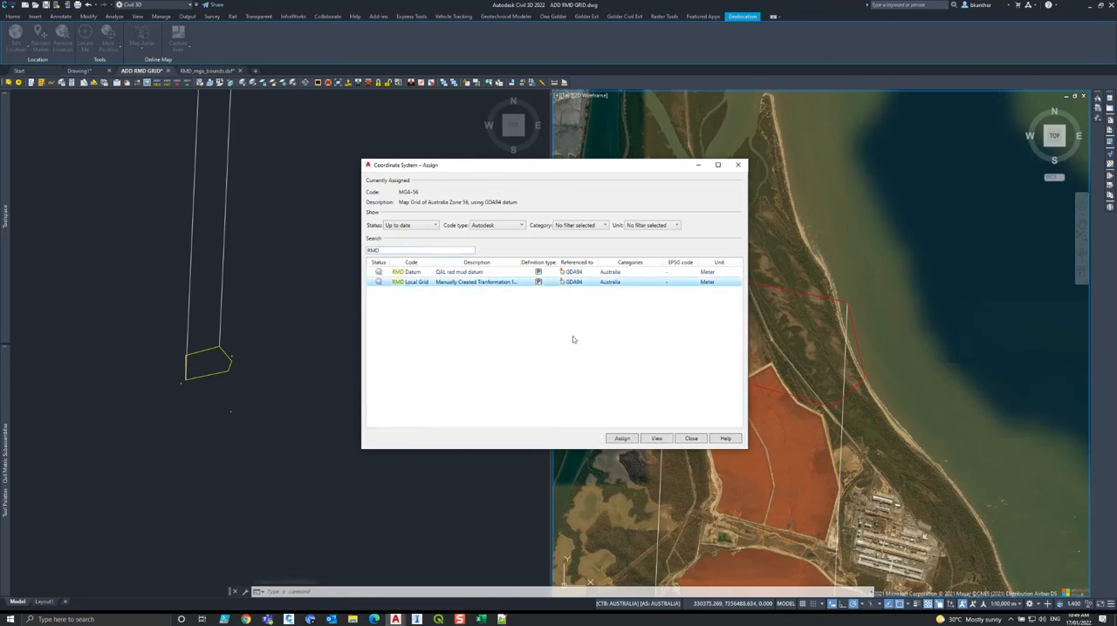
pyautogui.click(623, 439)
# Remove the location data and the assigned coordinate system from the drawing.
pyautogui.click(334, 335)
pyautogui.moveTo(288, 326)
pyautogui.mouseDown(button='middle')
pyautogui.moveTo(381, 331)
pyautogui.moveTo(352, 317)
pyautogui.mouseUp(button='middle')
pyautogui.middleClick(380, 332)
pyautogui.middleClick(380, 332)
pyautogui.scroll(-3, 378, 335)
pyautogui.scroll(6, 294, 398)
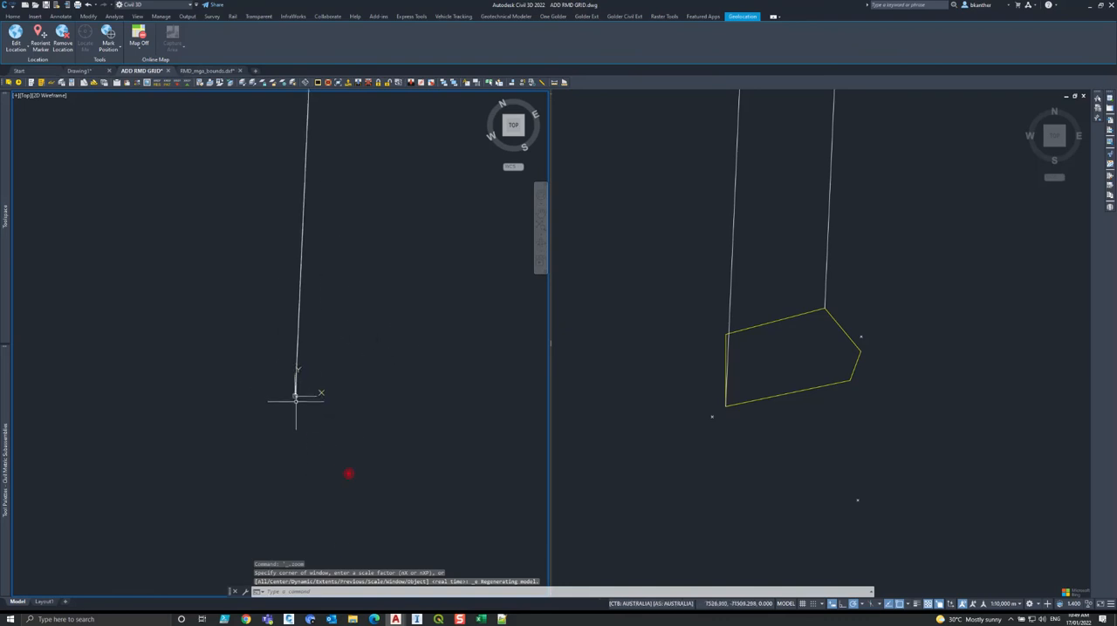
pyautogui.click(684, 294)
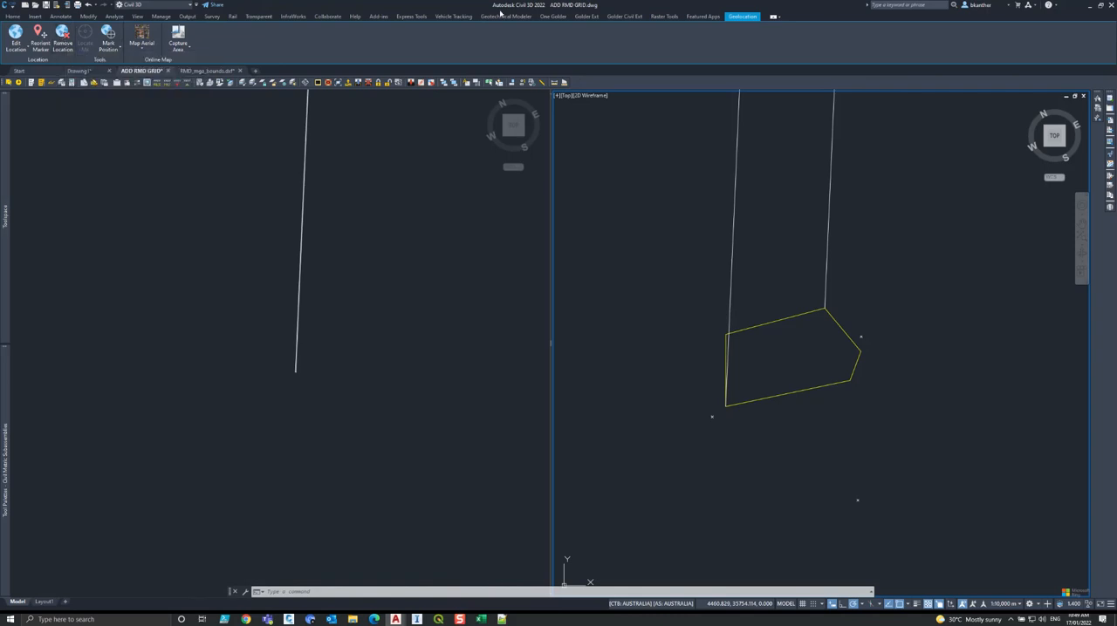
pyautogui.click(62, 37)
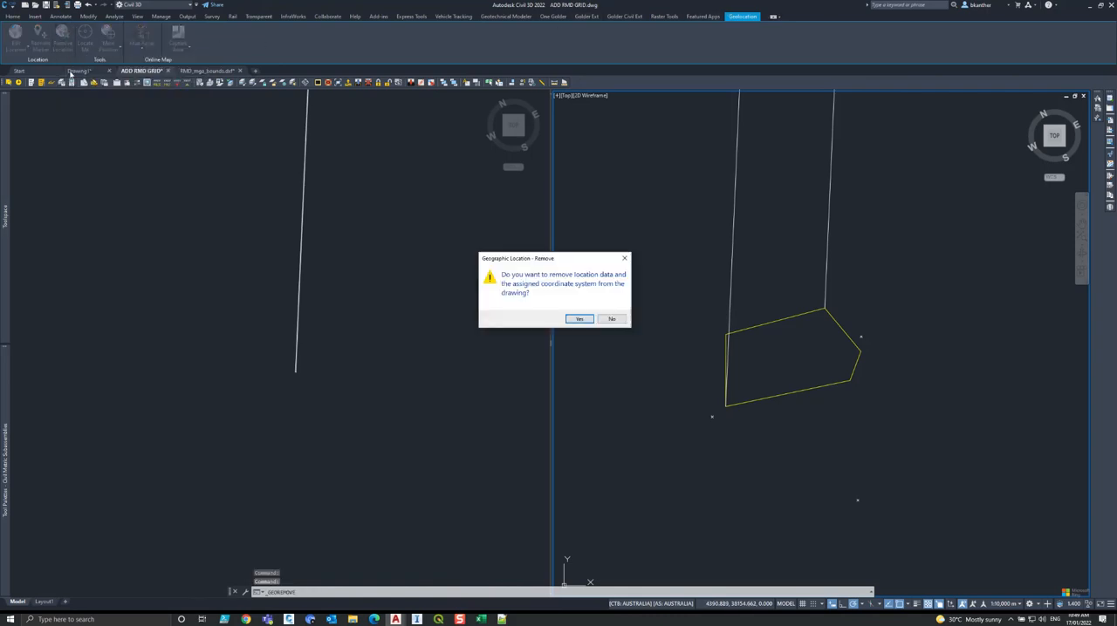
pyautogui.click(580, 319)
# Assign the RMD Local Grid coordinate system to the drawing again with MAPCSASSIGN.
pyautogui.click(798, 303)
pyautogui.scroll(4, 788, 355)
pyautogui.write('mapcsassign')
pyautogui.press('Return')
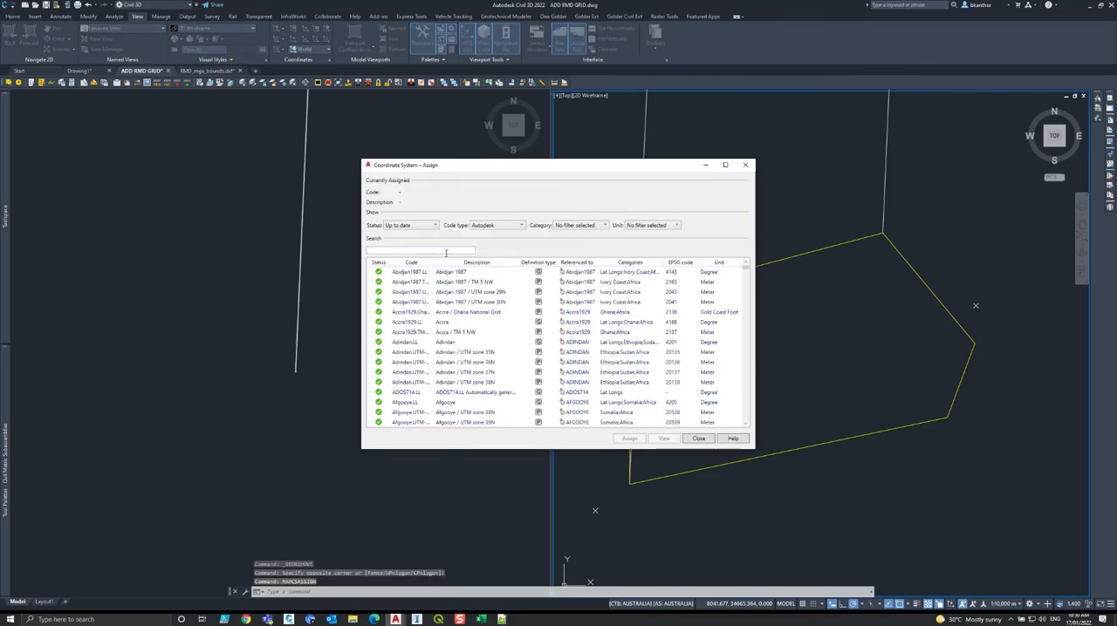
pyautogui.write('RMD')
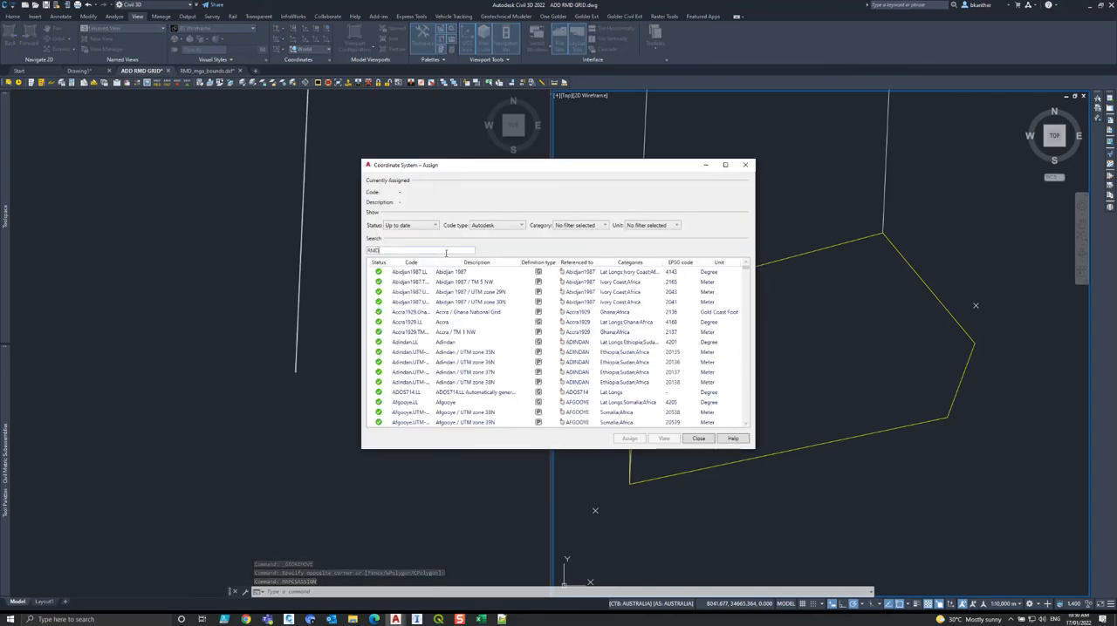
pyautogui.click(441, 281)
pyautogui.click(621, 438)
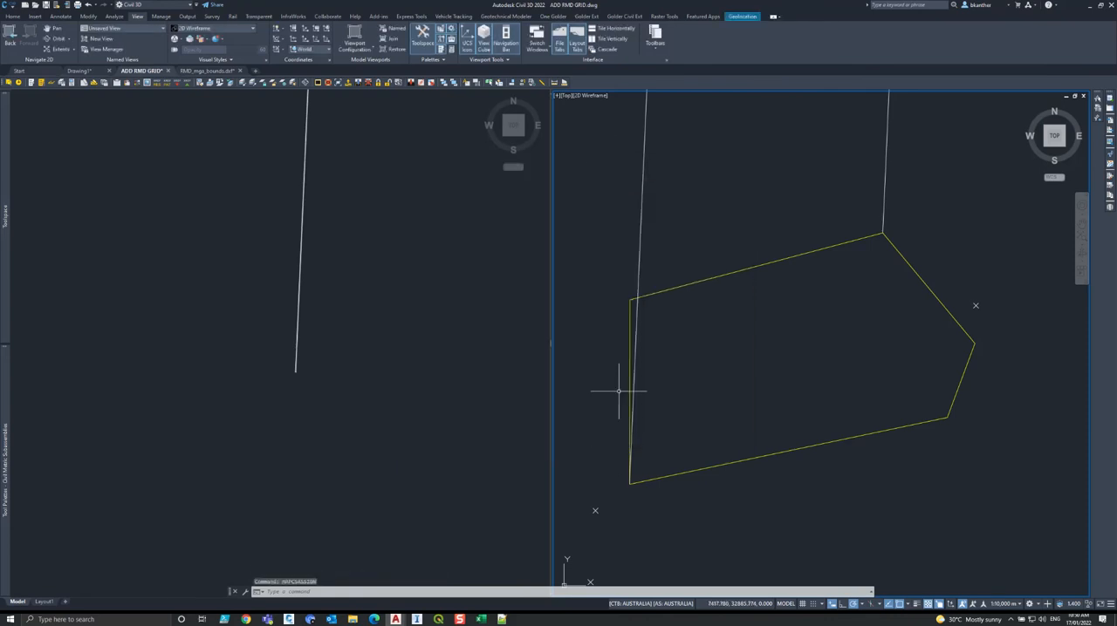
# Display the aerial map behind the yellow site boundary in the current viewport.
pyautogui.click(741, 16)
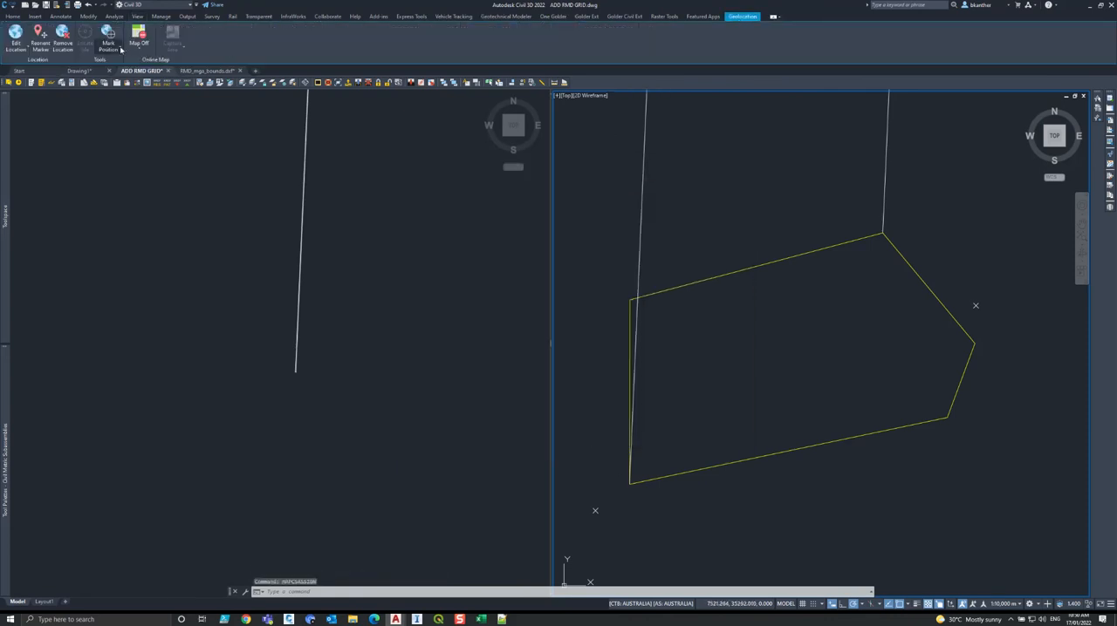
pyautogui.click(139, 41)
pyautogui.click(146, 81)
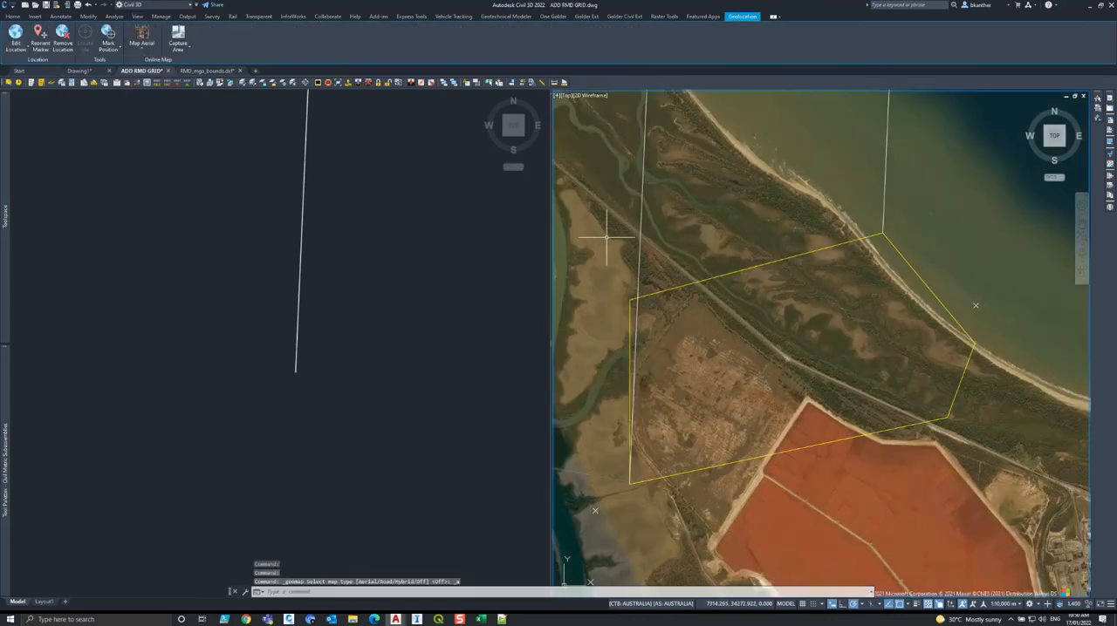
pyautogui.scroll(-6, 815, 278)
pyautogui.click(444, 319)
pyautogui.scroll(5, 305, 392)
pyautogui.scroll(6, 266, 324)
pyautogui.scroll(6, 306, 244)
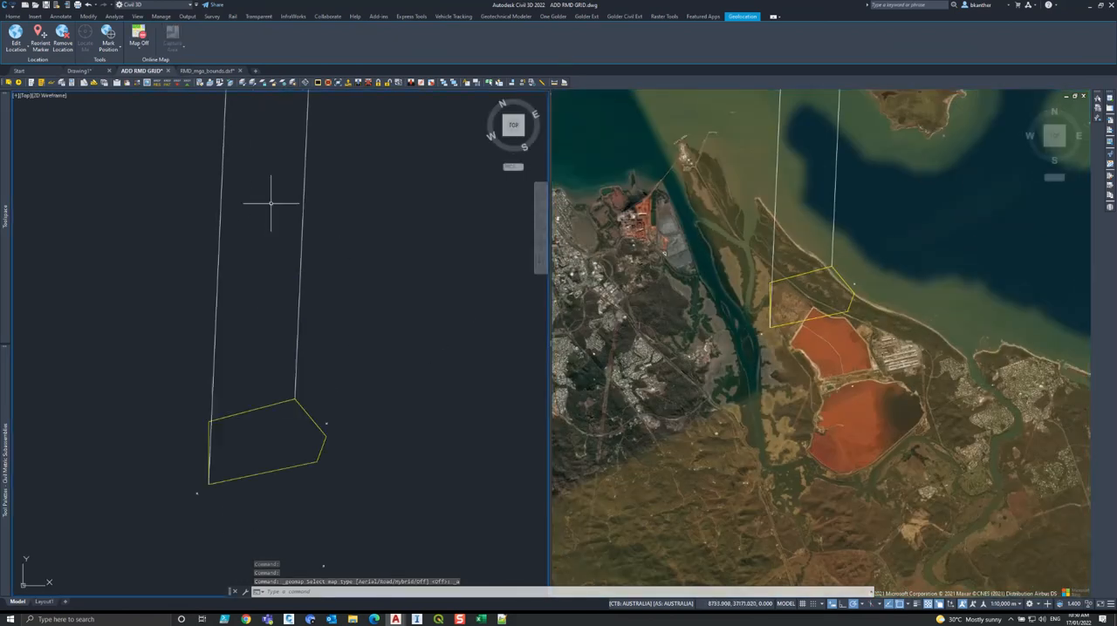
# Switch the viewport configuration to Single and display the aerial map around the yellow site boundary.
pyautogui.click(137, 16)
pyautogui.click(354, 50)
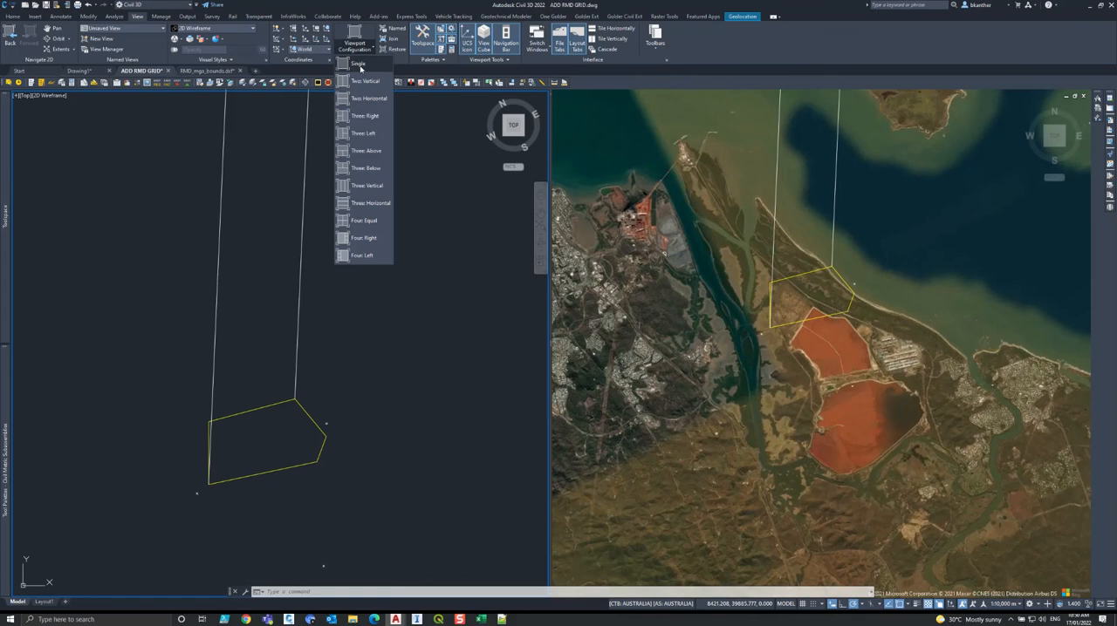
pyautogui.click(360, 68)
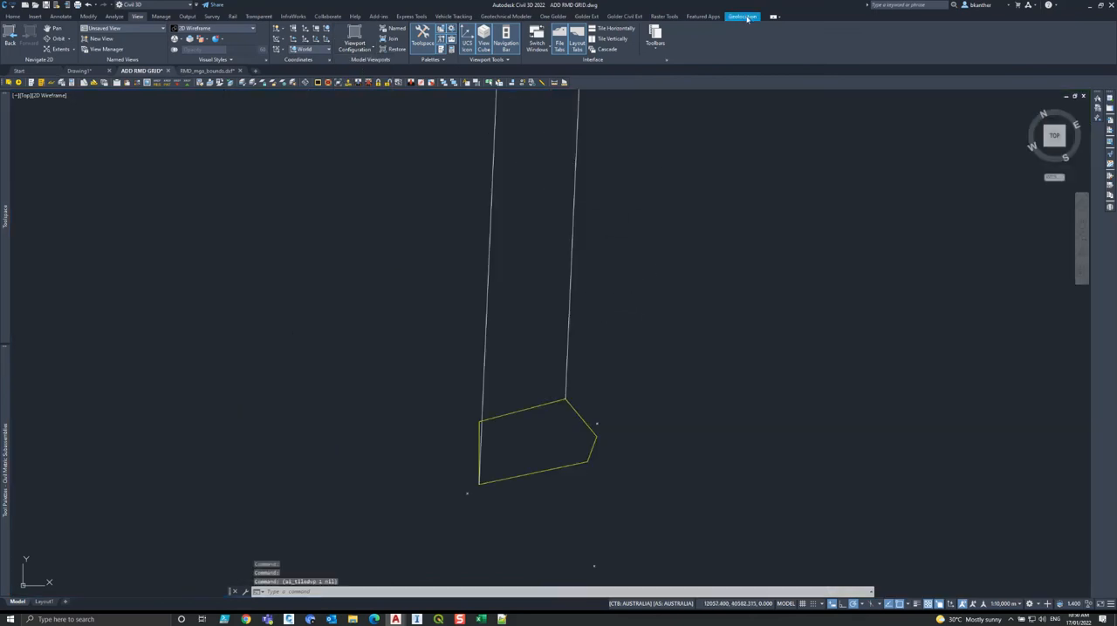
pyautogui.click(744, 15)
pyautogui.click(141, 45)
pyautogui.click(155, 84)
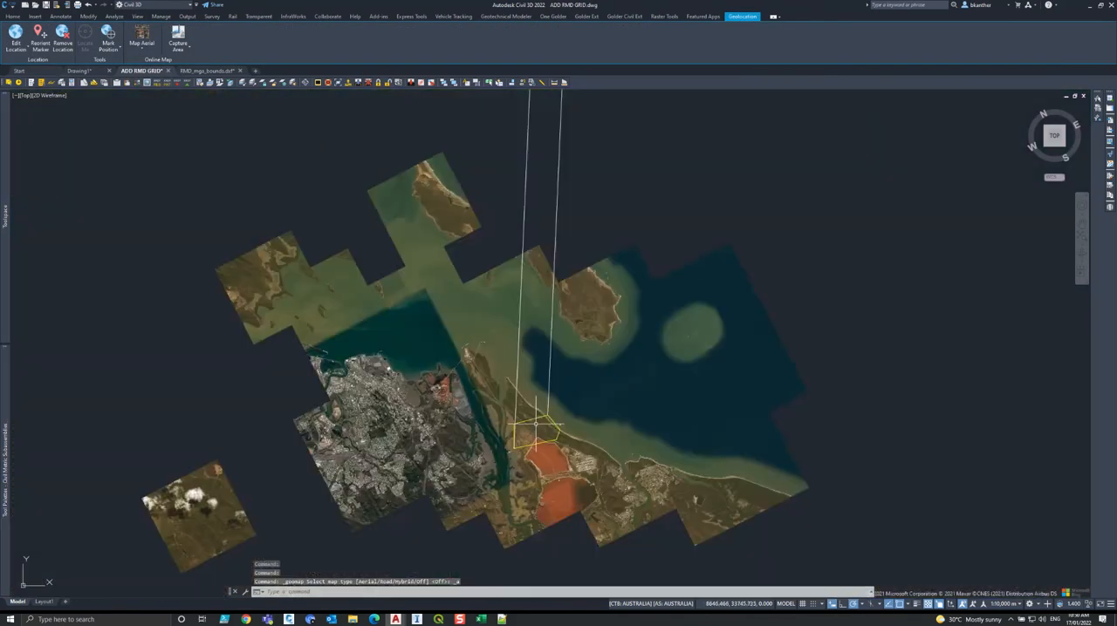
pyautogui.scroll(8, 536, 422)
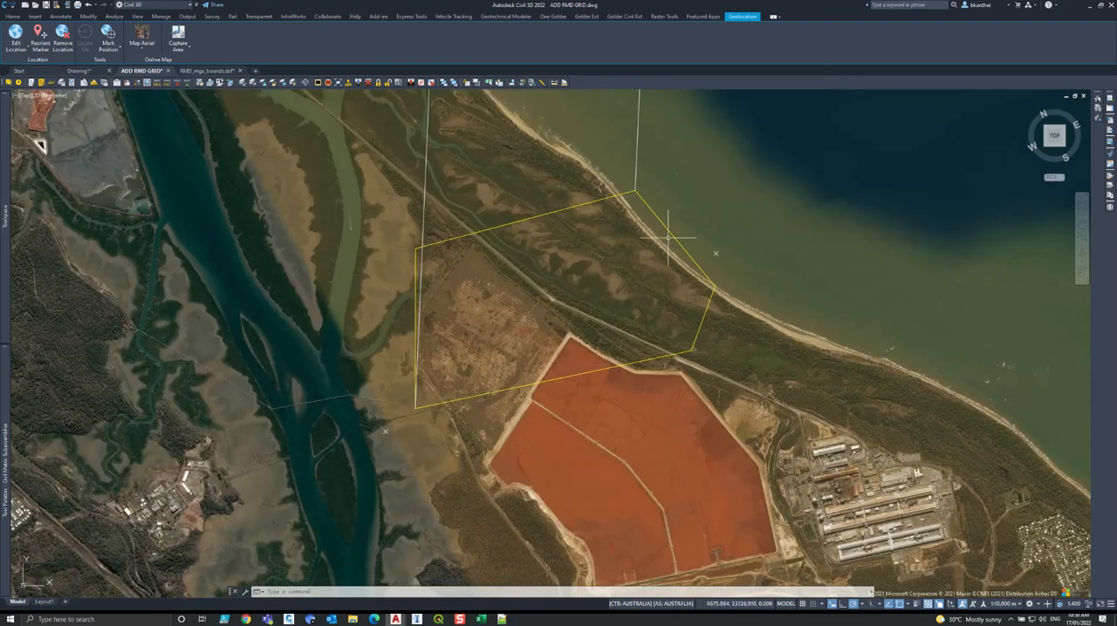
pyautogui.scroll(2, 489, 377)
pyautogui.scroll(-2, 489, 377)
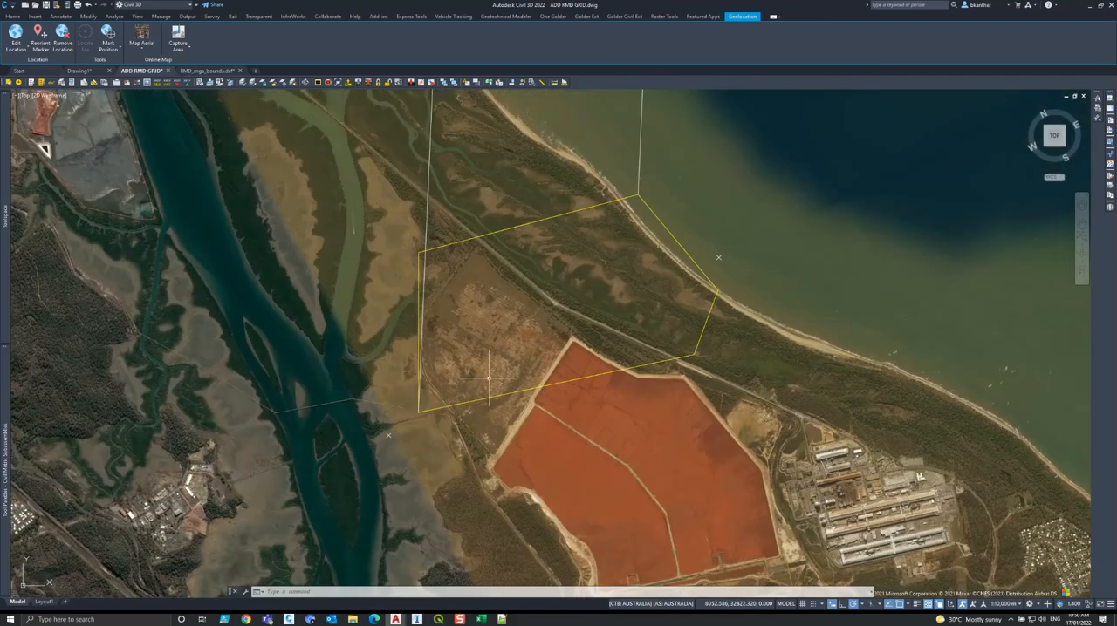
pyautogui.moveTo(489, 377); pyautogui.dragTo(473, 421, button='middle')
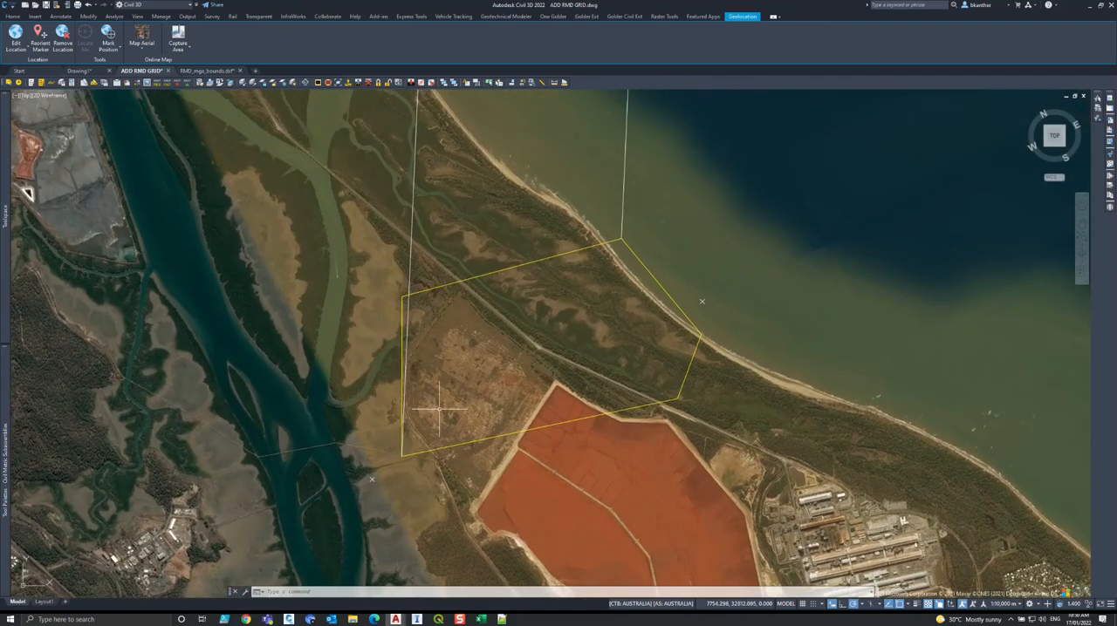
# Switch to QGIS and set the project CRS to RMD Local Grid, accepting the first transformation for ESRI Satellite.
pyautogui.click(438, 619)
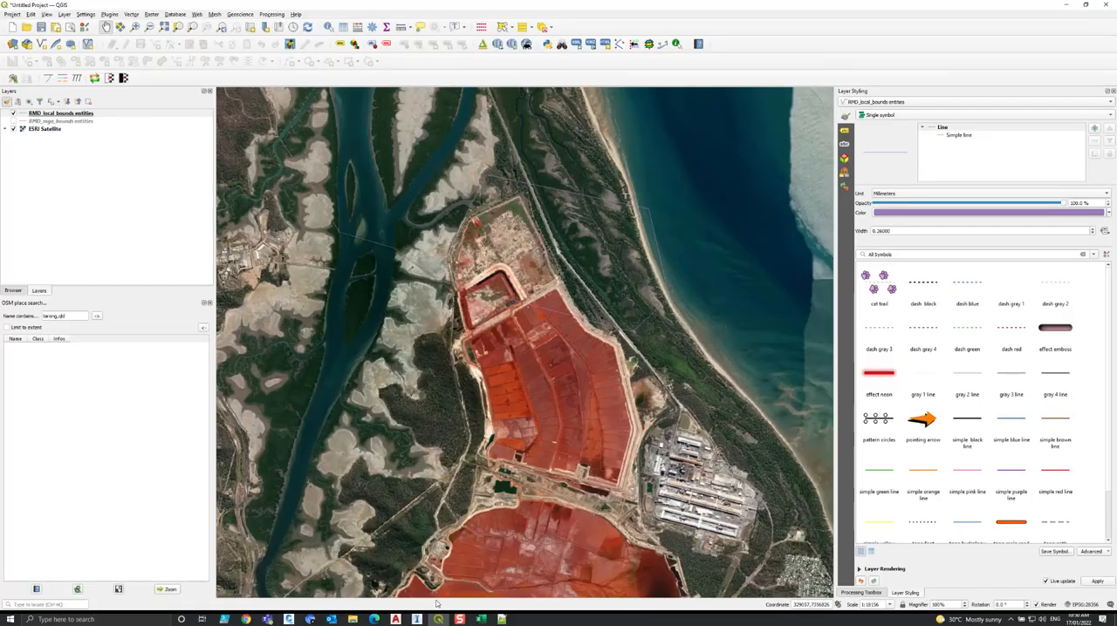
pyautogui.click(1082, 605)
pyautogui.doubleClick(447, 201)
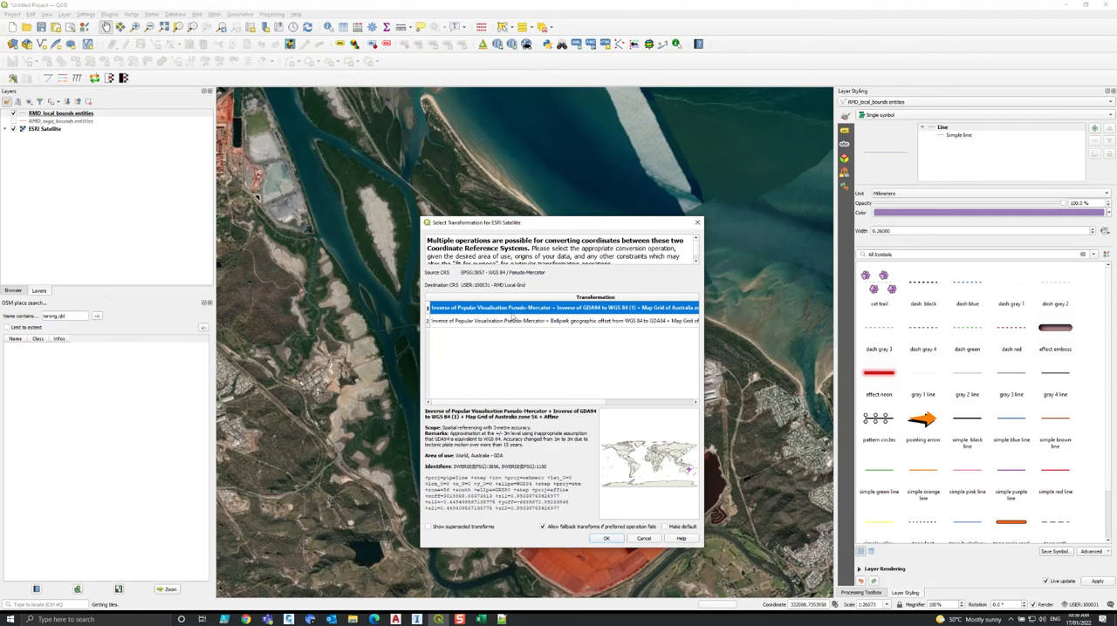
pyautogui.click(609, 538)
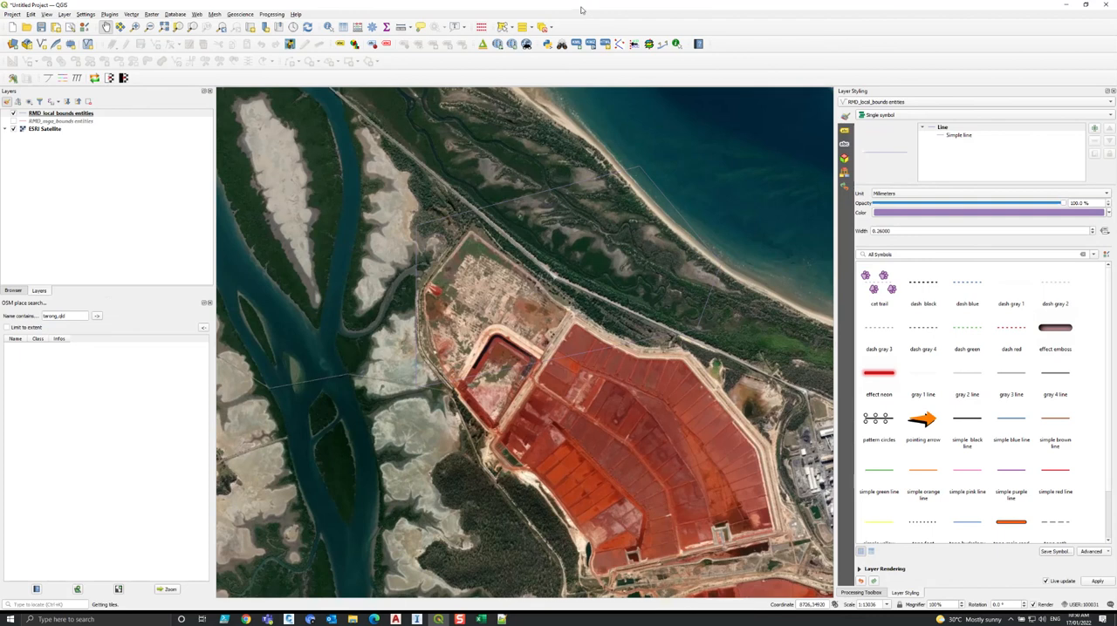
# Compare the orientation of the site imagery in QGIS with the aerial map and boundary in Civil 3D.
pyautogui.moveTo(582, 9); pyautogui.dragTo(546, 84)
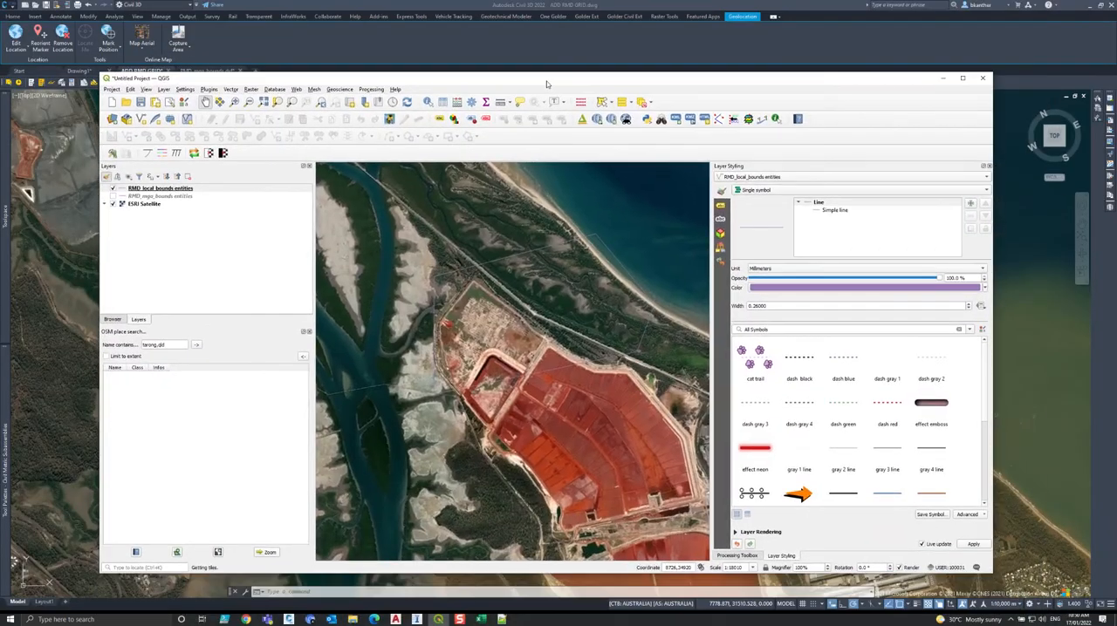
pyautogui.scroll(1, 544, 341)
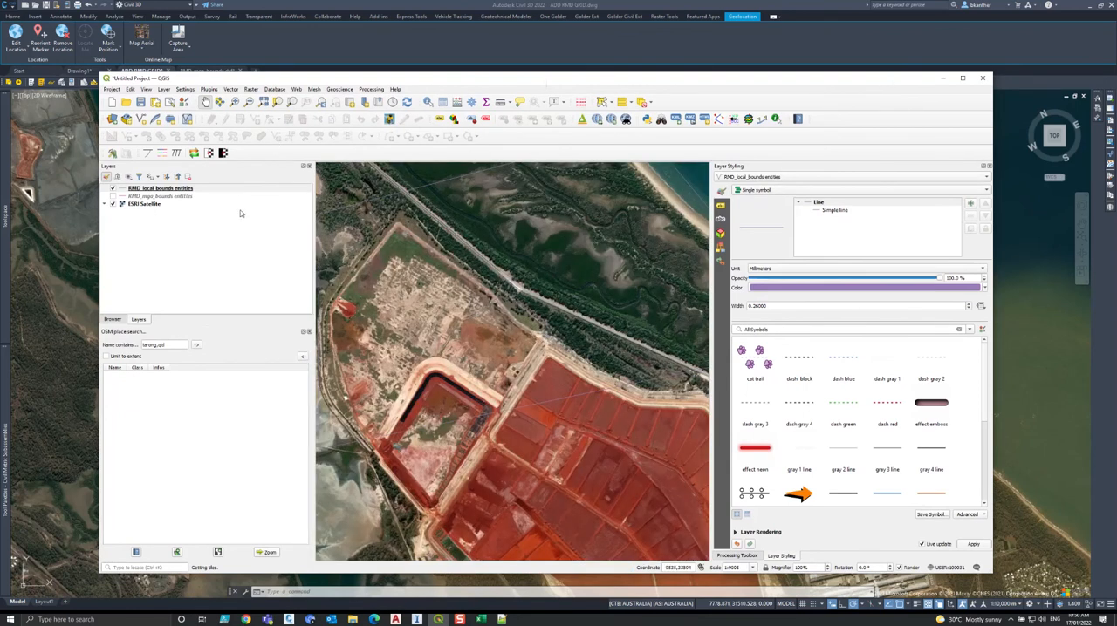
pyautogui.click(942, 78)
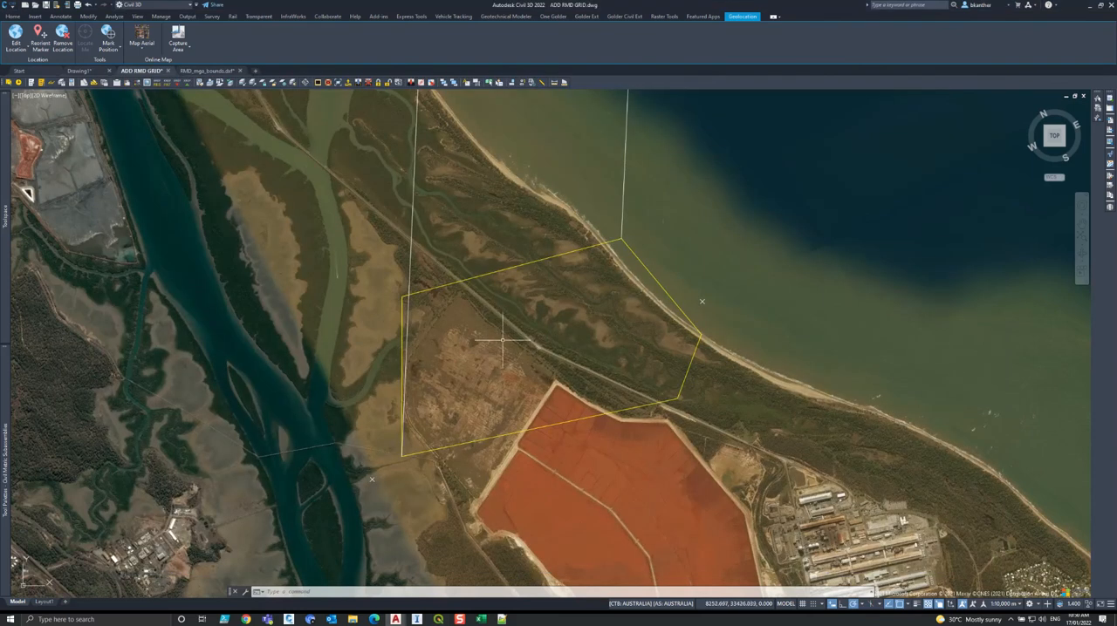
pyautogui.scroll(-2, 503, 340)
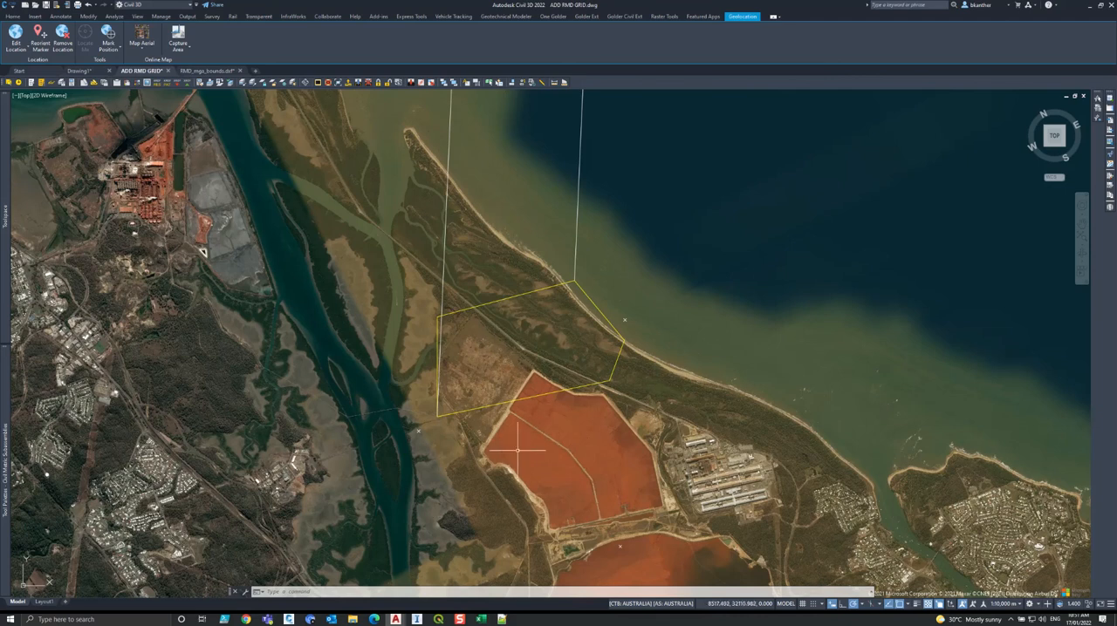
pyautogui.scroll(-4, 510, 445)
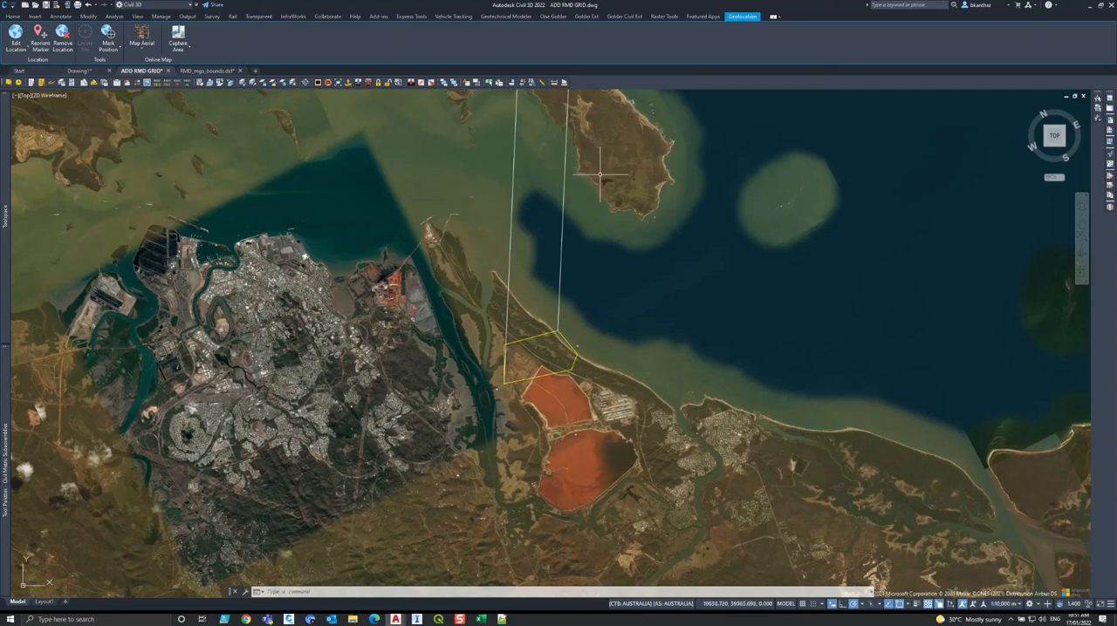
pyautogui.scroll(2, 561, 352)
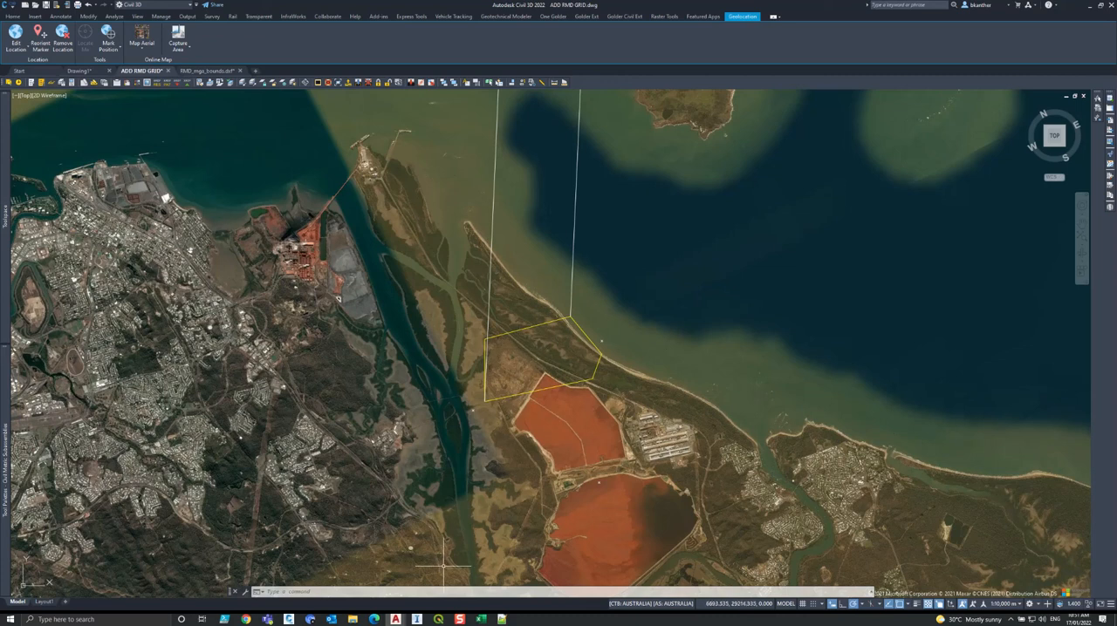
# Switch to InfraWorks, open Model Builder, search for Gladstone and frame the coastal site area north of Tannum Sands.
pyautogui.click(418, 619)
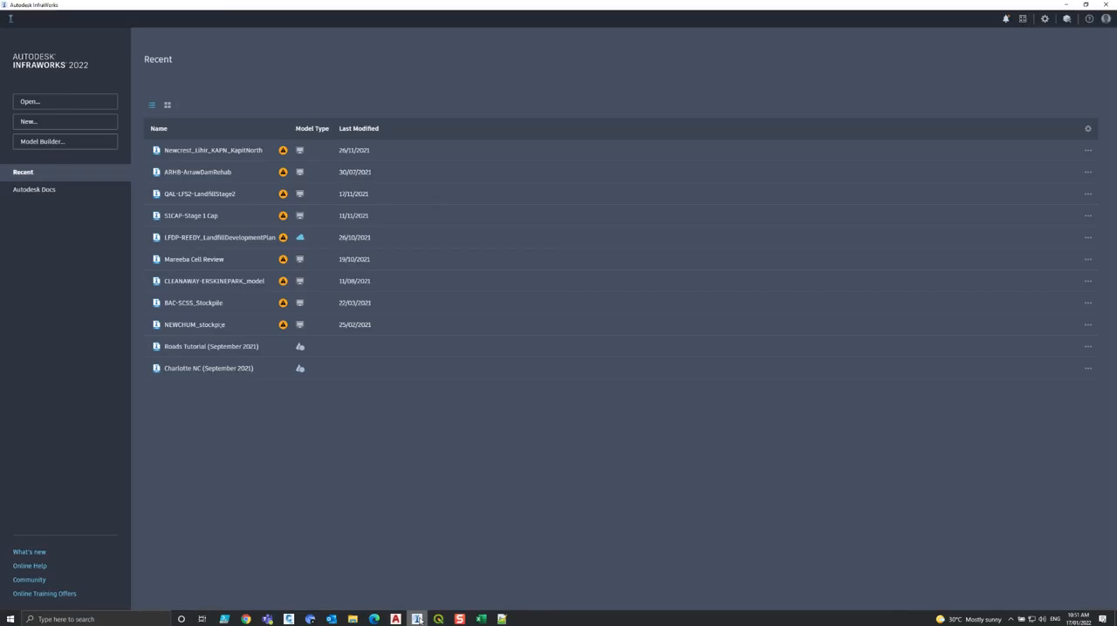
pyautogui.click(63, 141)
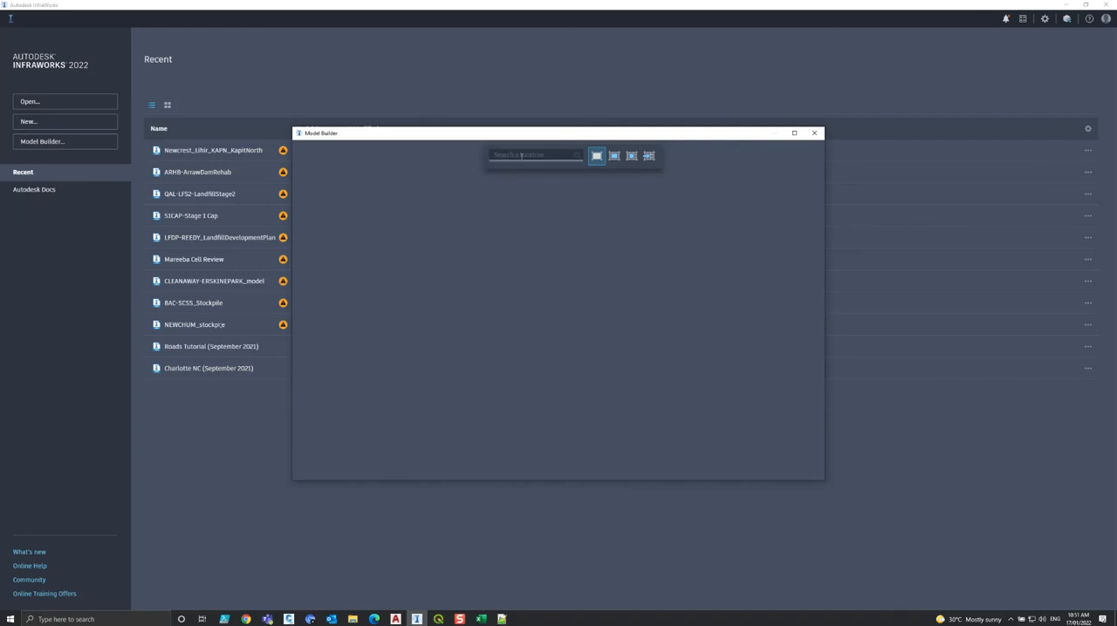
pyautogui.click(521, 155)
pyautogui.write('gladstone')
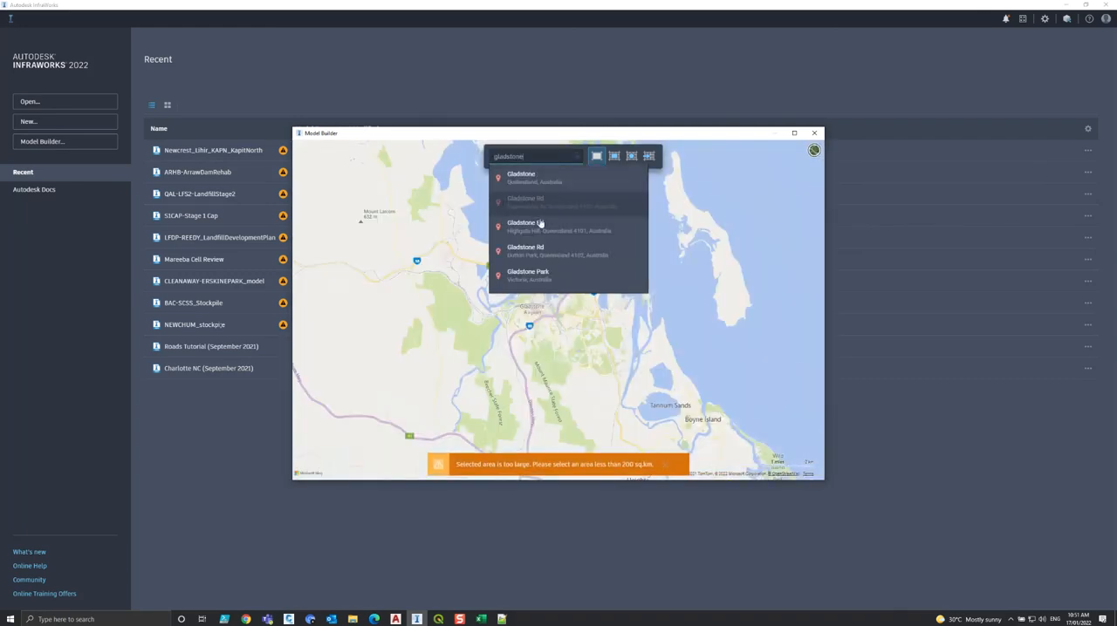
pyautogui.click(623, 373)
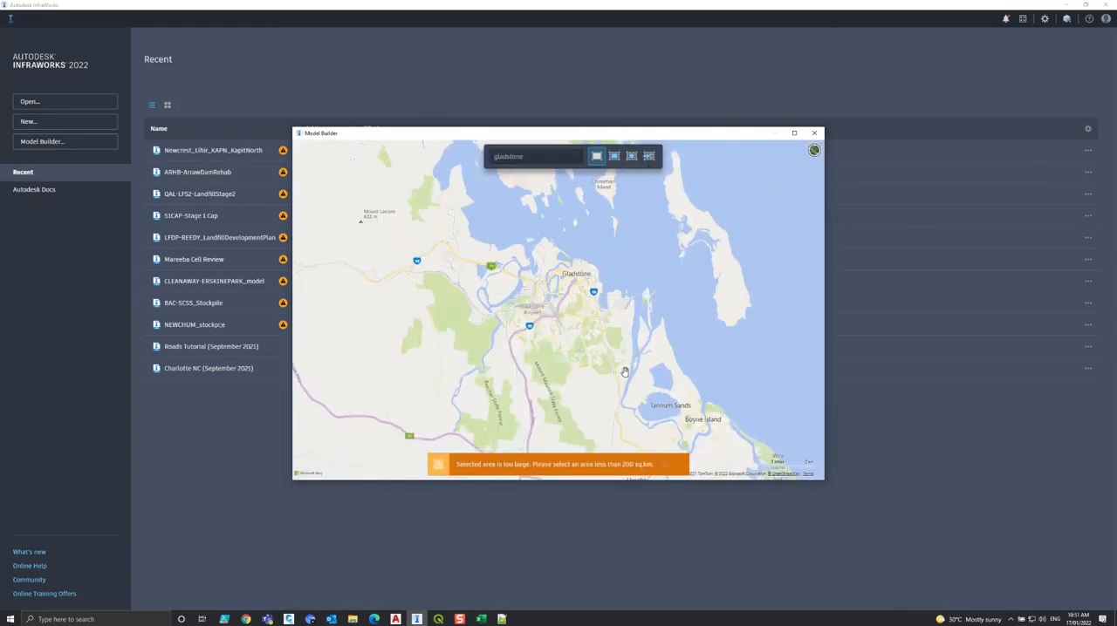
pyautogui.scroll(1, 705, 417)
pyautogui.scroll(2, 623, 324)
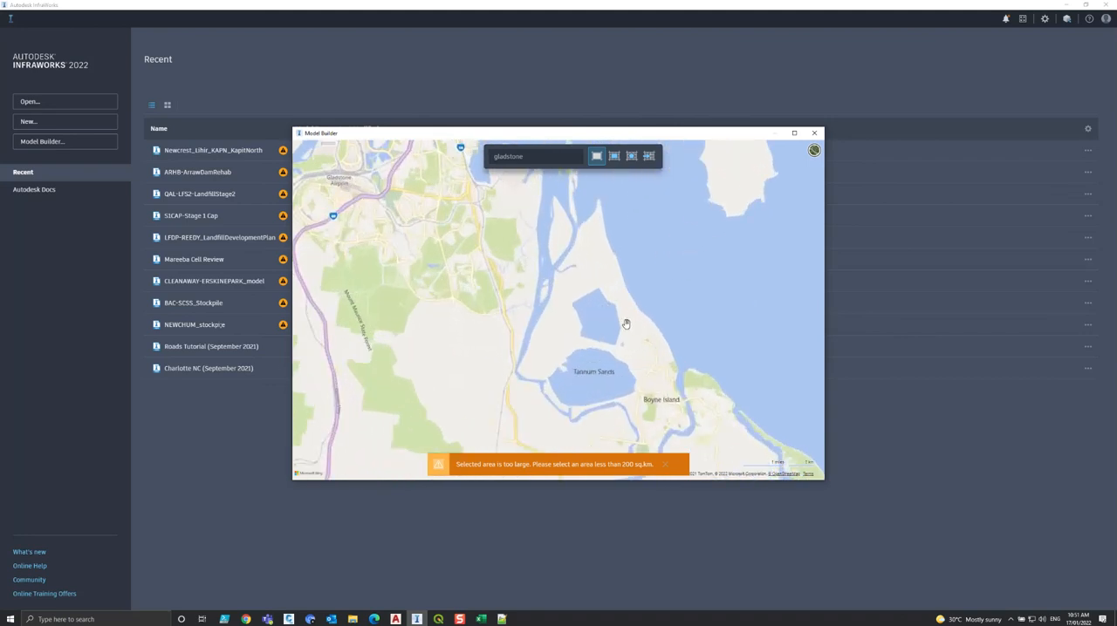
pyautogui.scroll(1, 564, 252)
pyautogui.scroll(2, 536, 249)
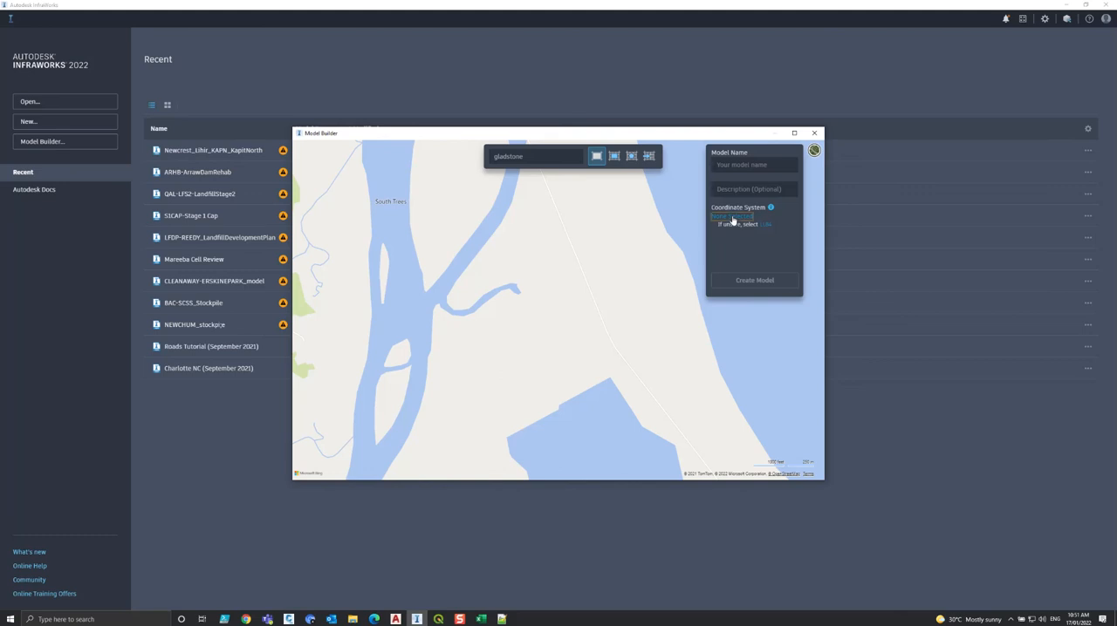
# Search the coordinate systems for rmd, assign RMD Datum to the new model, and close Model Builder without creating it.
pyautogui.click(733, 217)
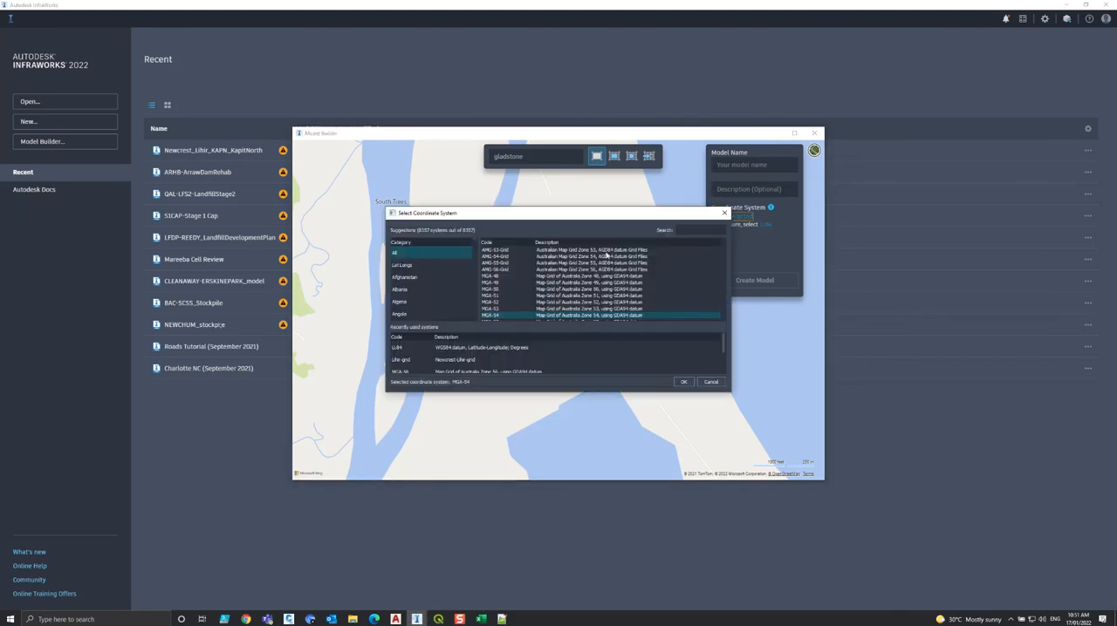
pyautogui.write('rmd')
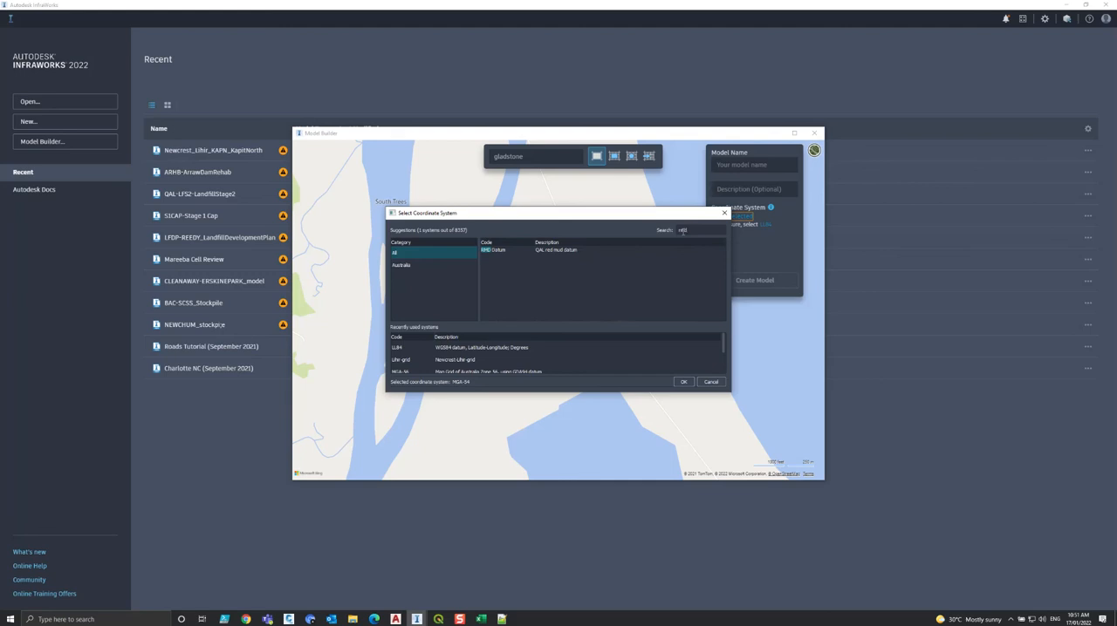
pyautogui.click(551, 250)
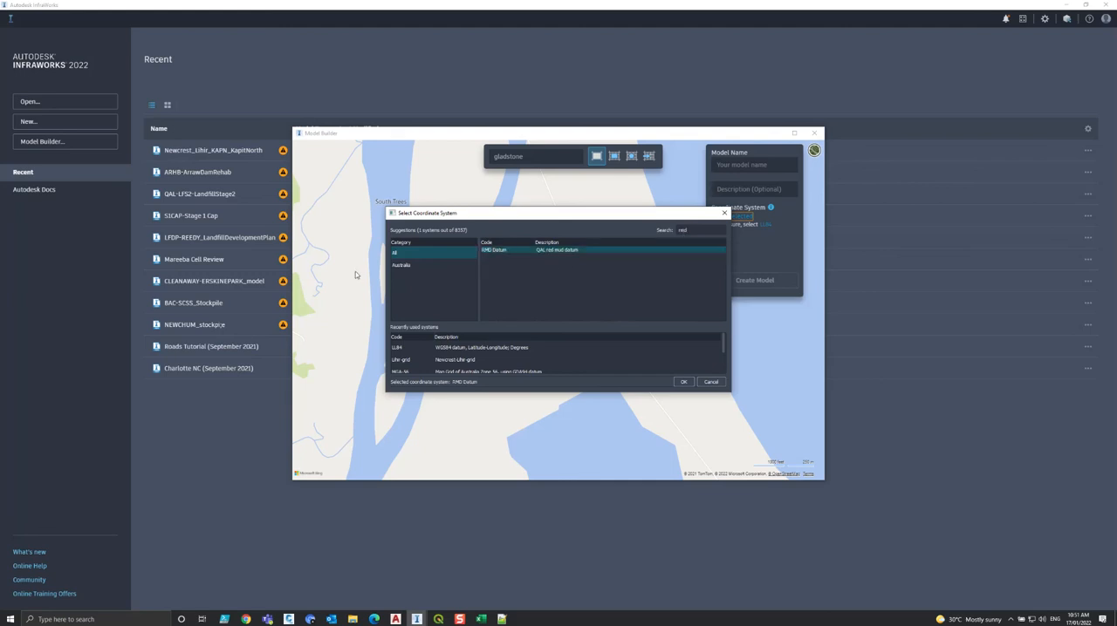
pyautogui.click(401, 265)
pyautogui.click(683, 382)
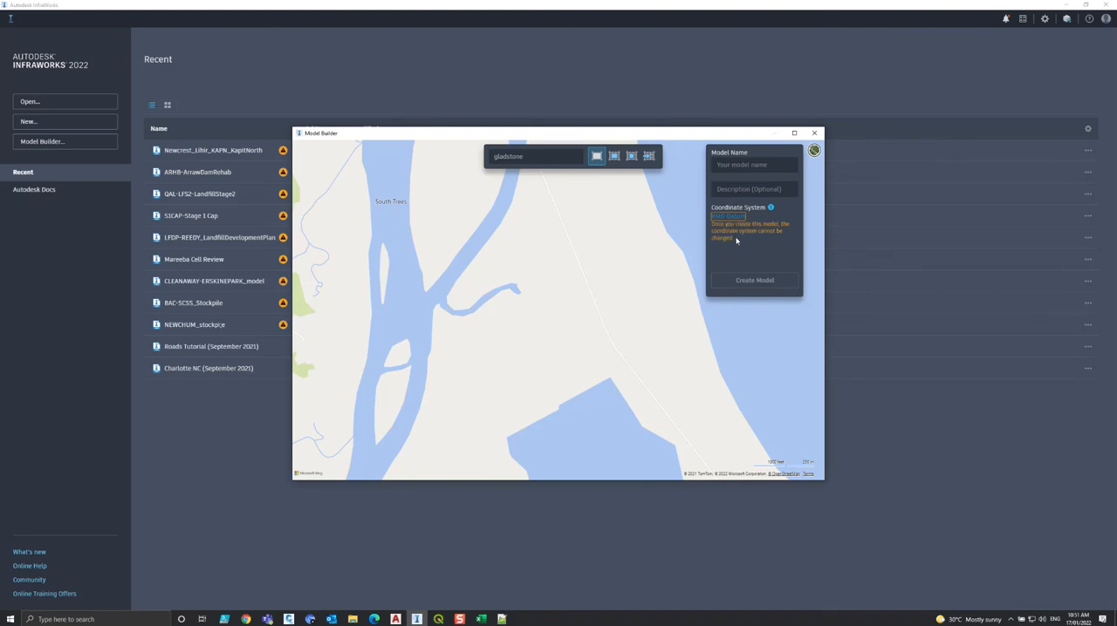
pyautogui.click(735, 166)
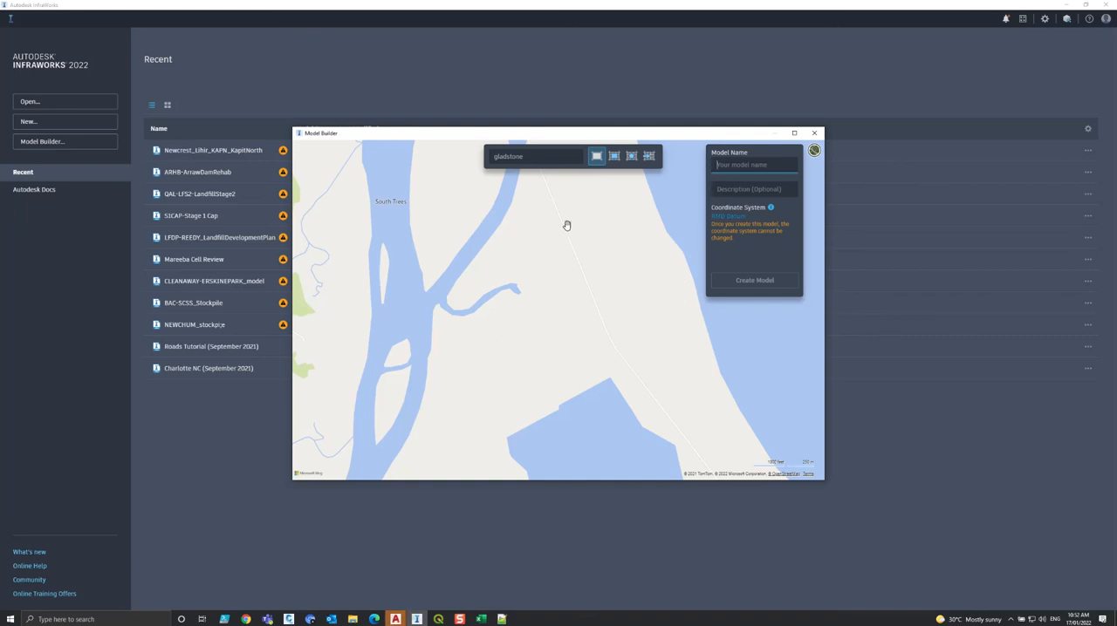
pyautogui.click(814, 133)
# Return to Civil 3D and examine how the yellow site boundary sits on the aerial map around the red mud ponds and coastline.
pyautogui.click(1066, 5)
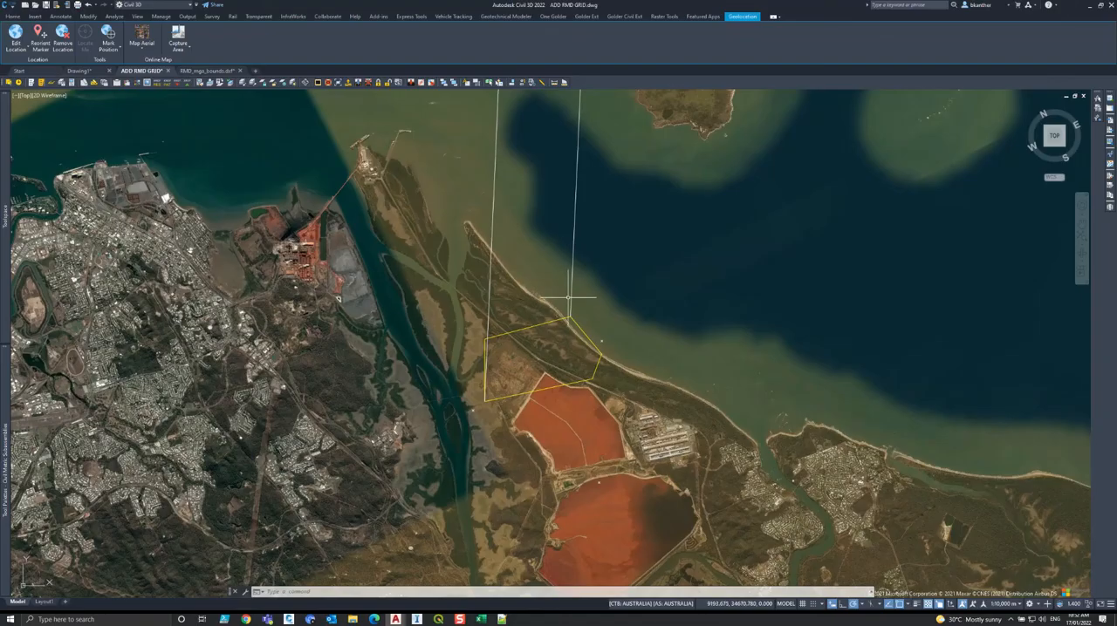
pyautogui.scroll(-3, 506, 280)
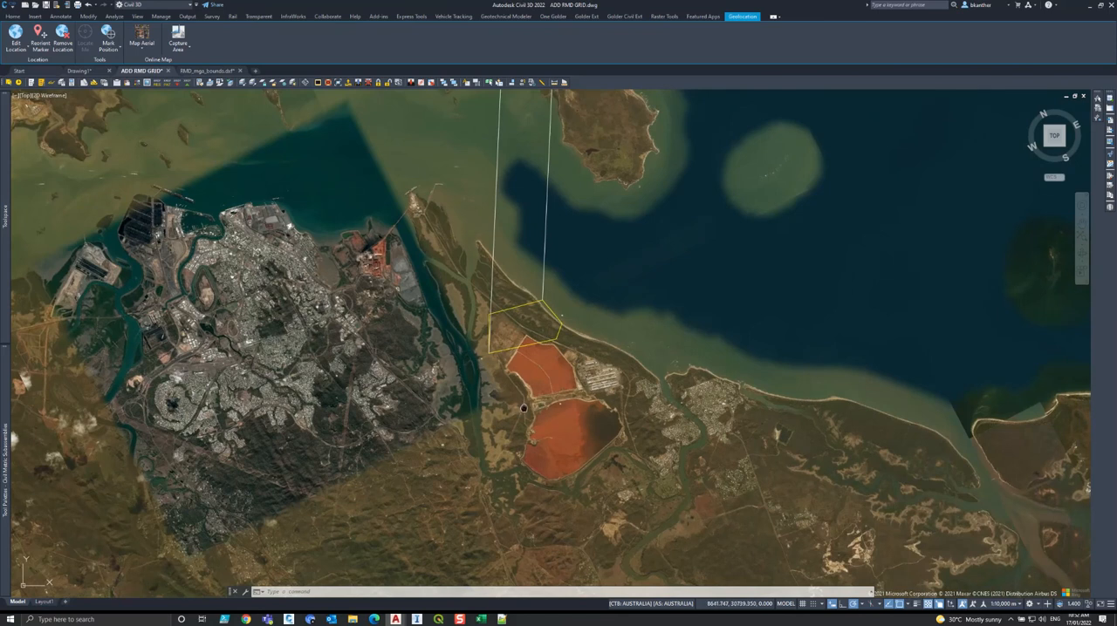
pyautogui.moveTo(514, 406); pyautogui.dragTo(520, 433, button='middle')
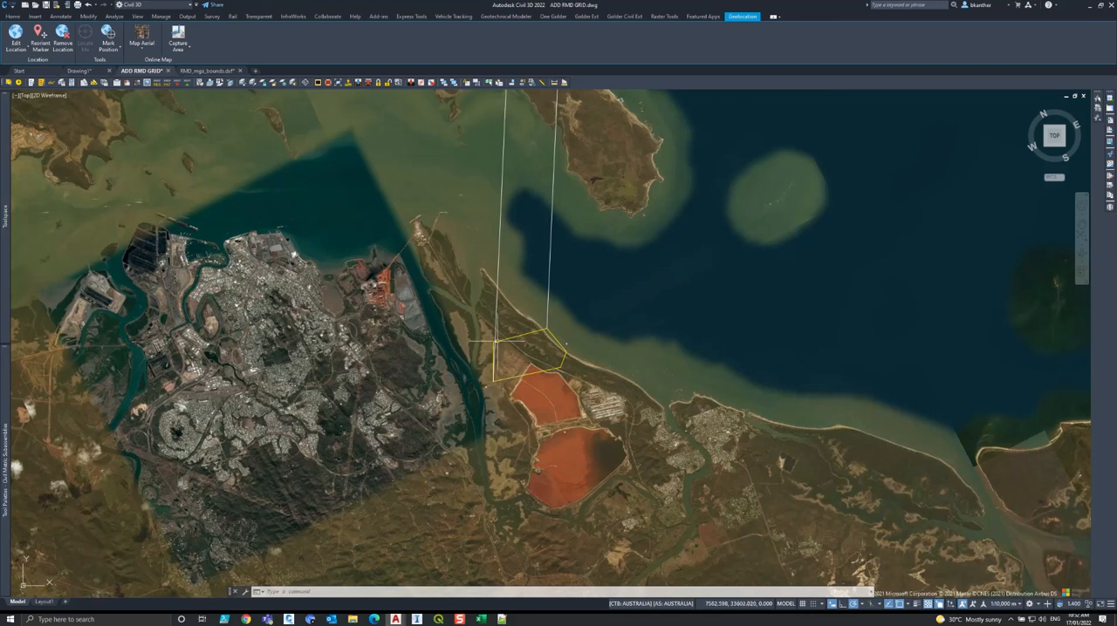
pyautogui.scroll(2, 515, 322)
pyautogui.scroll(4, 528, 399)
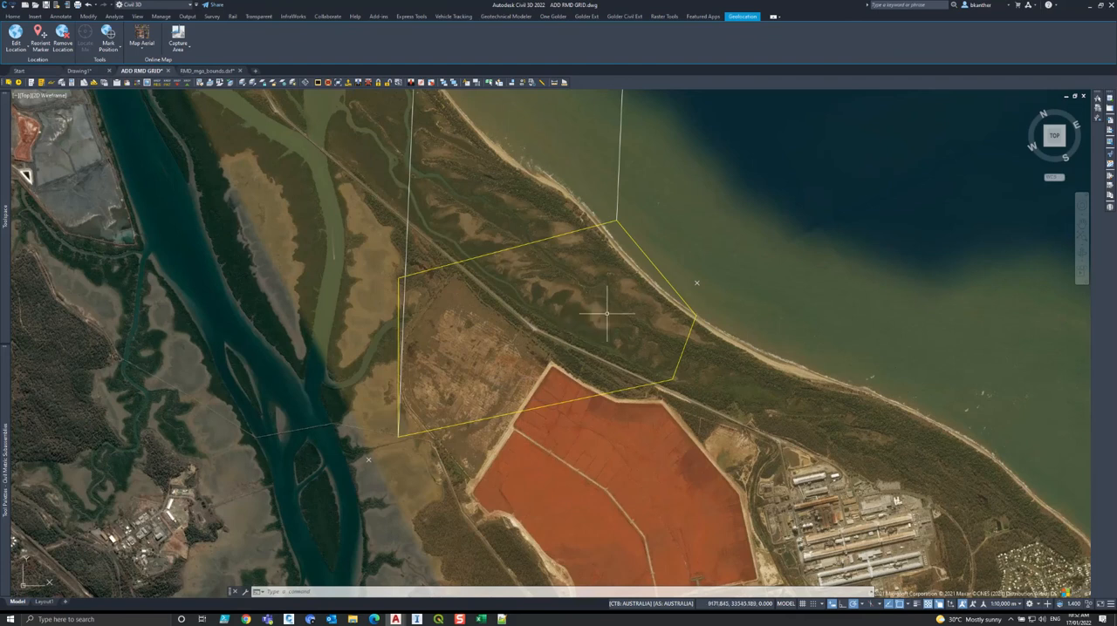
pyautogui.scroll(-2, 544, 339)
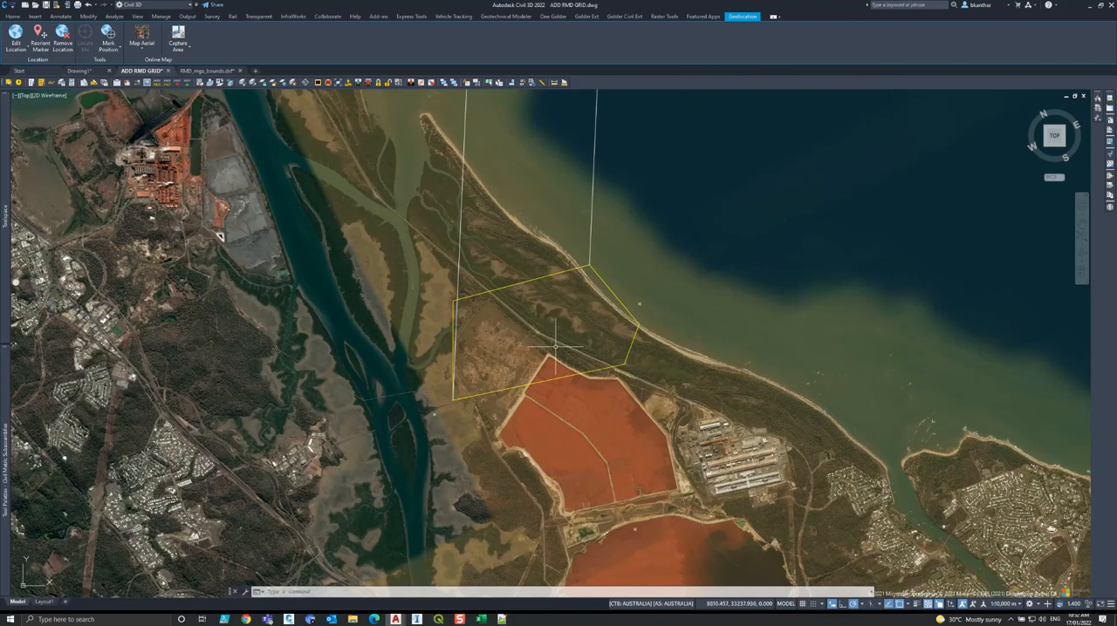
pyautogui.moveTo(555, 345); pyautogui.dragTo(514, 328, button='middle')
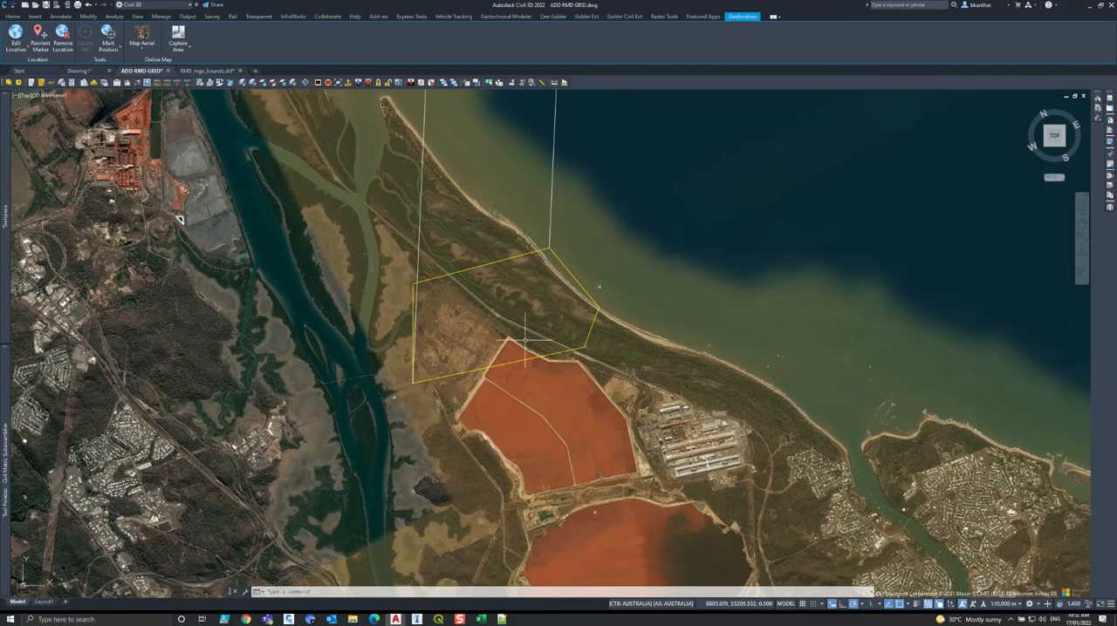
pyautogui.click(624, 281)
pyautogui.click(320, 553)
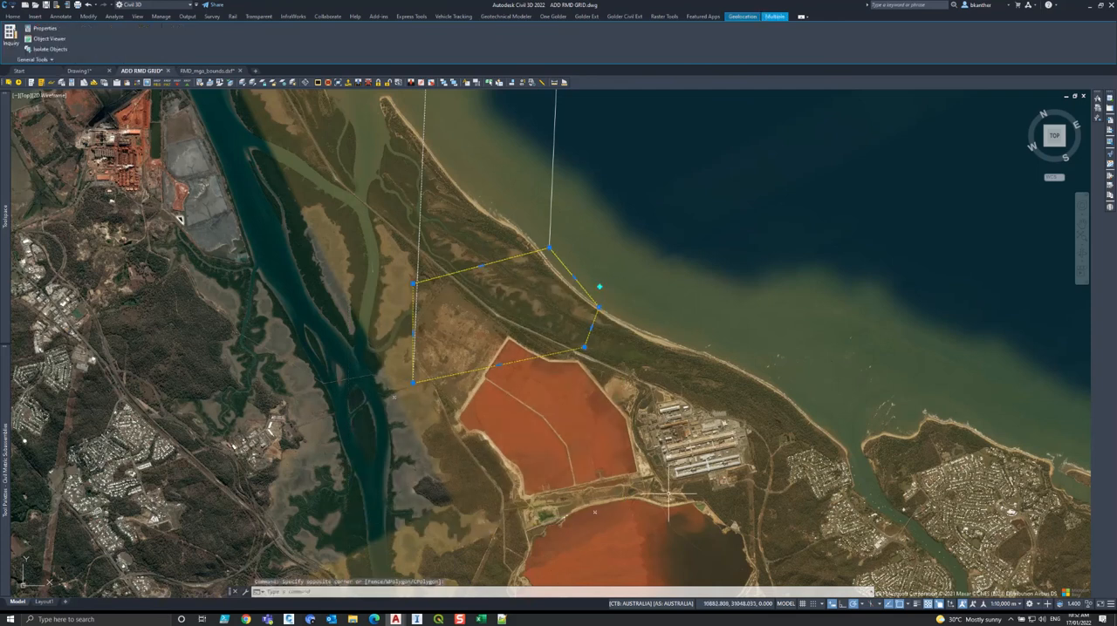
pyautogui.press('Escape')
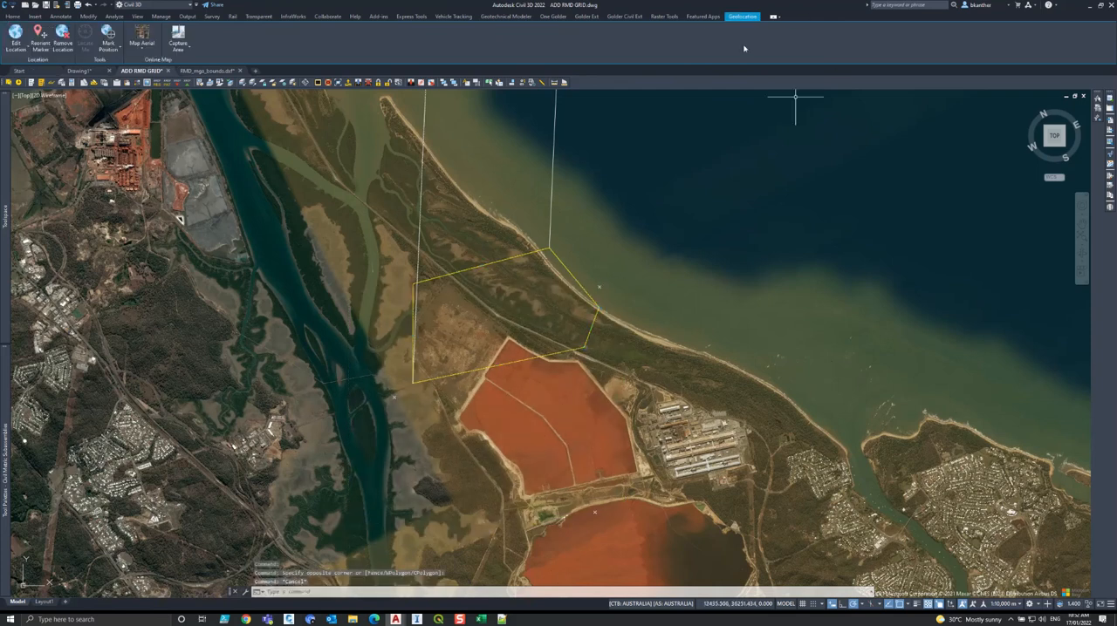